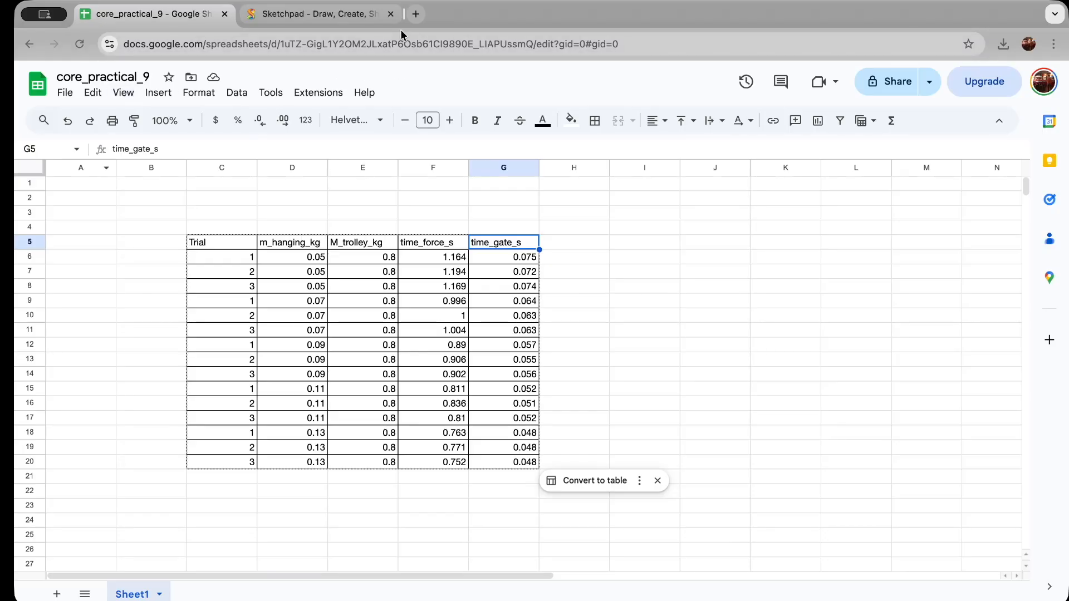
- Search Google for "google sheets", open the official Google Sheets product page separately, and close it after viewing
click(415, 14)
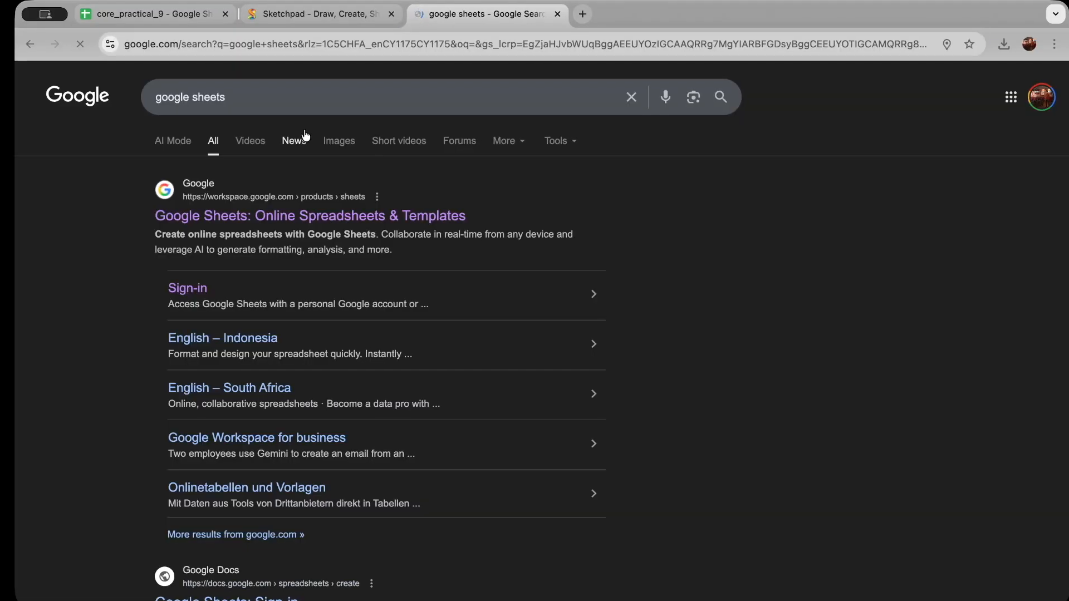
scroll(310, 281, down, 2)
scroll(310, 284, up, 2)
right_click(303, 221)
click(326, 231)
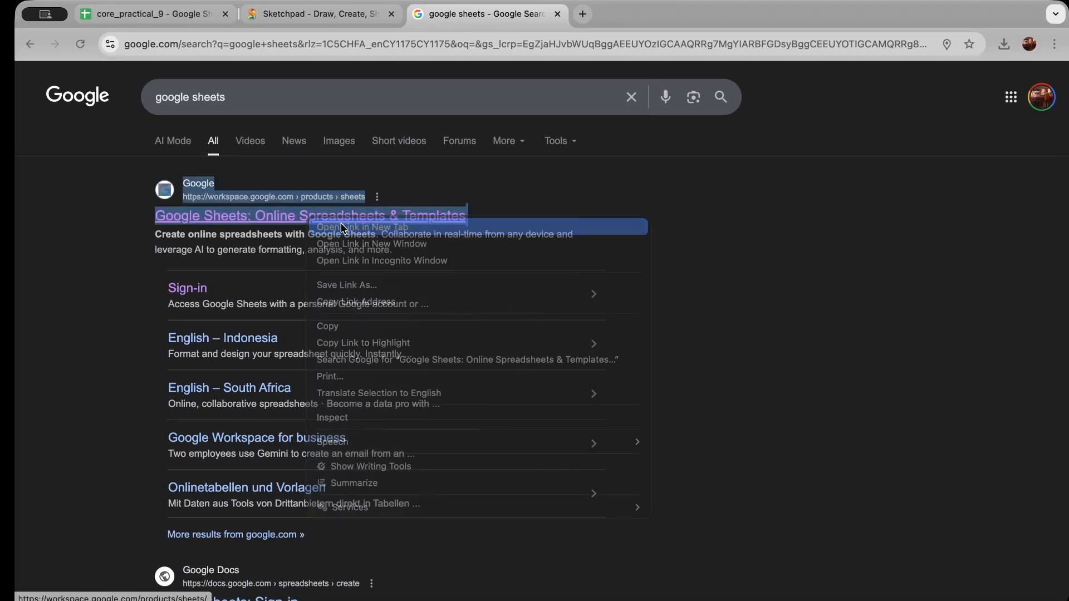
click(663, 12)
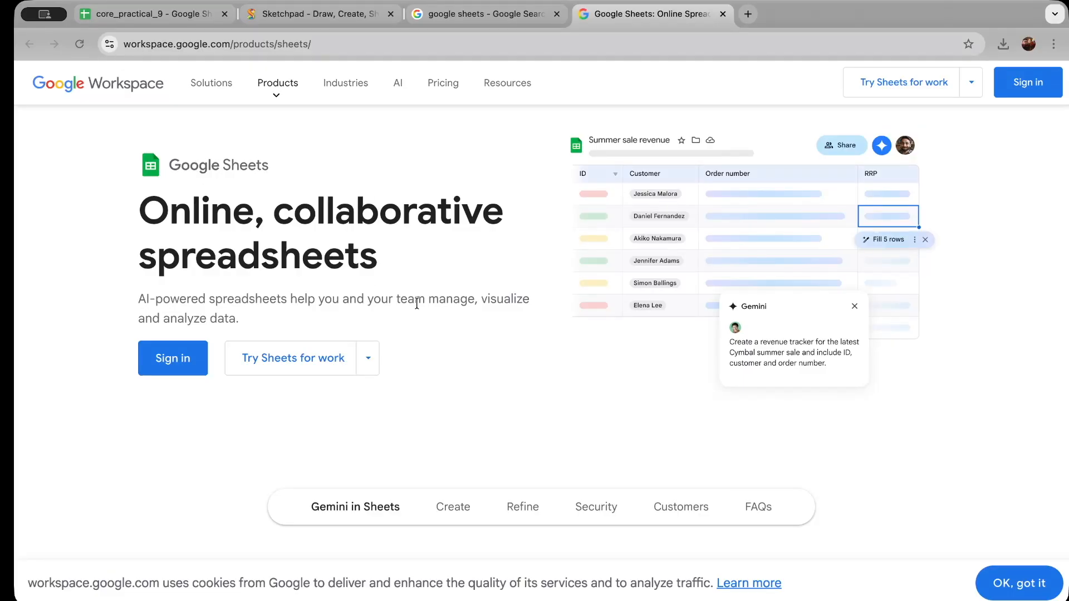
click(722, 13)
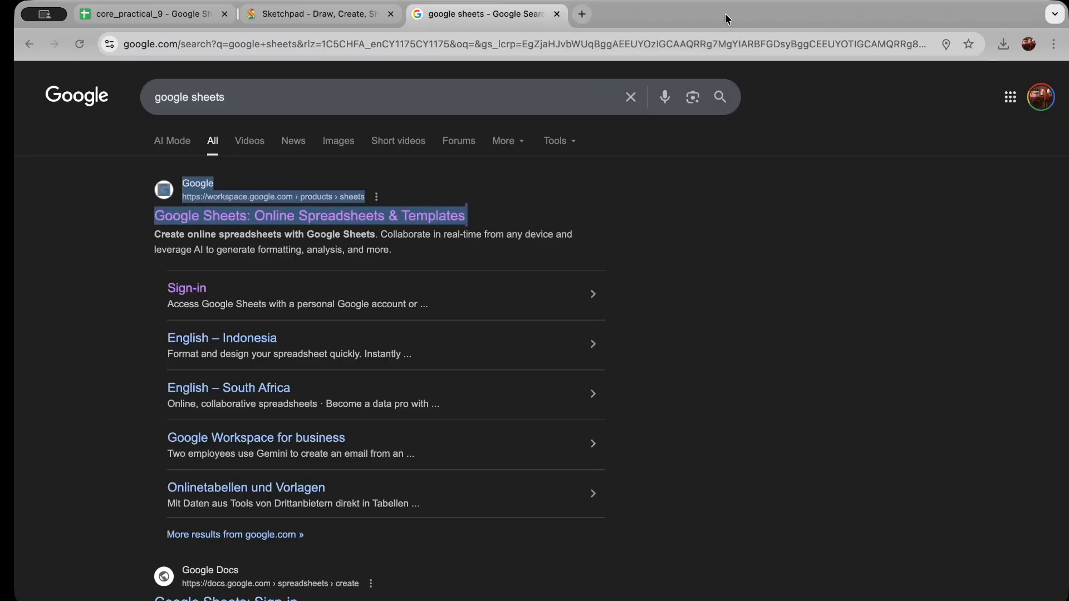
- Search Google for "google sheets wiki" and open the Wikipedia article on Google Sheets
scroll(617, 231, down, 1)
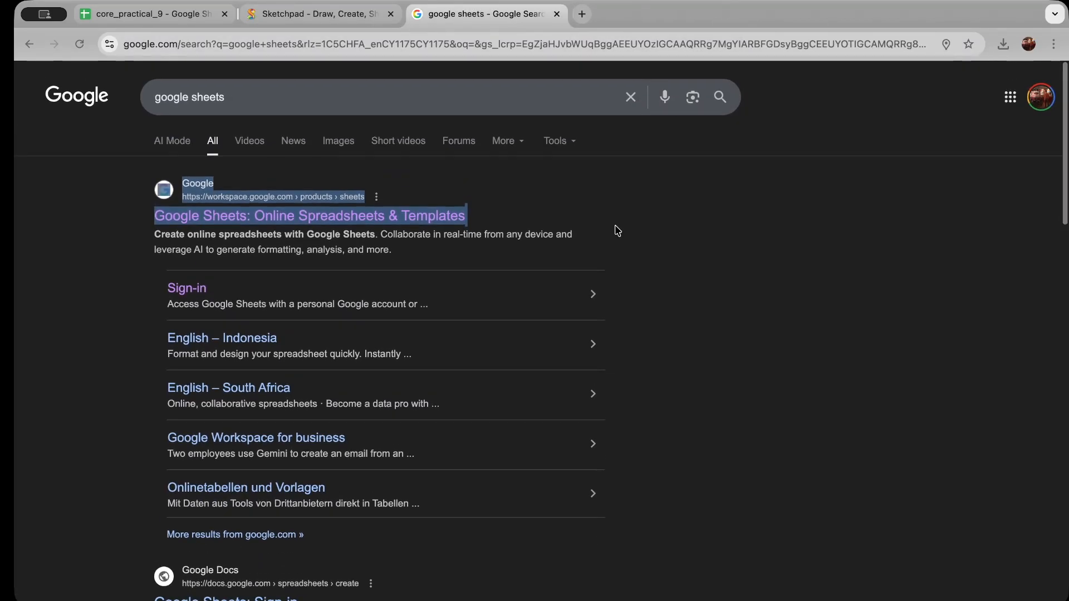
click(275, 98)
text(wiki)
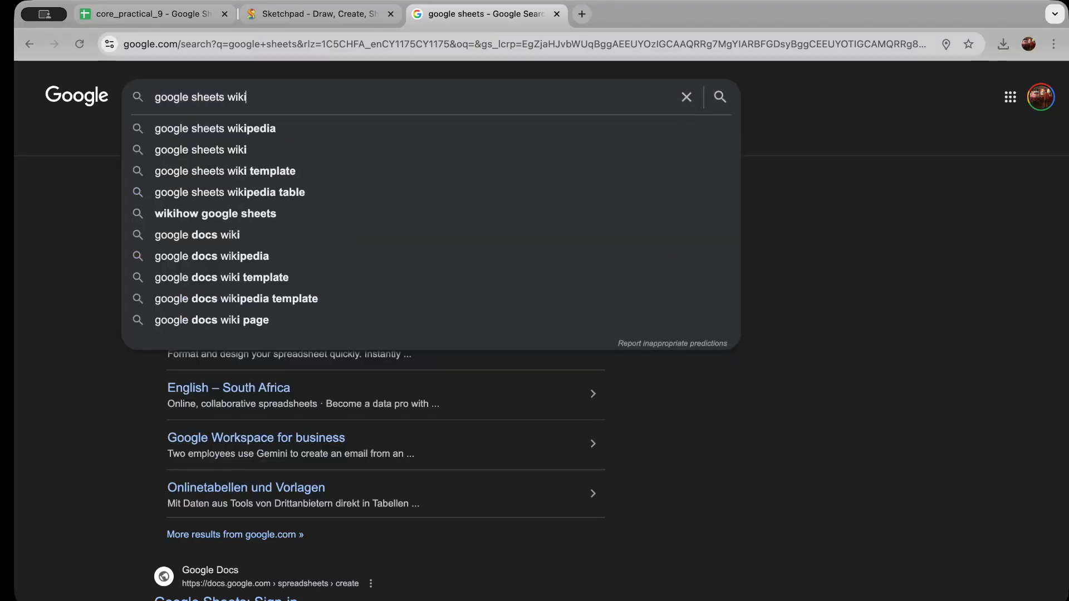
key(Return)
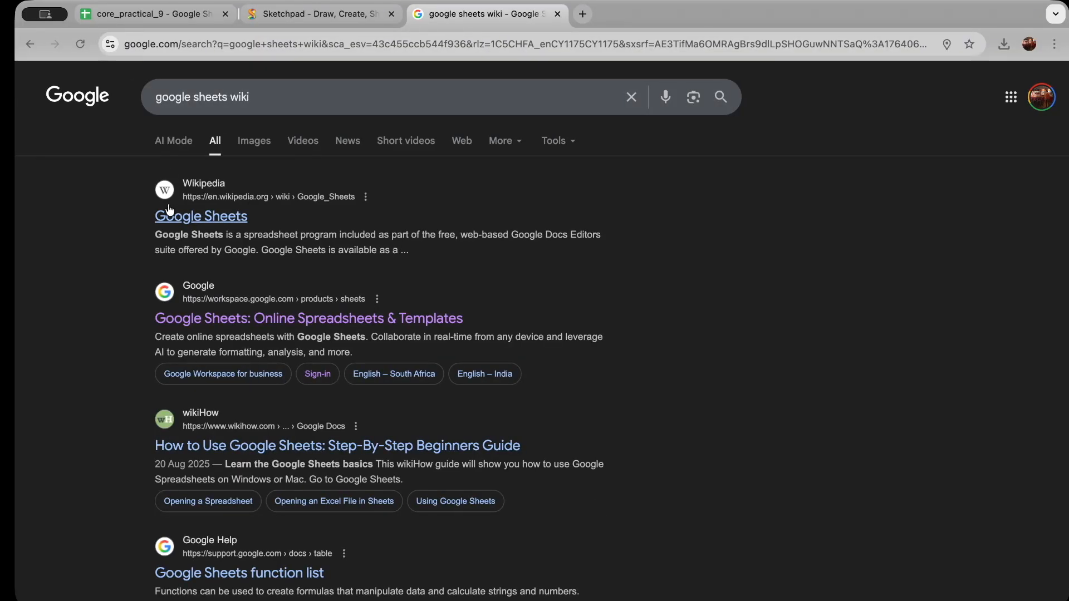
click(189, 218)
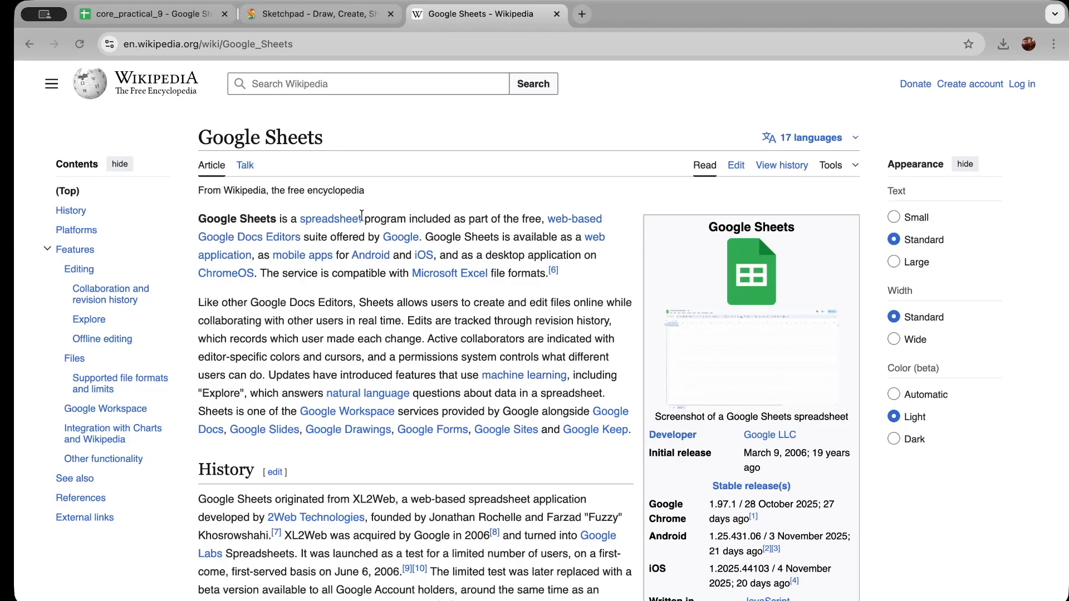
- Read the introduction of the Google Sheets Wikipedia article, then close it and return to the core_practical_9 spreadsheet
mouse_move(309, 221)
drag(408, 220, 500, 234)
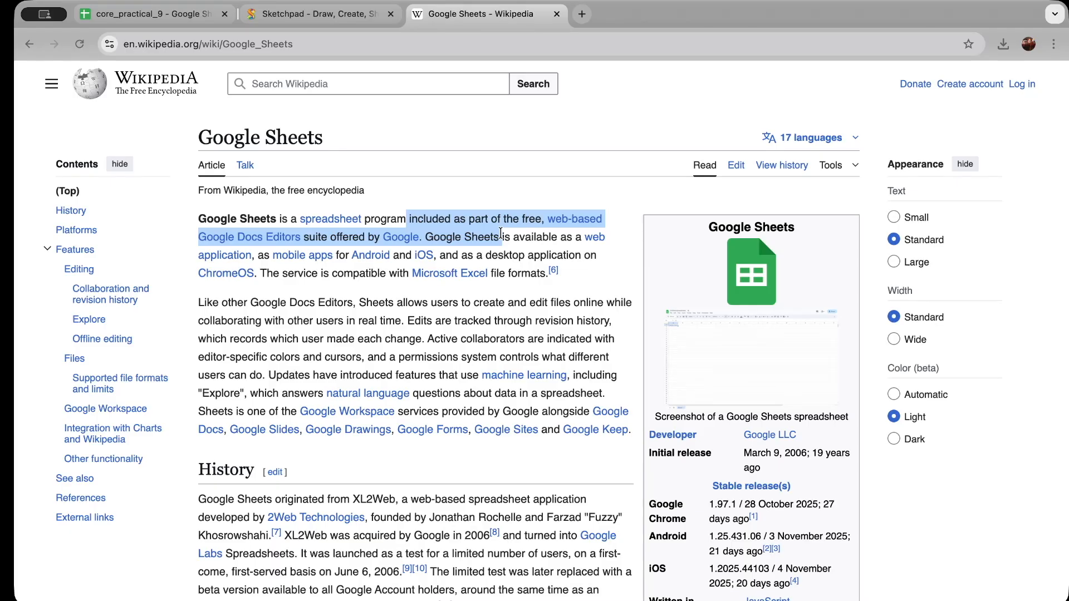
scroll(546, 328, down, 5)
scroll(546, 328, up, 5)
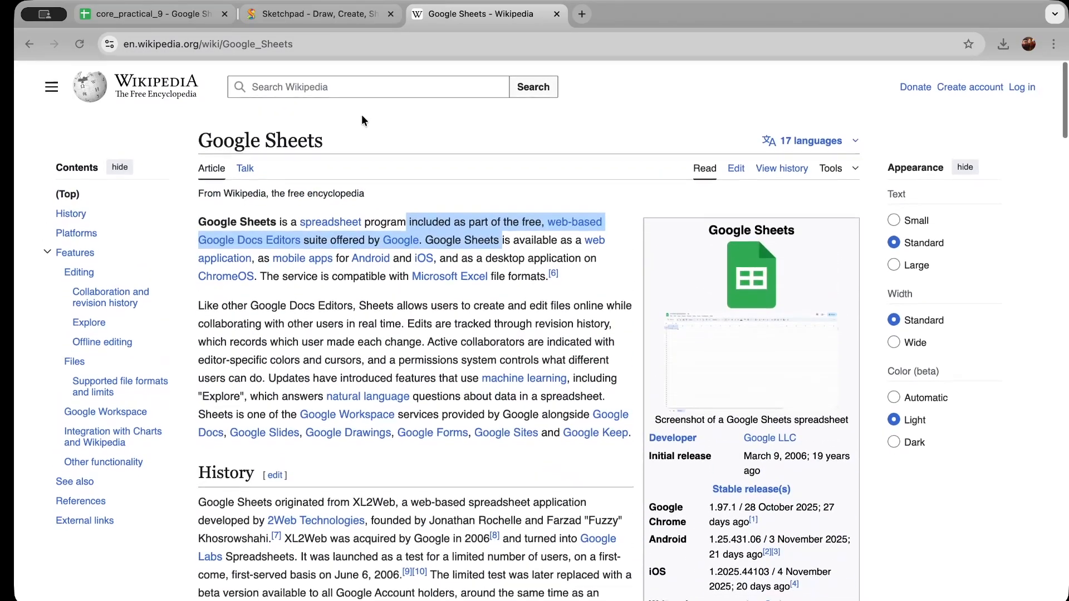
click(181, 13)
click(557, 13)
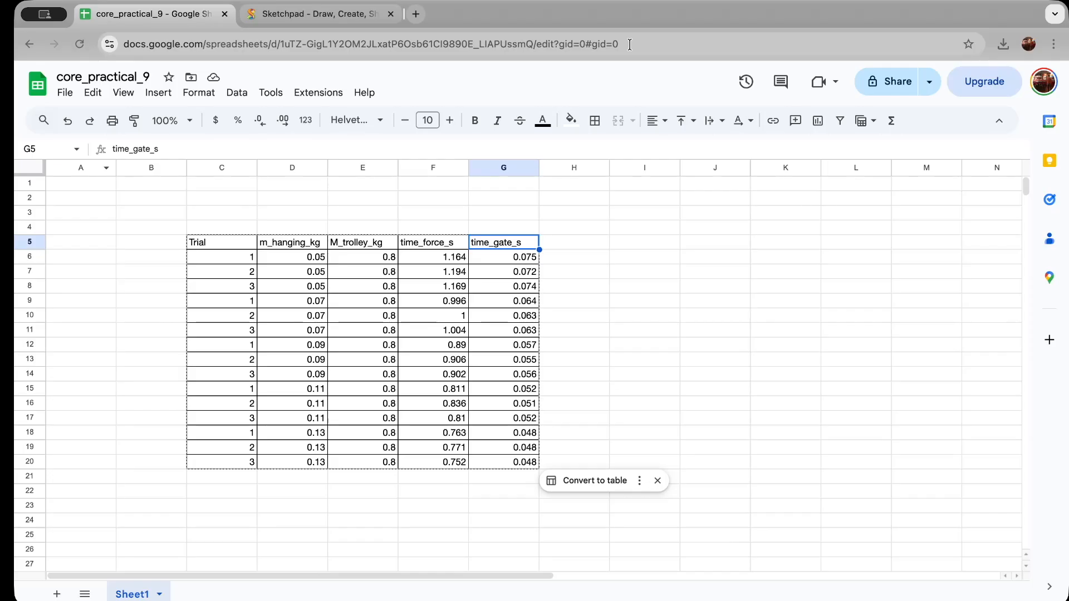
- Switch to Sketchpad and handwrite the impulse equation FΔt = ΔP beneath the trolley diagram
click(339, 18)
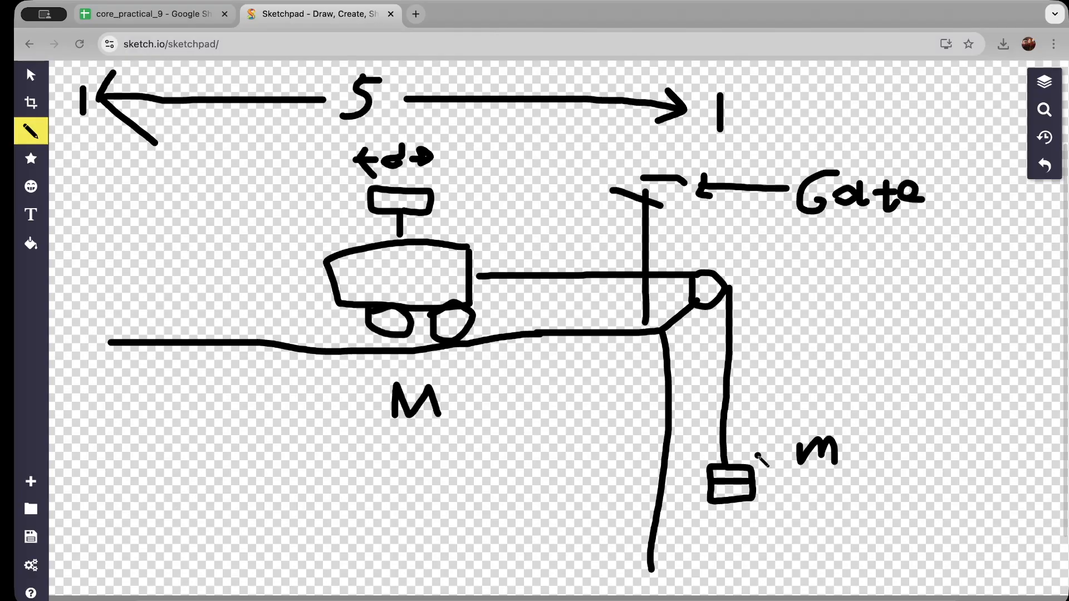
mouse_move(123, 486)
mouse_down()
mouse_move(124, 537)
mouse_move(148, 489)
mouse_move(164, 488)
mouse_move(156, 517)
mouse_move(197, 496)
mouse_move(189, 539)
mouse_up()
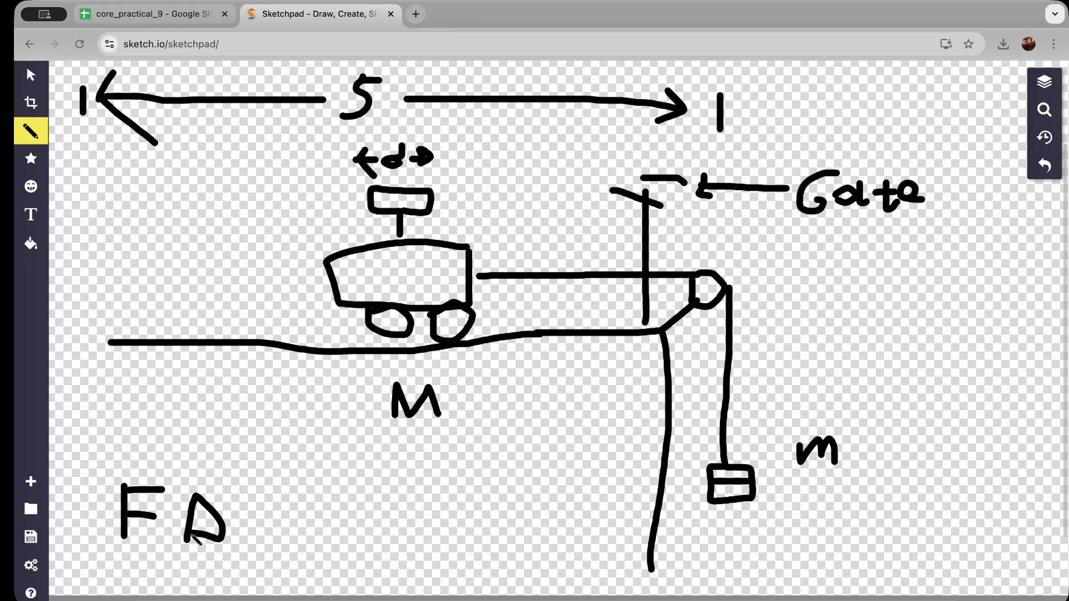
mouse_move(256, 488)
mouse_down()
mouse_move(260, 520)
mouse_move(281, 520)
mouse_move(260, 503)
mouse_move(277, 507)
mouse_up()
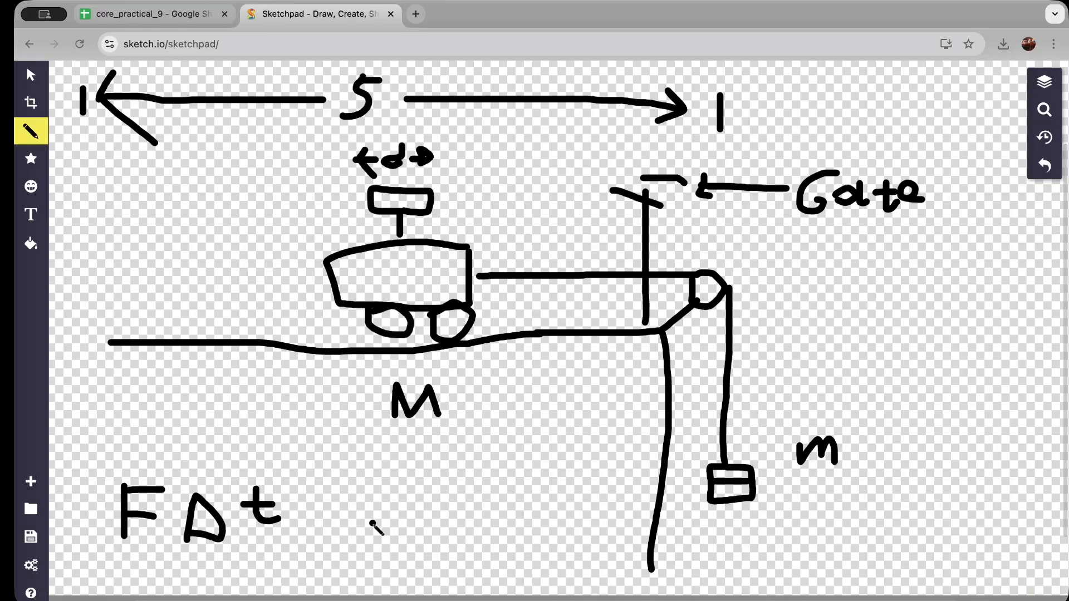
mouse_move(302, 504)
mouse_down()
mouse_move(329, 505)
mouse_move(325, 524)
mouse_move(369, 499)
mouse_move(386, 533)
mouse_move(363, 533)
mouse_up()
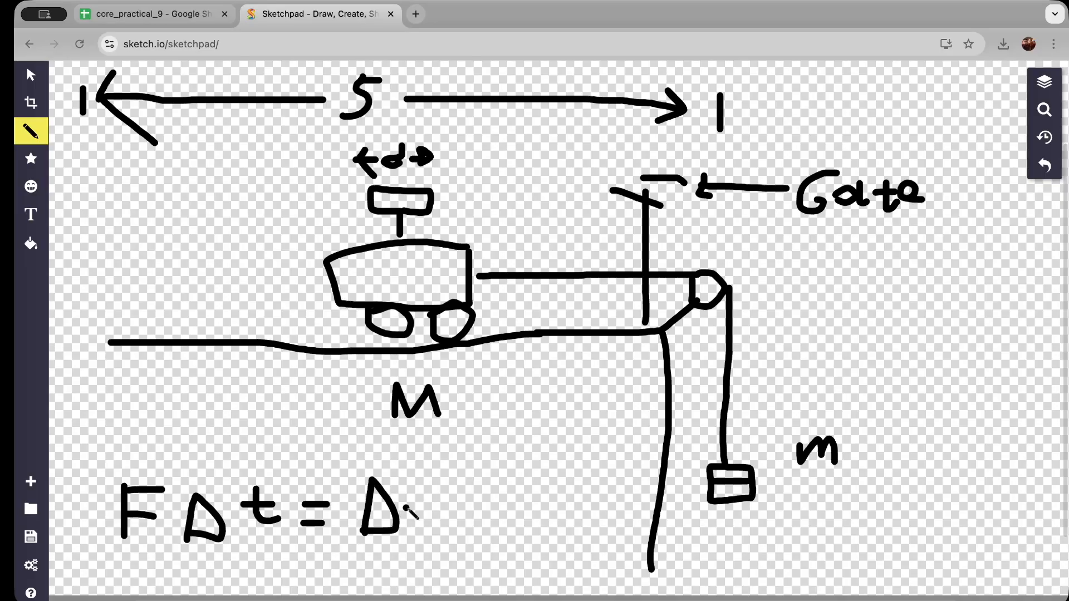
drag(423, 488, 421, 530)
mouse_move(424, 490)
mouse_down()
mouse_move(438, 495)
mouse_move(422, 509)
mouse_up()
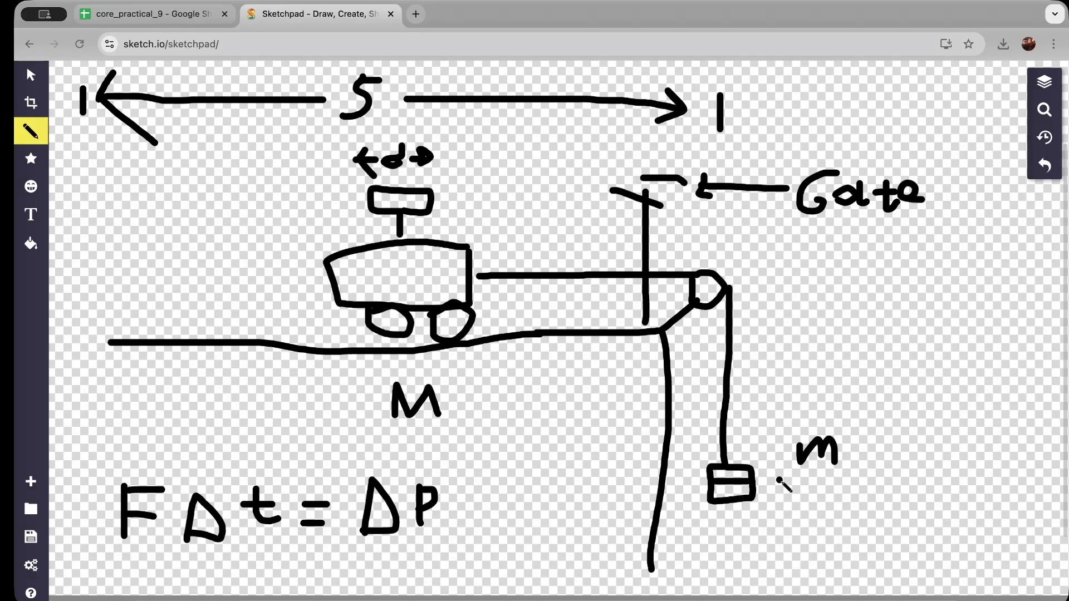
- Draw an arrow pointing down at F, an arrow up to the track below the trolley, and a short vertical line above the track's start
mouse_move(147, 432)
mouse_down()
mouse_move(147, 462)
mouse_move(161, 445)
mouse_up()
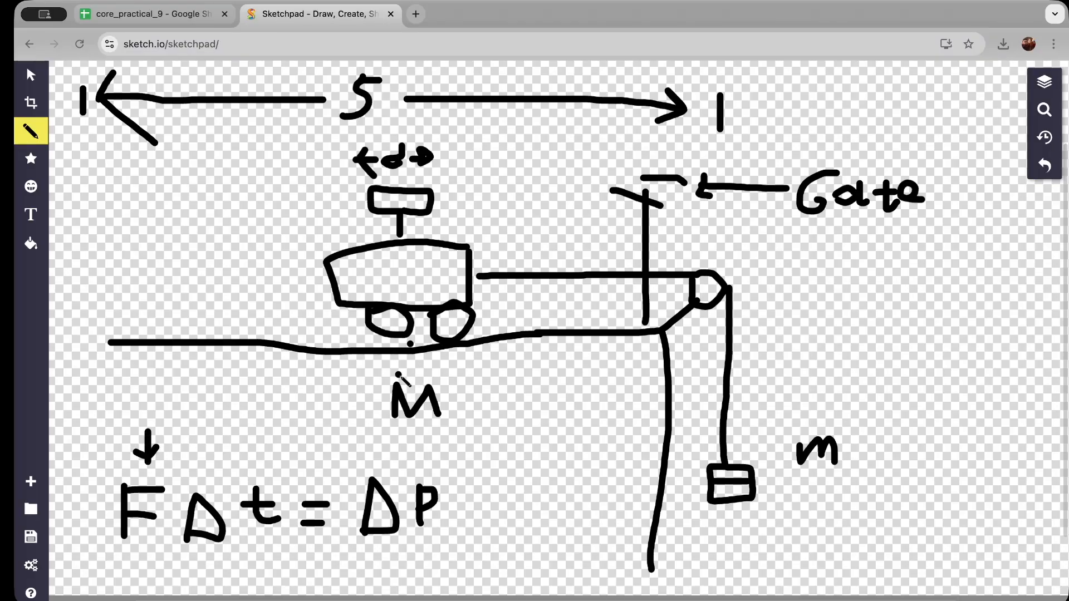
mouse_move(305, 443)
mouse_down()
mouse_move(353, 368)
mouse_move(328, 367)
mouse_move(357, 373)
mouse_up()
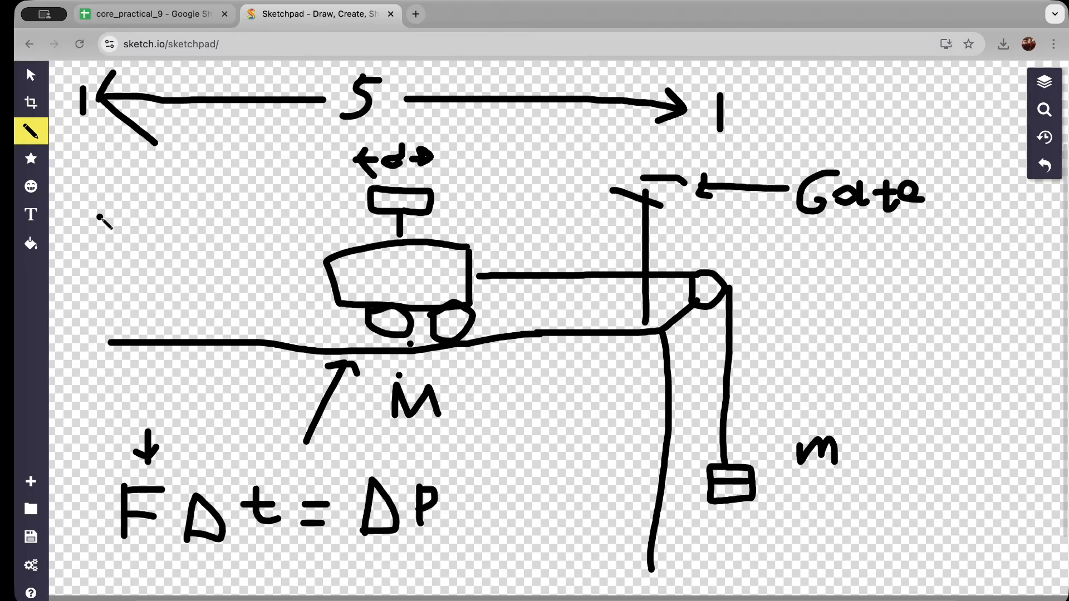
drag(98, 215, 100, 281)
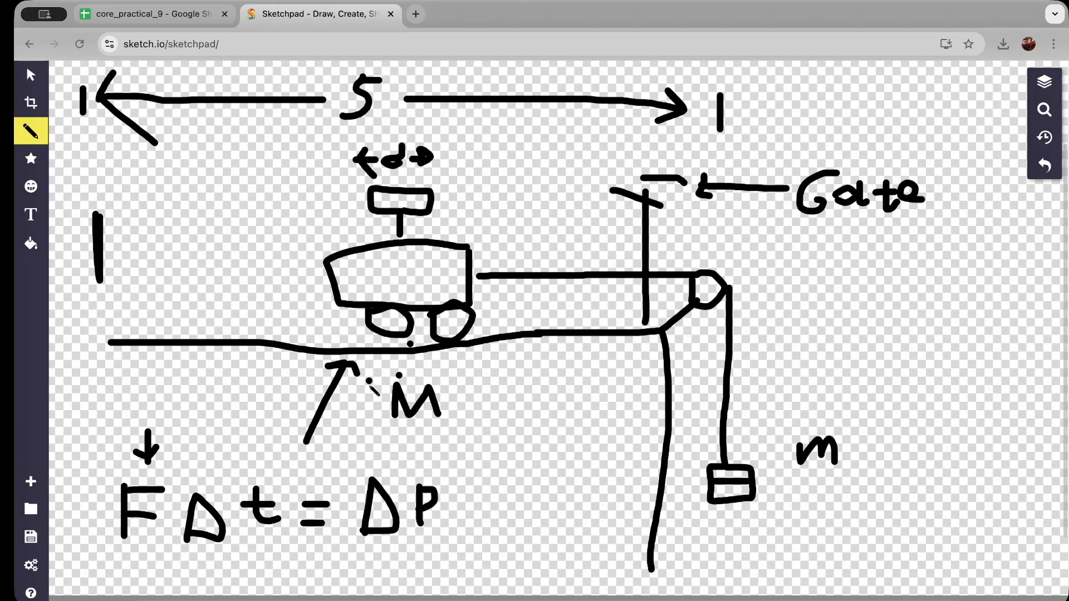
click(415, 458)
- Return to the core_practical_9 spreadsheet and enter the headings "Trial" in I5 and "m_hanging ()" in J5
click(161, 14)
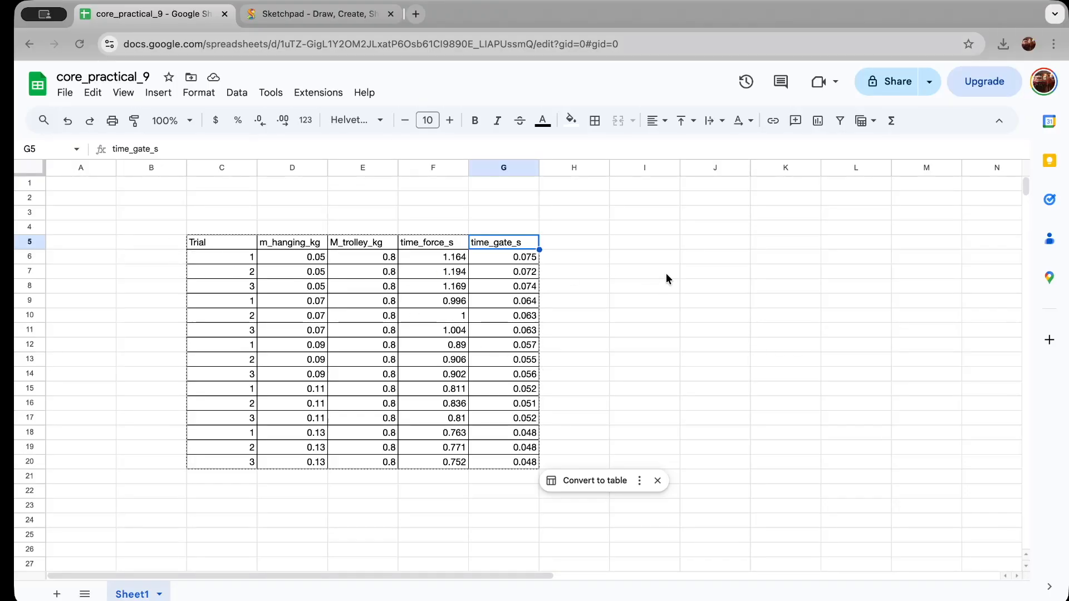
click(658, 245)
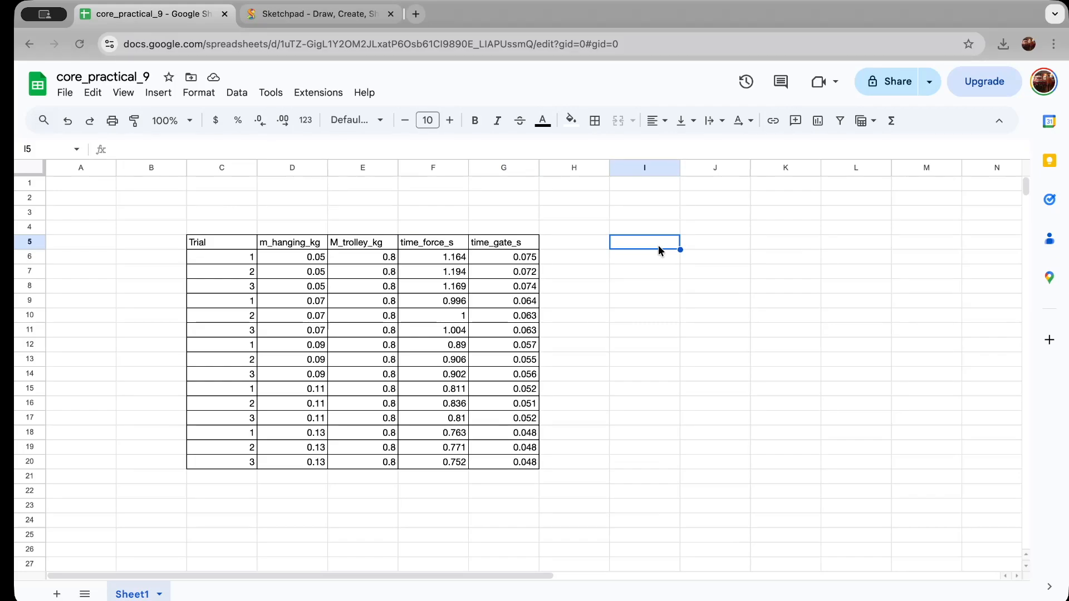
text(Trial)
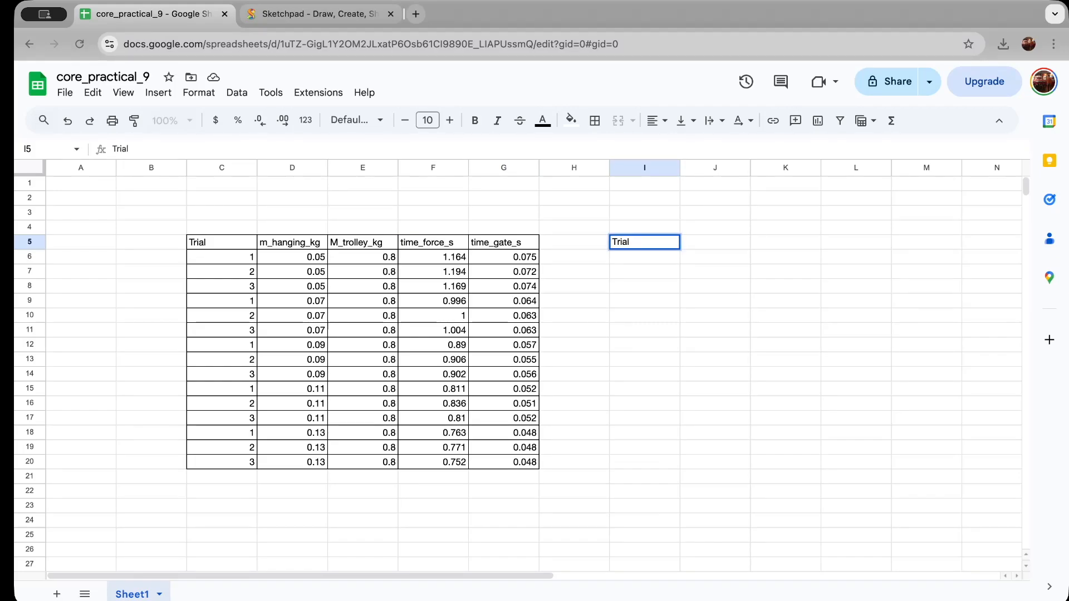
key(Tab)
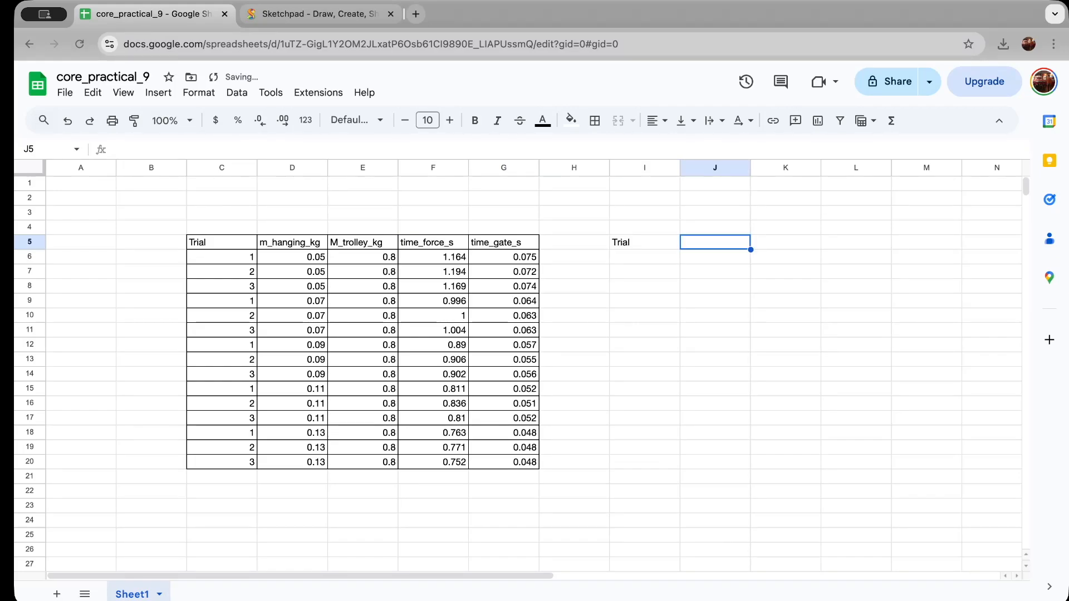
text(m_hanging)
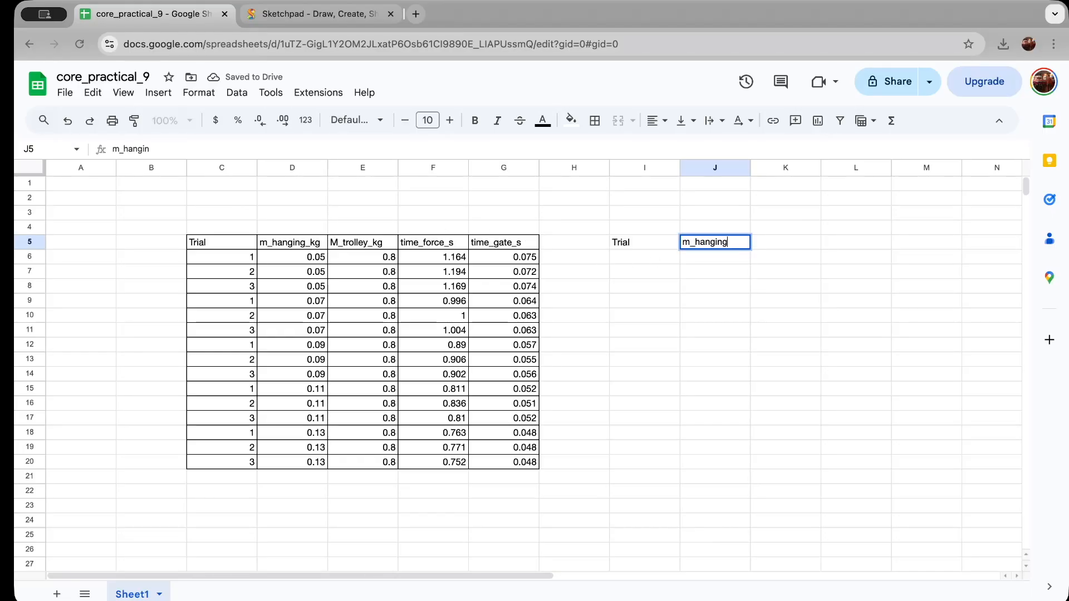
text( ())
key(Left)
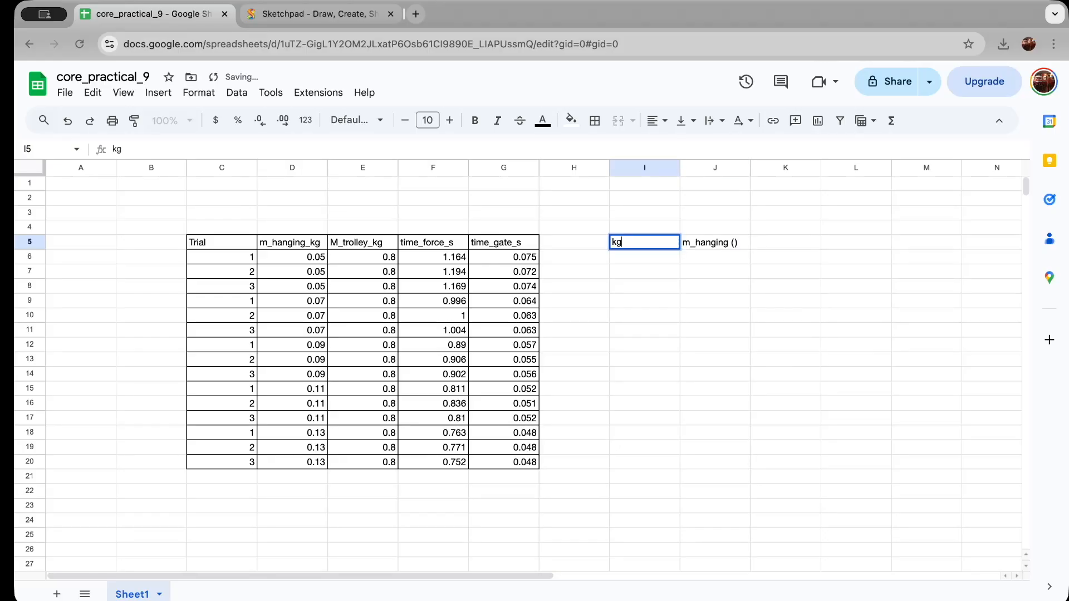
- Clear the misplaced unit text from I5 and enter the heading "Trial" there again
key(BackSpace)
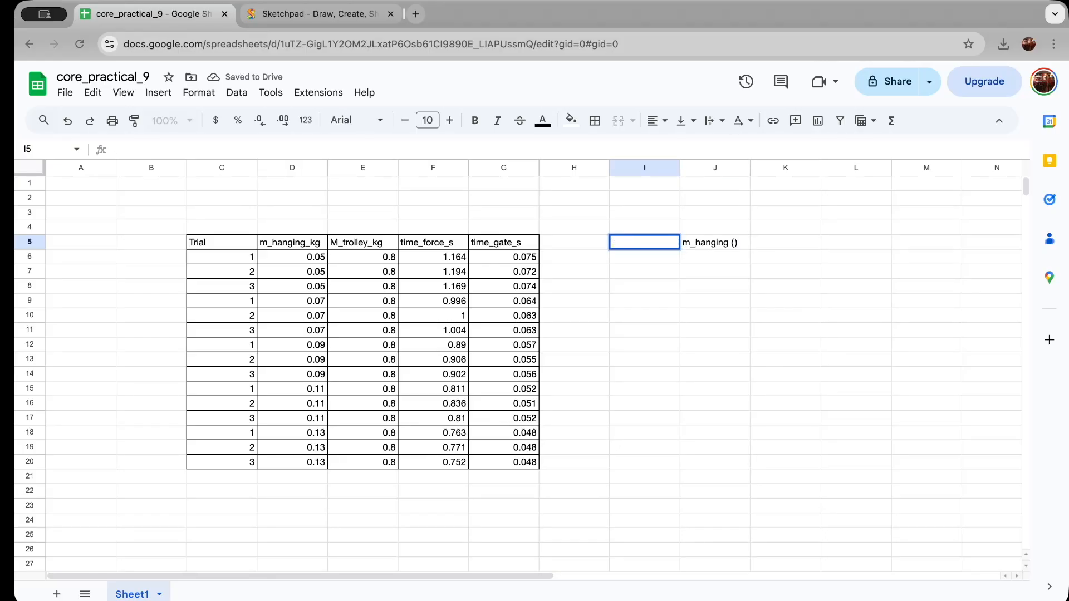
key(Right)
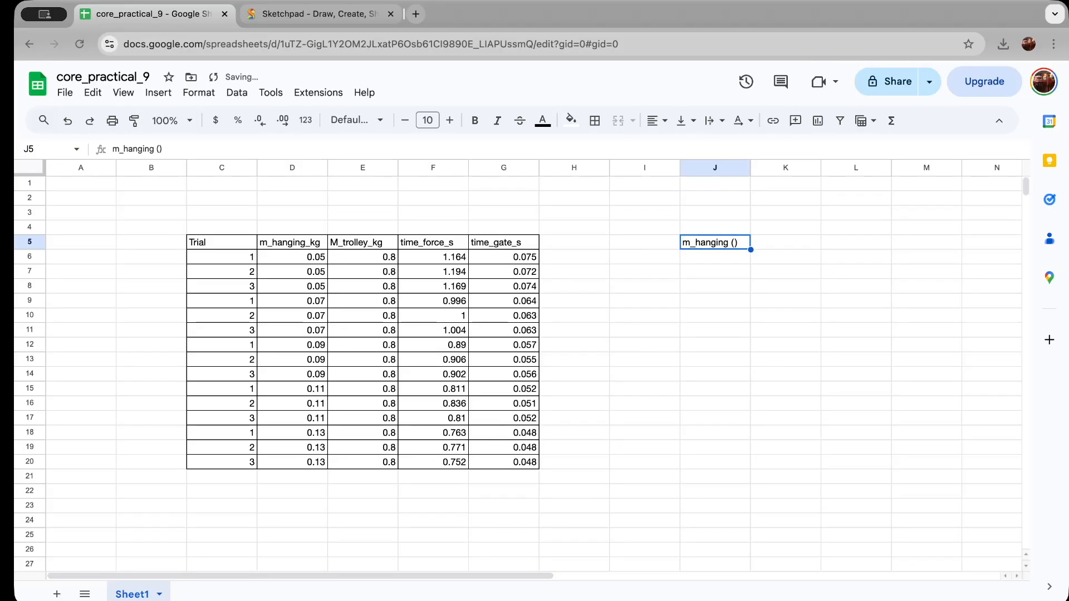
click(656, 243)
text(Tria)
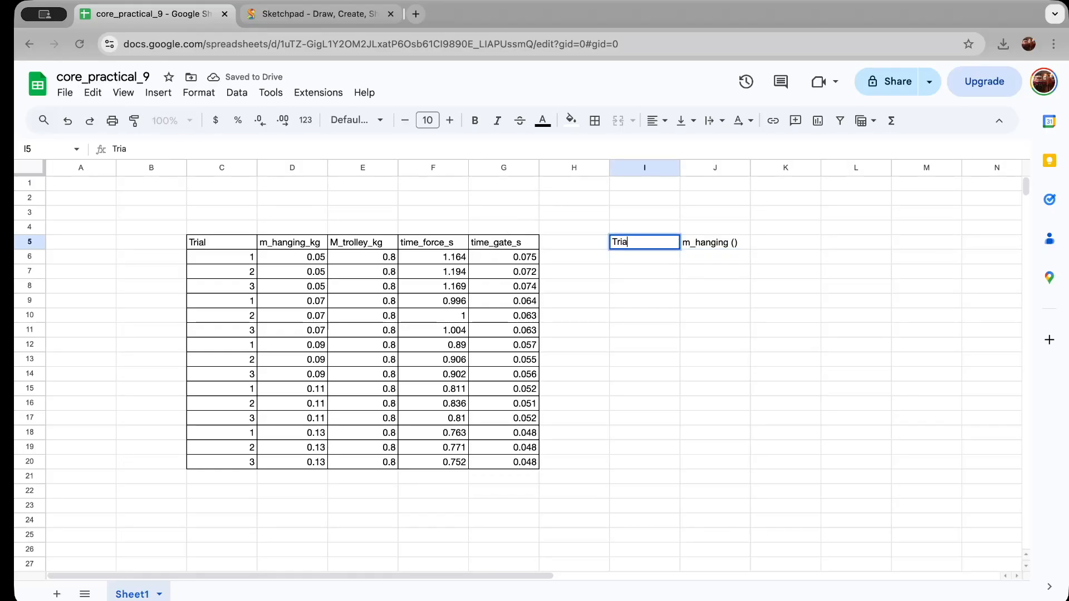
text(l)
- Insert the unit kg between the parentheses of the heading in J5 so it reads "m_hanging (kg)"
click(720, 243)
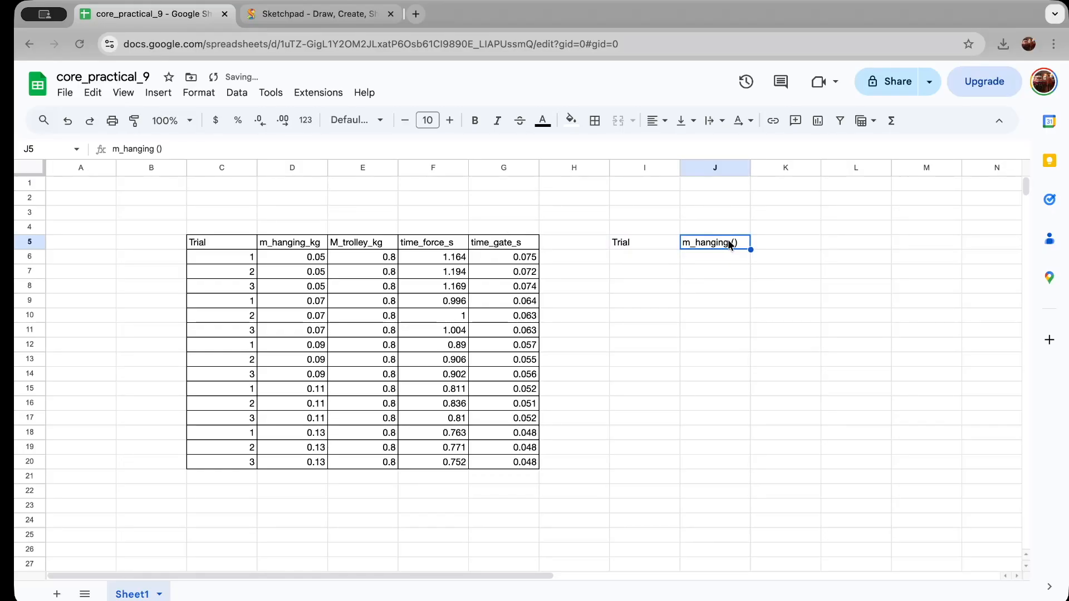
double_click(732, 242)
key(Left)
text(kg)
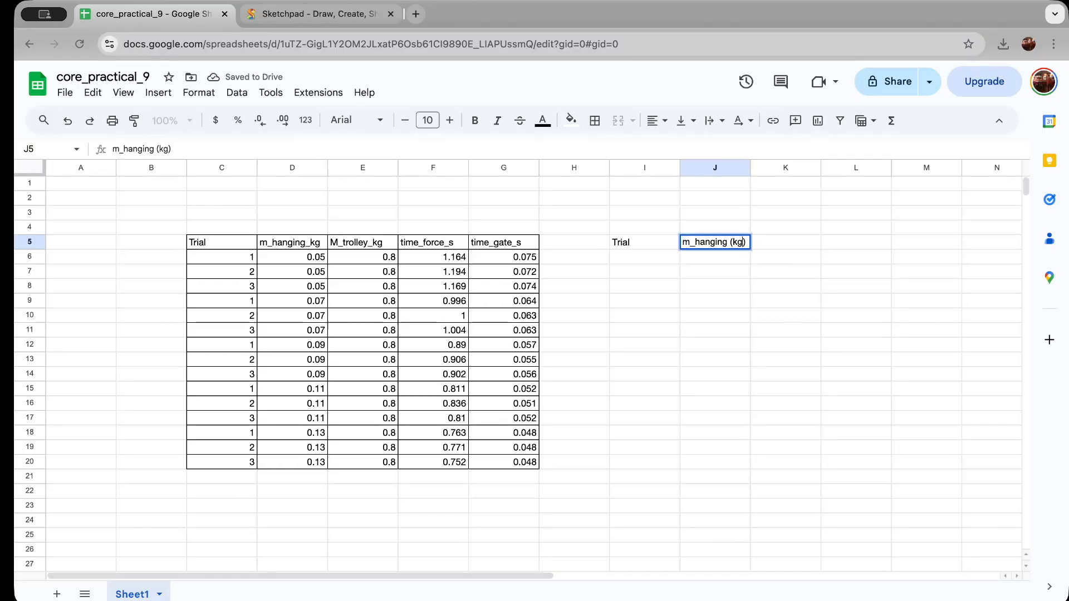
click(773, 241)
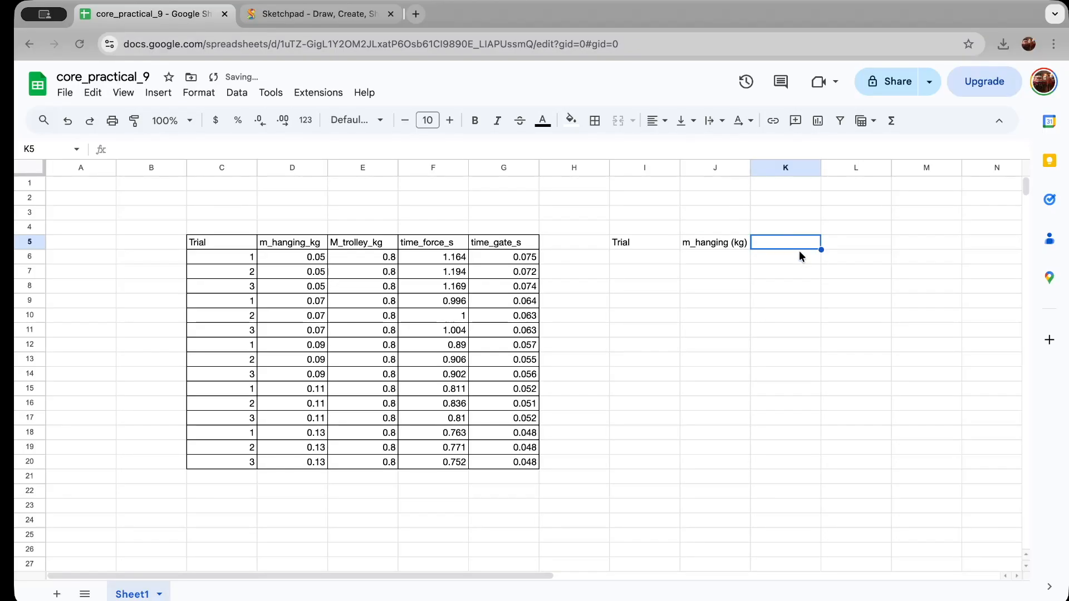
- Enter the heading "M_trolley (kg)" in cell K5
click(220, 145)
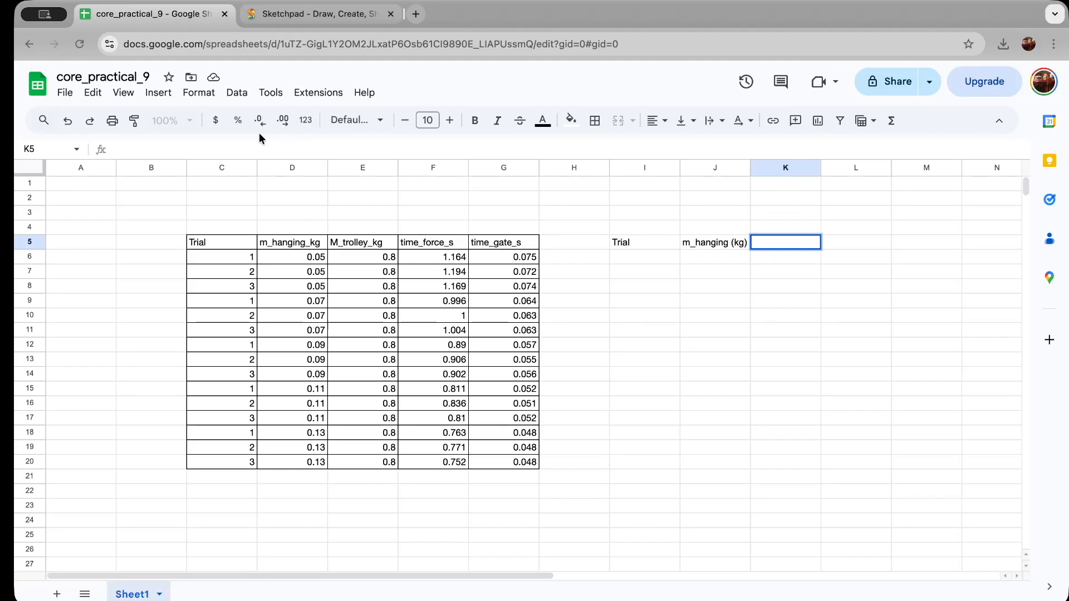
text(M_trolley (kg))
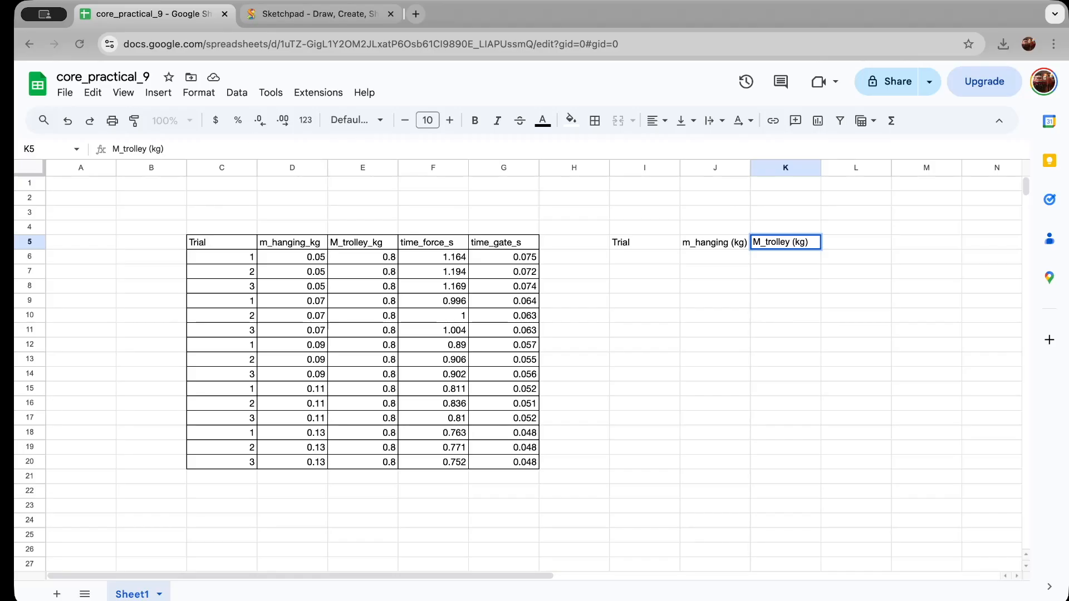
click(860, 243)
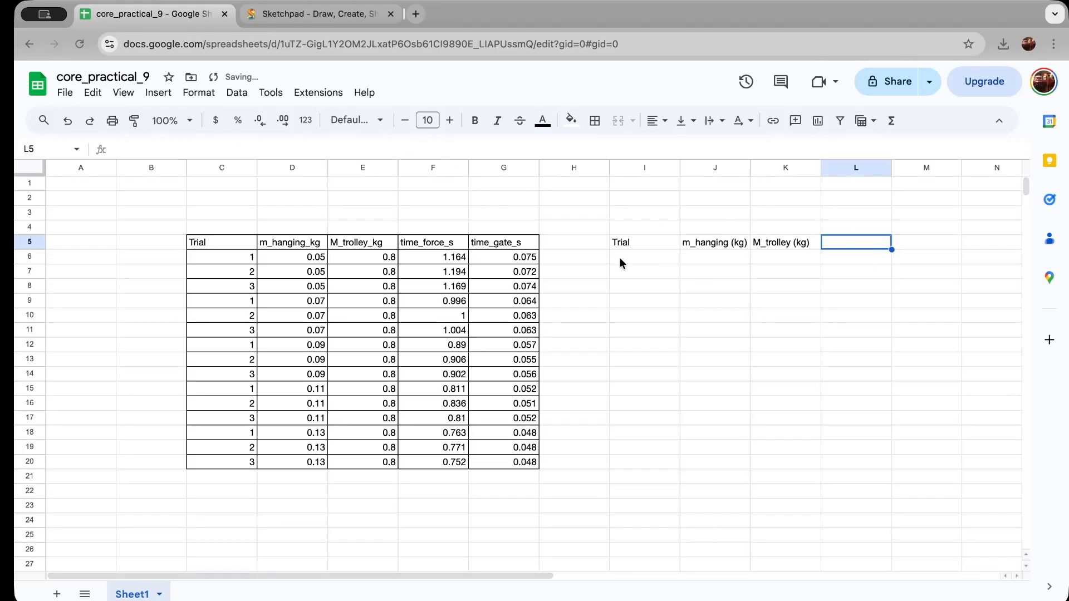
click(628, 241)
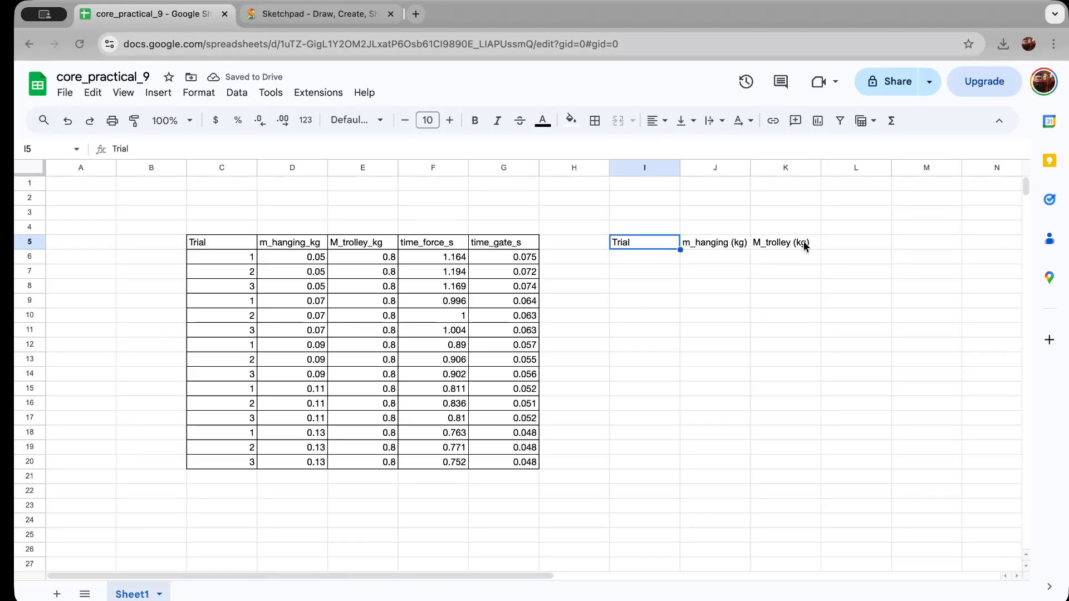
- Enter the trial numbers 1, 2 and 3 in cells I6 to I8 under the new Trial heading
click(641, 258)
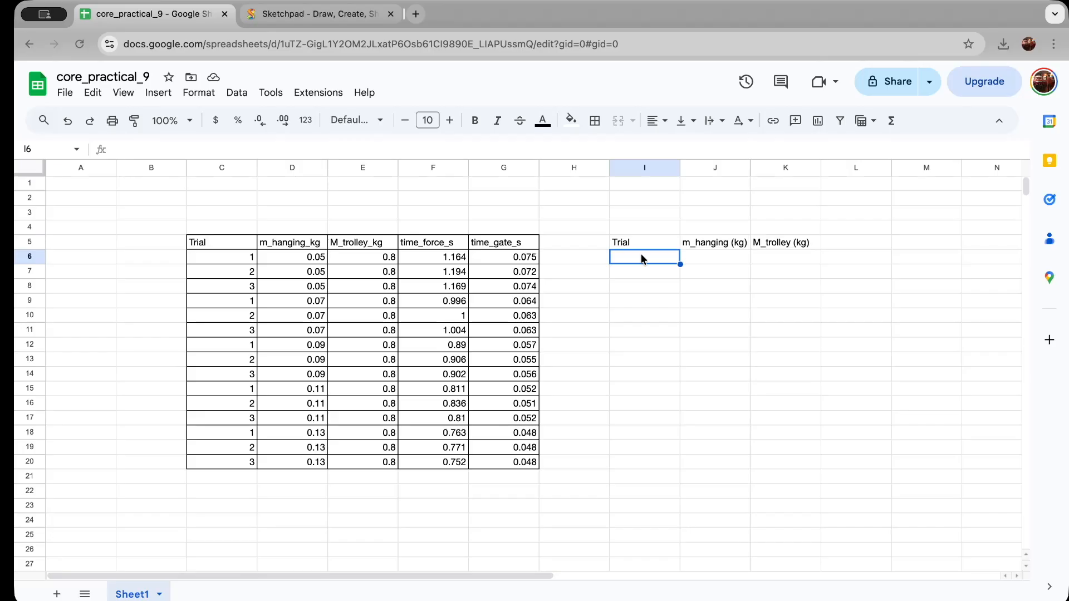
text(1)
key(Return)
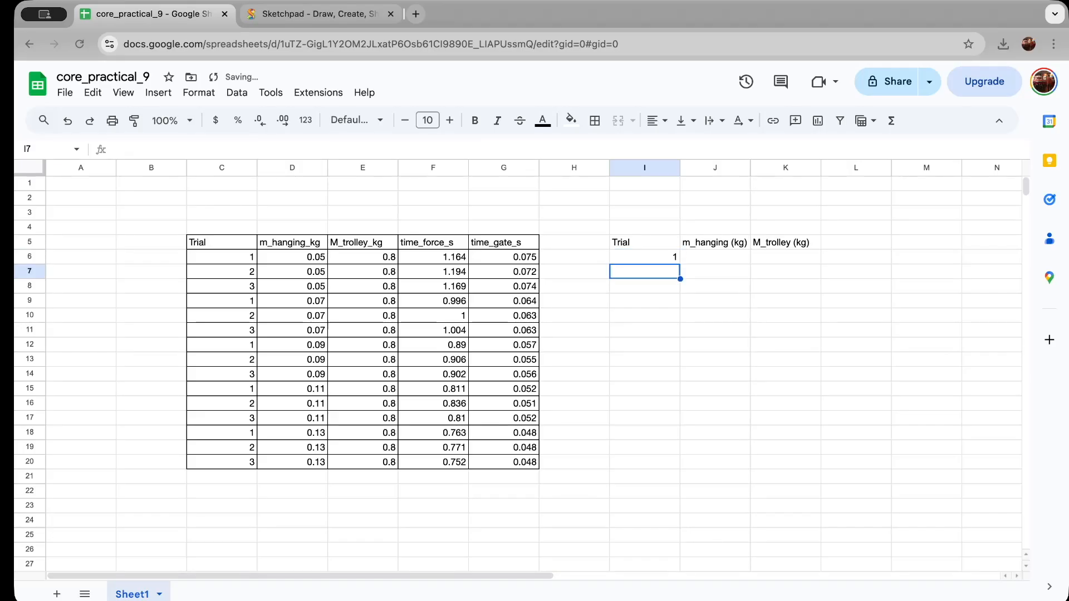
text(2)
key(Return)
text(3)
key(Return)
key(Up)
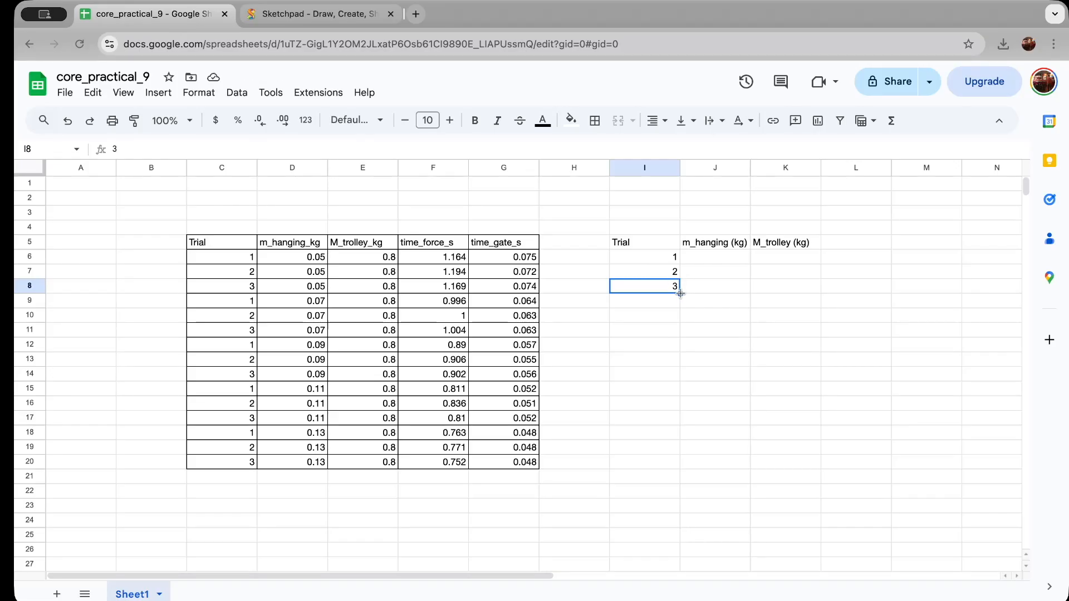
- Try to continue the trial numbering by filling from I8 down to I20
drag(680, 294, 677, 463)
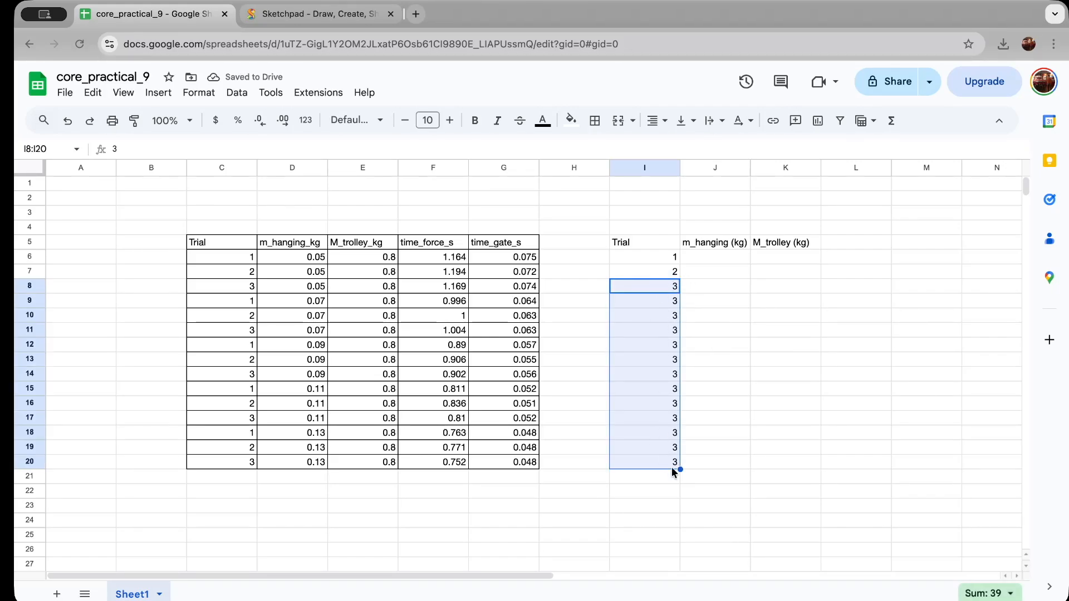
click(673, 288)
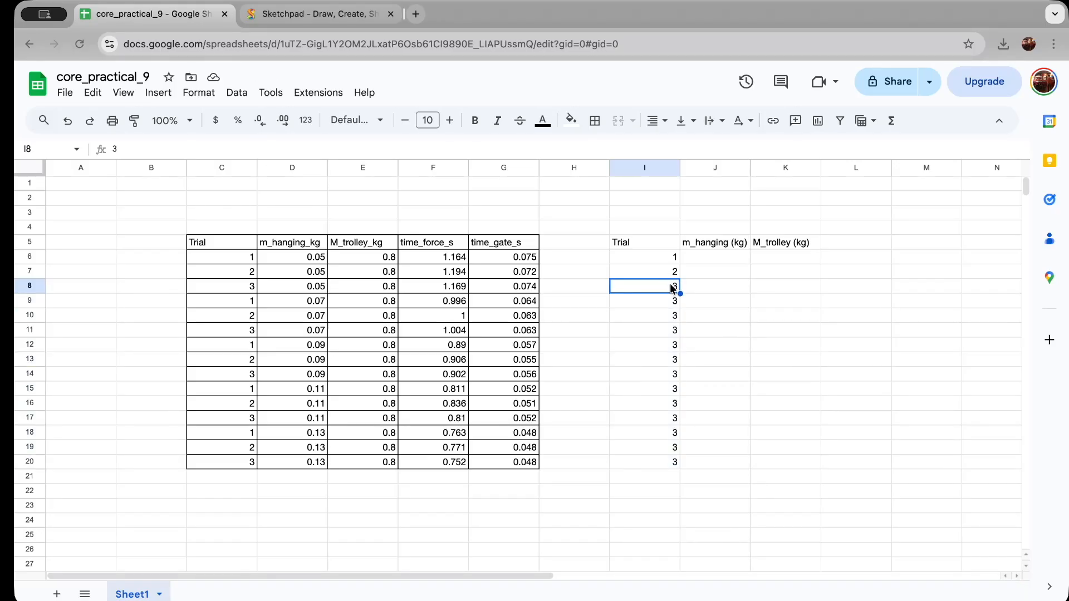
click(669, 463)
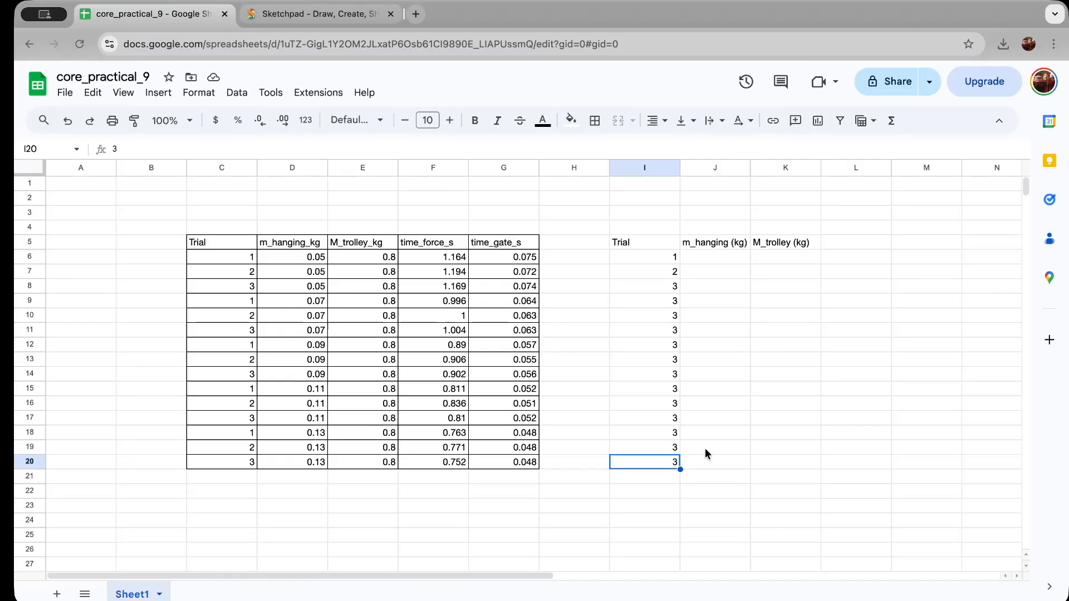
- Clear all the trial numbers from I6:I20
drag(666, 249, 672, 455)
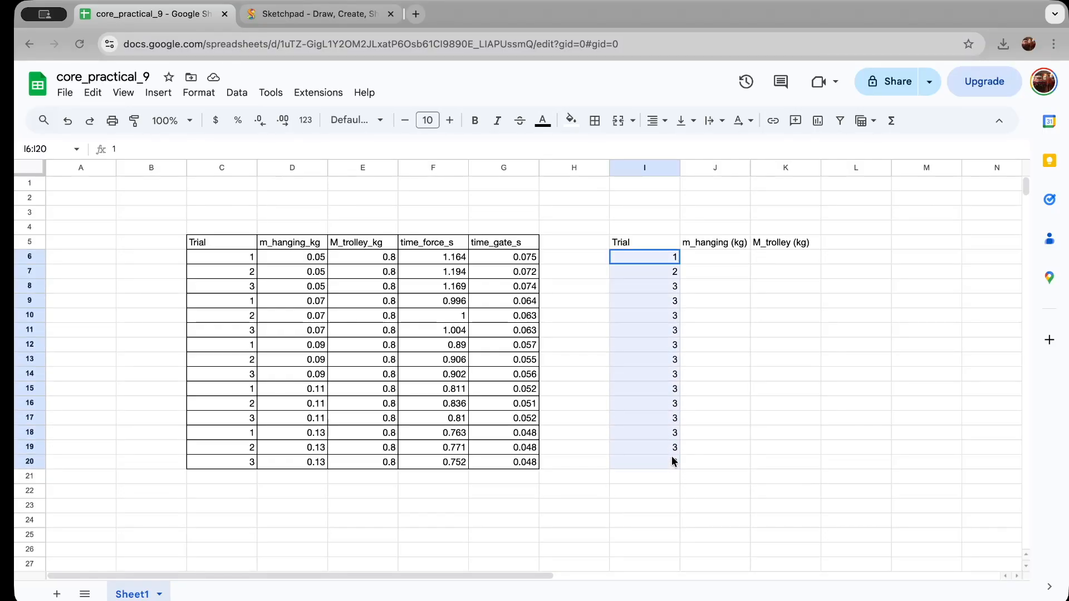
key(Delete)
click(668, 294)
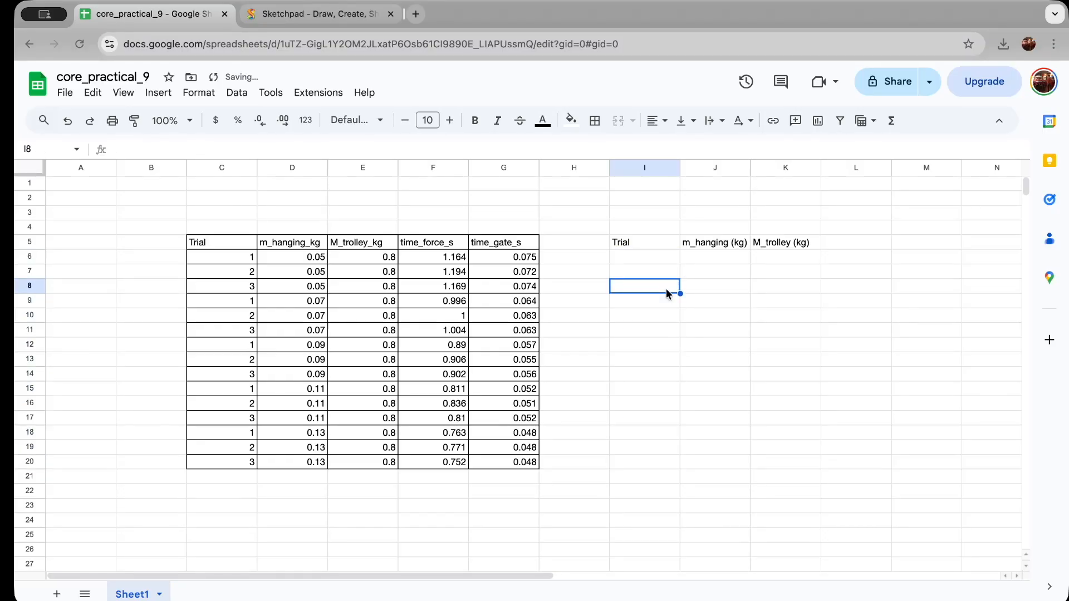
click(651, 256)
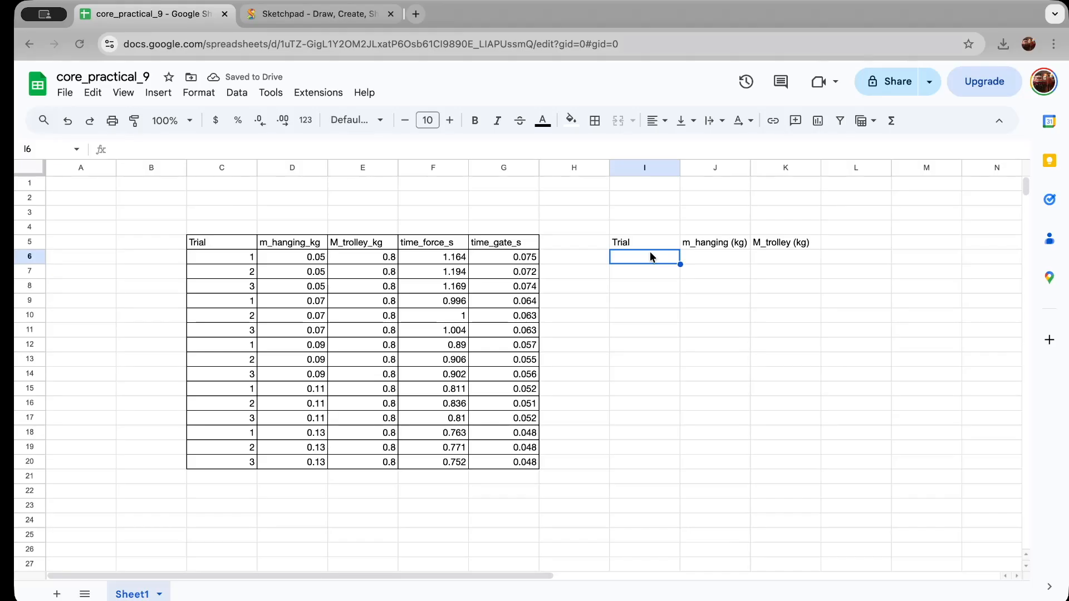
- Examine the first three trials in the original table, covering trial number, hanging mass, trolley mass and time_force_s
drag(211, 254, 231, 289)
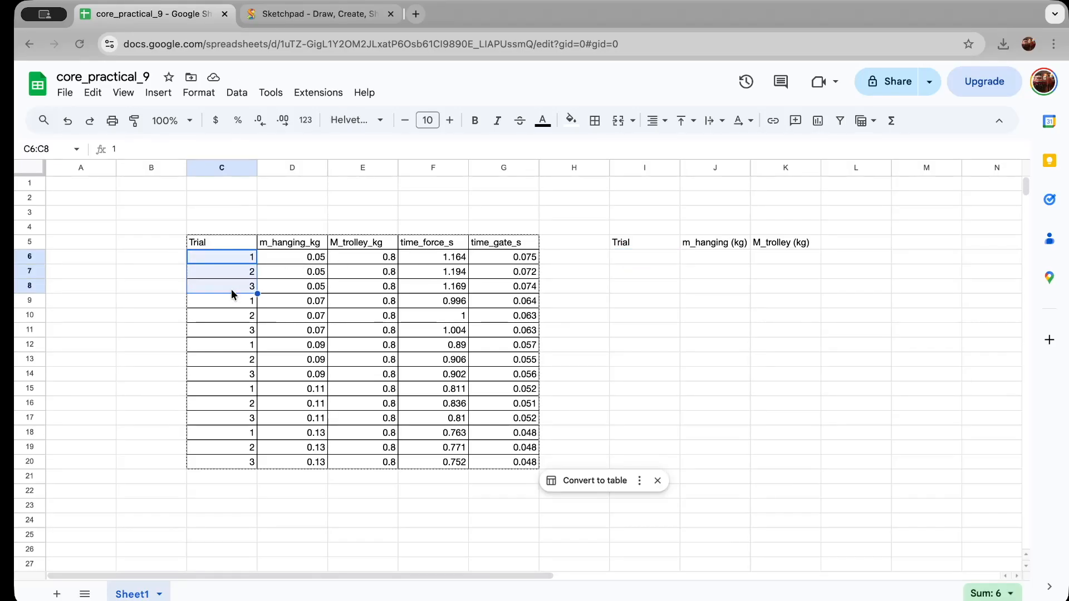
click(313, 257)
drag(316, 259, 316, 287)
mouse_move(387, 257)
mouse_down()
mouse_move(389, 431)
mouse_move(392, 258)
mouse_up()
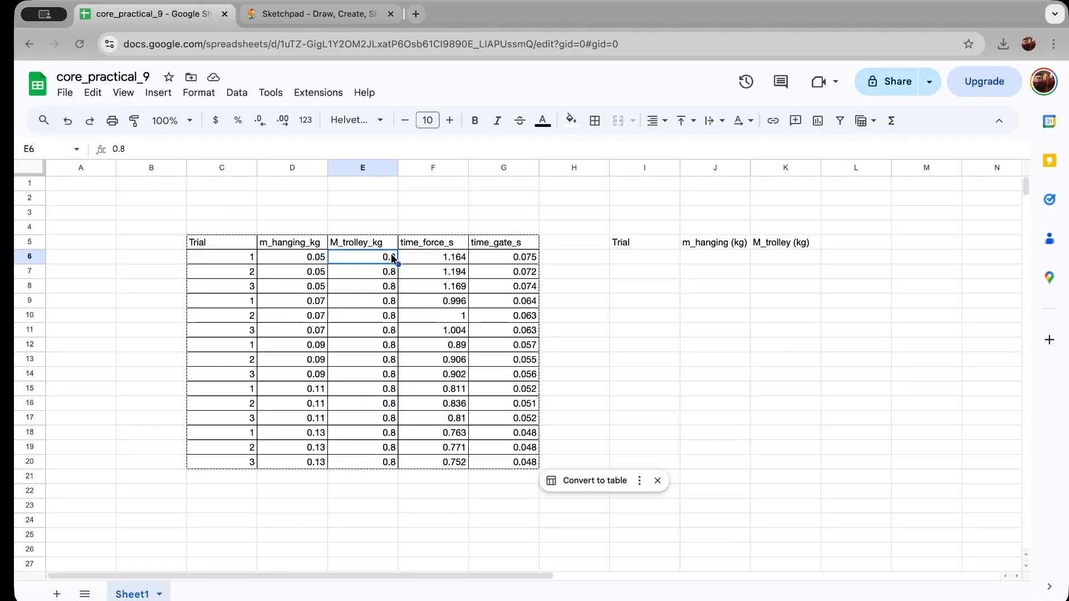
click(459, 257)
key(Down)
key(Down)
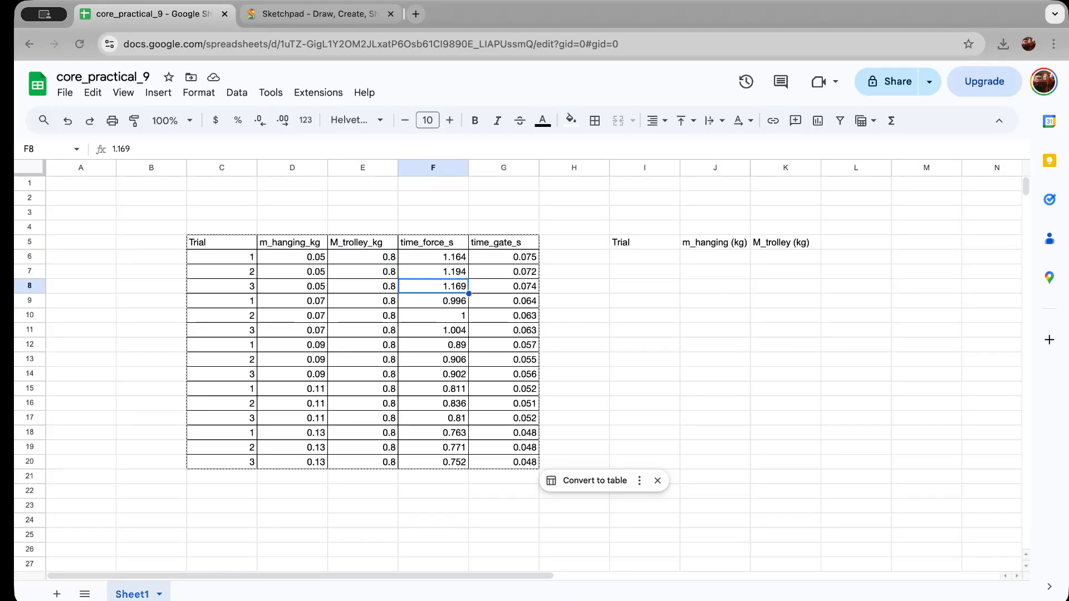
key(Up)
key(Up)
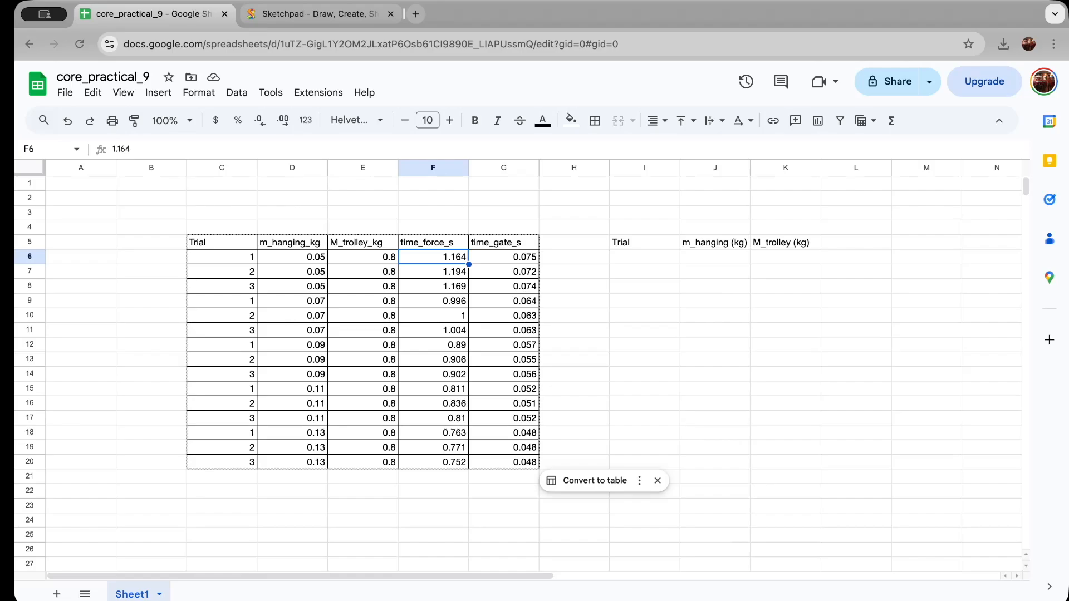
key(Down)
key(Down)
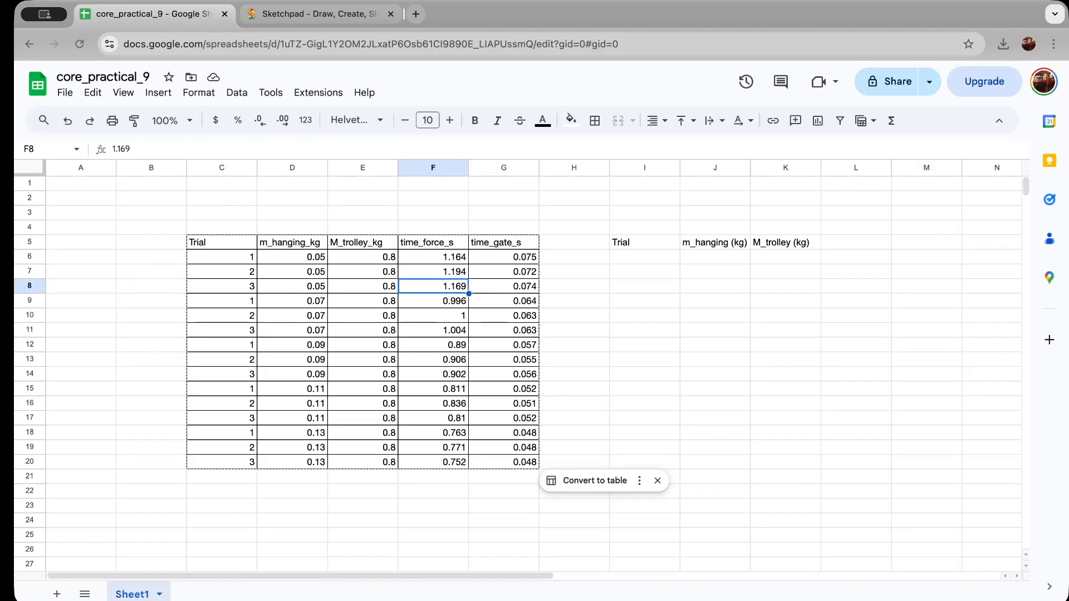
- Switch to Sketchpad and draw a loop around the vertical start line and a small mark beside the end marker of distance s
click(322, 15)
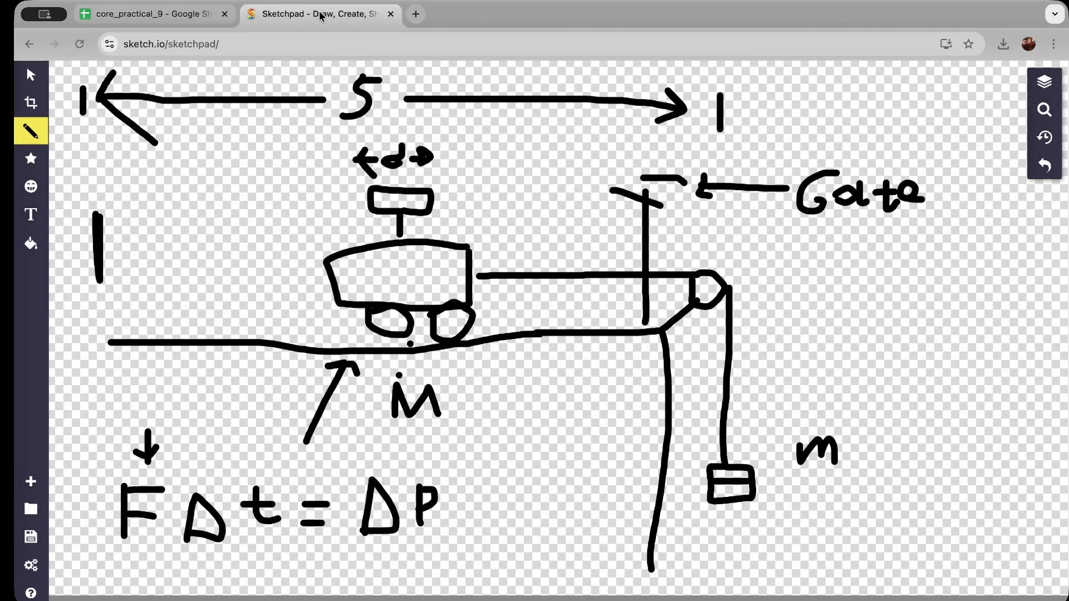
mouse_move(109, 264)
mouse_down()
mouse_move(69, 286)
mouse_move(111, 262)
mouse_move(83, 287)
mouse_up()
mouse_move(773, 127)
mouse_down()
mouse_move(742, 129)
mouse_move(756, 133)
mouse_up()
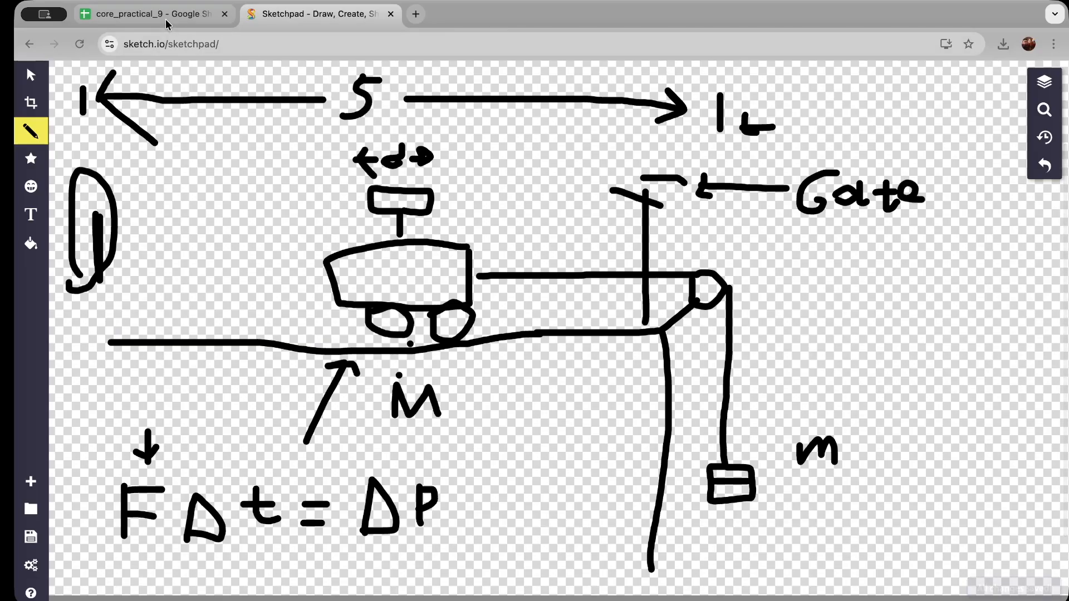
- Return to the core_practical_9 spreadsheet and examine the time_force_s heading and its readings for the first three trials
click(161, 13)
click(465, 261)
key(Down)
key(Down)
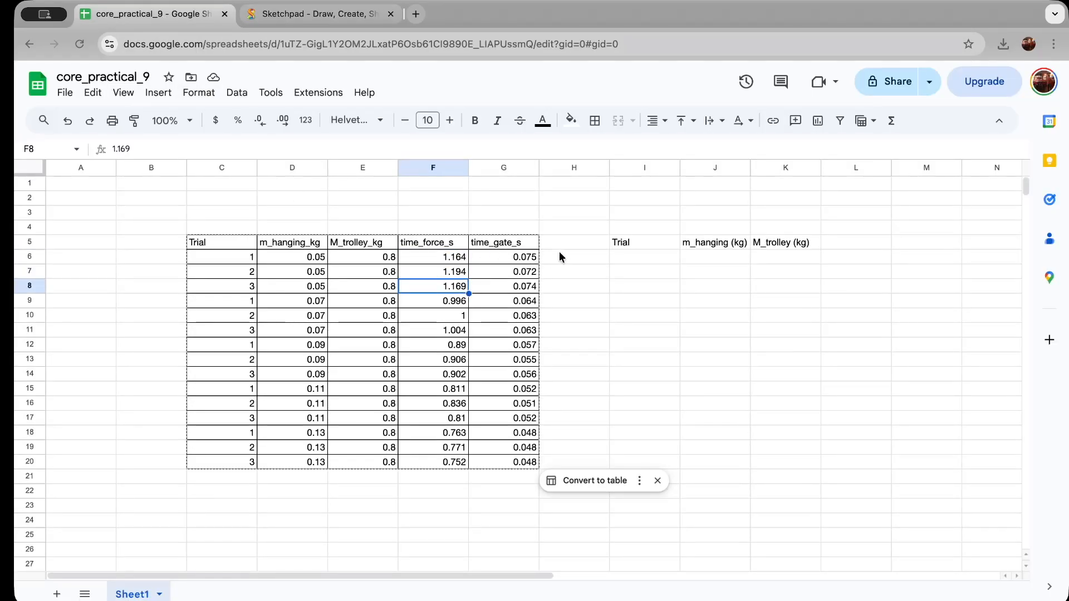
click(521, 257)
click(449, 259)
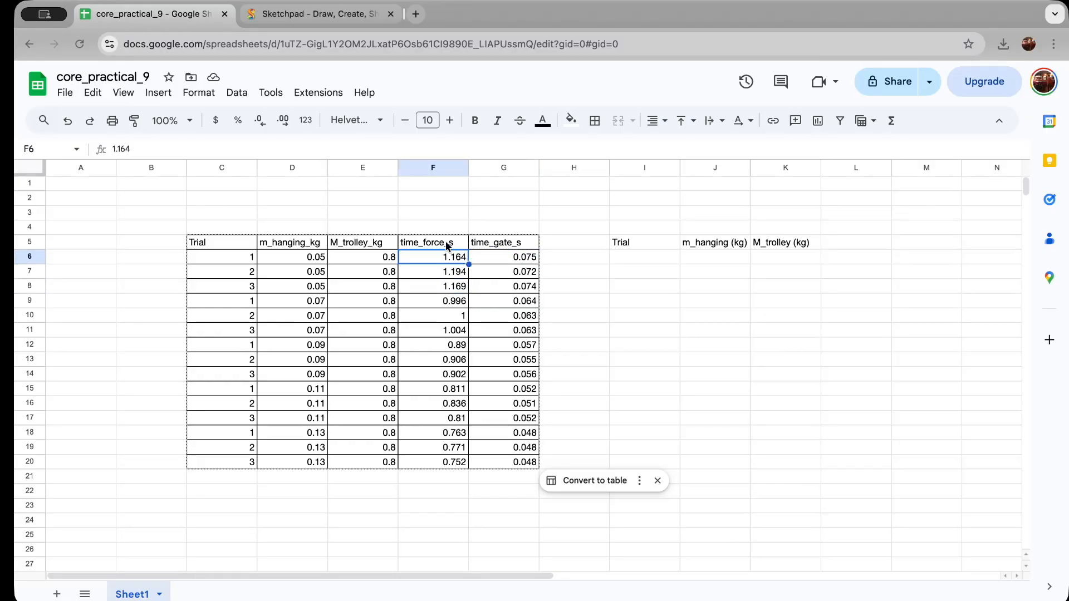
click(447, 247)
- Switch to Sketchpad and draw a downward arrow above the t in the FΔt = Δp equation
click(317, 14)
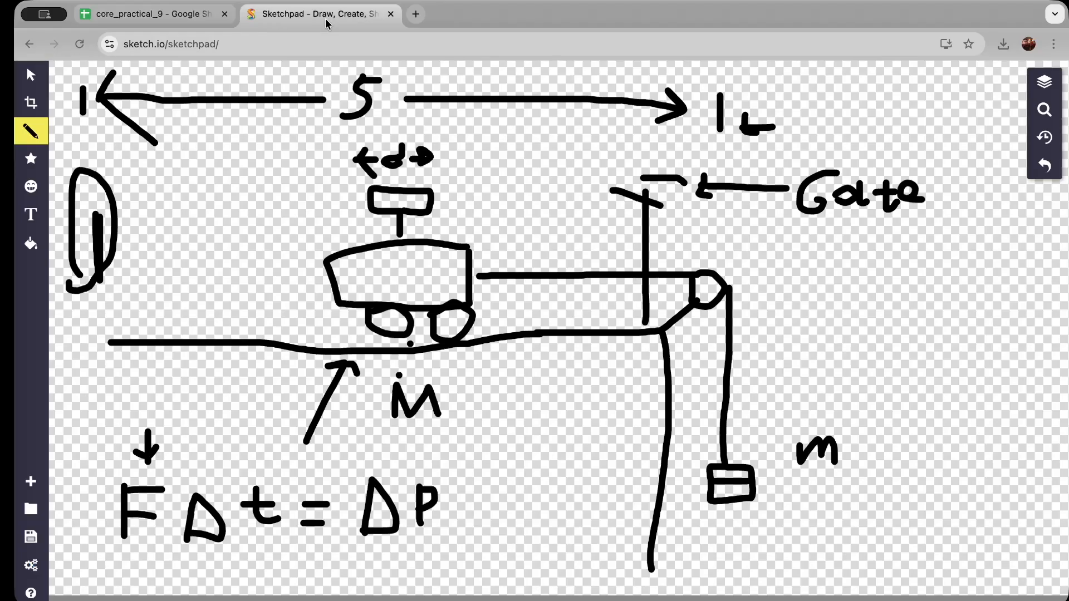
drag(244, 435, 249, 480)
mouse_move(220, 458)
mouse_down()
mouse_move(248, 482)
mouse_move(273, 461)
mouse_up()
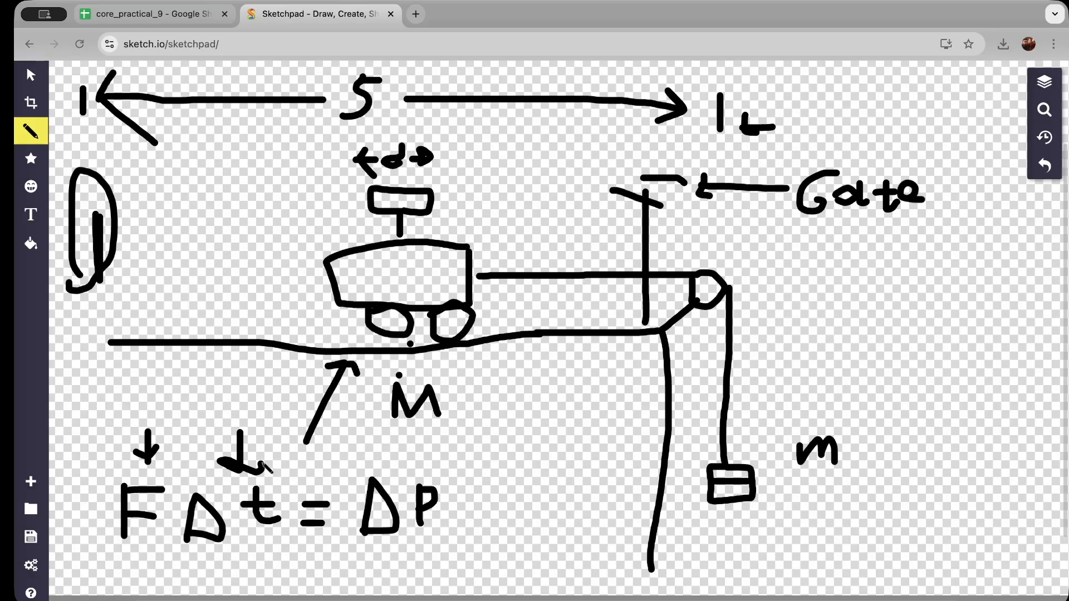
- Return to the spreadsheet and examine the time_gate_s readings of the first three trials, comparing them with the Sketchpad diagram of the gate
click(189, 21)
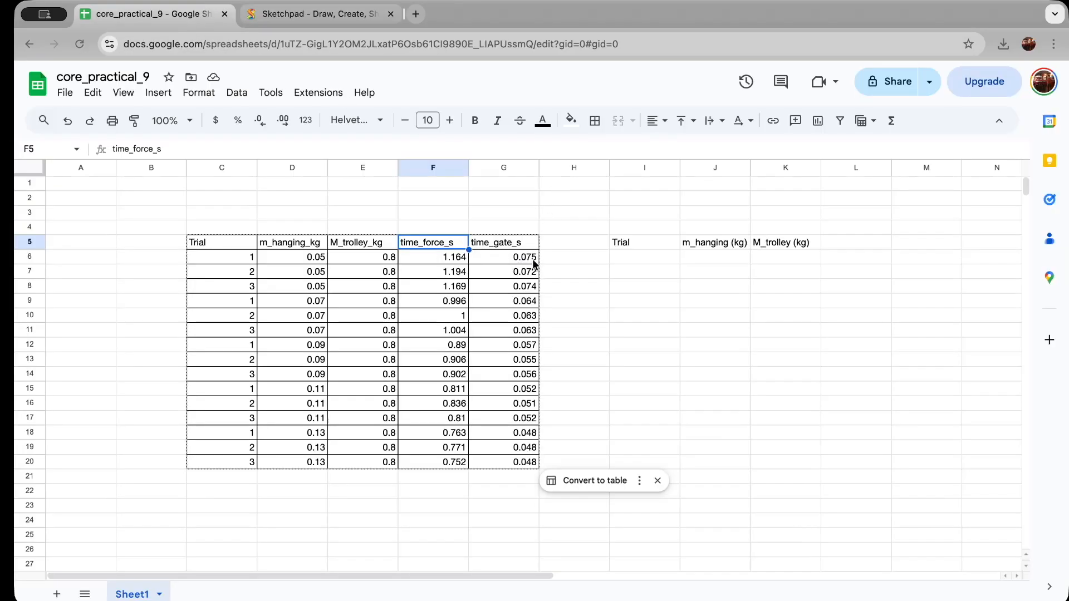
click(450, 259)
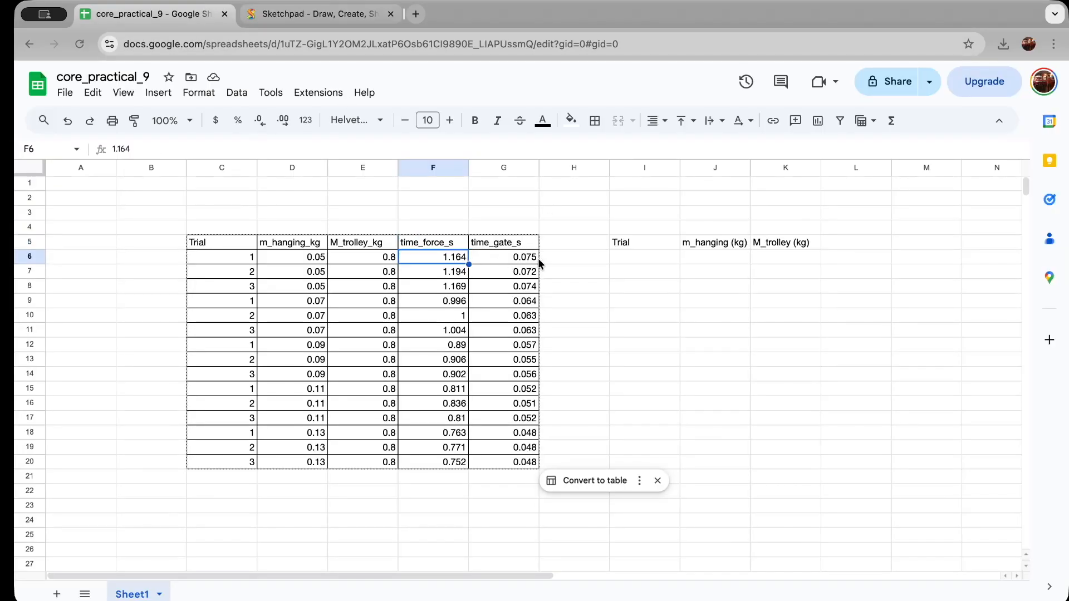
click(521, 254)
click(345, 14)
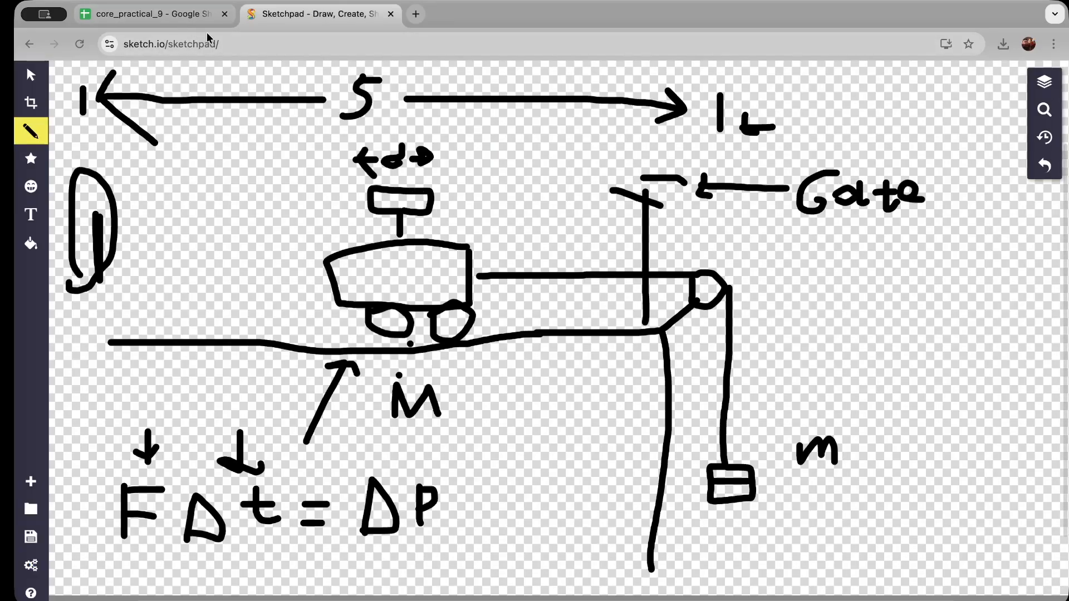
click(166, 18)
click(532, 273)
click(531, 289)
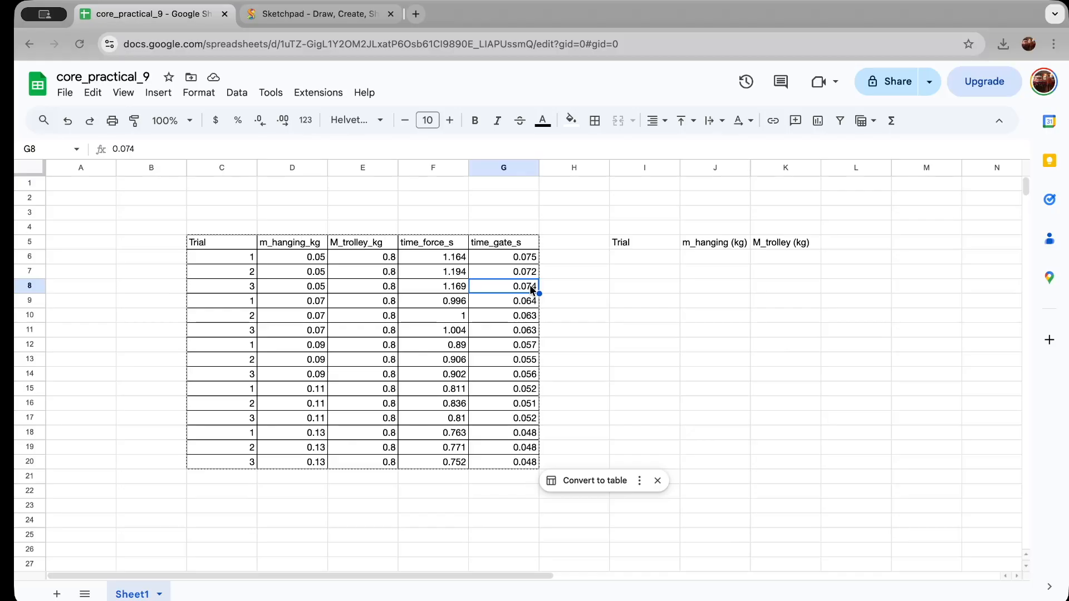
click(365, 242)
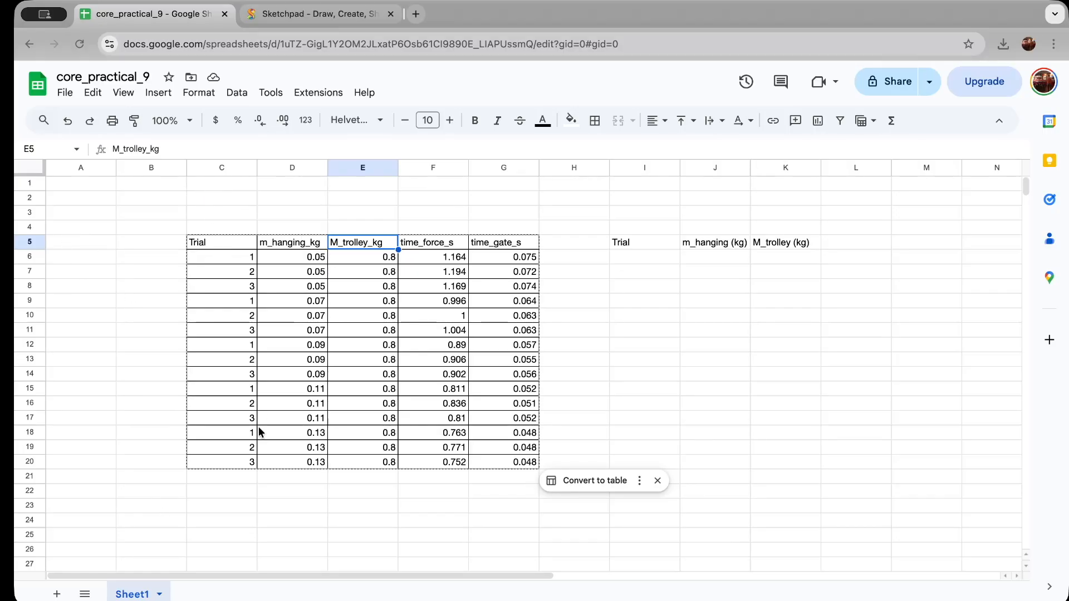
- Enter the heading "s (m)" in C23 and the value 0.4 below it in C24, checking the distance in the Sketchpad diagram
click(226, 506)
text(s)
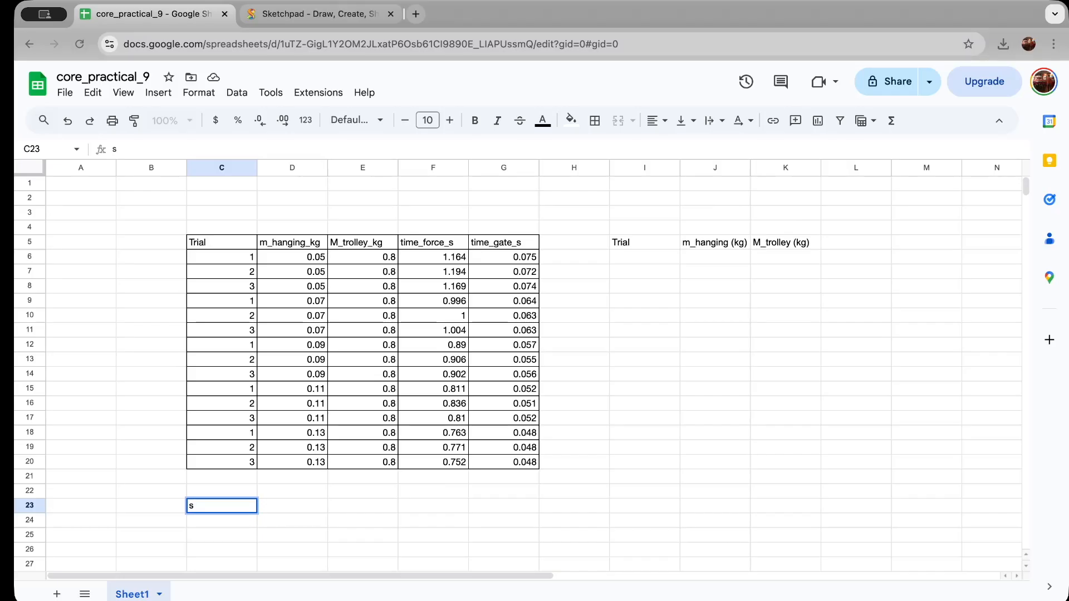
click(318, 15)
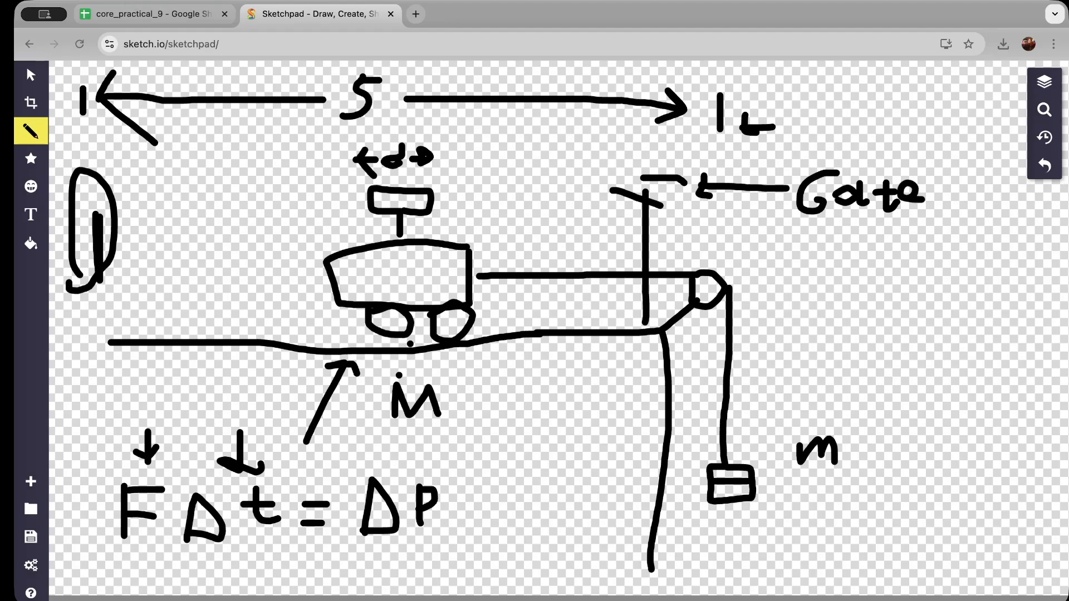
click(109, 12)
text((m))
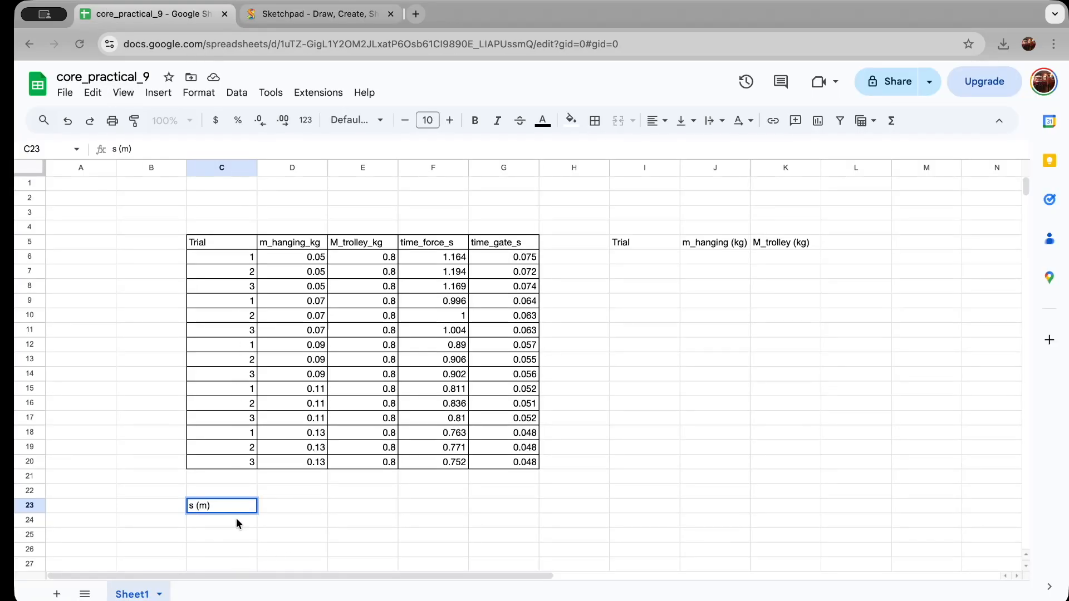
key(Return)
text(0.4)
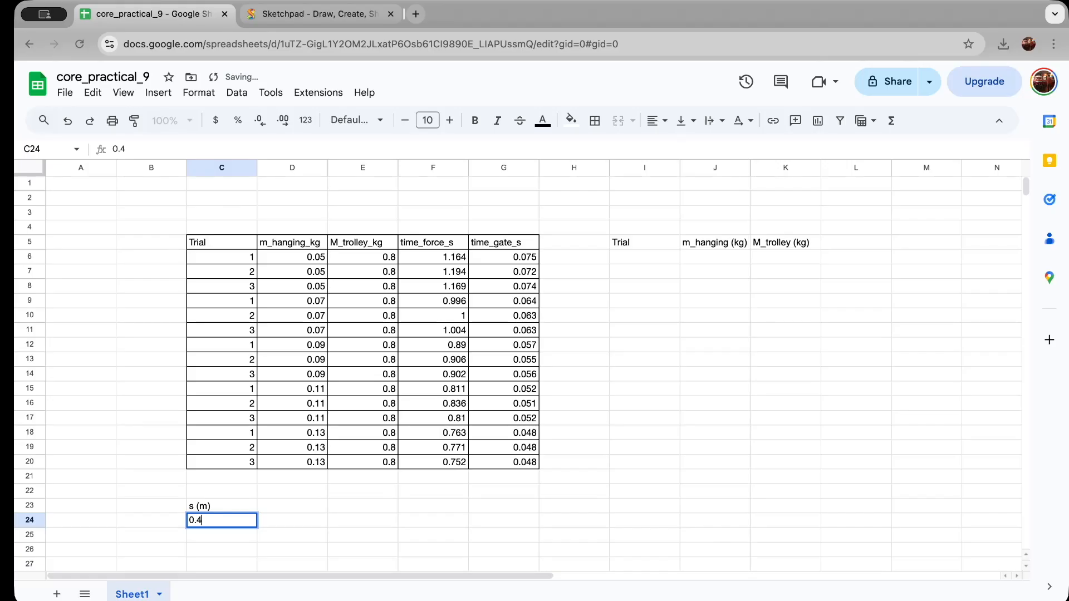
key(Tab)
- Check the card width in the Sketchpad diagram, and enter the heading "d (m)" in D23 with the value 0.05 in D24
key(Up)
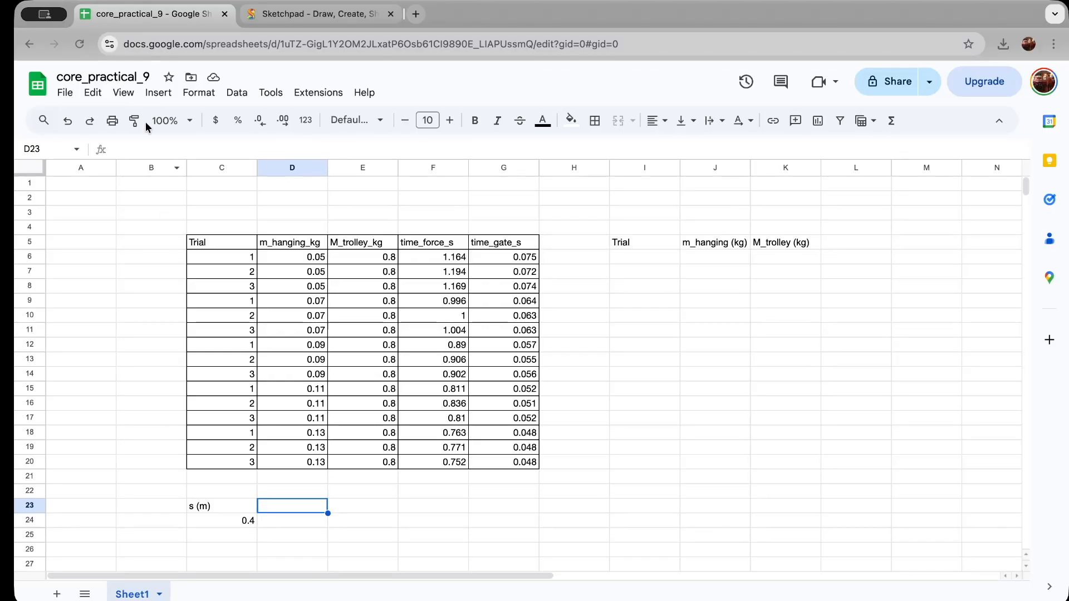
click(301, 13)
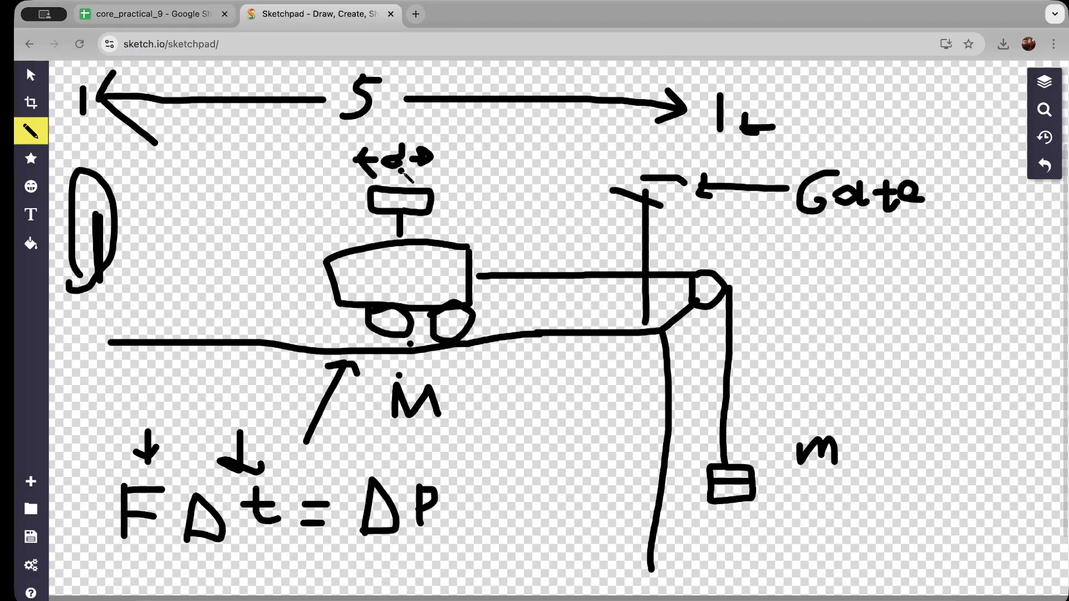
click(146, 15)
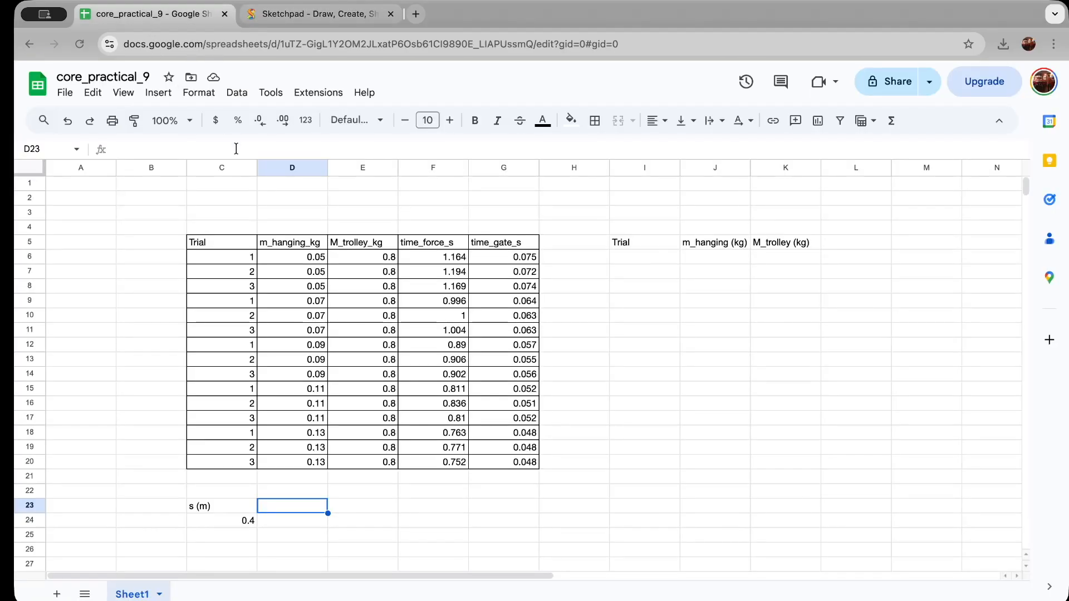
text(d (m))
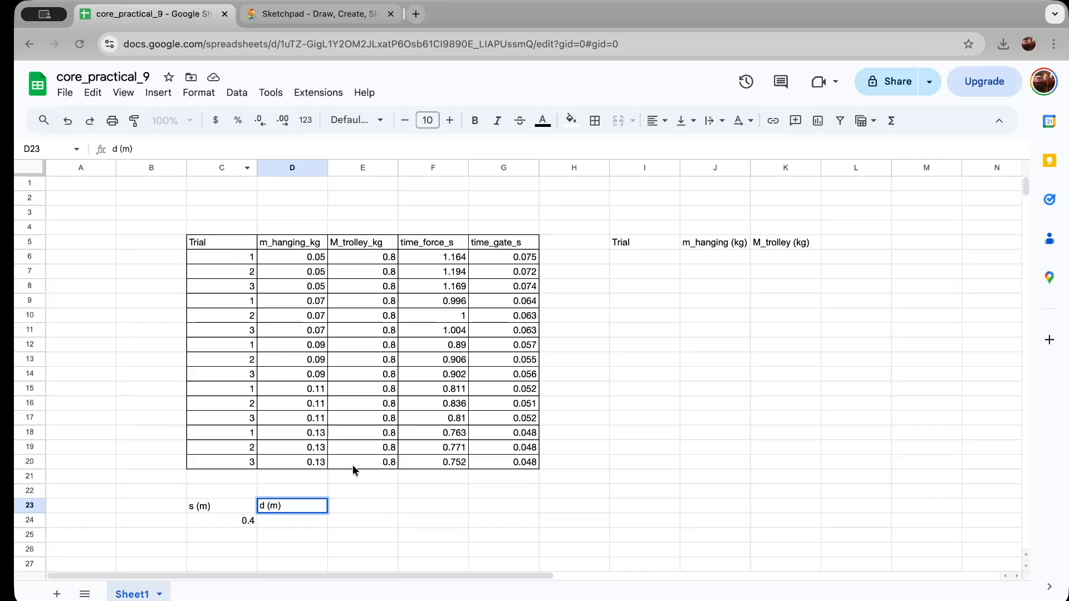
click(318, 522)
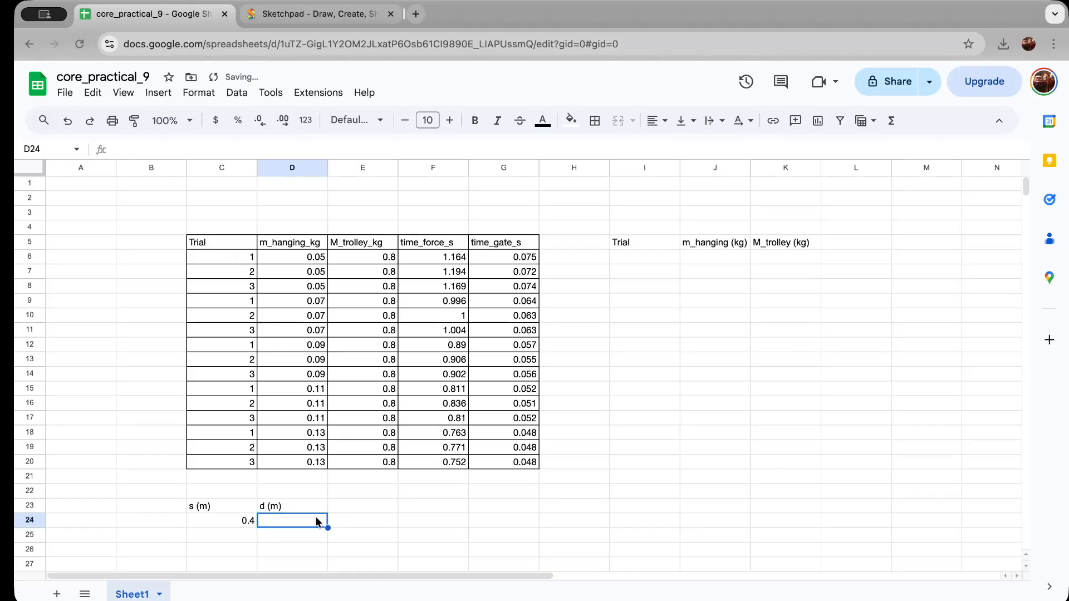
text(0.05)
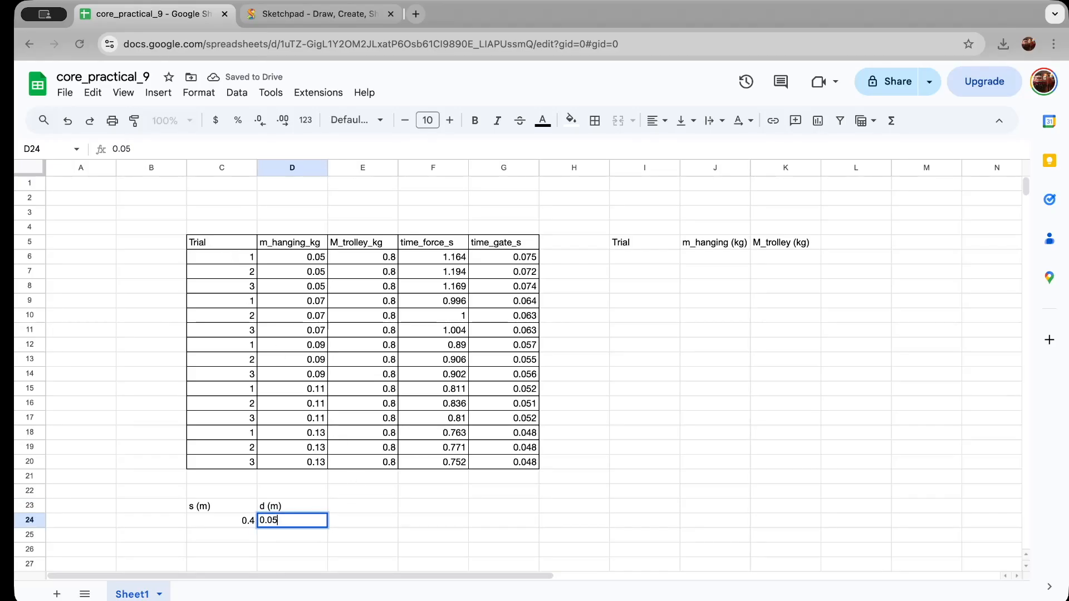
- Enter the heading "M (kg)" in E23 and the trolley mass 0.8 below it in E24
click(365, 507)
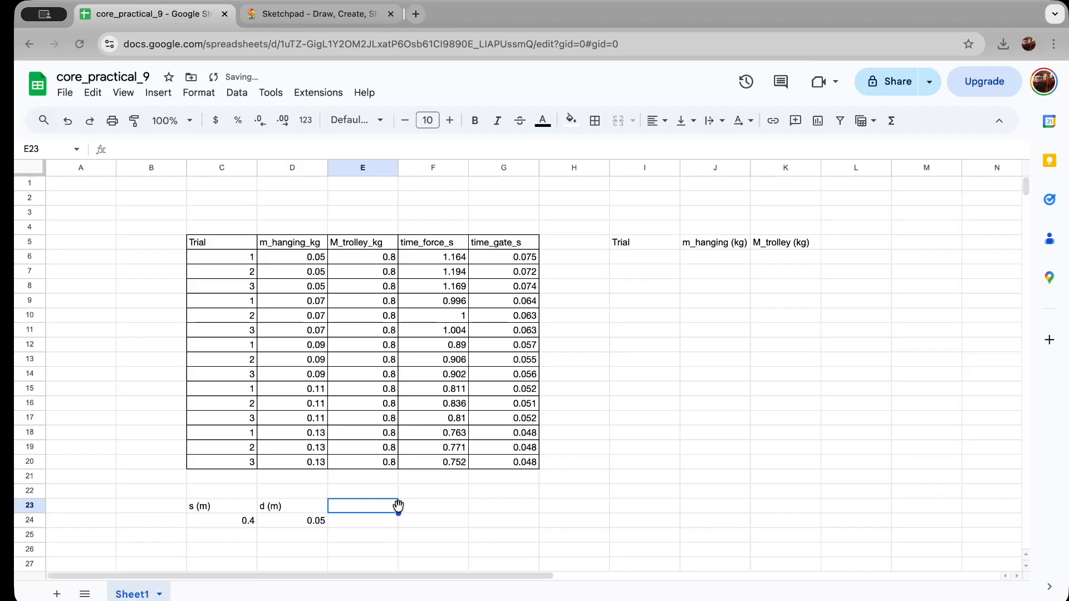
text(M)
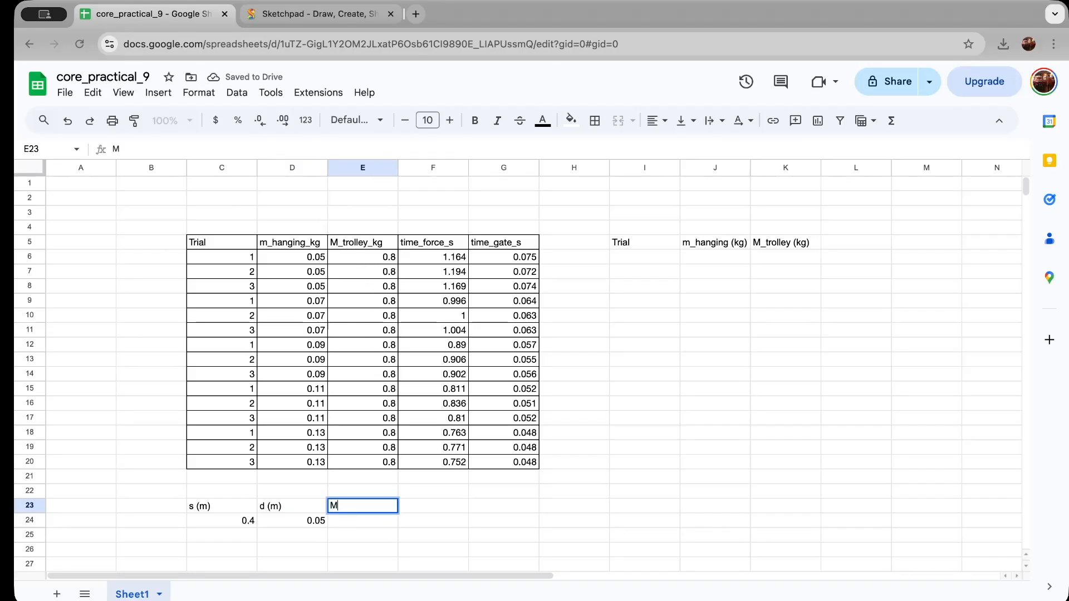
text( (kg))
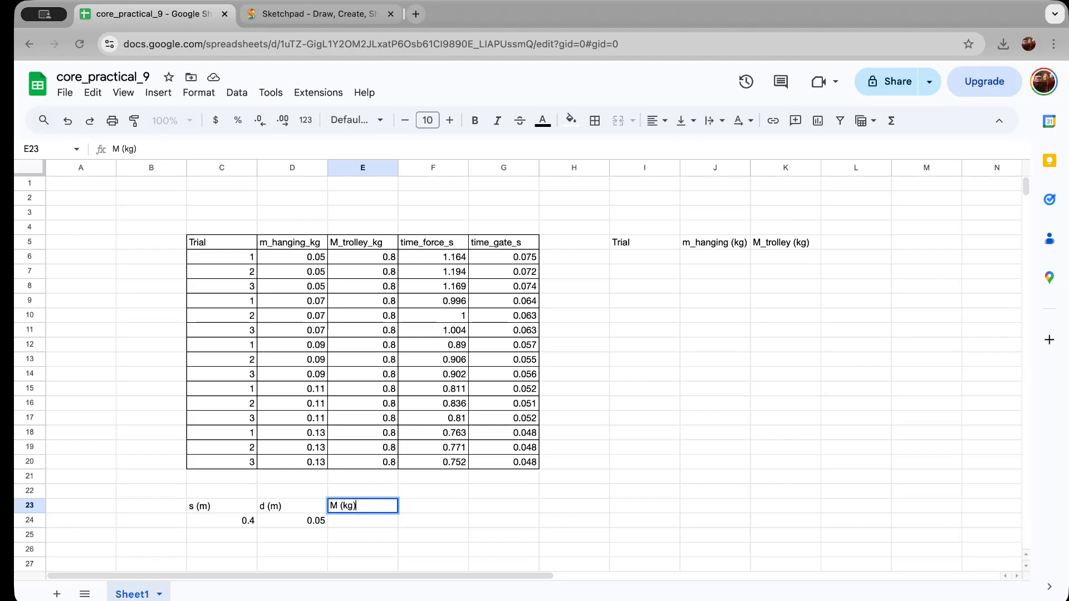
click(377, 521)
text(0.8)
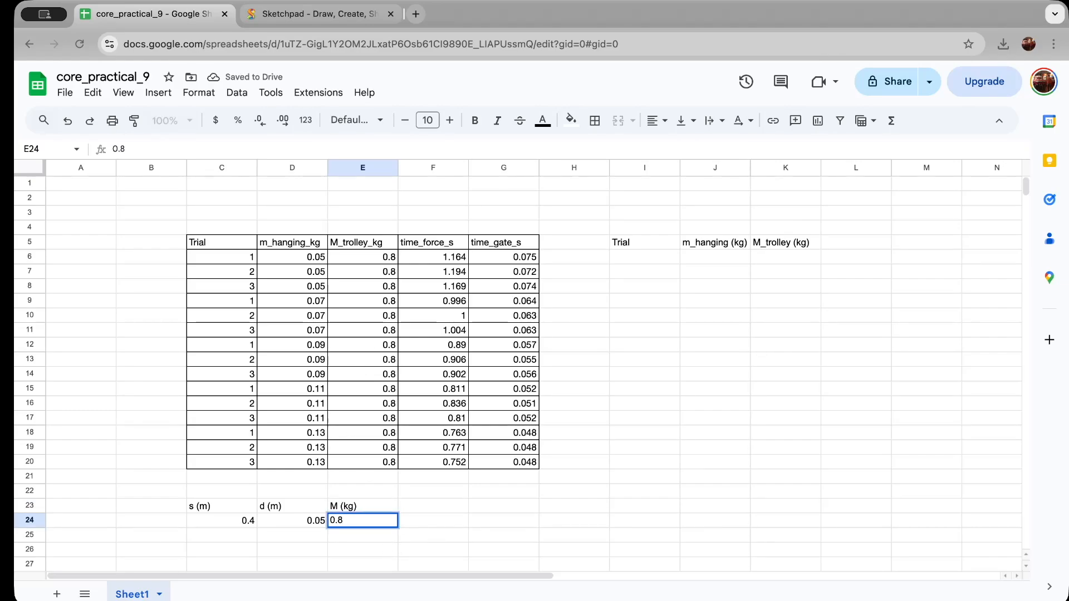
key(Up)
key(Right)
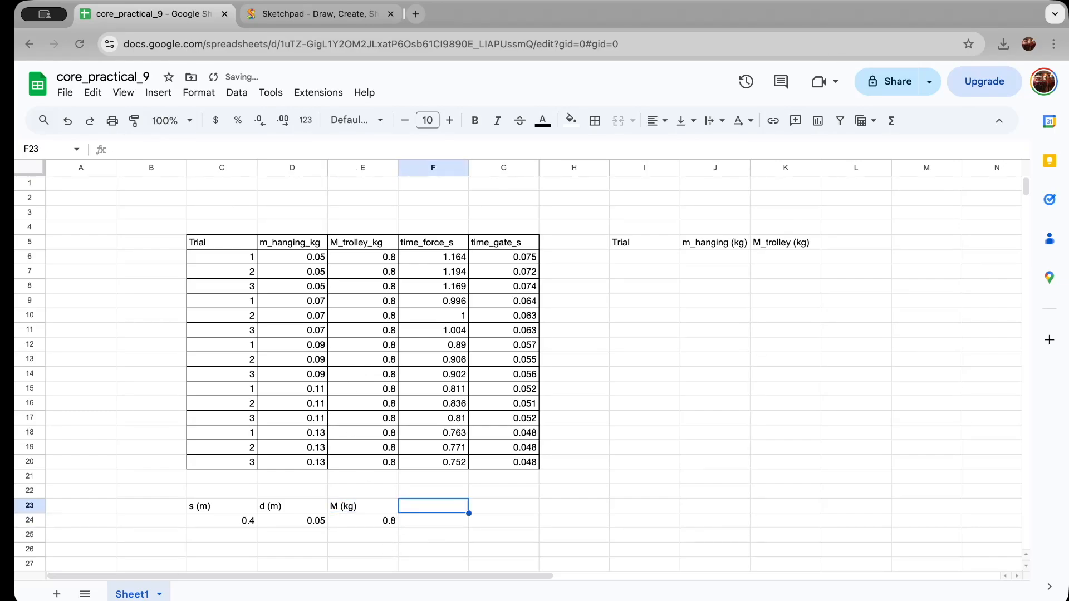
key(Left)
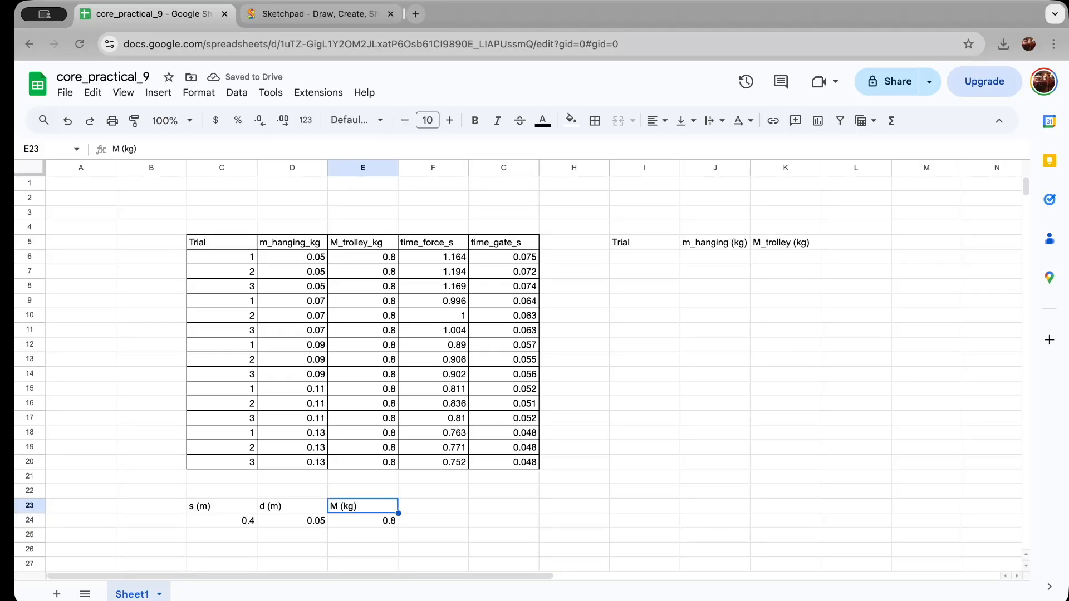
- Replace the heading in I5 of the second table with "Average"
scroll(413, 457, down, 3)
scroll(413, 457, up, 2)
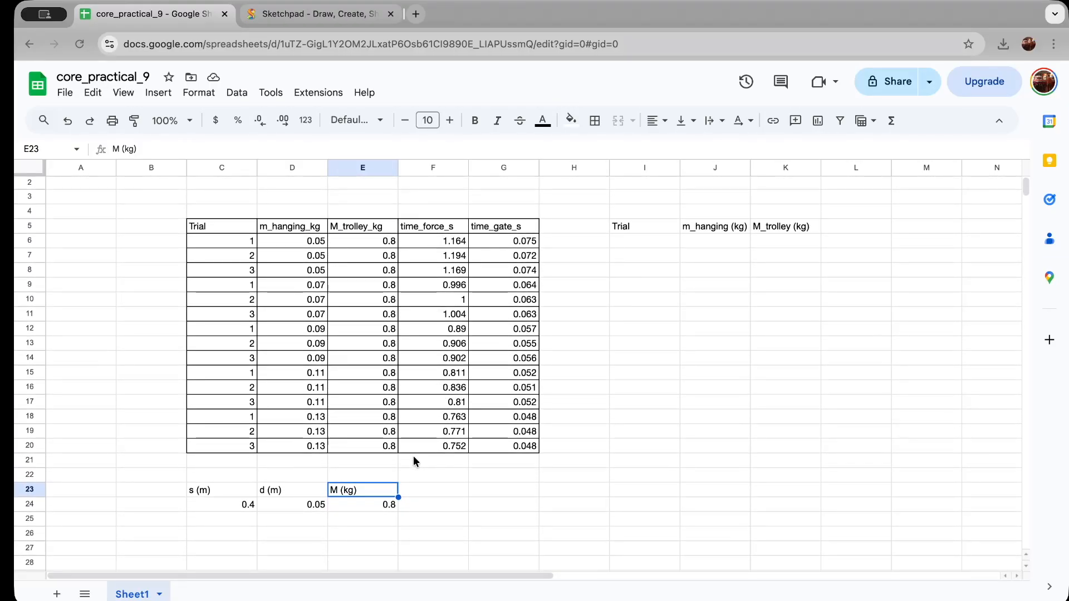
click(640, 225)
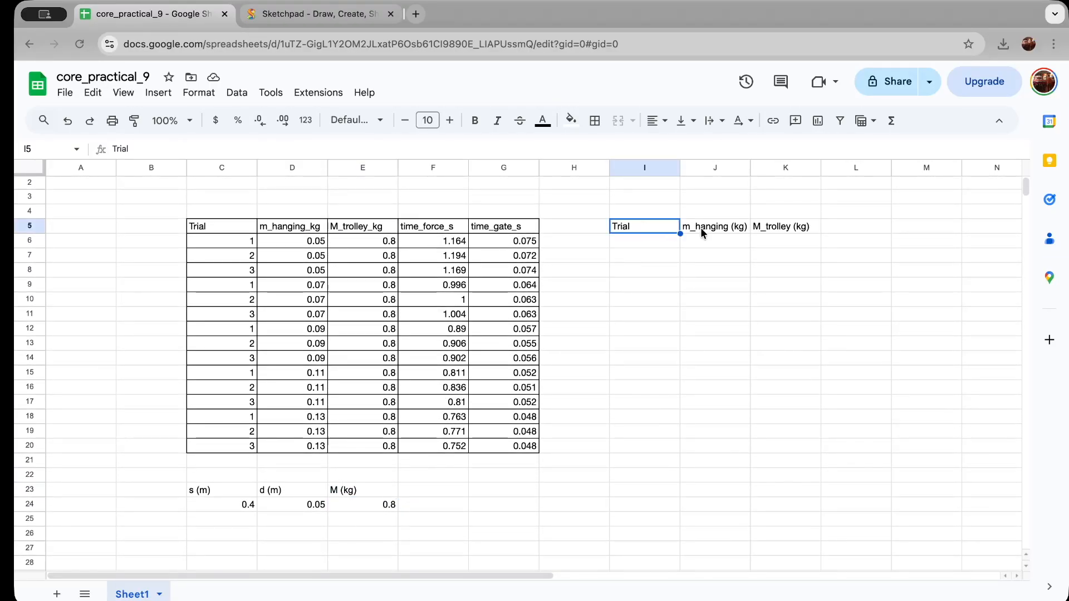
key(Return)
key(super+a)
text(Average)
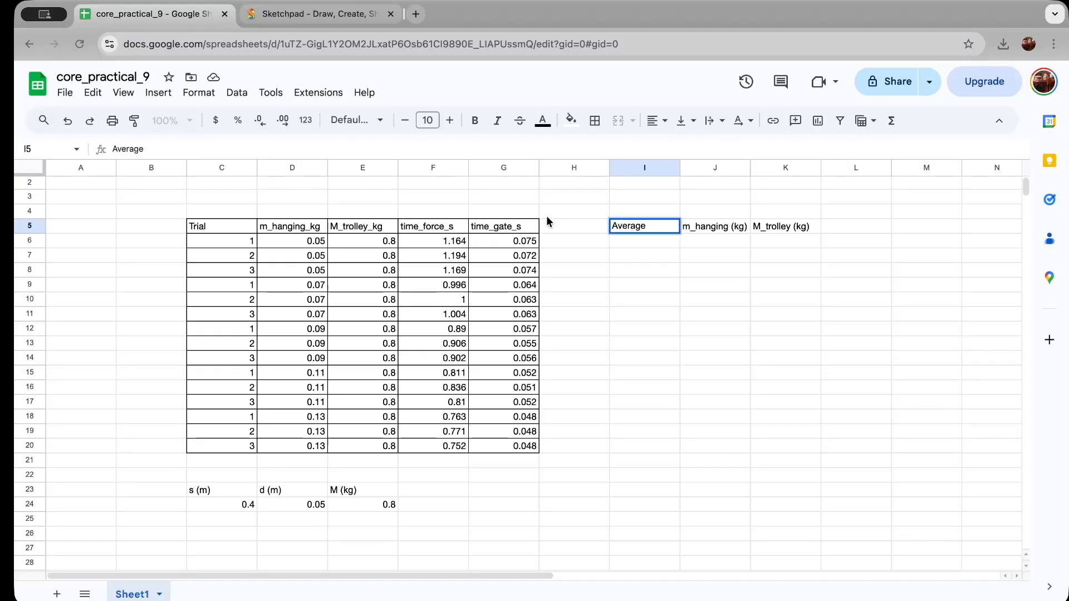
click(640, 245)
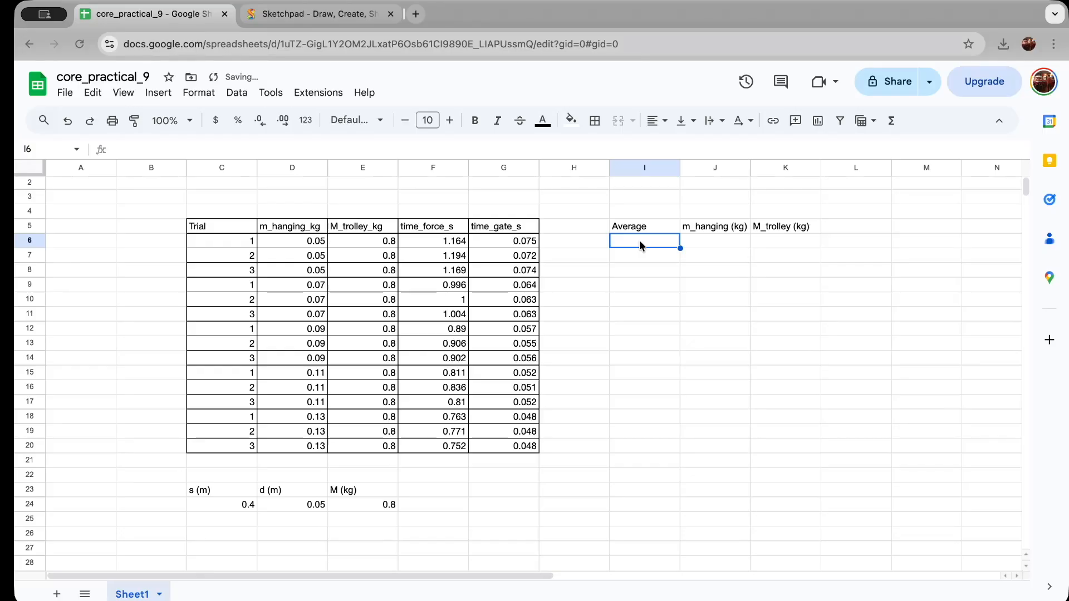
text(=)
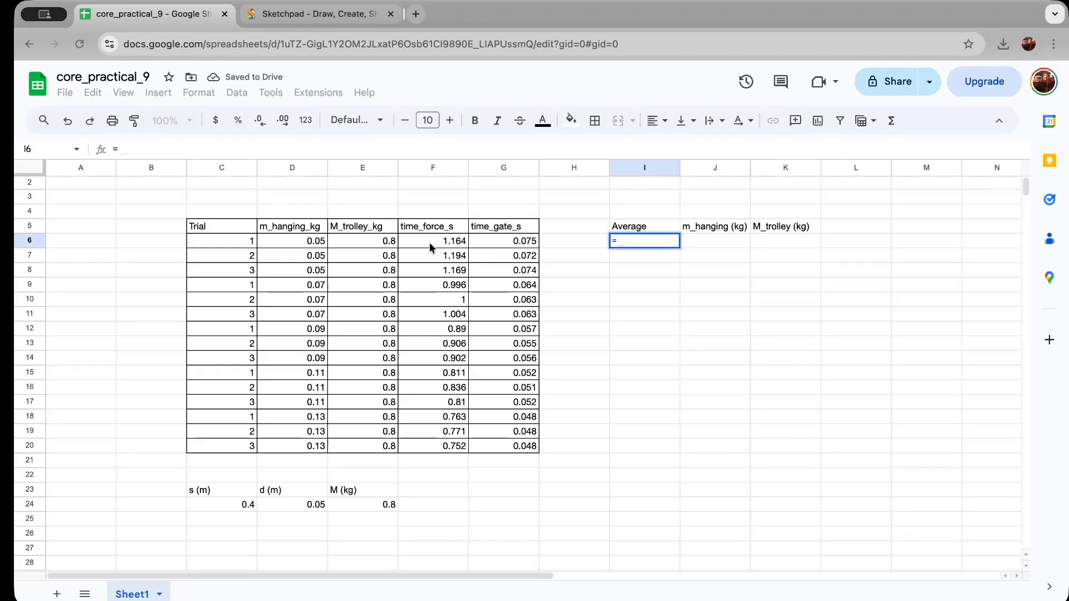
drag(252, 240, 252, 272)
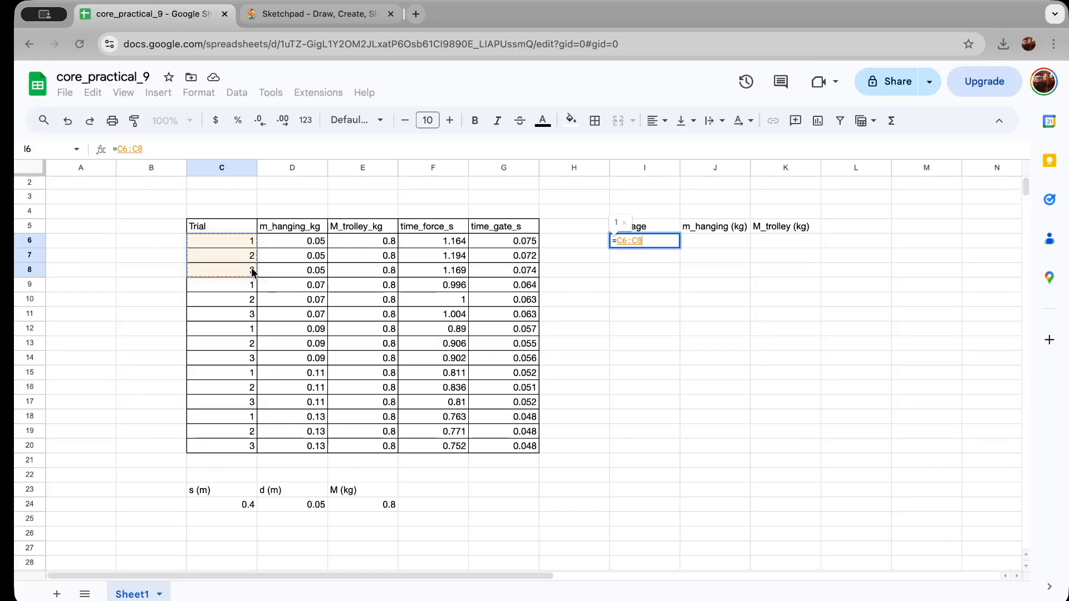
key(BackSpace)
key(BackSpace)
key(BackSpace)
key(BackSpace)
key(BackSpace)
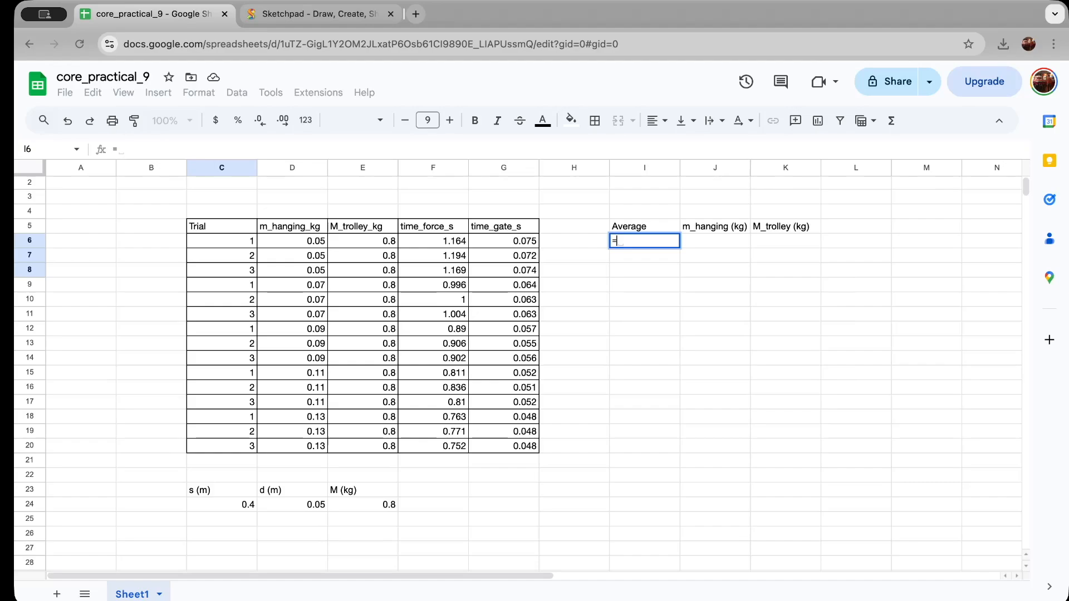
- Enter the formula =sum(C6:C8)/3 in I6 under the Average heading
text(sum)
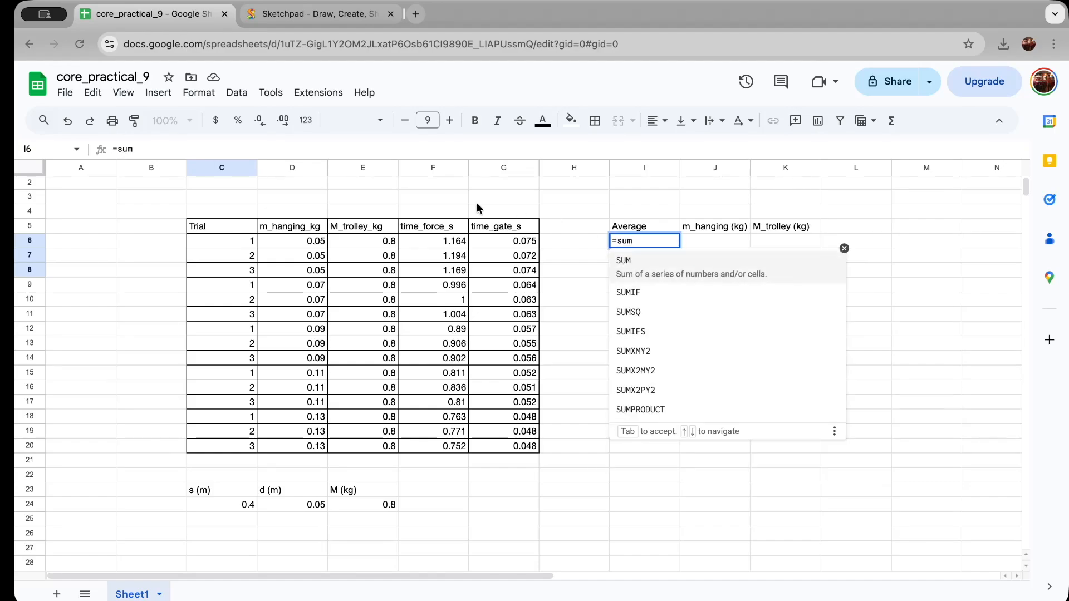
drag(248, 242, 249, 271)
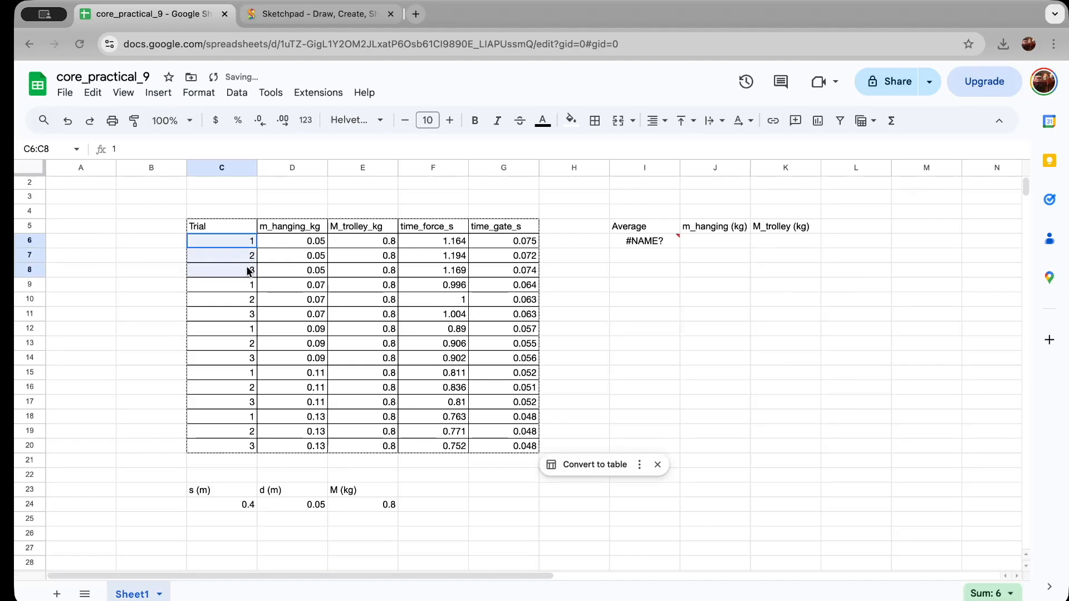
click(639, 242)
double_click(637, 239)
text(()
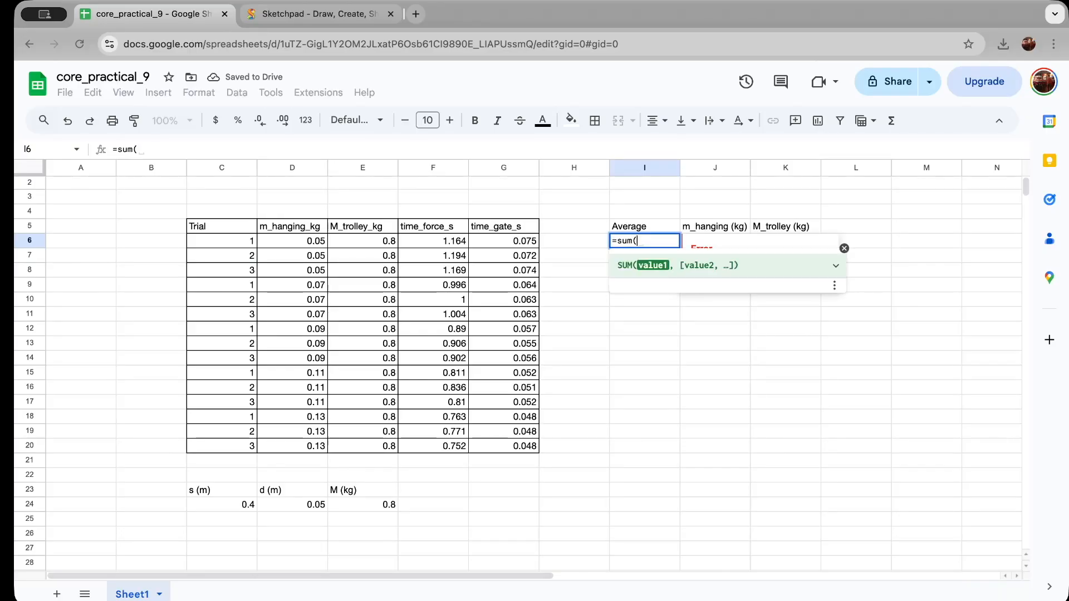
click(238, 244)
drag(237, 245, 238, 267)
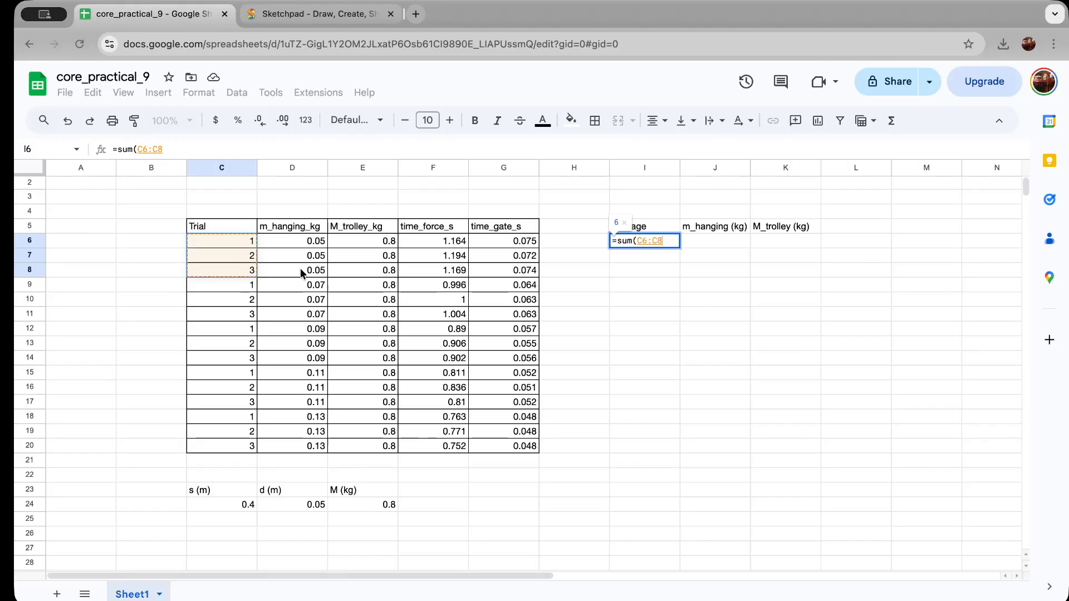
text()/3)
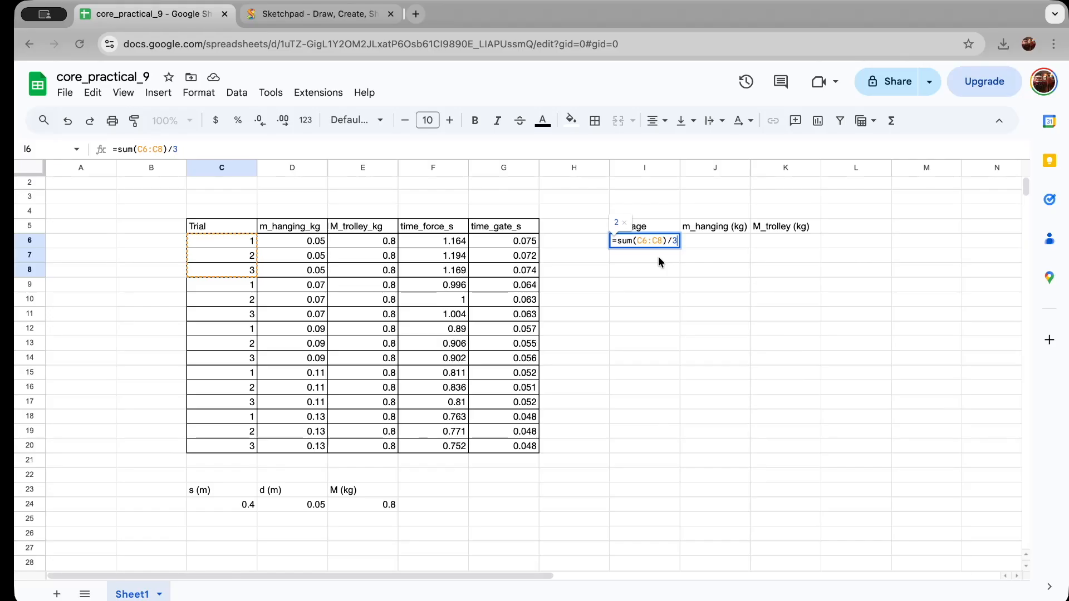
key(Return)
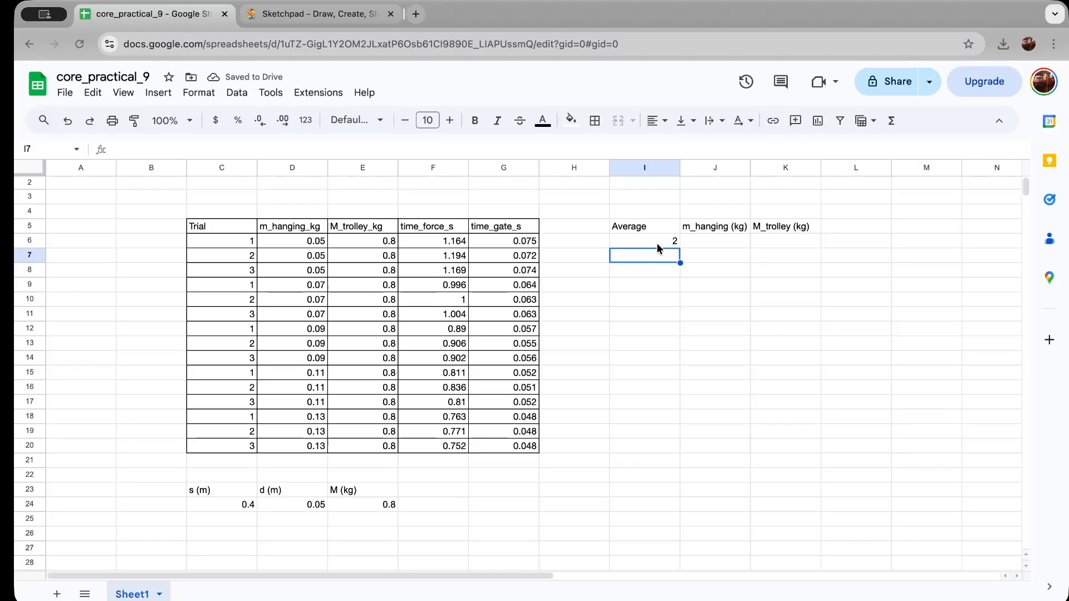
- Change the formula in I6 to =sum(F6:F8)/3 so that it averages the first three time_force_s readings
click(657, 242)
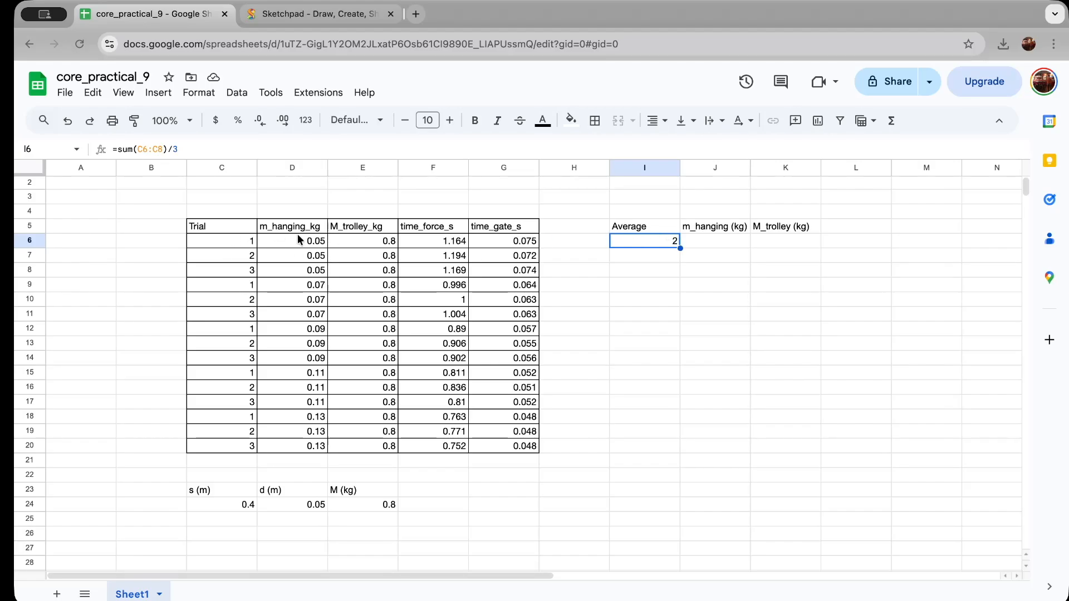
drag(450, 241, 449, 279)
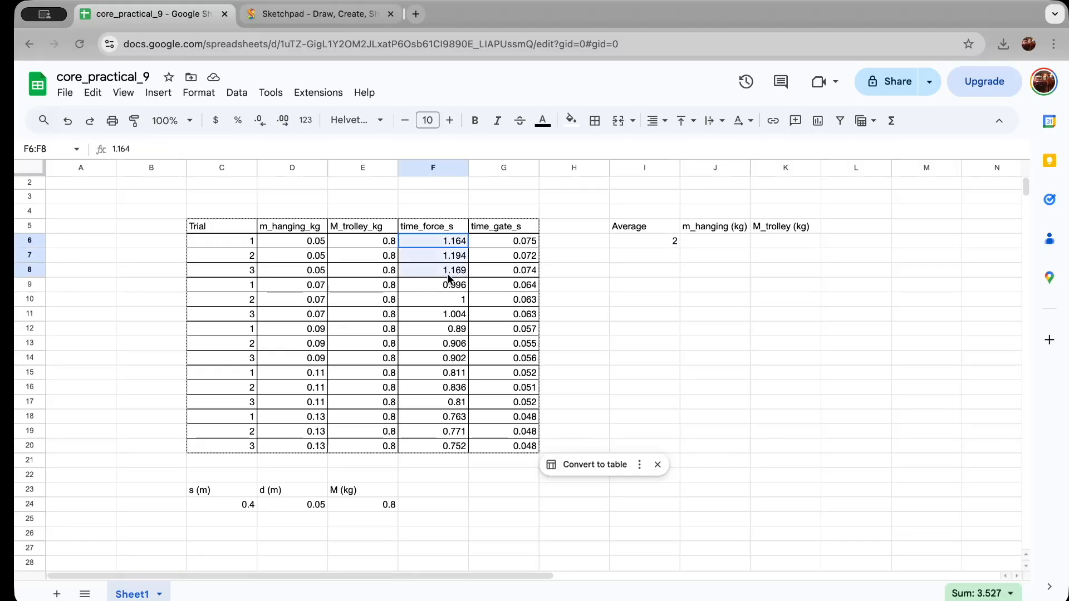
click(657, 230)
click(658, 241)
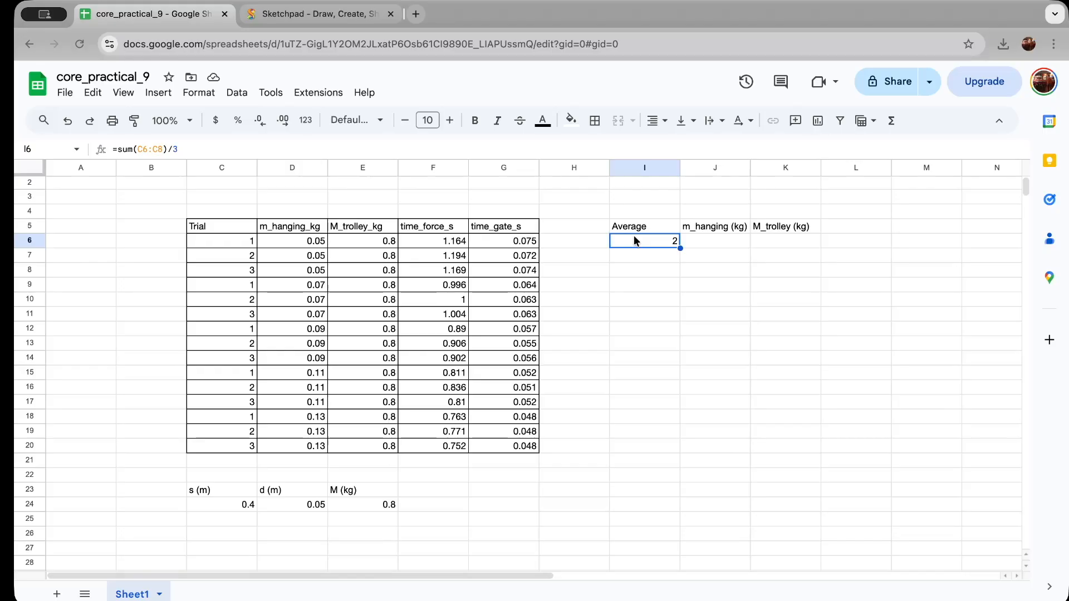
drag(140, 149, 205, 149)
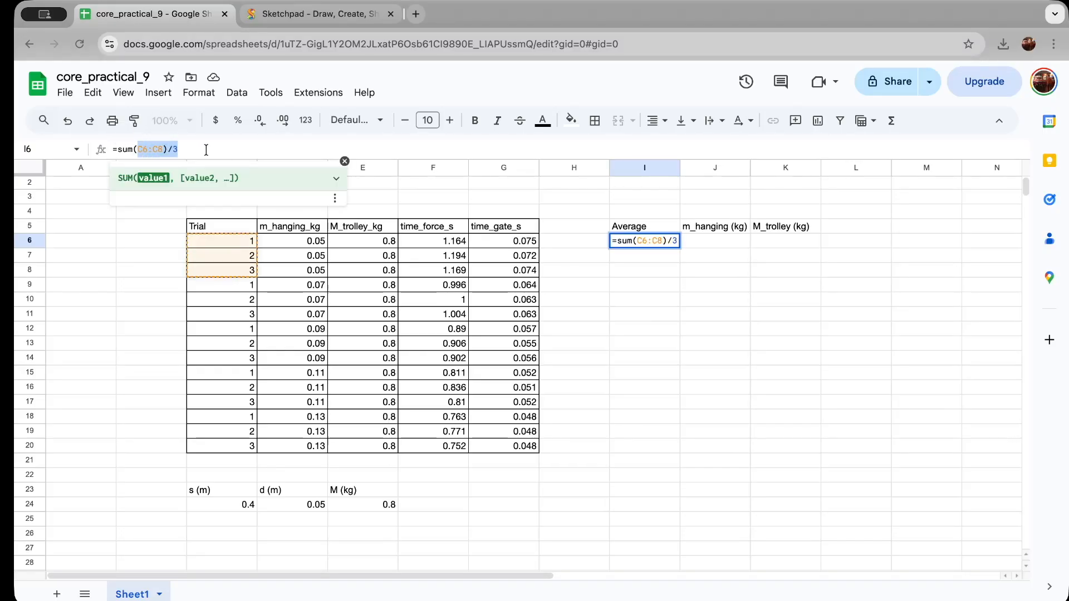
key(BackSpace)
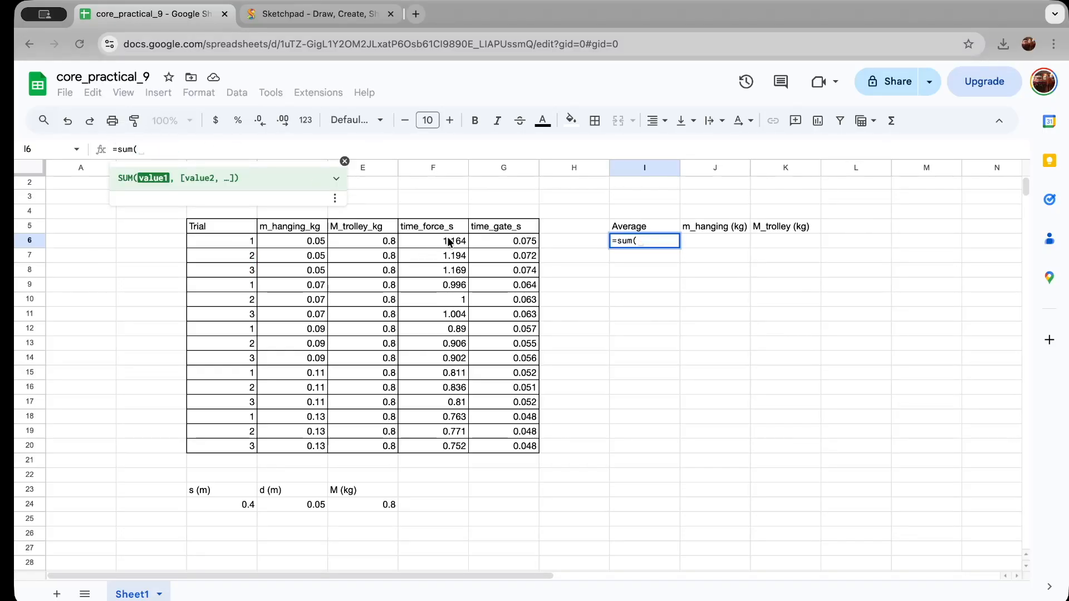
drag(448, 241, 451, 271)
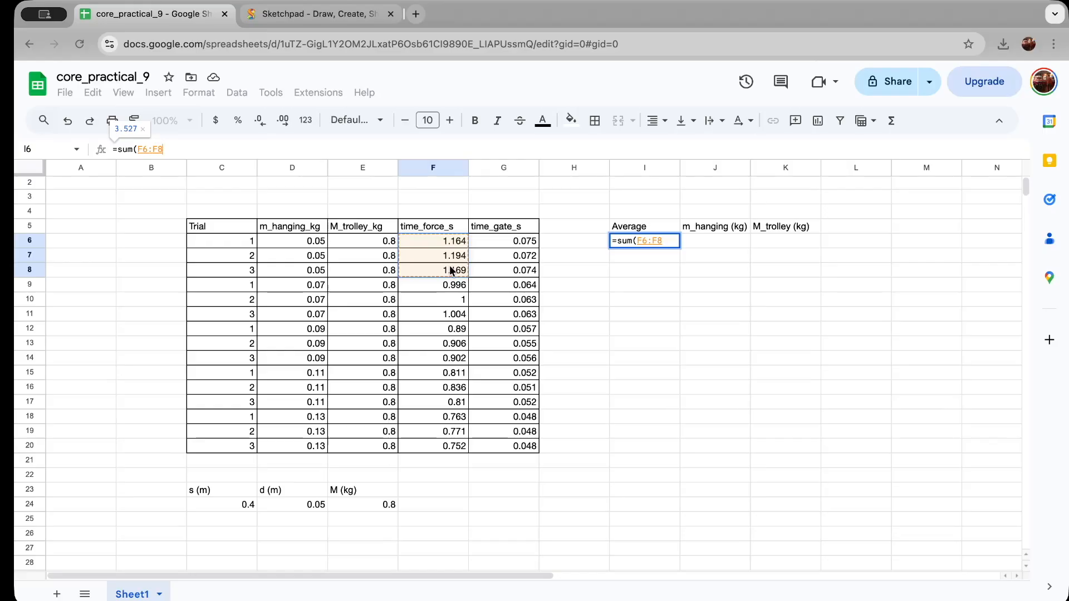
text())
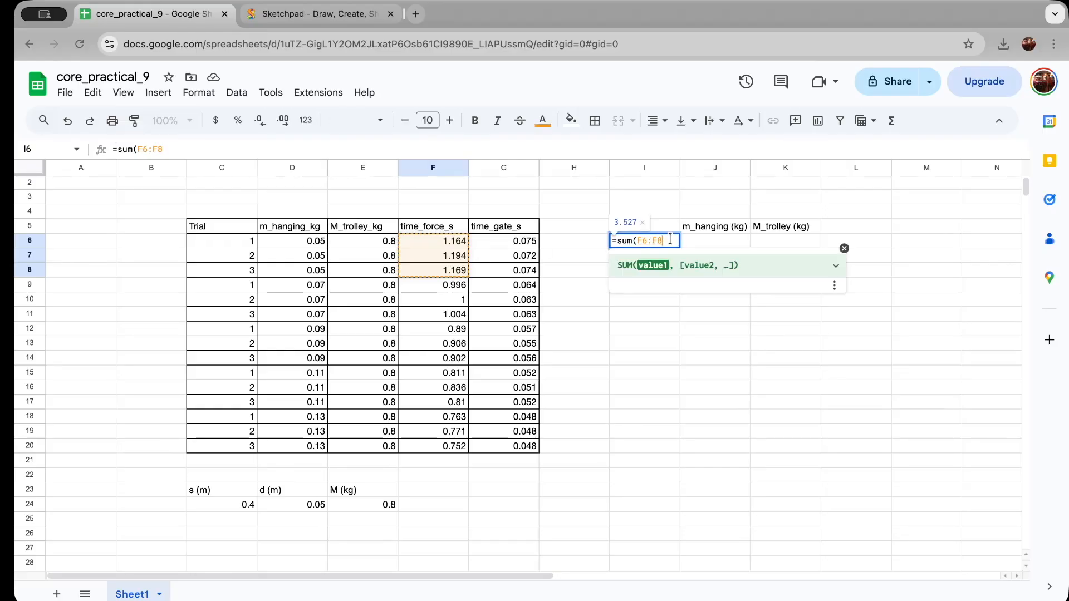
text(/3)
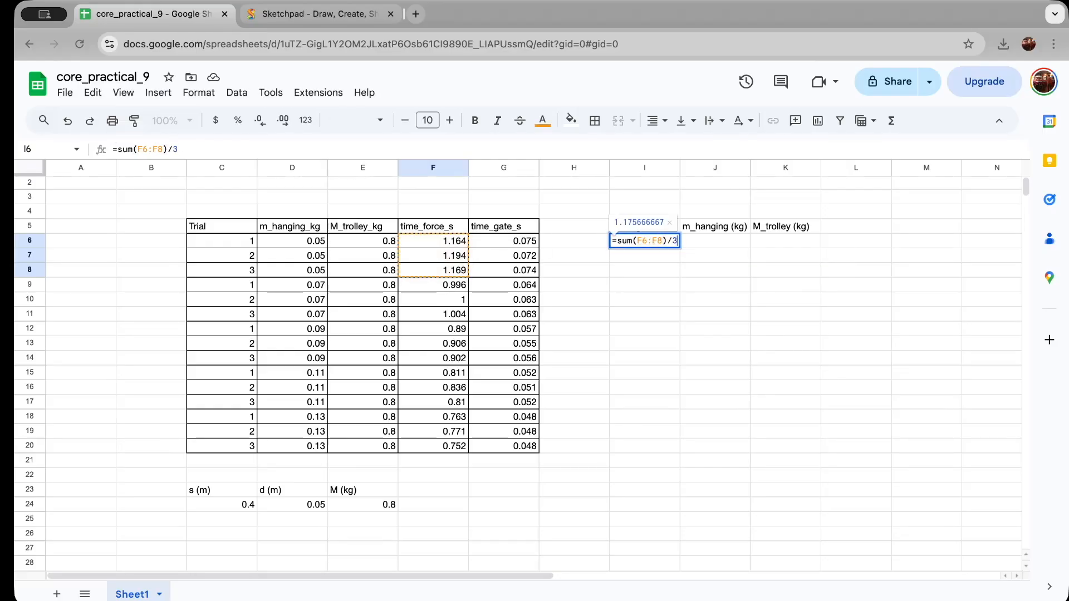
click(663, 256)
click(641, 237)
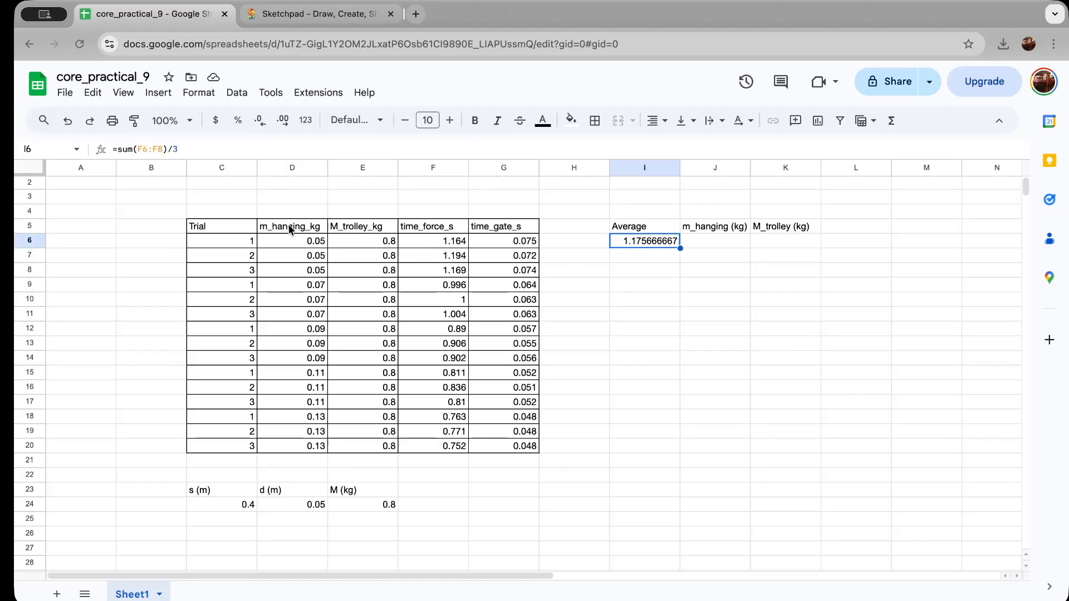
- Enter the hanging mass 0.05 in J6 of the second table
click(719, 242)
text(0)
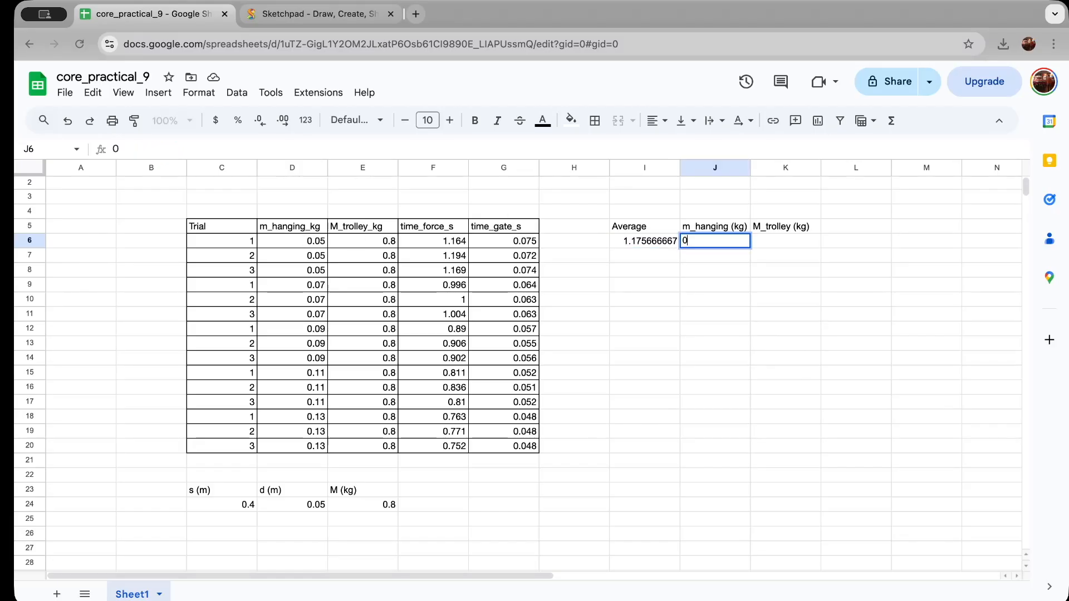
text(.05)
key(Tab)
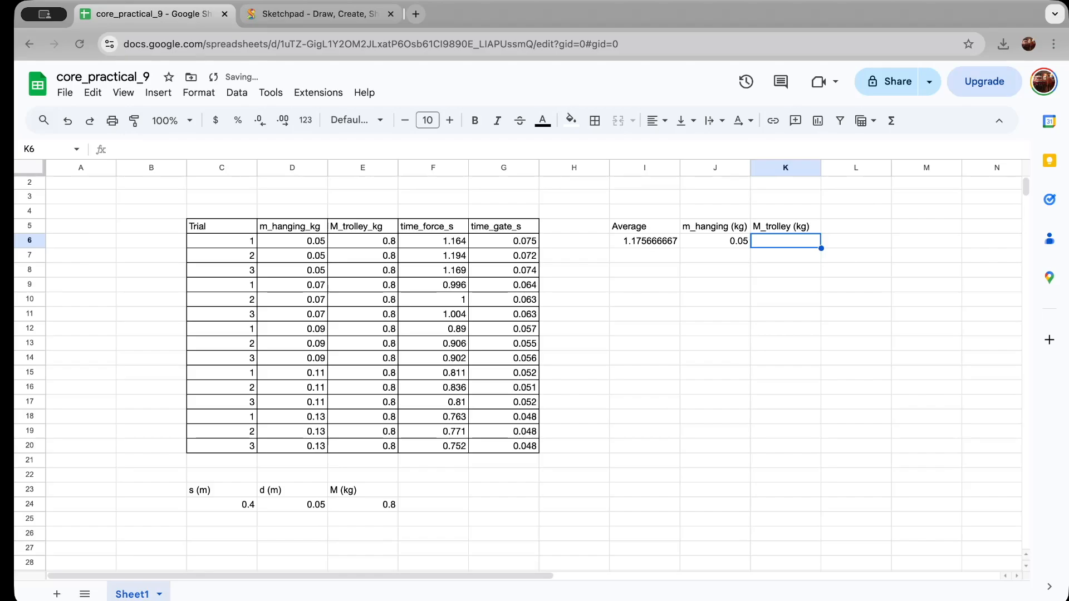
- Extend the heading in I5 to "Average Delta_t"
click(647, 226)
double_click(660, 226)
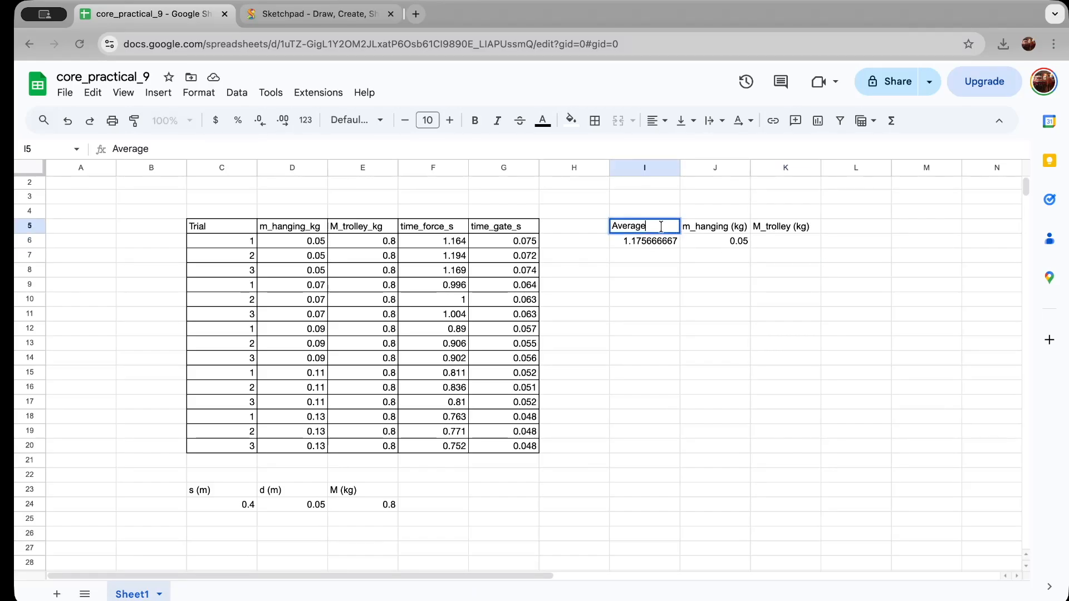
text(Deltat_)
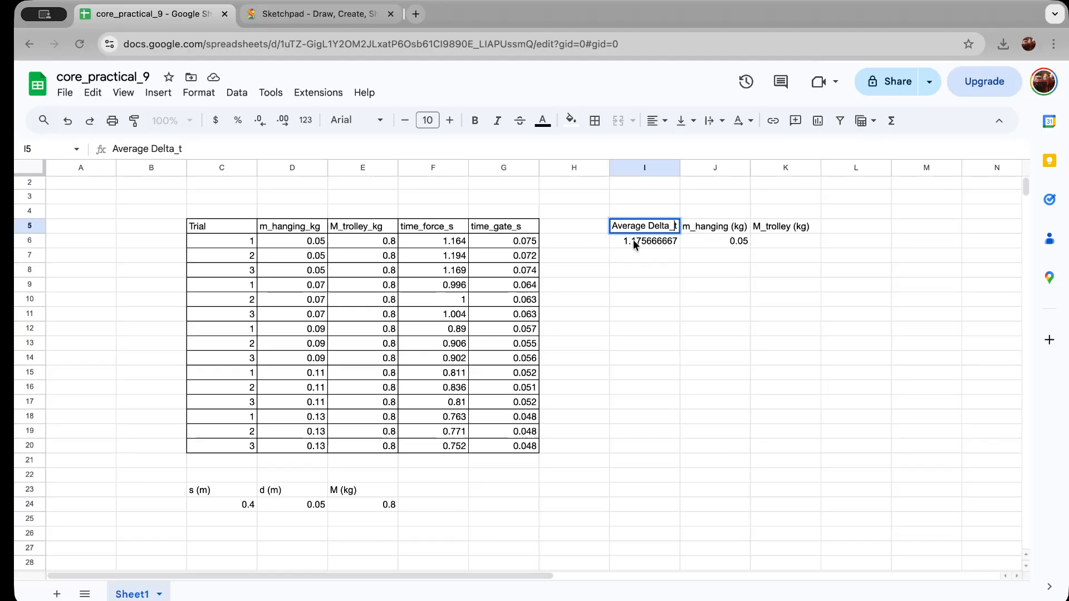
click(634, 245)
- Delete the "M_trolley (kg)" heading from K5 and select the hanging mass value in J6
click(777, 228)
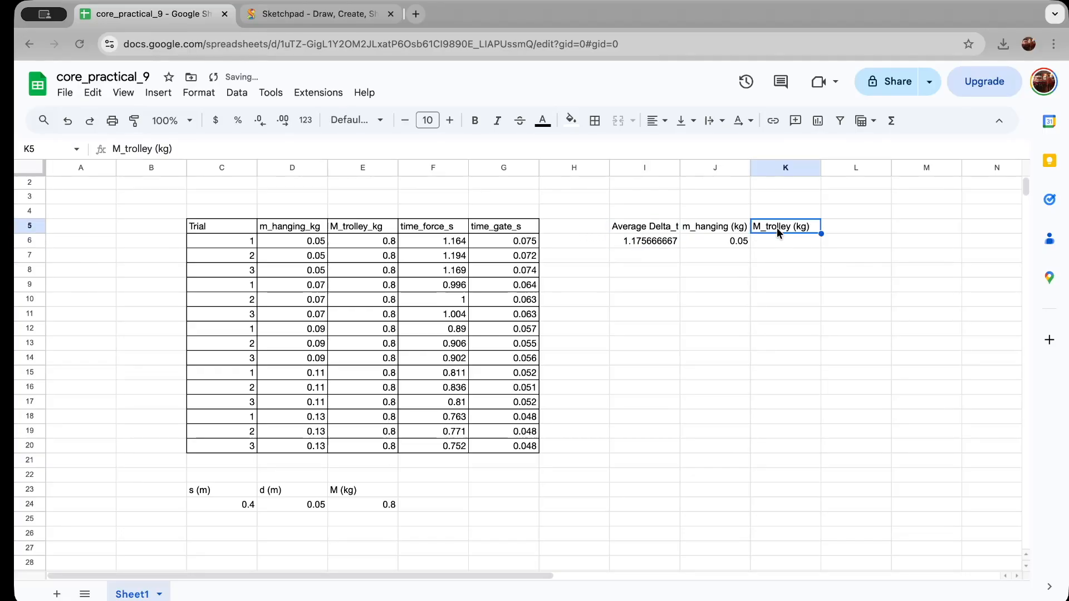
key(BackSpace)
click(725, 229)
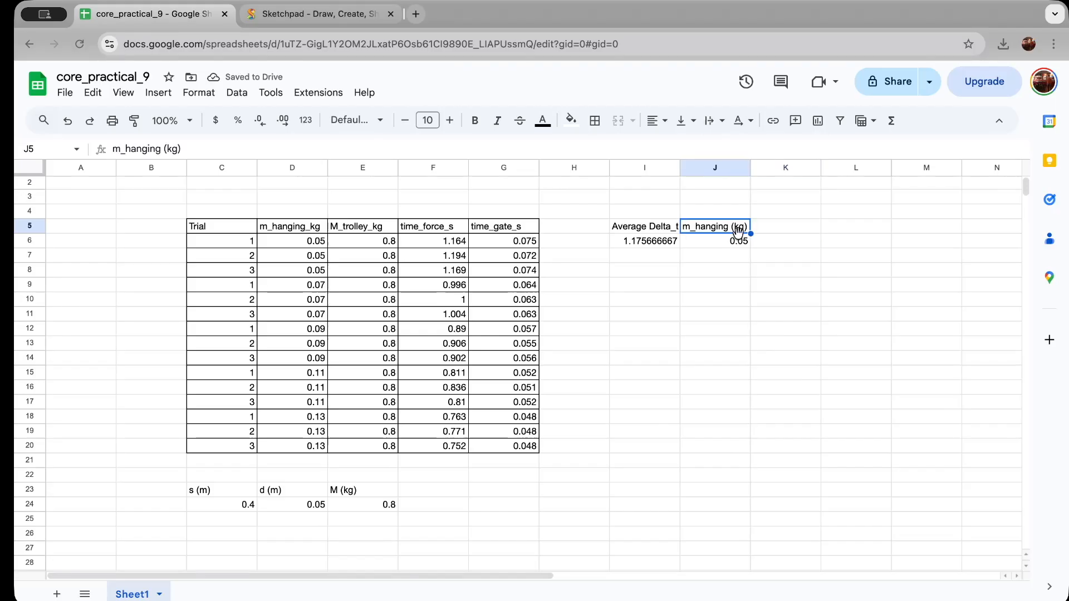
click(738, 243)
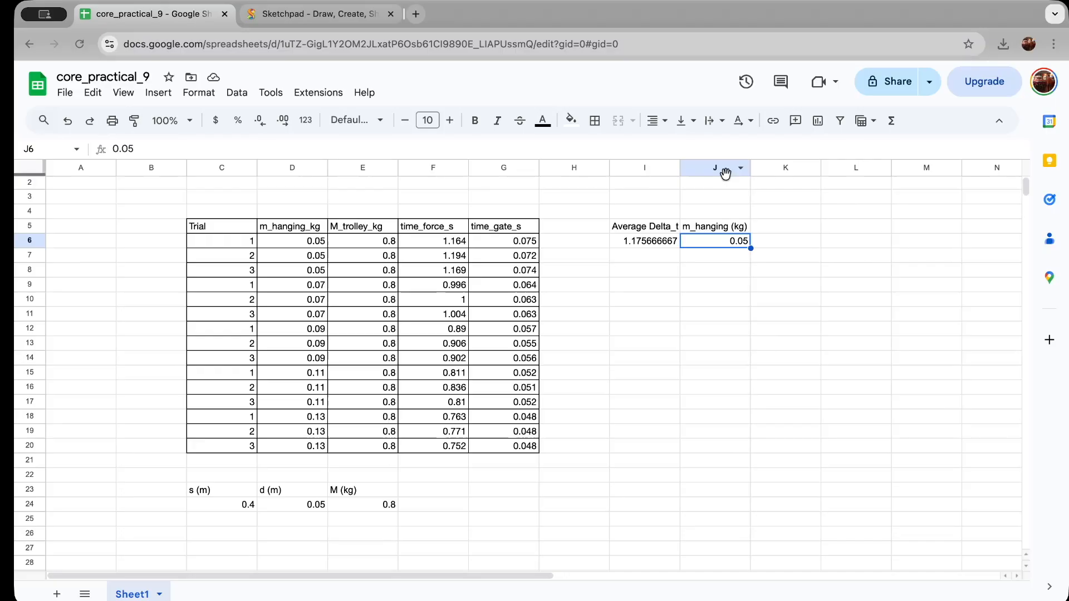
drag(699, 228, 701, 242)
key(ctrl+c)
click(802, 226)
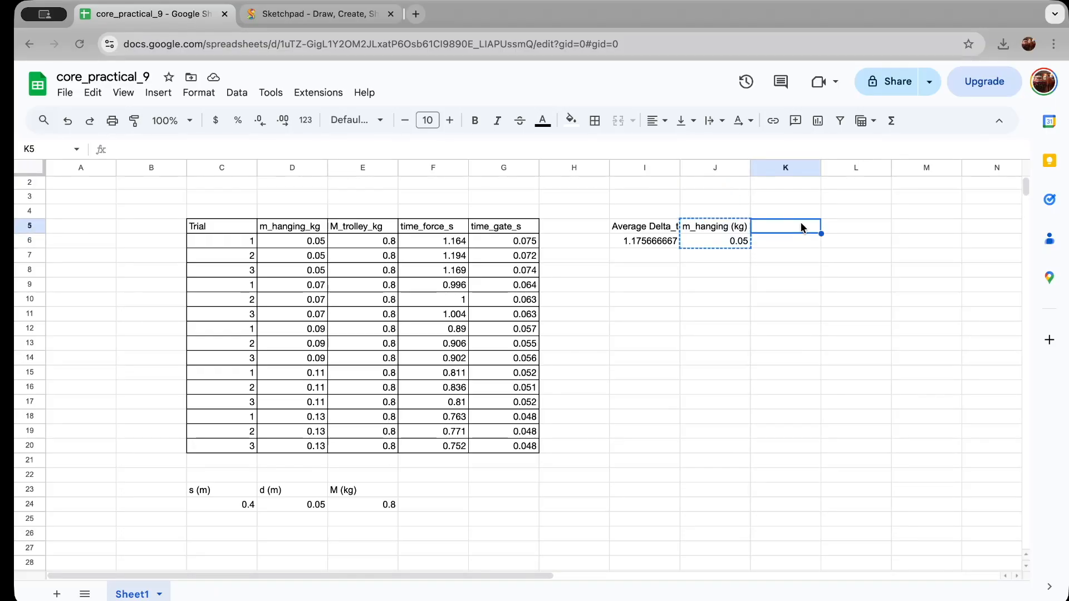
key(ctrl+c)
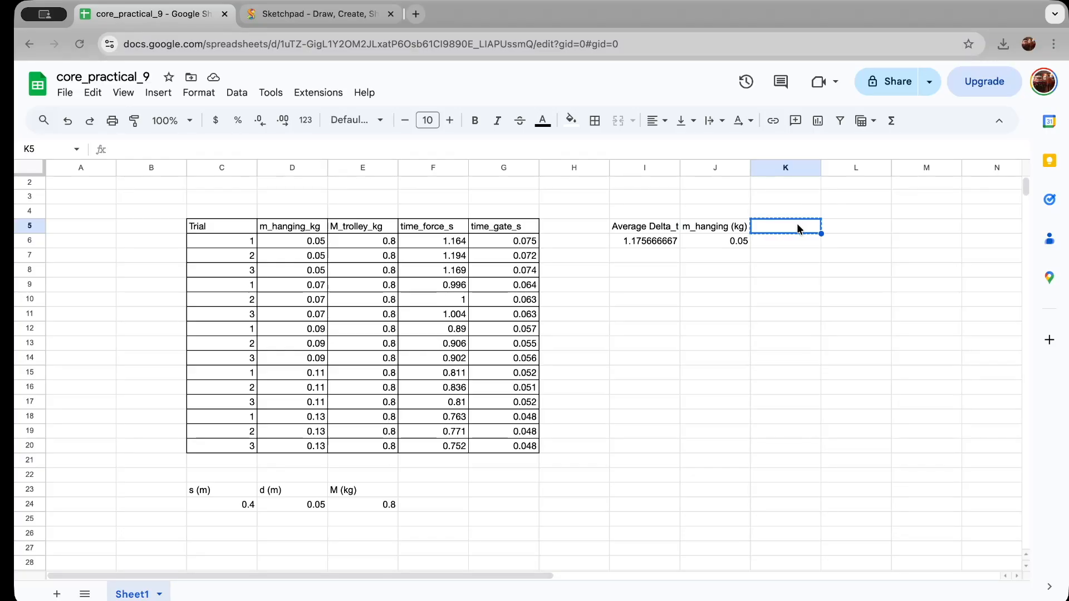
click(731, 229)
click(783, 231)
- Copy the m_hanging (kg) heading and its value from J5:J6 to K5:K6 and clear the original cells
drag(730, 227, 738, 242)
key(ctrl+c)
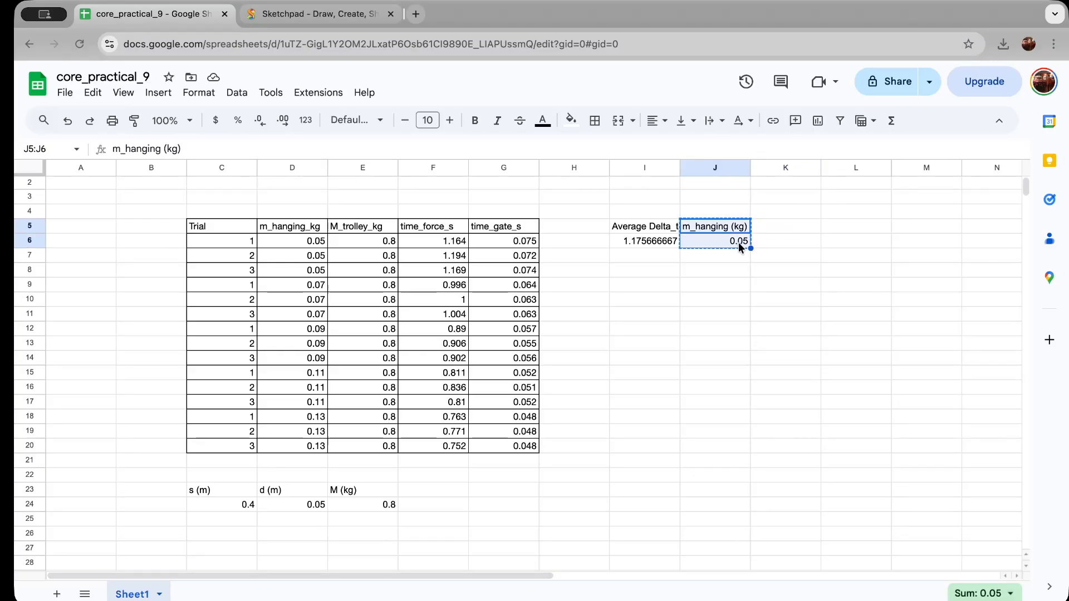
click(796, 224)
key(ctrl+v)
drag(738, 226, 738, 244)
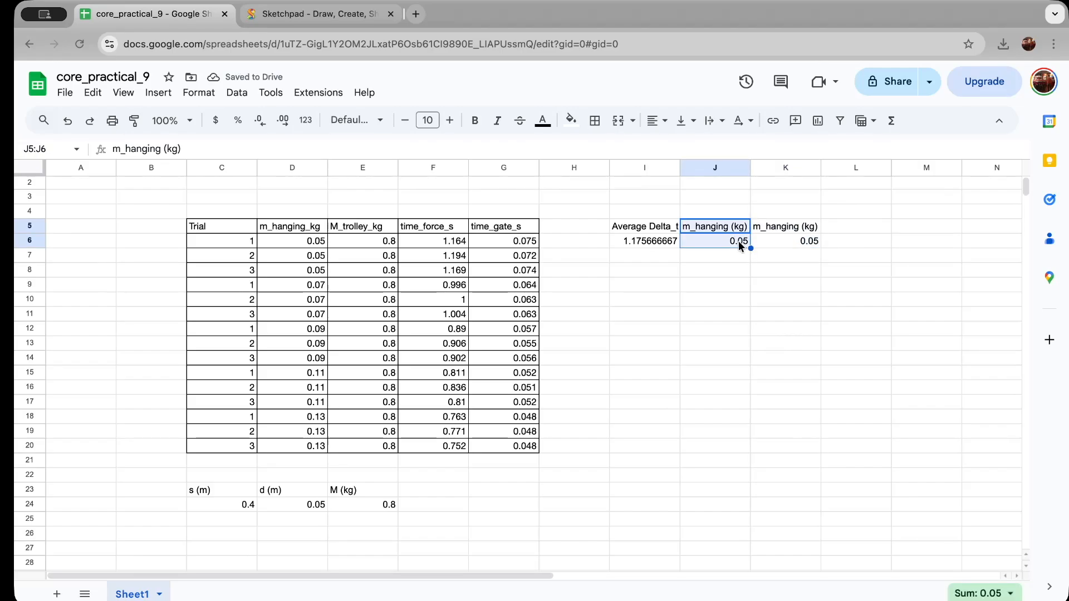
key(Delete)
- Enter the heading "Average gate time" in J5 and widen columns J and K
click(720, 228)
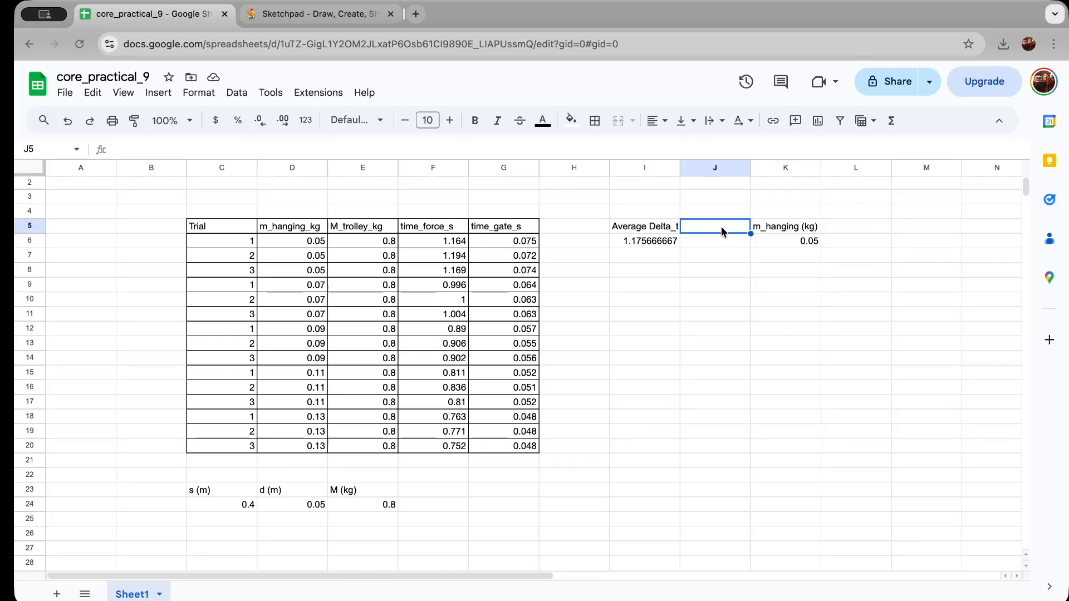
text(Average)
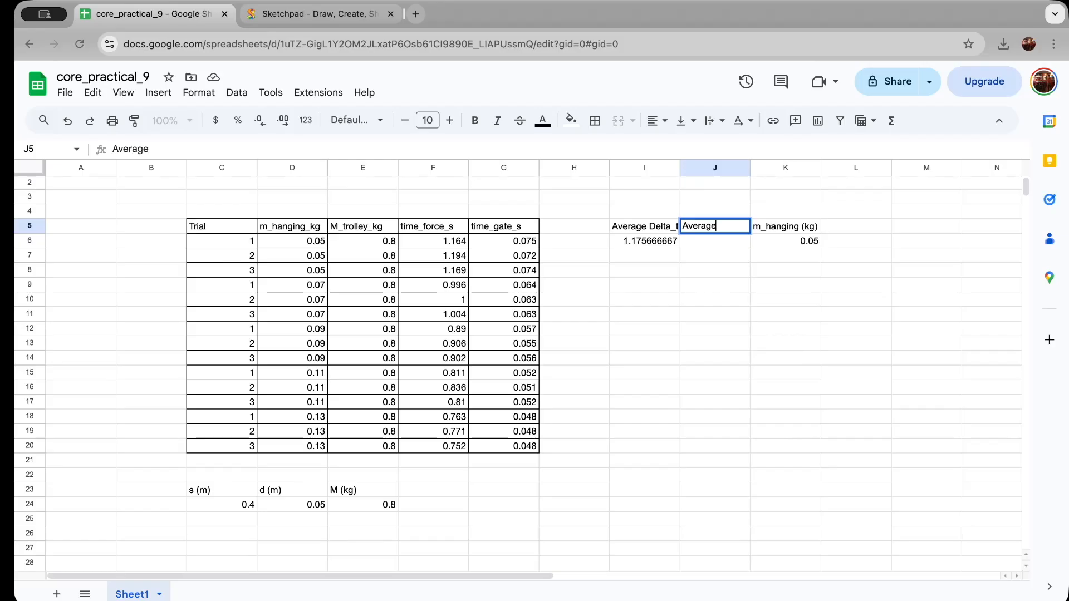
text( gate time)
click(729, 242)
drag(750, 168, 779, 168)
drag(849, 168, 888, 168)
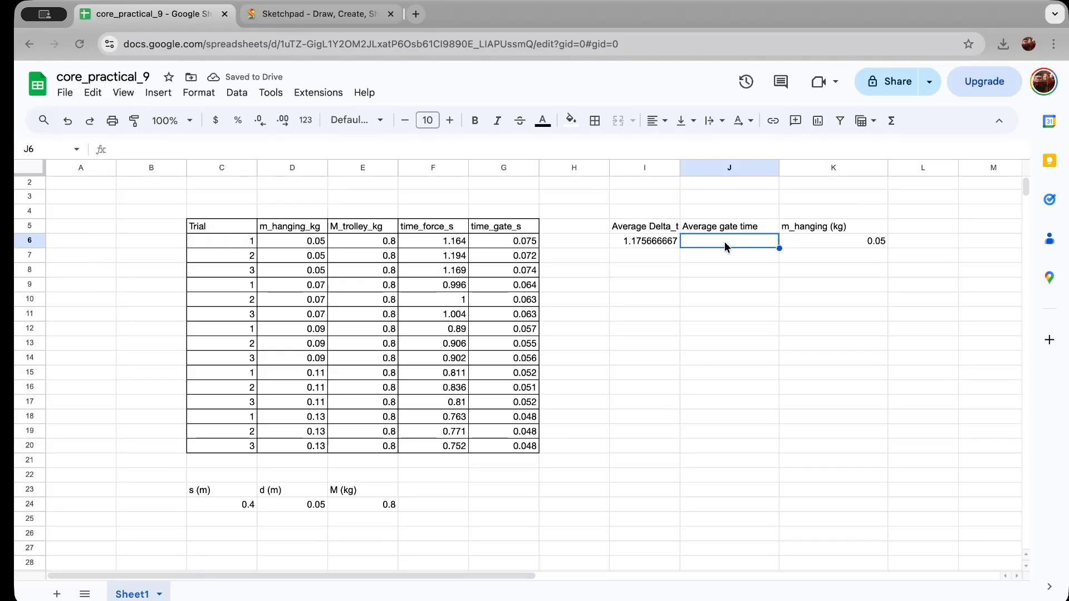
- Enter =sum(G6:G8)/3 in J6 to average the first three time_gate_s readings
text(=)
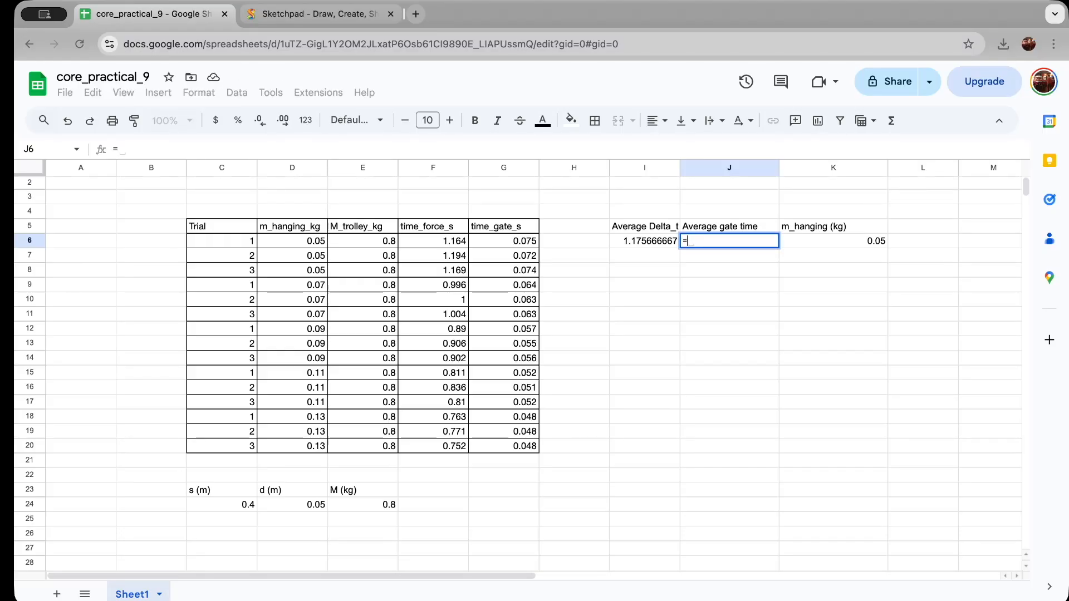
text(sum)
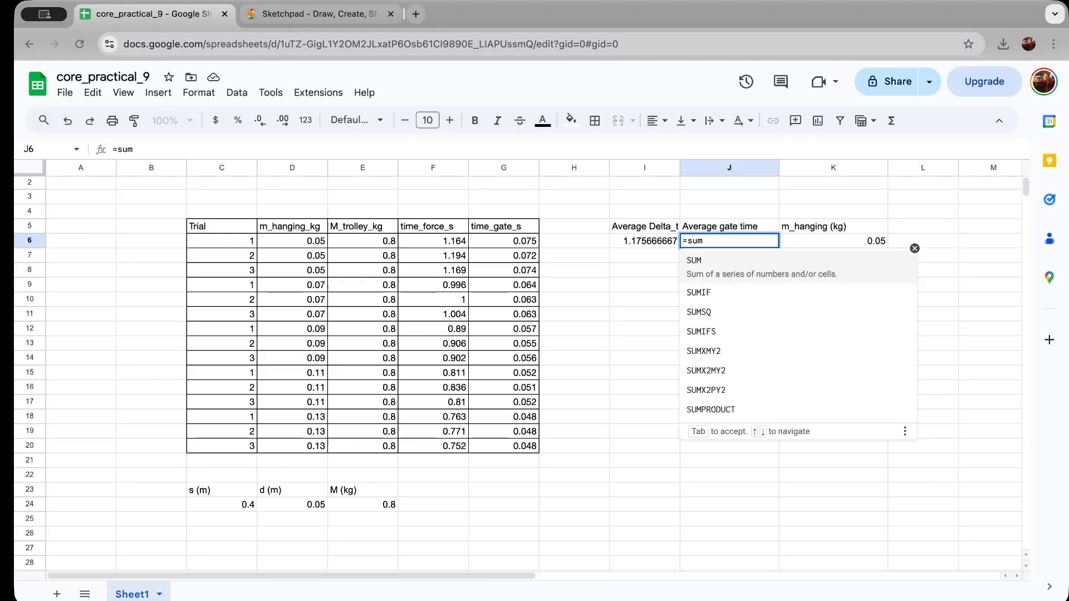
text(()
drag(530, 244, 531, 270)
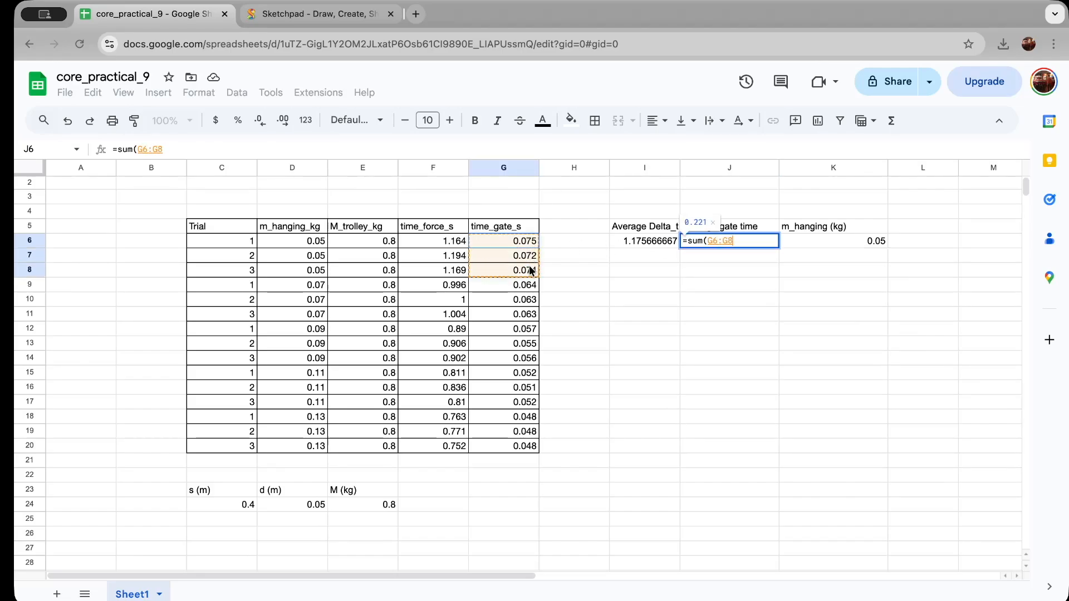
text())
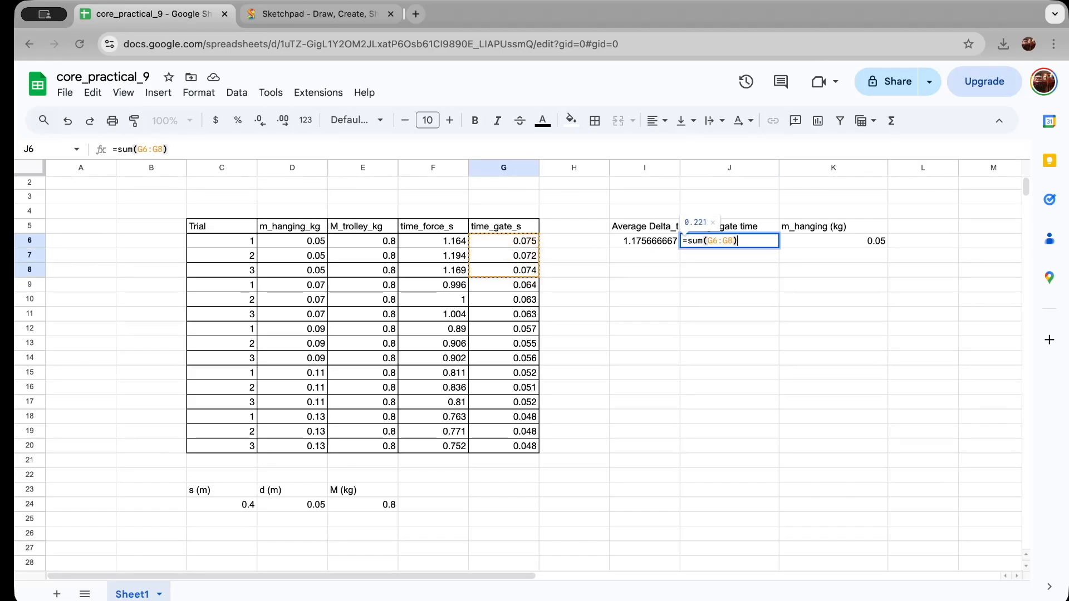
text(/3)
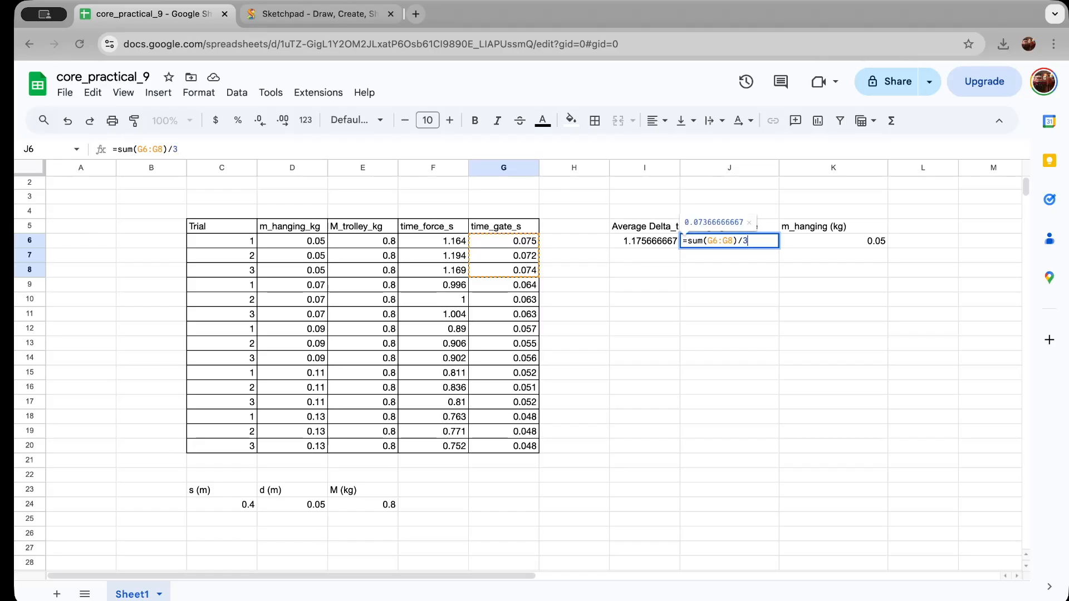
key(Return)
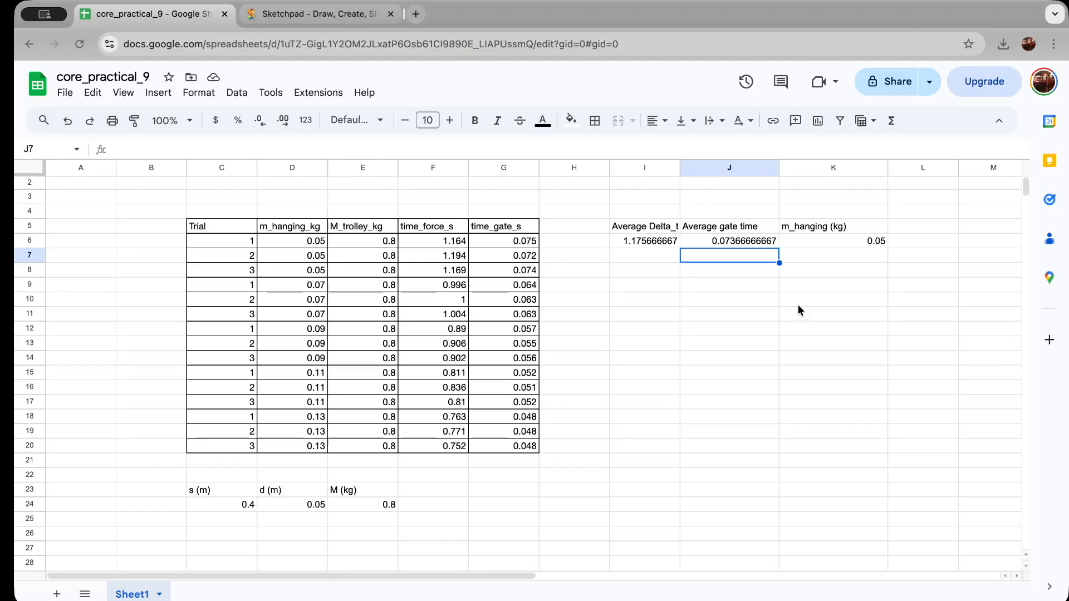
click(657, 256)
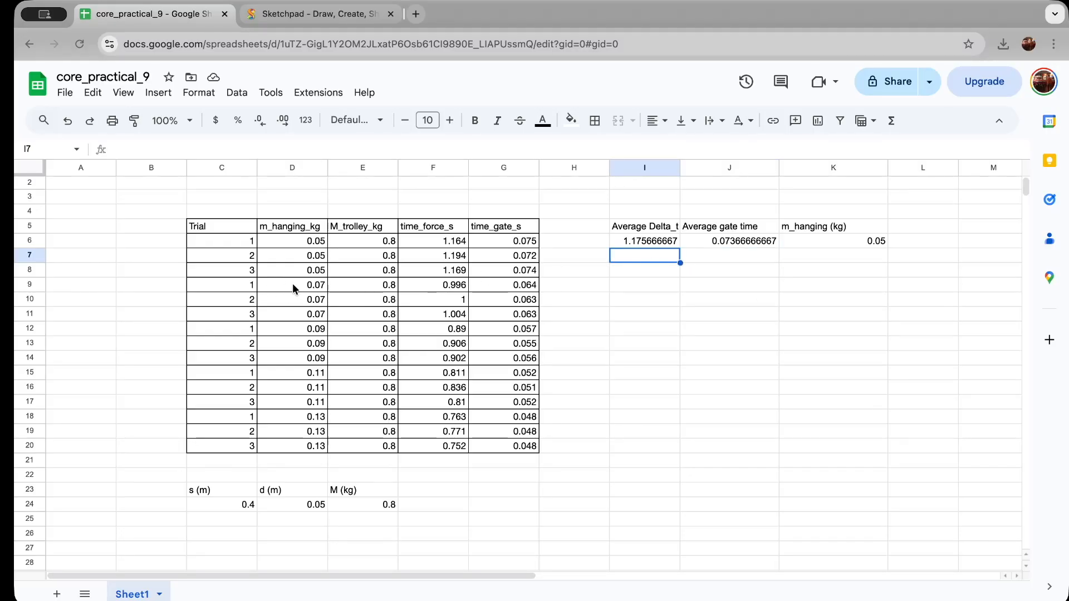
drag(459, 286, 460, 316)
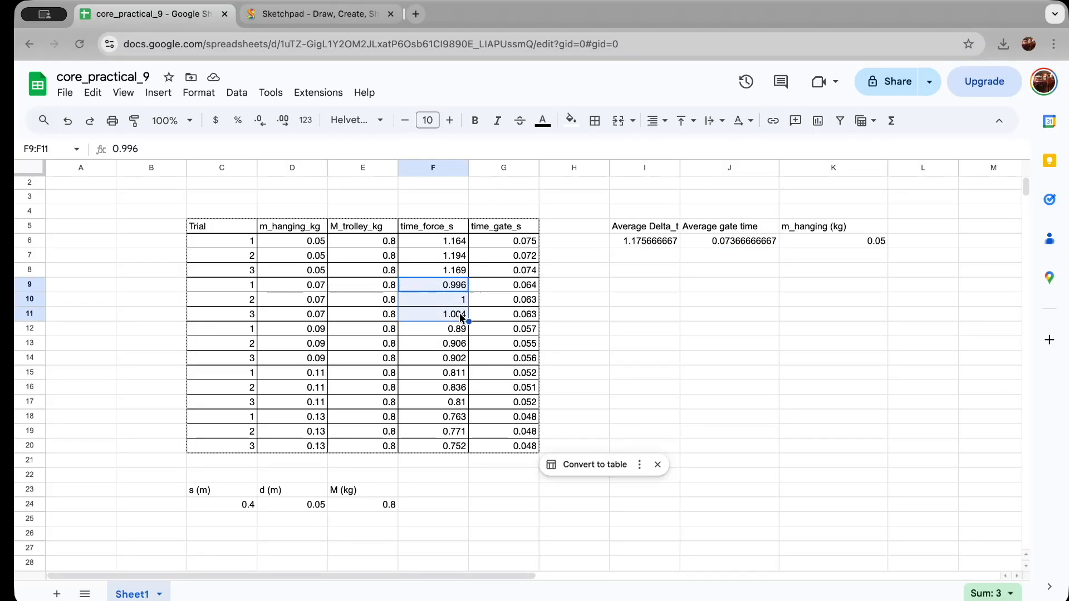
click(639, 258)
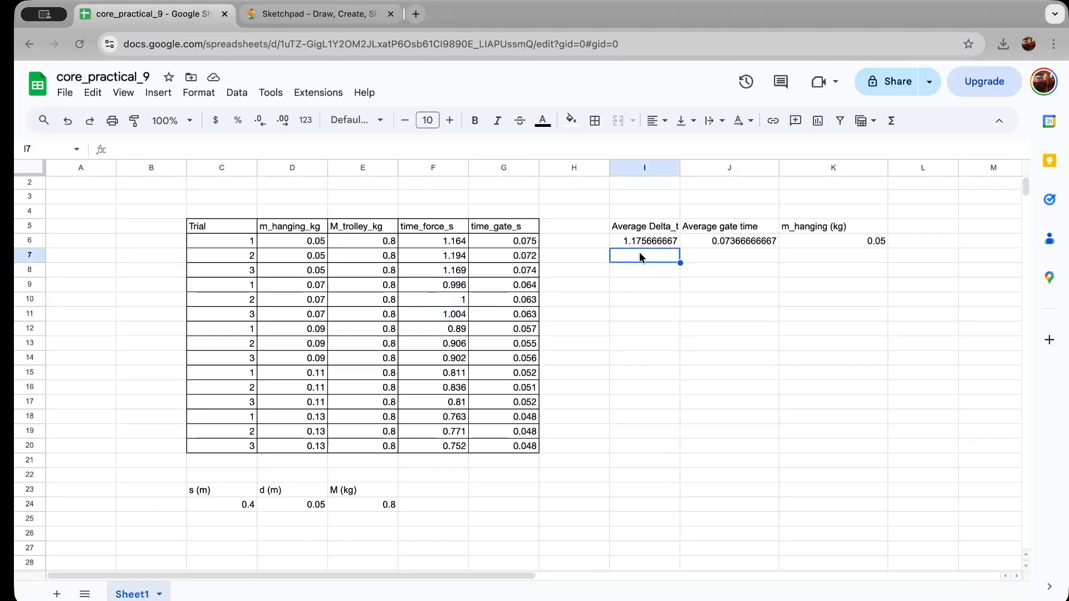
text(=)
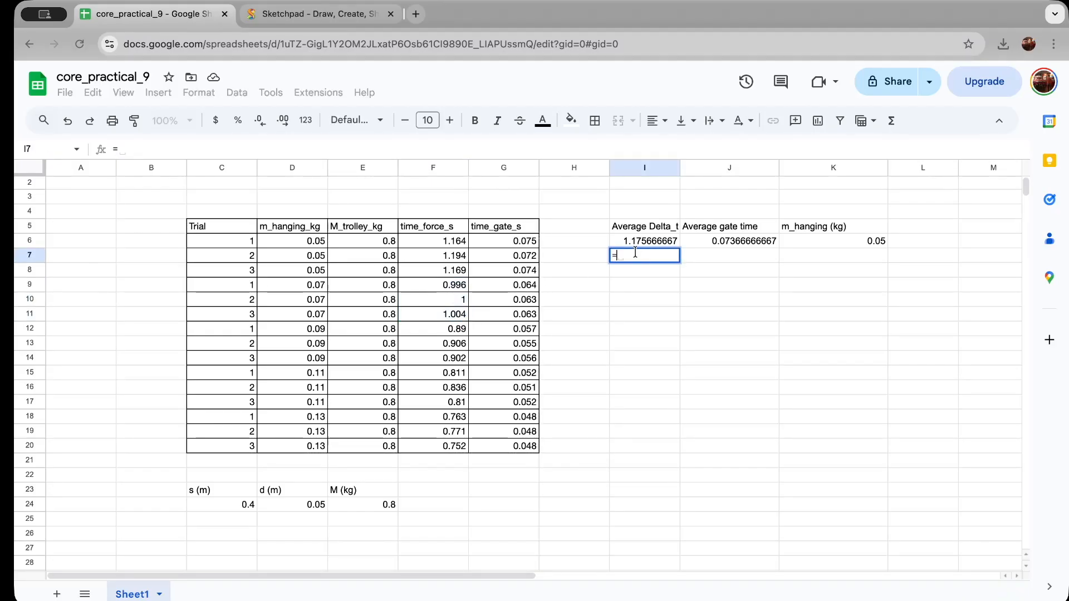
key(Escape)
- Try filling the averaging formula from I6 down to I20, check it against the time_force_s groups, and clear I7:I20
click(670, 240)
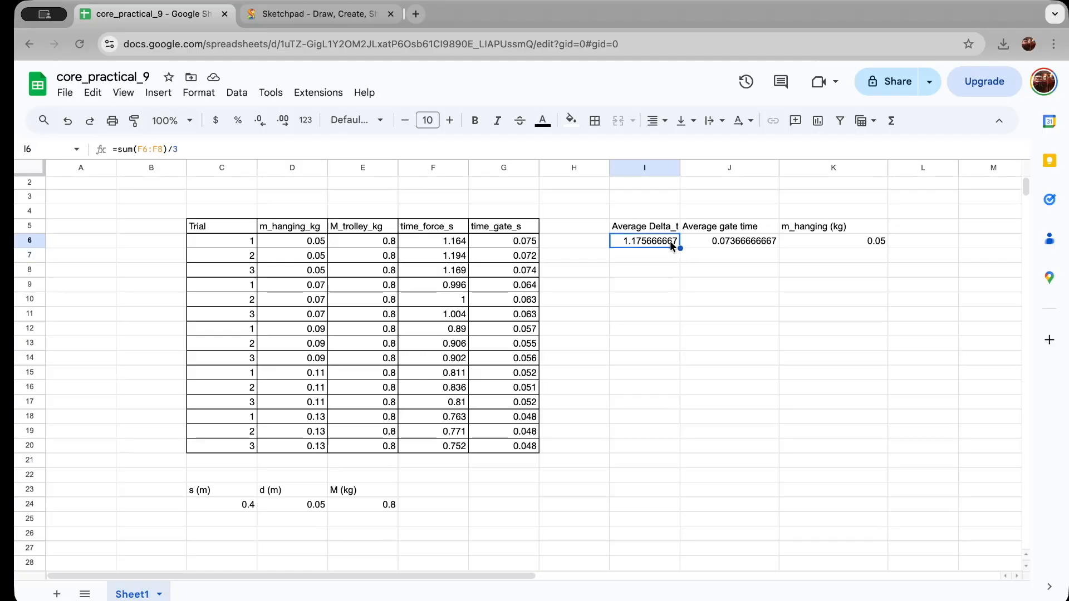
drag(679, 248, 679, 448)
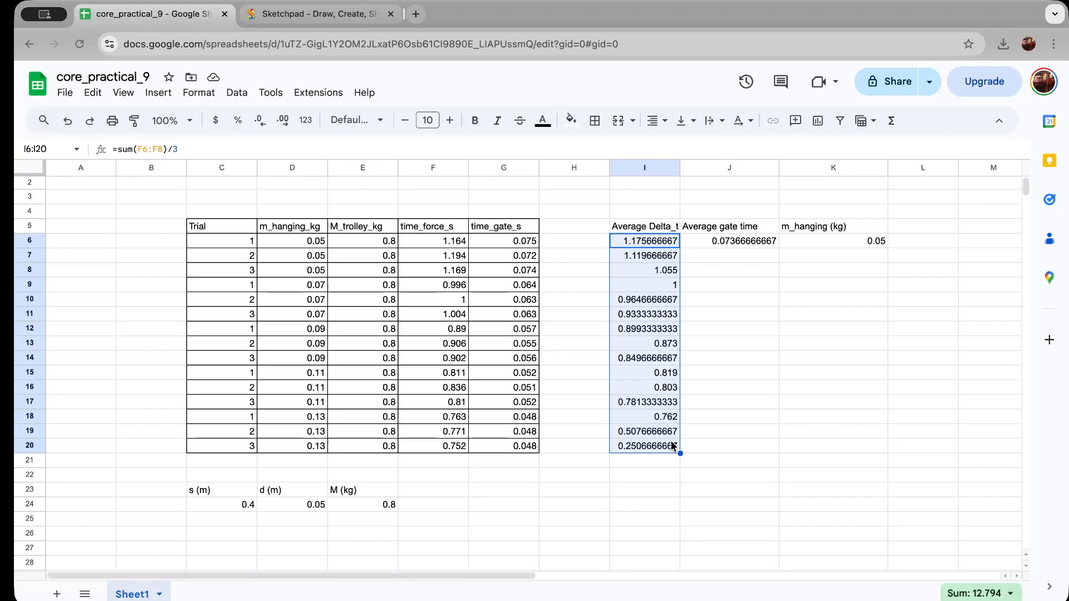
click(659, 256)
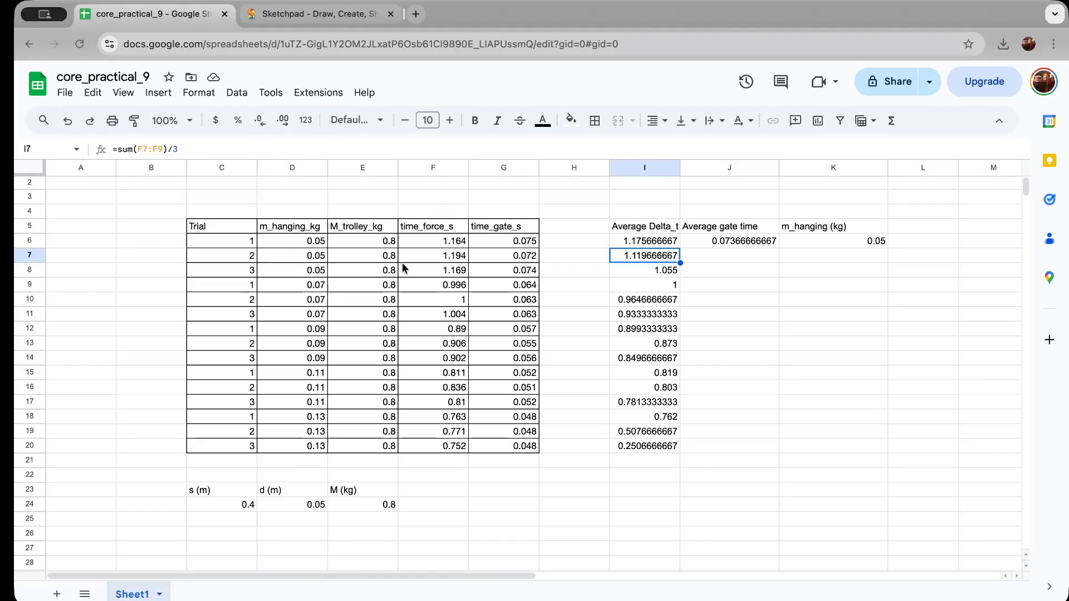
click(449, 274)
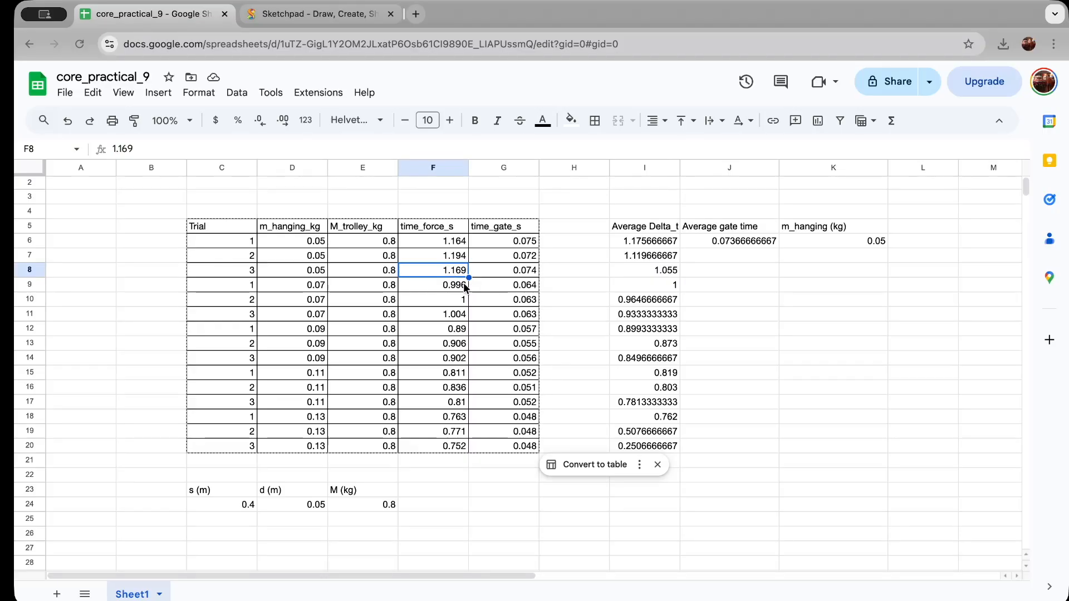
drag(452, 286, 453, 311)
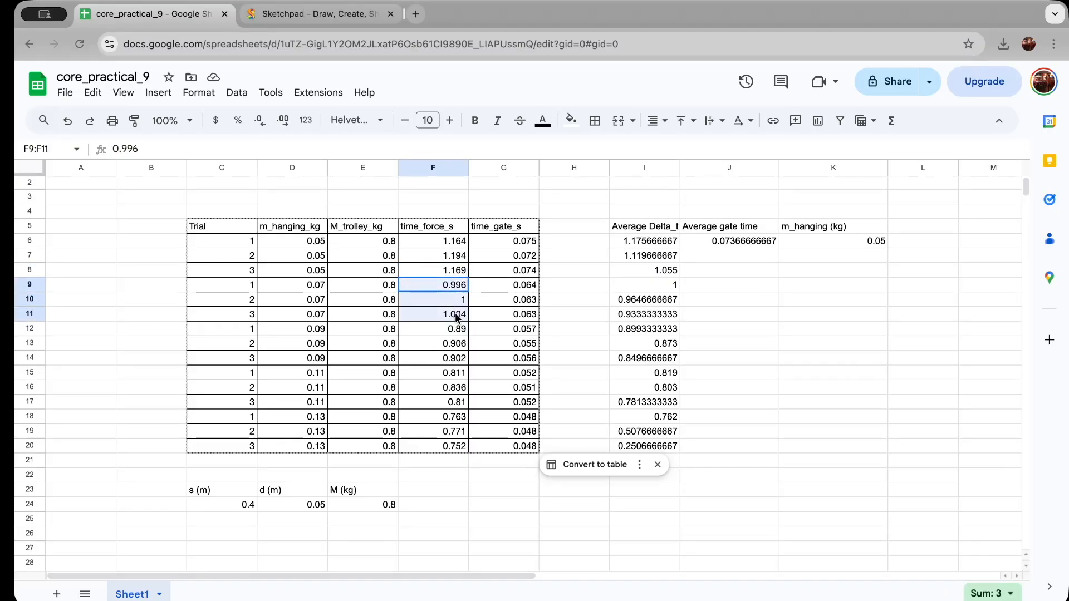
drag(664, 257, 672, 444)
key(BackSpace)
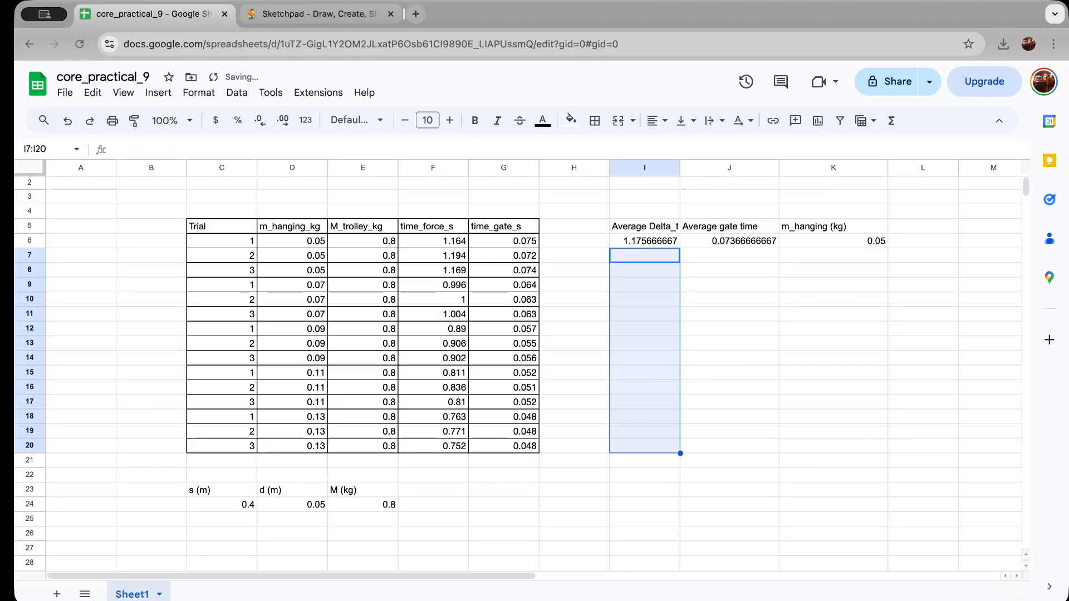
- Enter =sum(F9:F11)/3 in I7 to average the time_force_s readings for the 0.07 kg hanging mass
click(662, 260)
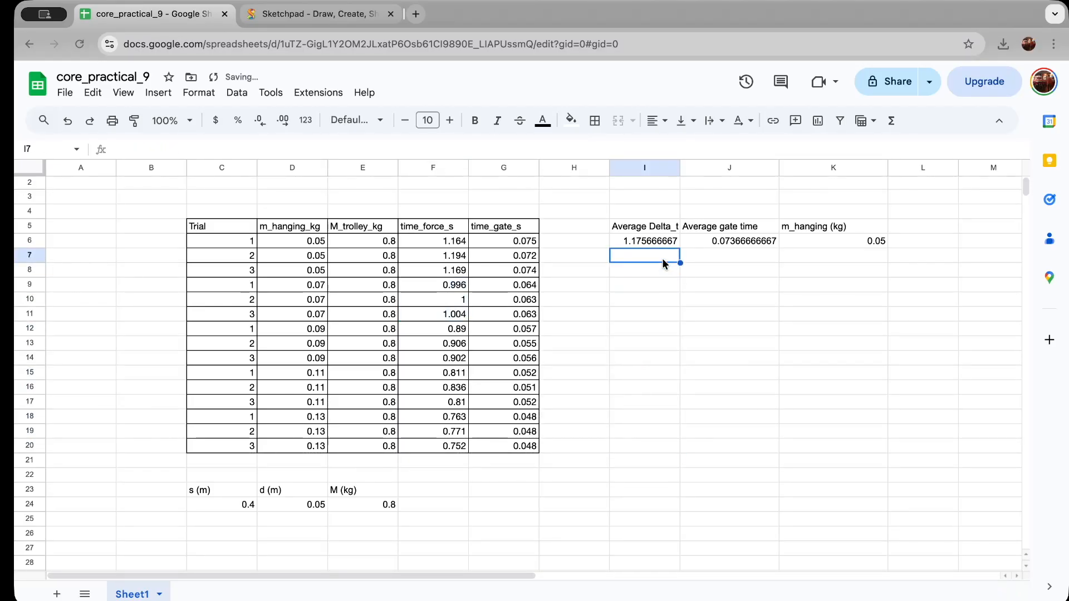
text(=)
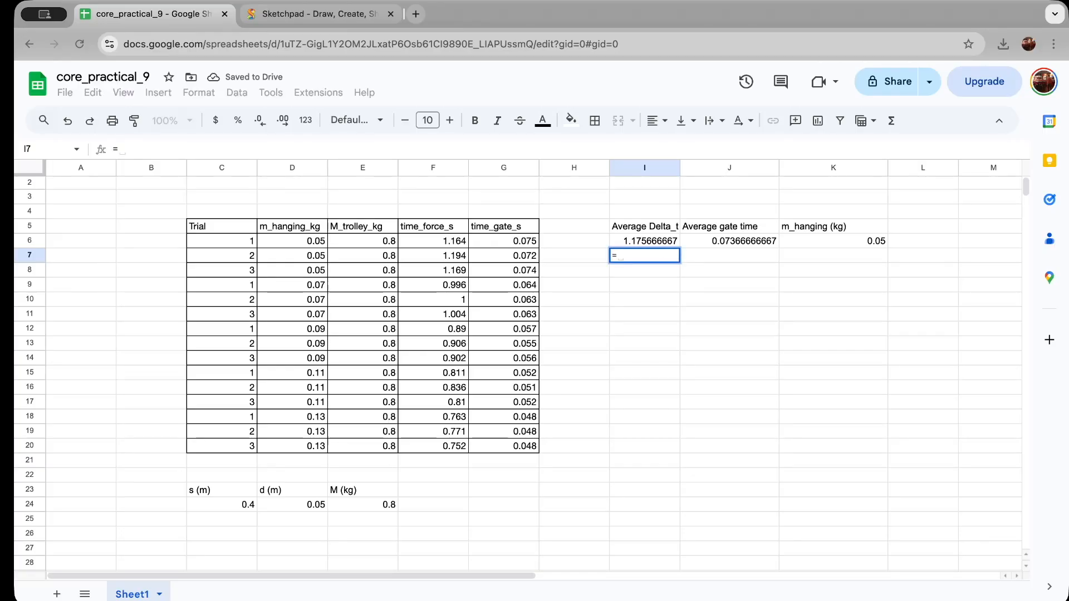
text(sum()
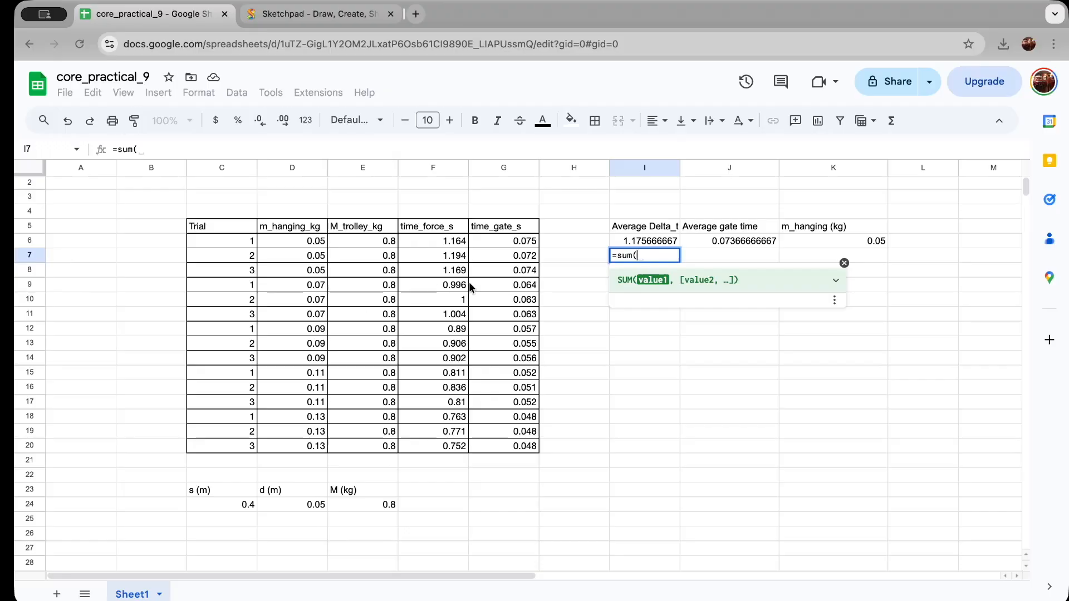
drag(458, 287, 456, 312)
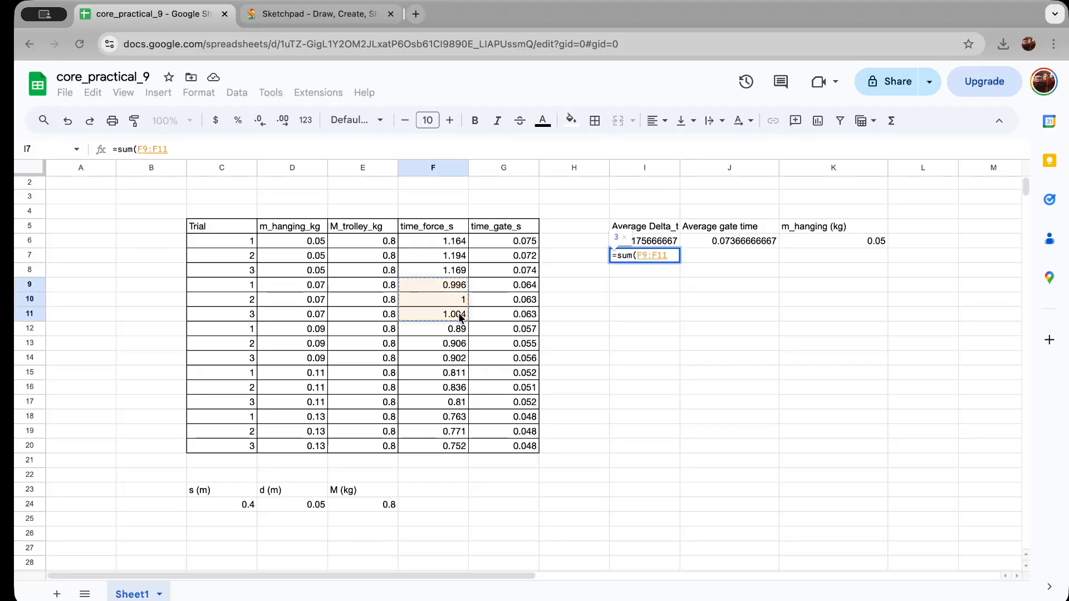
text()/3)
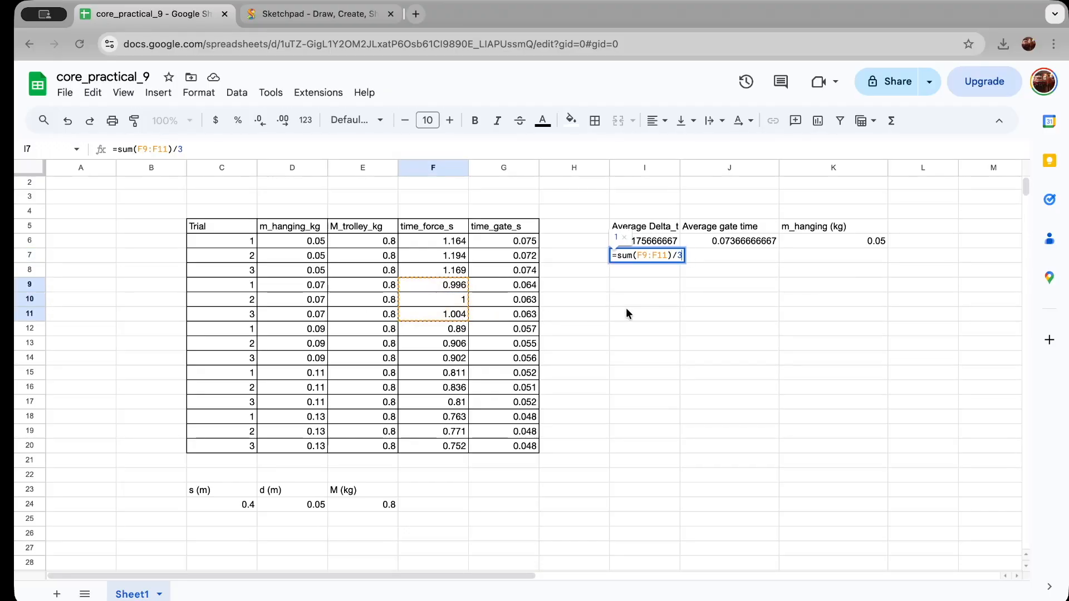
click(735, 256)
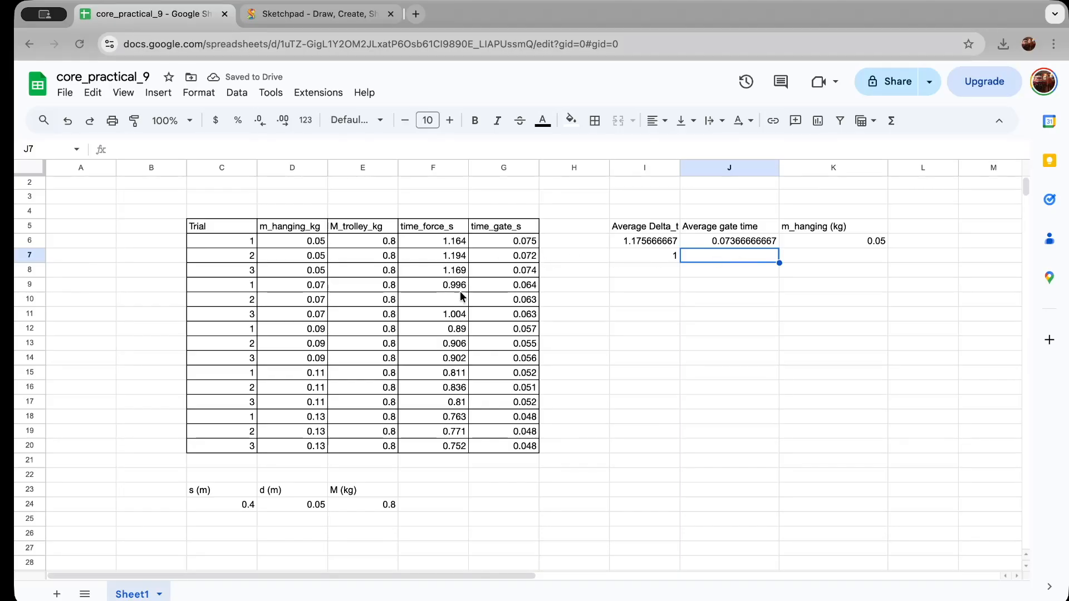
- Enter =sum(G9:G11)/3 in J7 to average the time_gate_s readings for the 0.07 kg hanging mass
drag(463, 286, 459, 316)
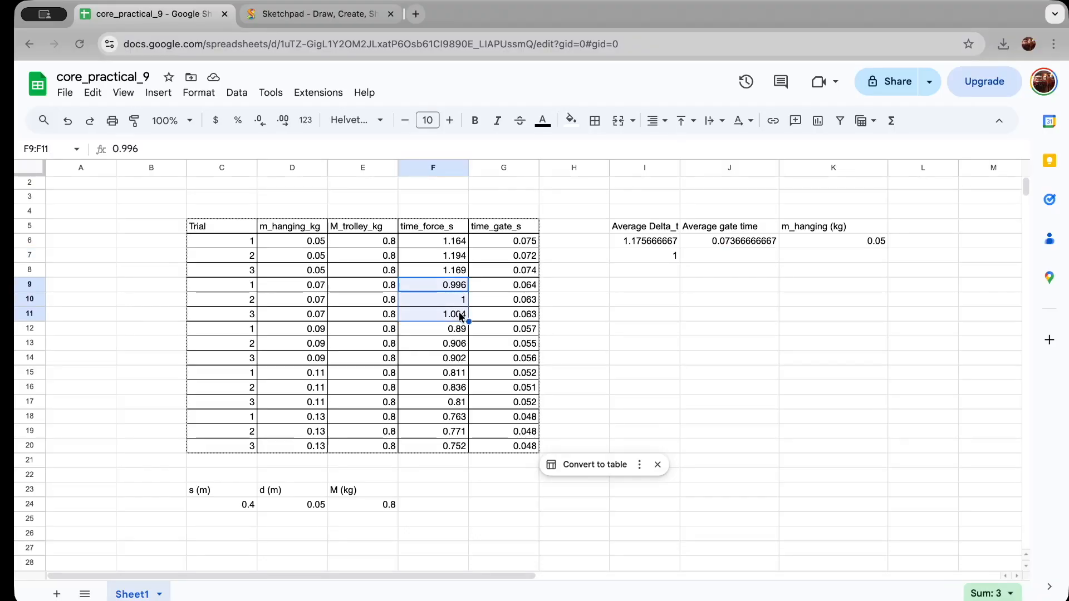
click(724, 257)
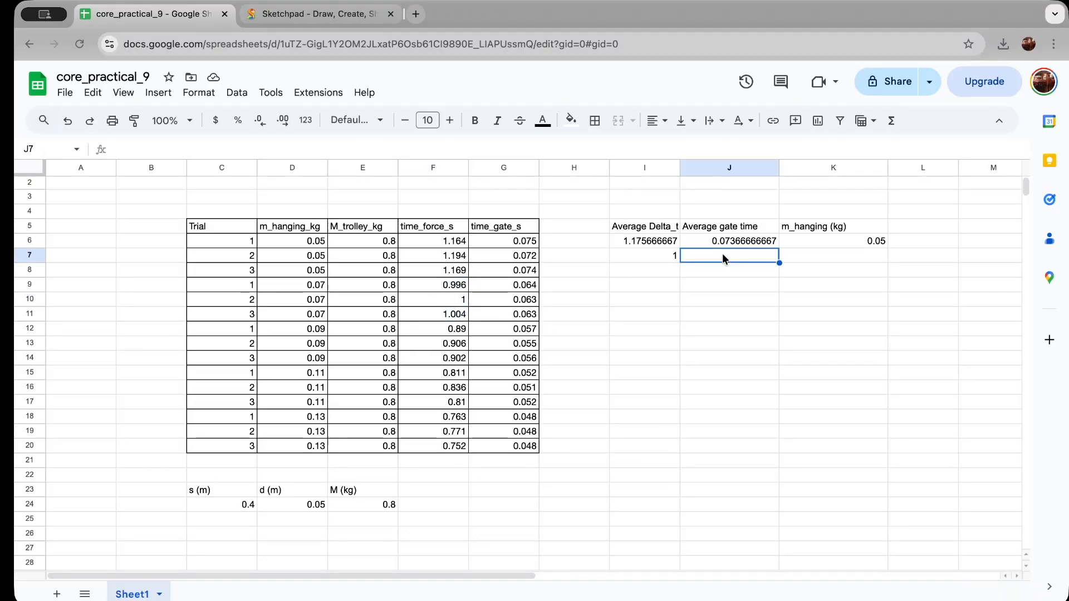
text(=)
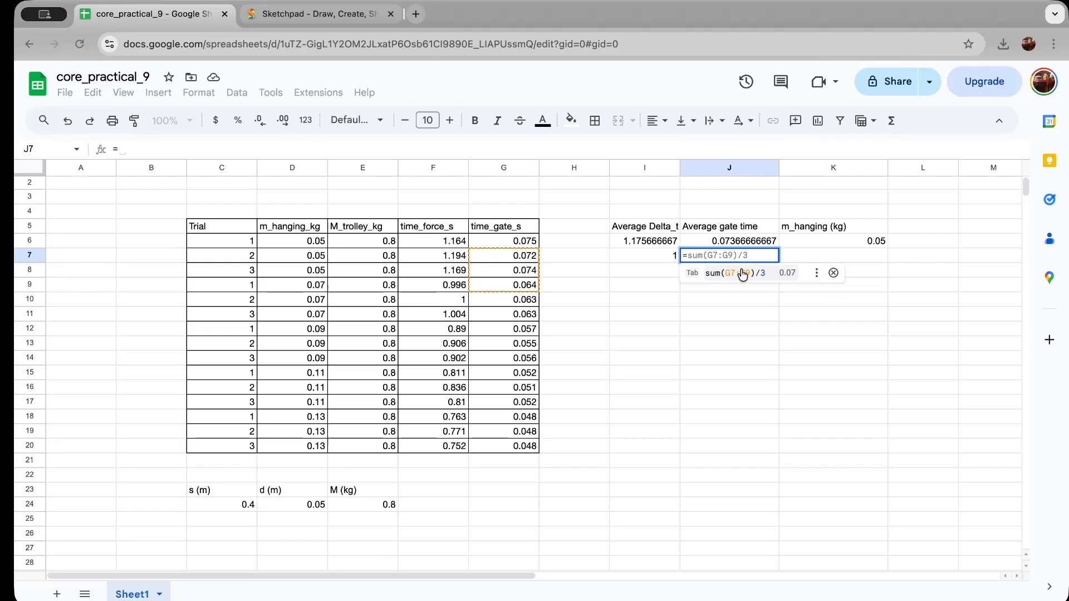
text(sum()
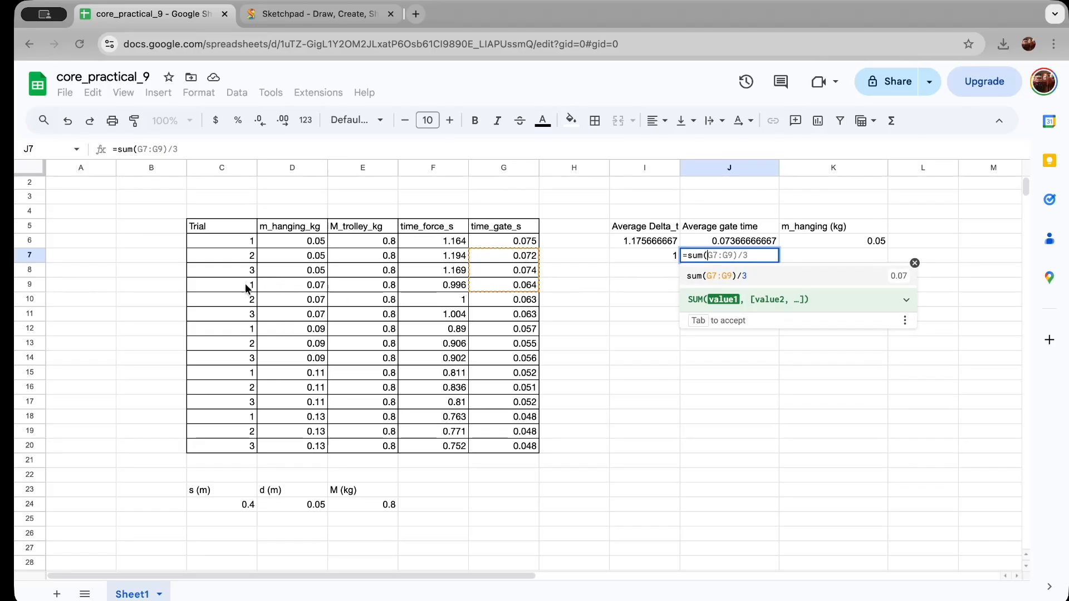
click(522, 287)
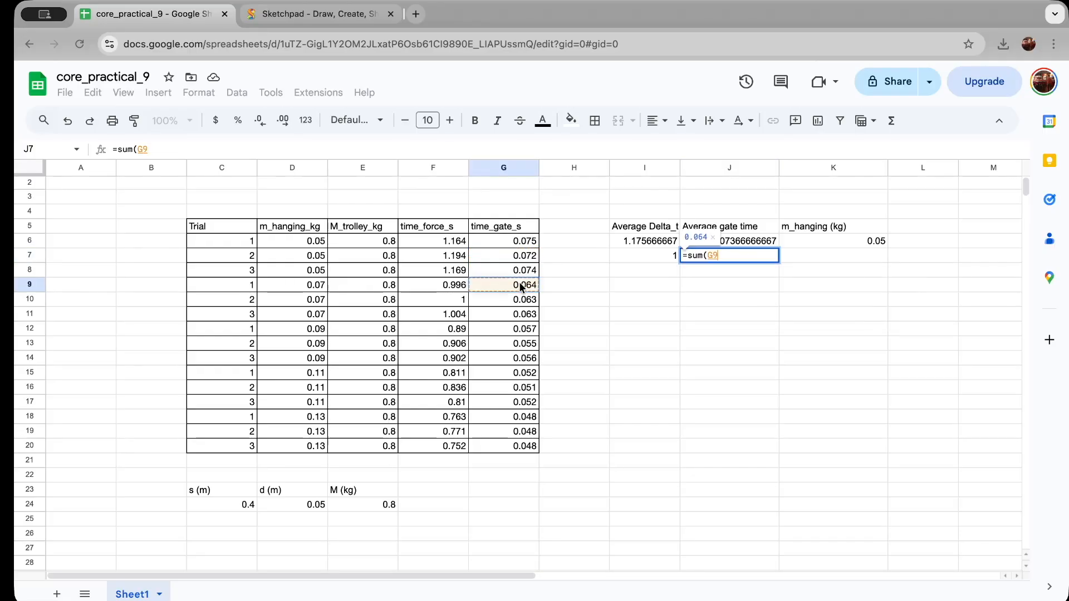
drag(521, 287, 522, 315)
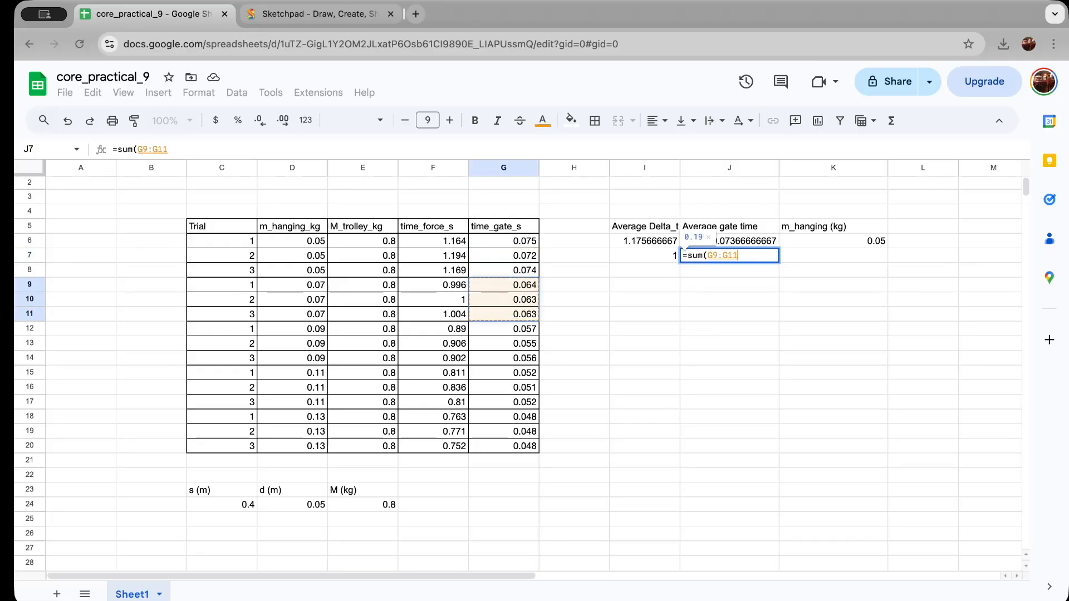
text()/3)
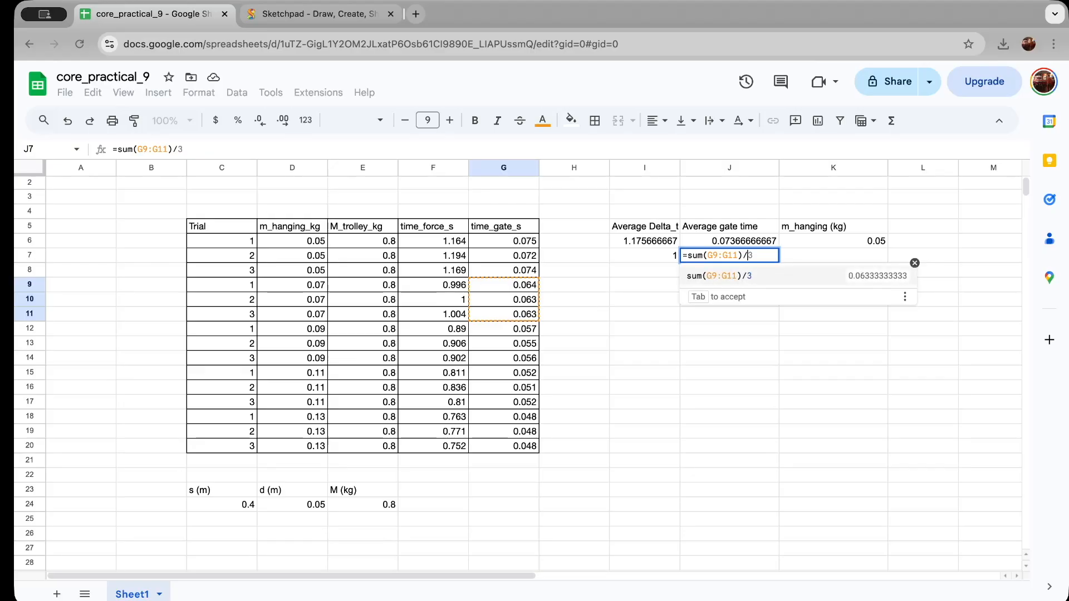
- Enter the hanging mass 0.07 in K7 of the averages table
click(836, 246)
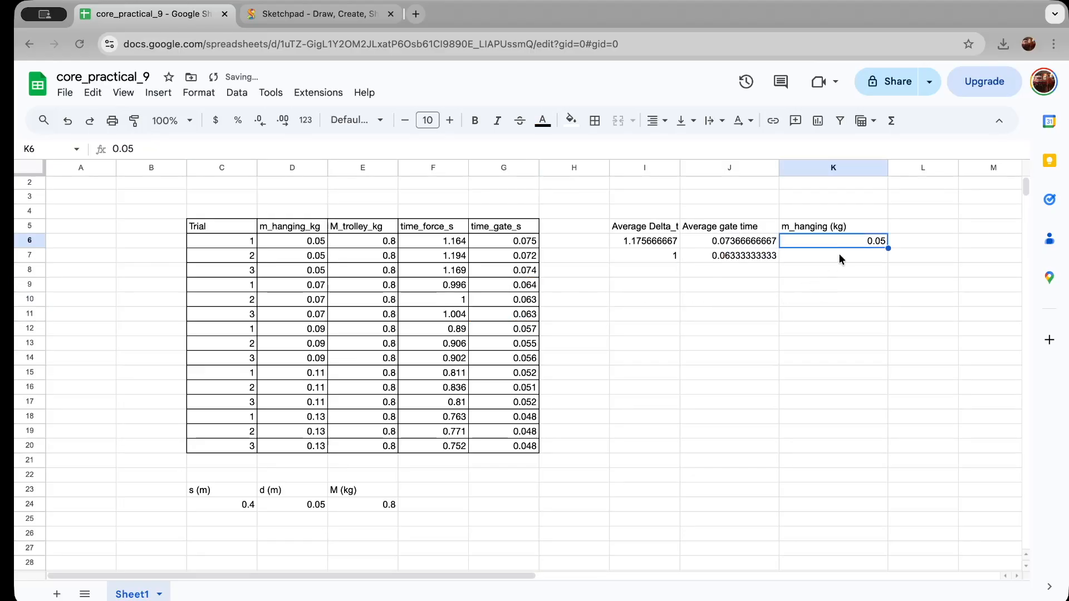
click(841, 254)
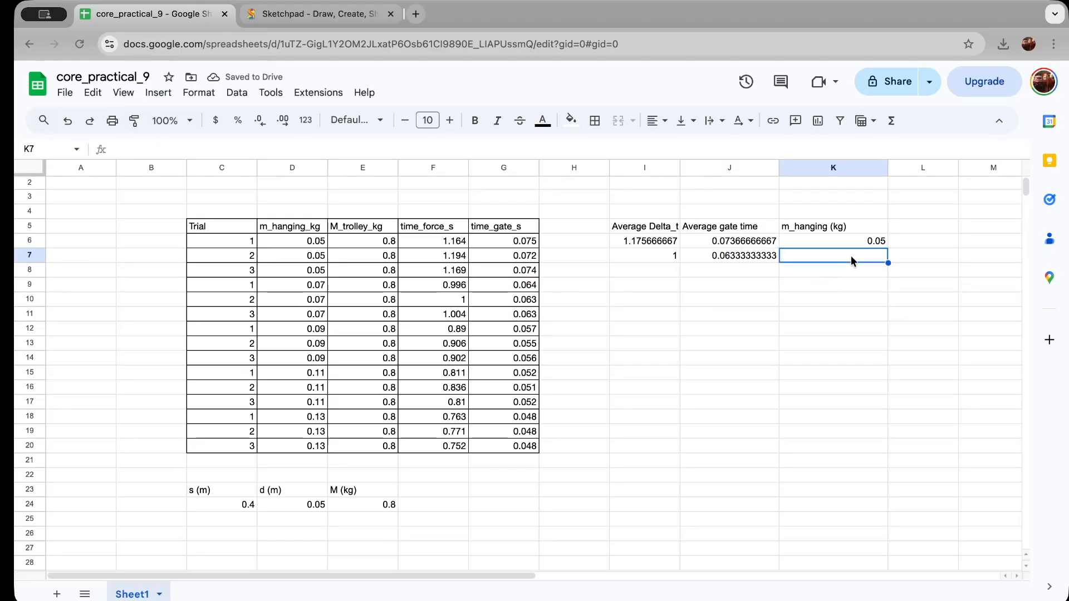
text(0.07)
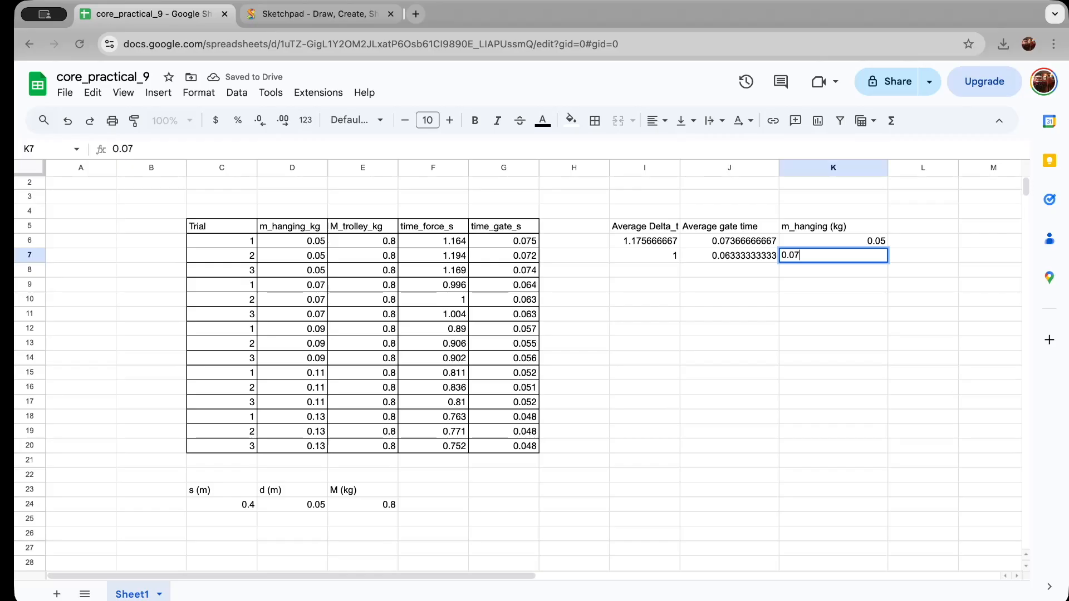
click(656, 265)
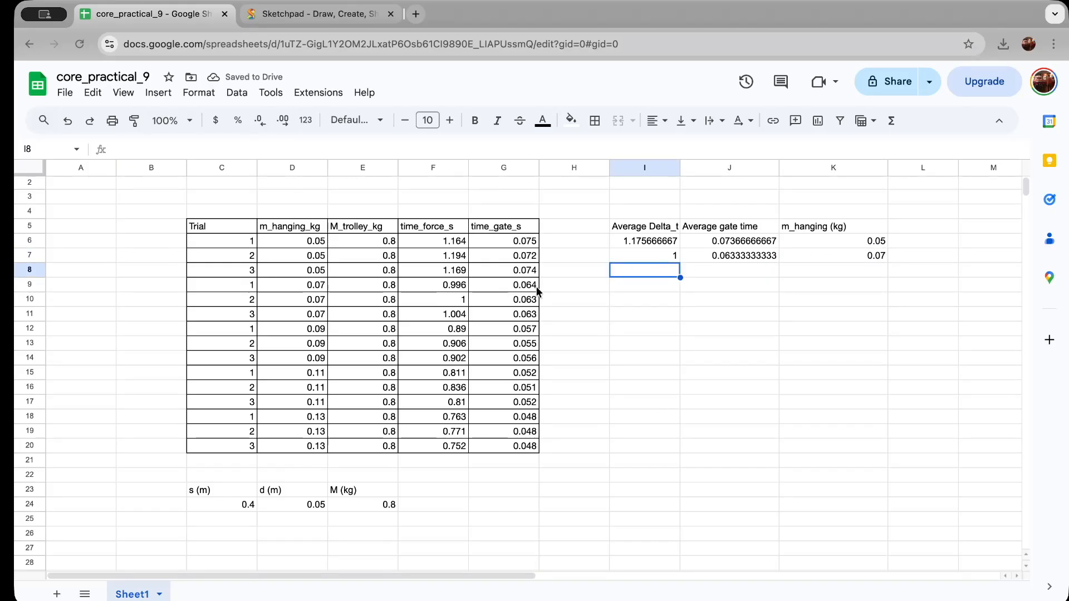
drag(533, 288, 536, 315)
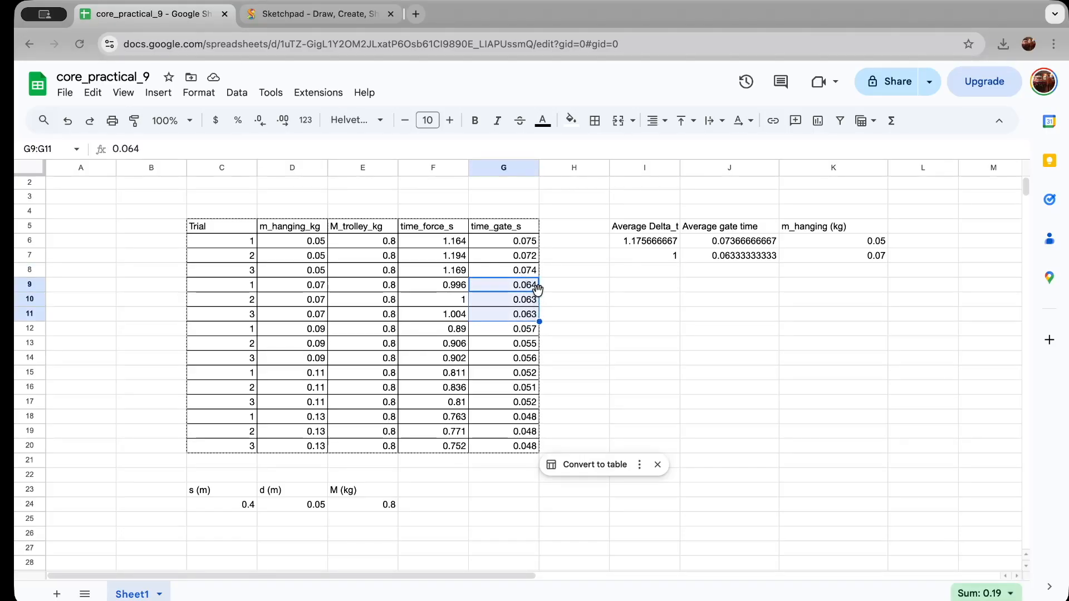
click(305, 16)
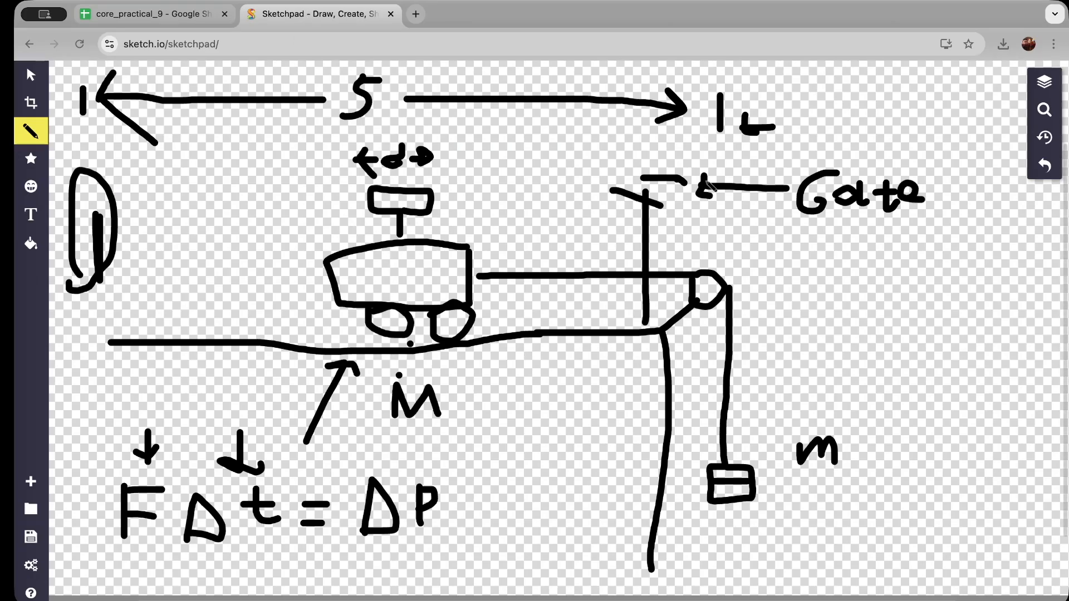
click(153, 14)
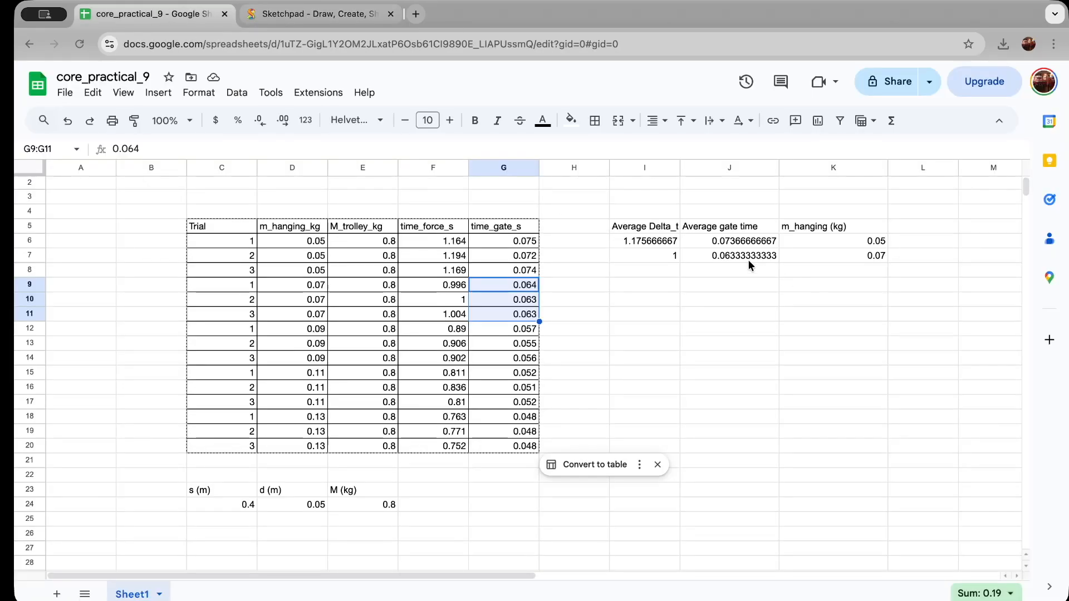
- Enter =sum(F12:F14)/3 in I8 to average the time_force_s readings for the 0.09 kg hanging mass
click(658, 270)
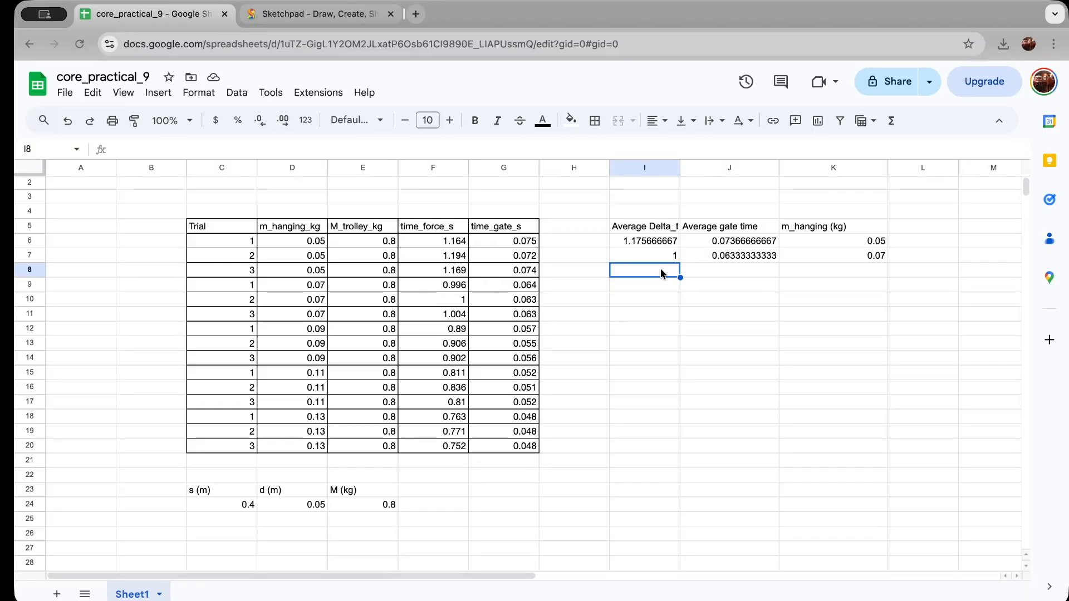
text(=sum()
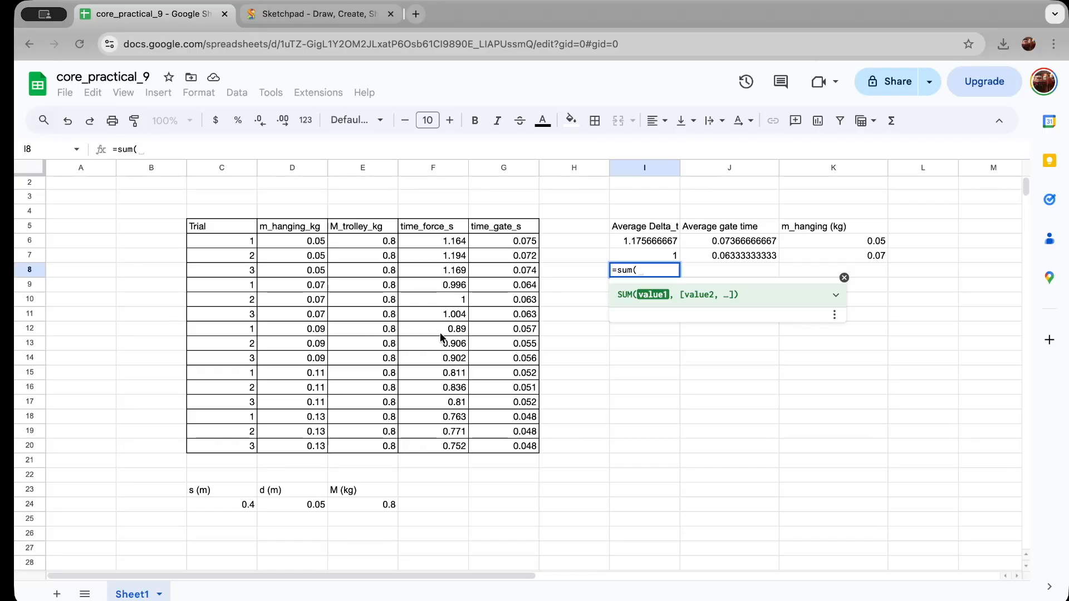
drag(457, 329, 457, 361)
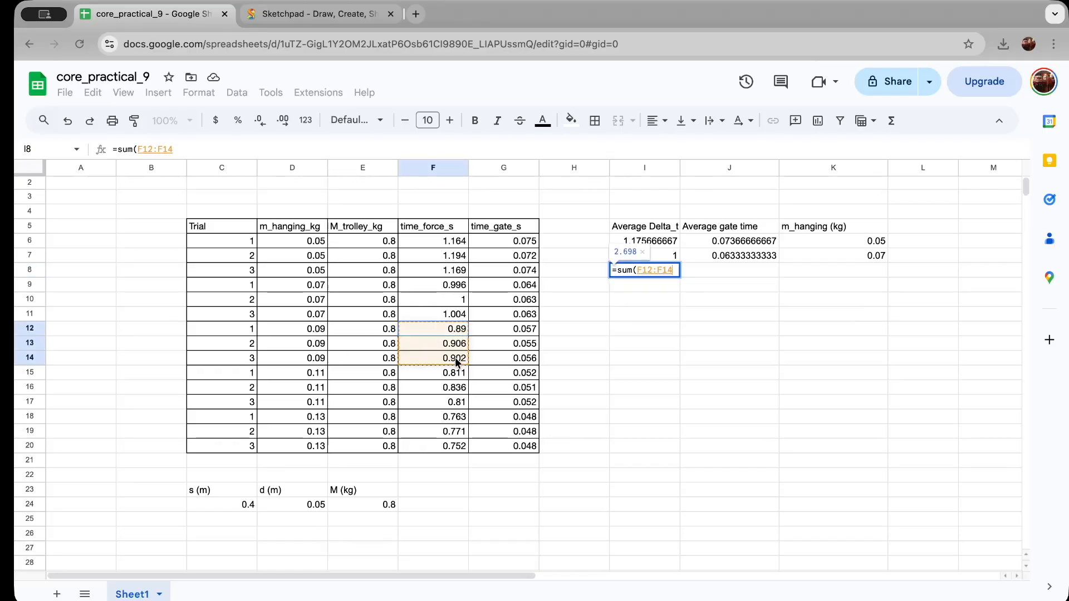
text())
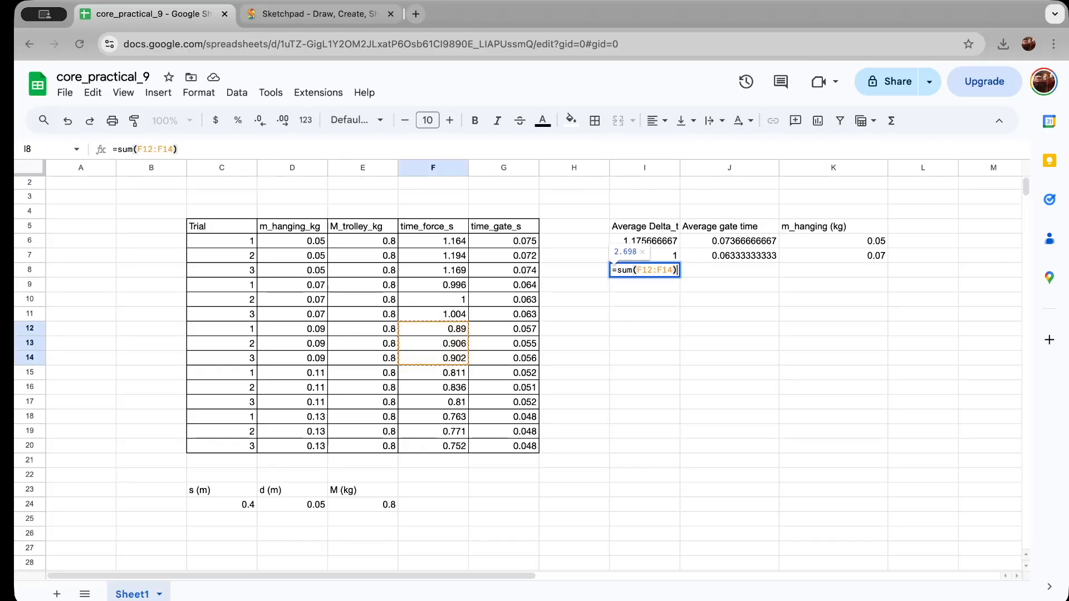
text(/3)
key(Return)
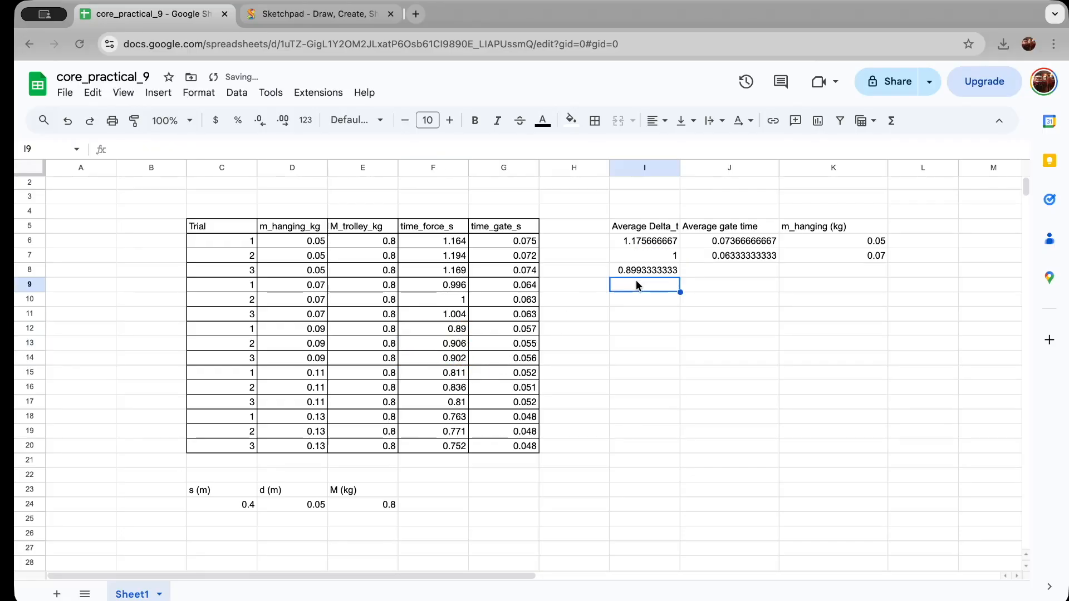
- Enter =sum(G12:G14)/3 in J8 to average the time_gate_s readings for the 0.09 kg hanging mass
click(727, 271)
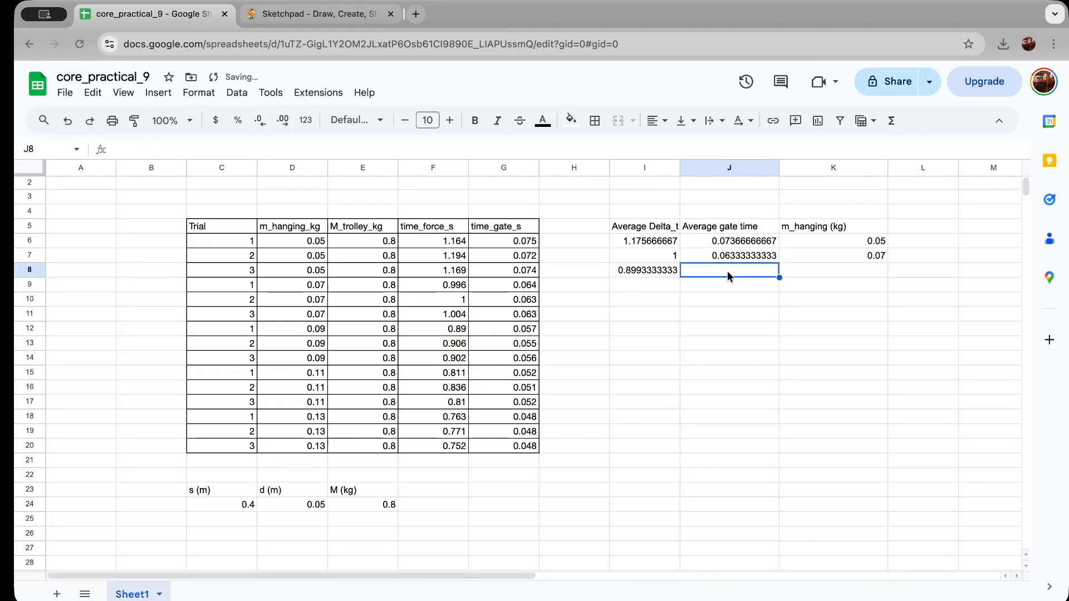
text(=sum()
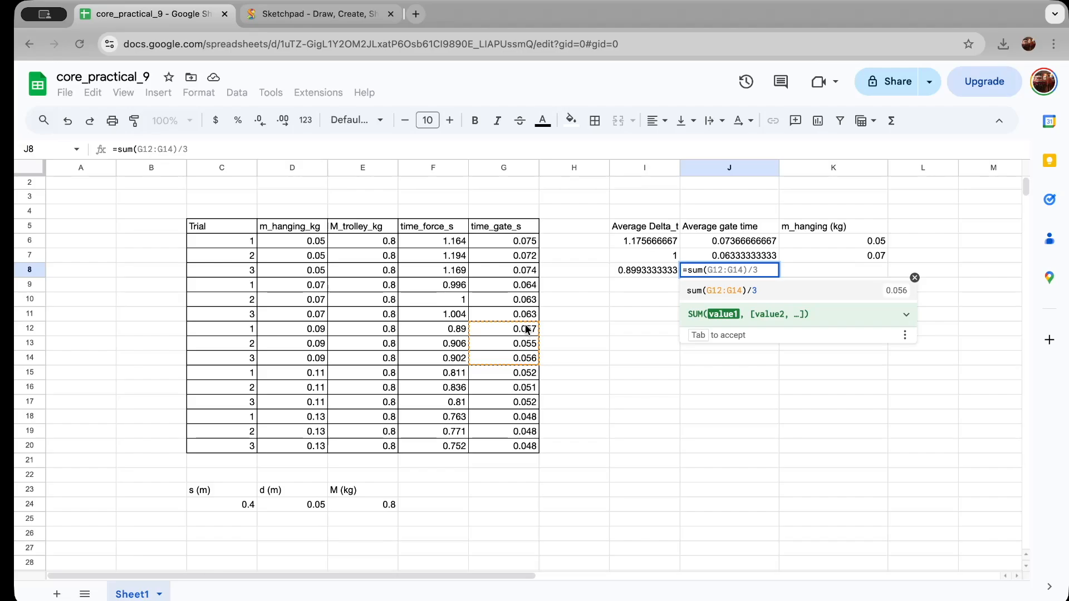
drag(526, 329, 531, 358)
text())
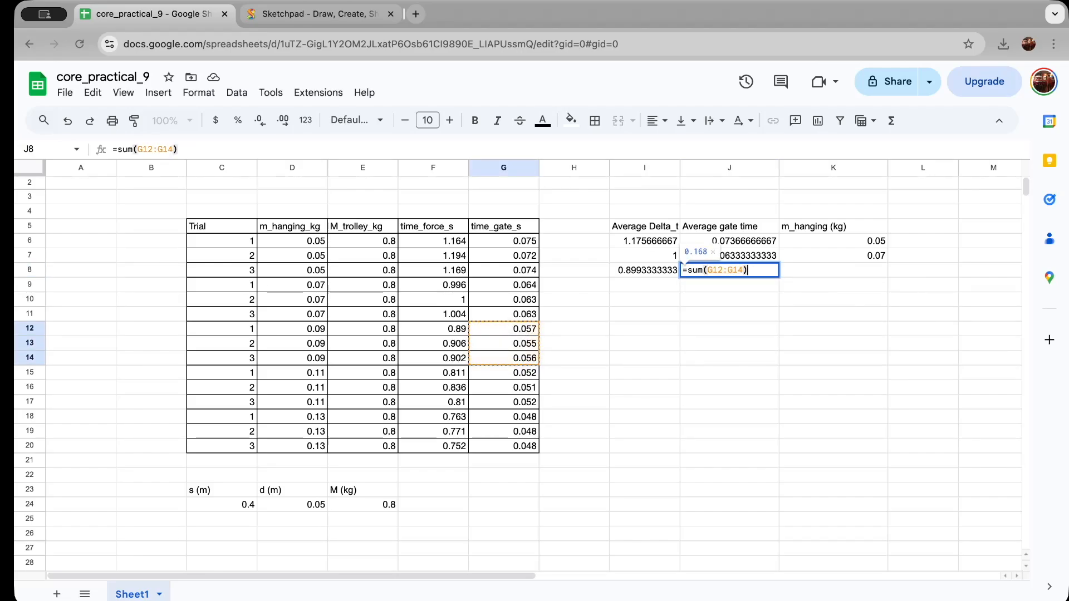
text(/3)
key(Return)
- Enter the hanging masses 0.09 in K8 and 0.11 in K9
click(847, 270)
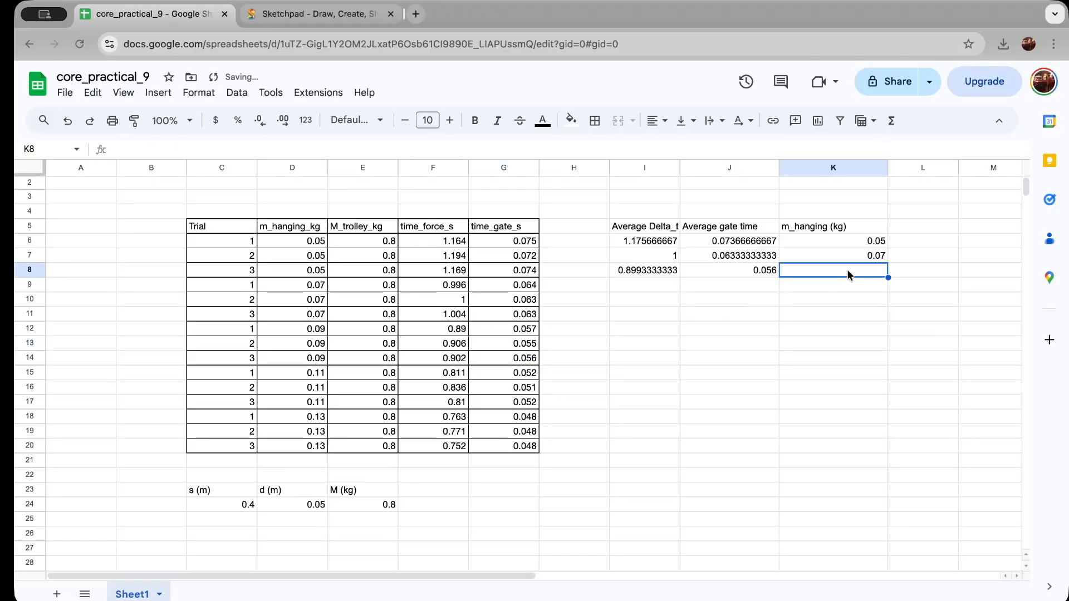
text(0.09)
key(Return)
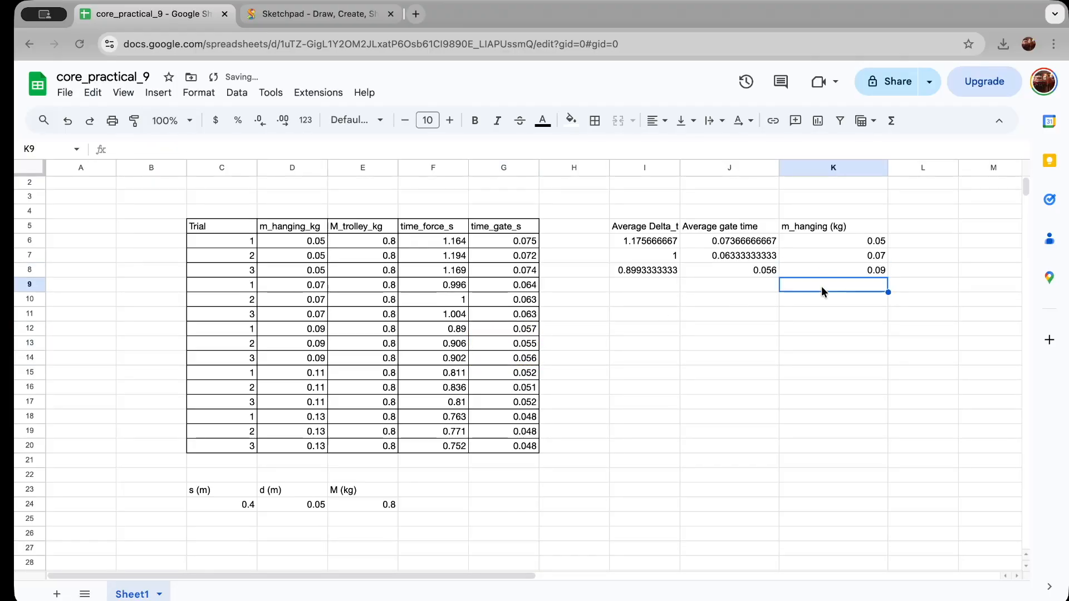
drag(313, 373, 315, 401)
click(865, 279)
text(0.11)
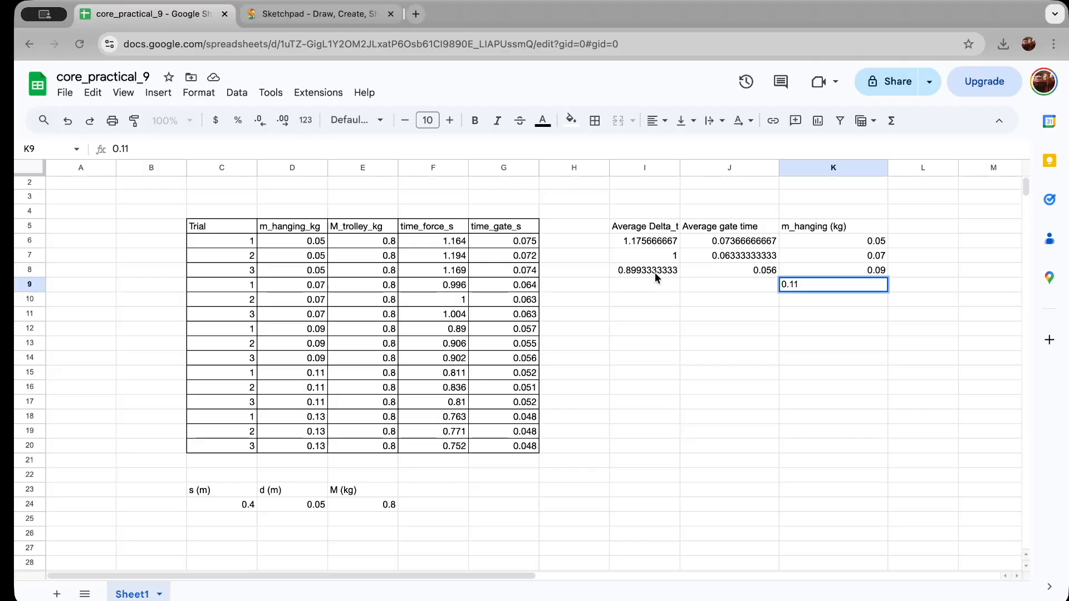
- Enter =sum(F15:F17)/3 in I9 to average the time_force_s readings for the 0.11 kg hanging mass
click(653, 286)
text(=)
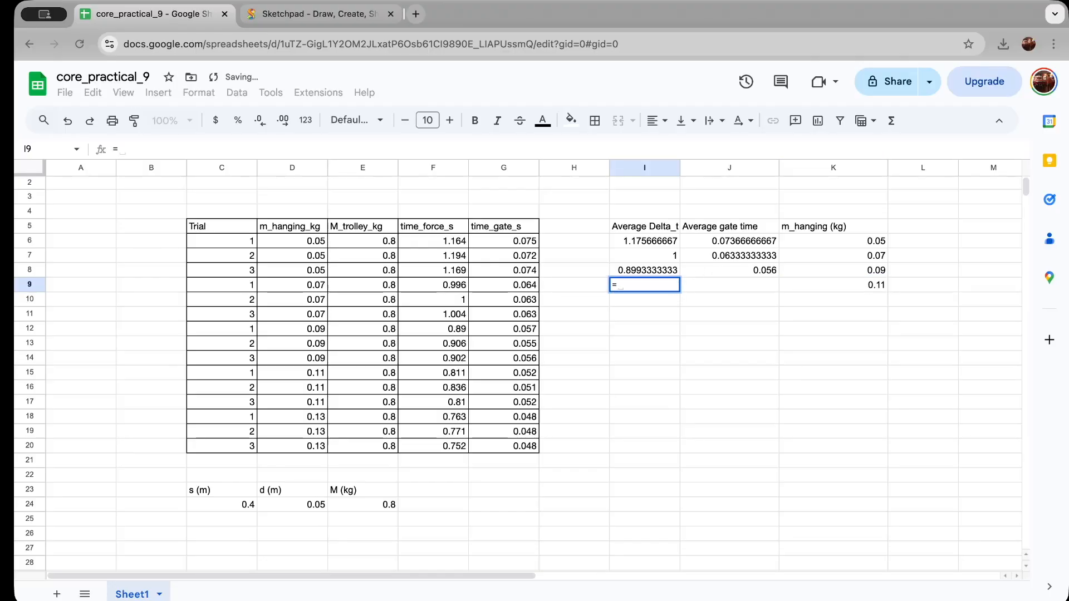
text(sum()
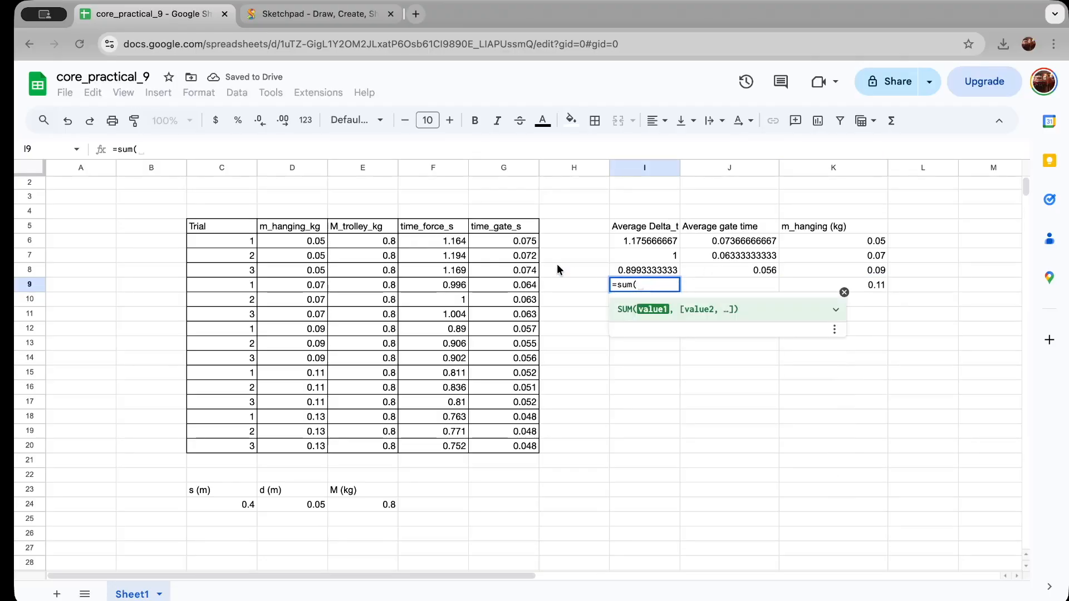
drag(452, 369, 455, 406)
text()/3)
- Fill J9 with the suggested formula =sum(G15:G17)/3 to average the time_gate_s readings for the 0.11 kg hanging mass
click(751, 287)
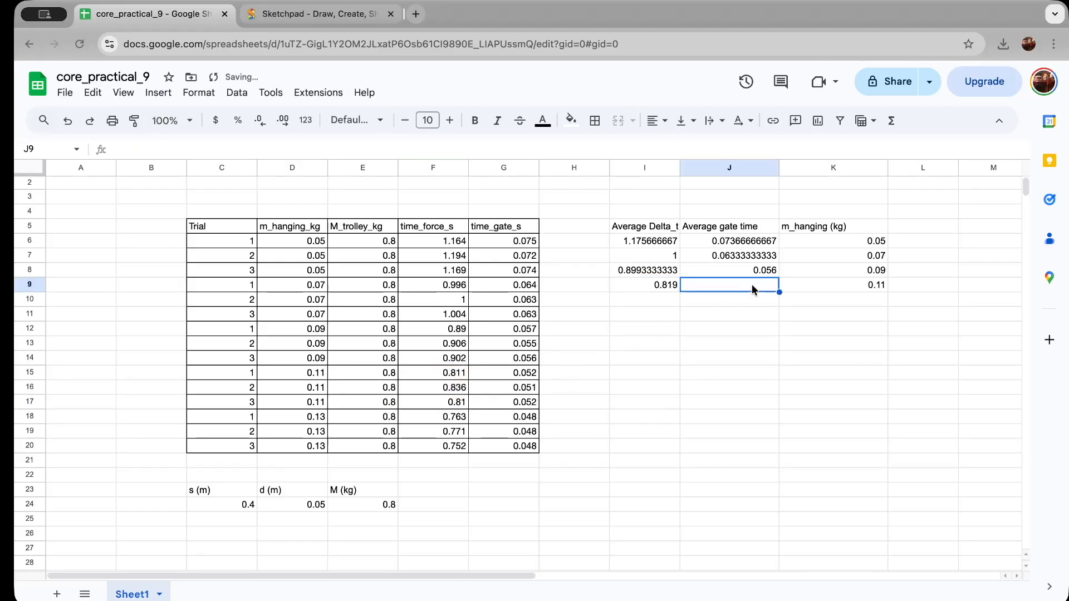
text(=)
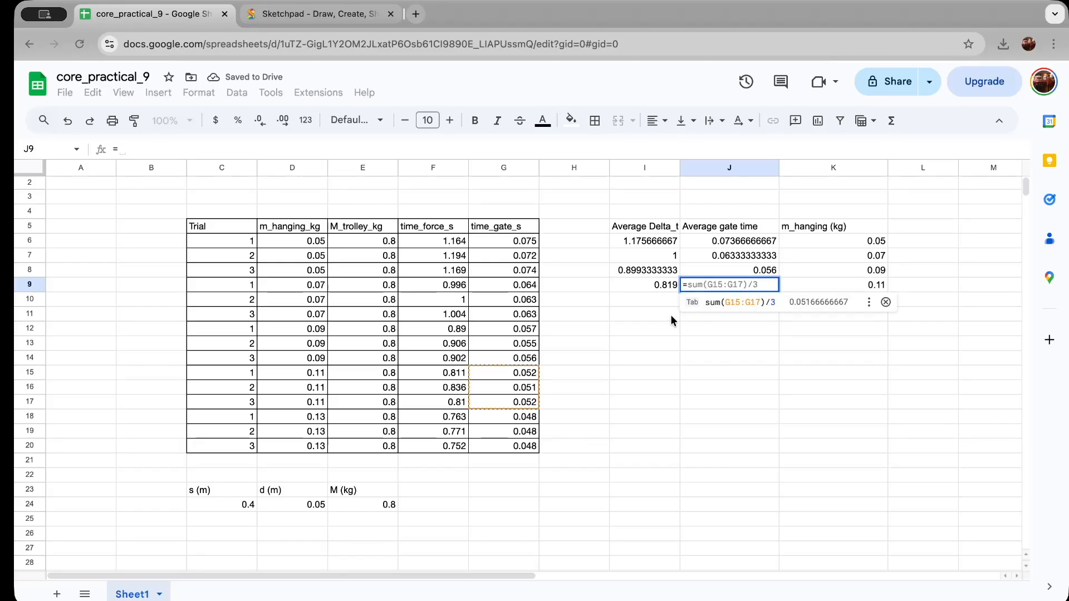
click(737, 303)
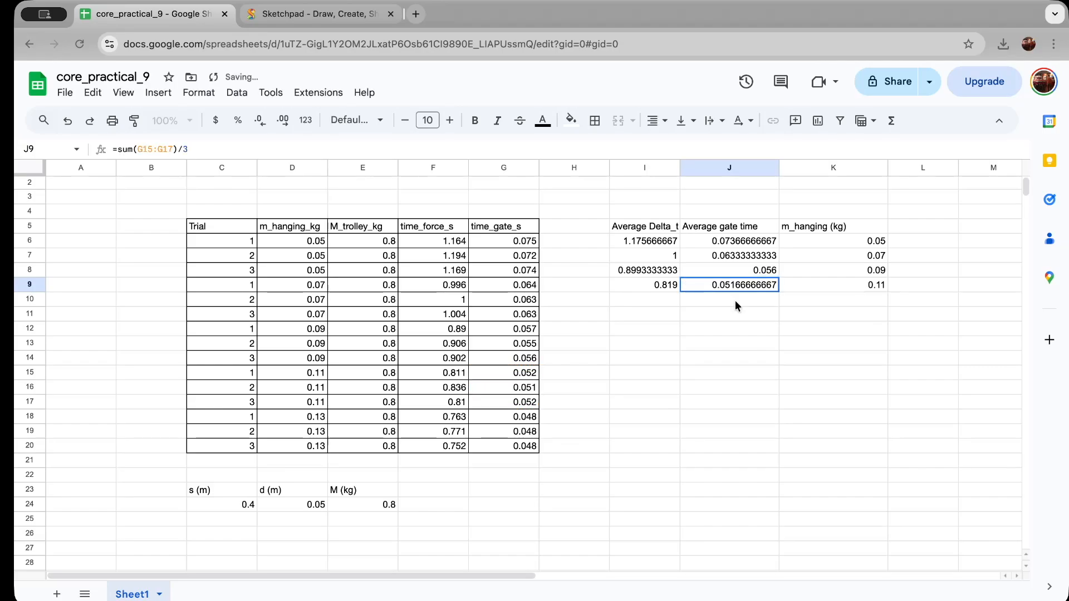
click(656, 286)
- Enter =sum(F18:F20)/3 in I10 to average the time_force_s readings for the 0.13 kg hanging mass
click(657, 300)
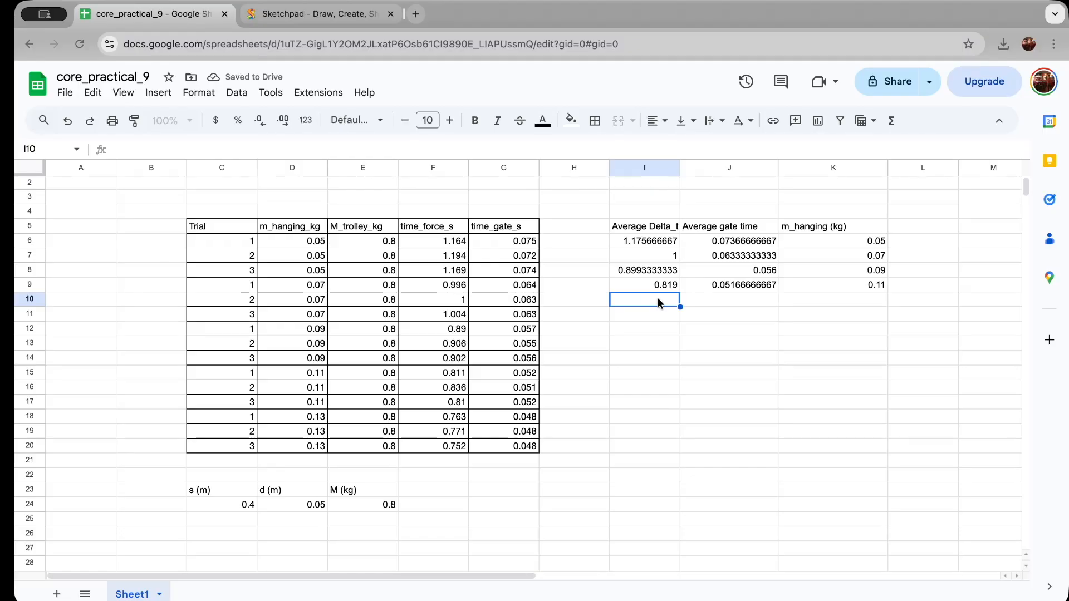
text(=)
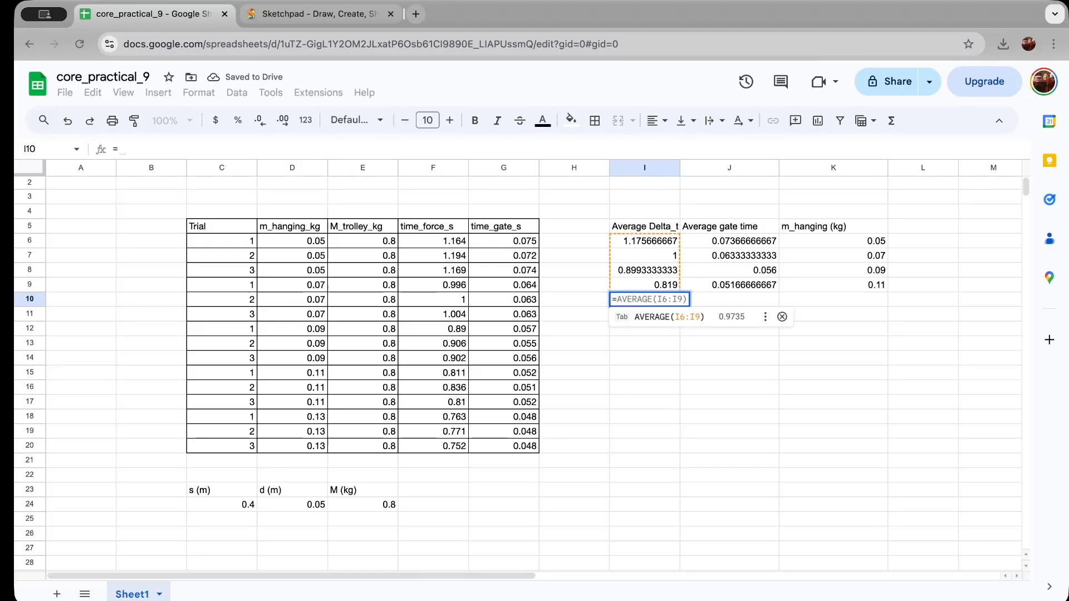
text(sum)
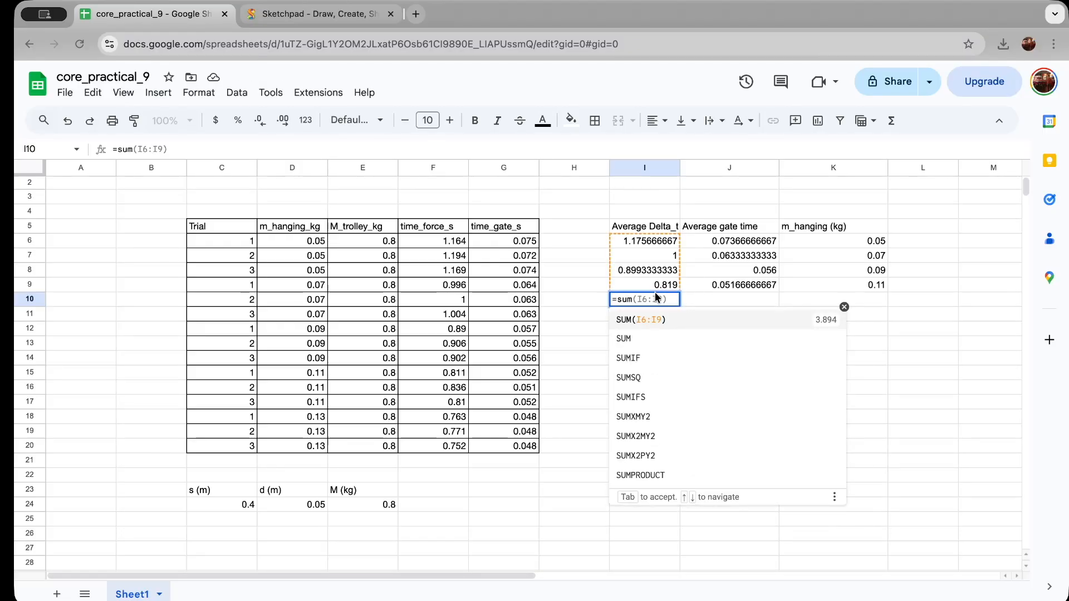
text(()
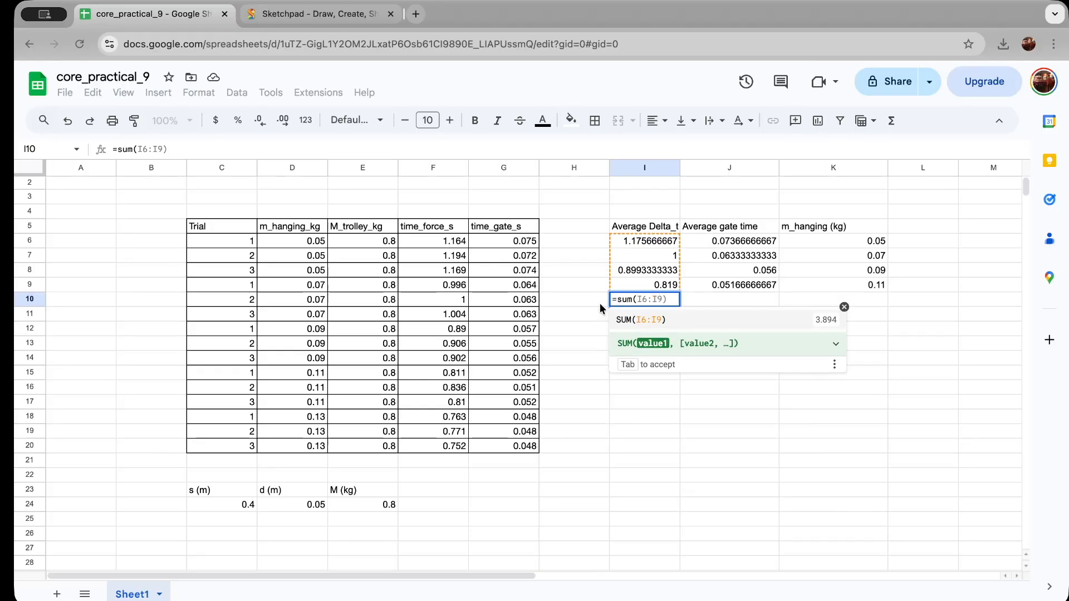
drag(457, 419, 456, 445)
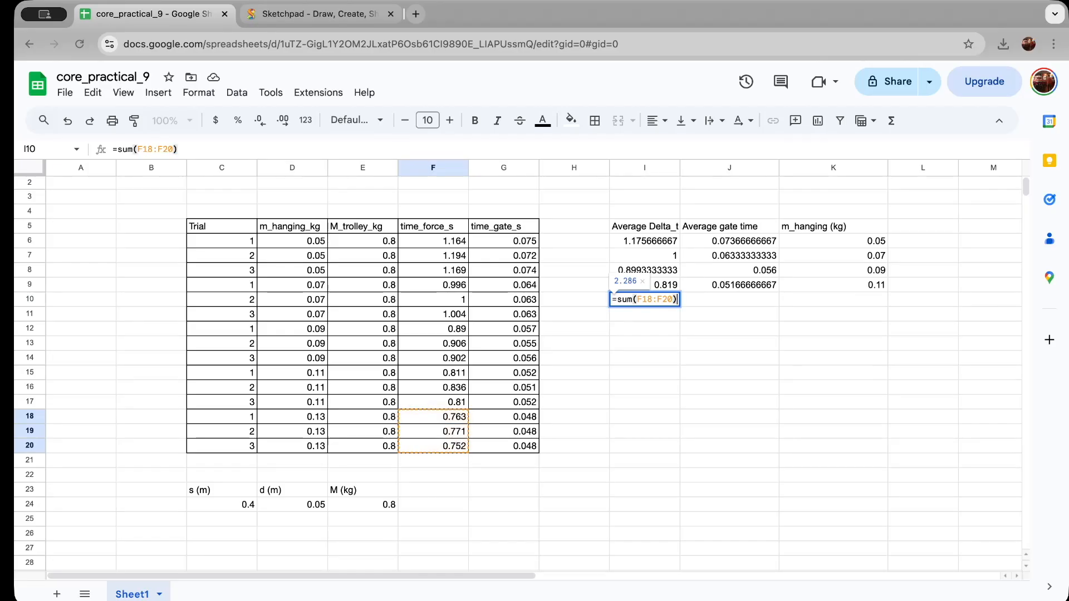
text()/3)
- Fill J10 with the suggested formula =sum(G18:G20)/3 to average the time_gate_s readings for the 0.13 kg hanging mass
click(748, 299)
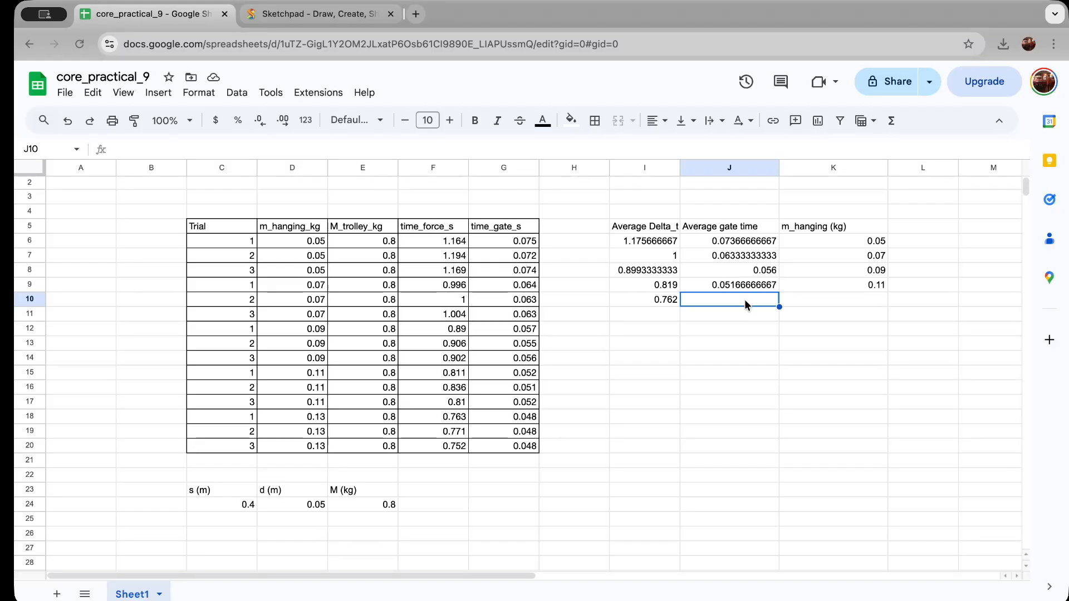
text(=sum)
key(Tab)
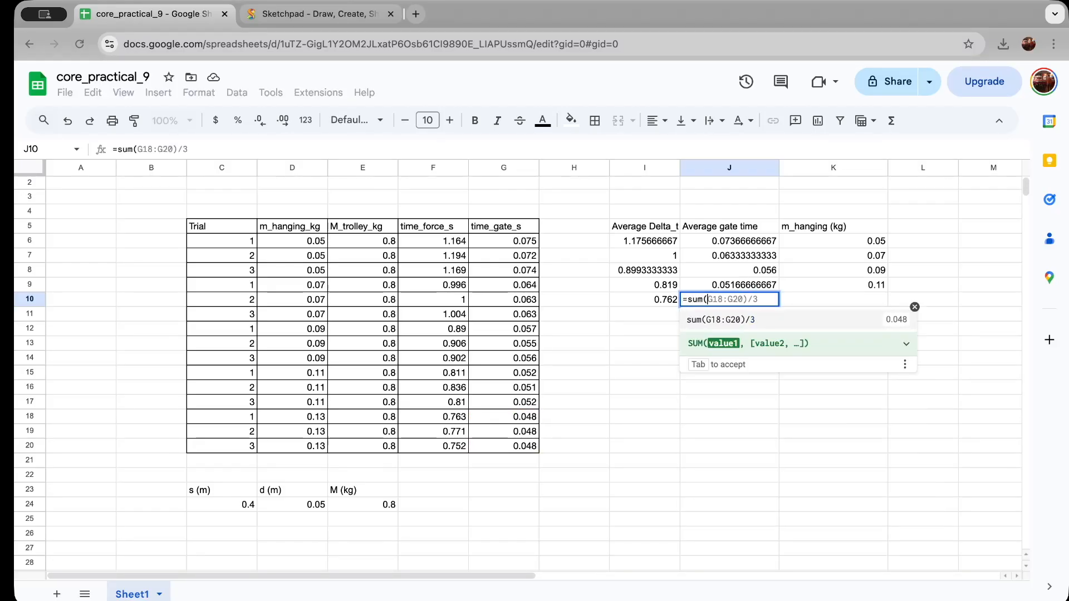
click(743, 321)
- Enter the hanging mass 0.13 in K10
click(861, 300)
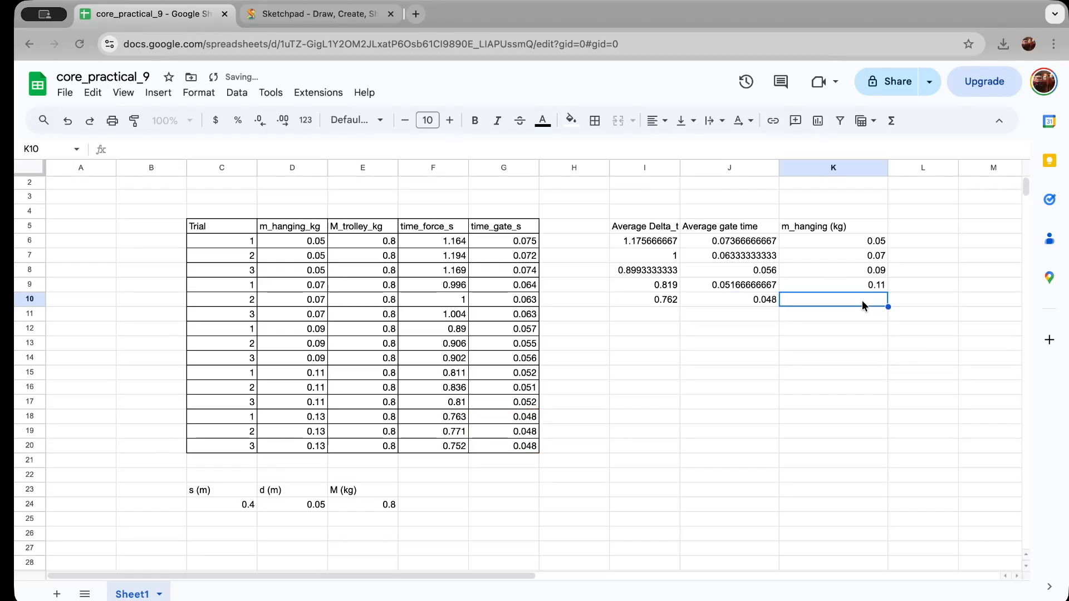
text(0.13)
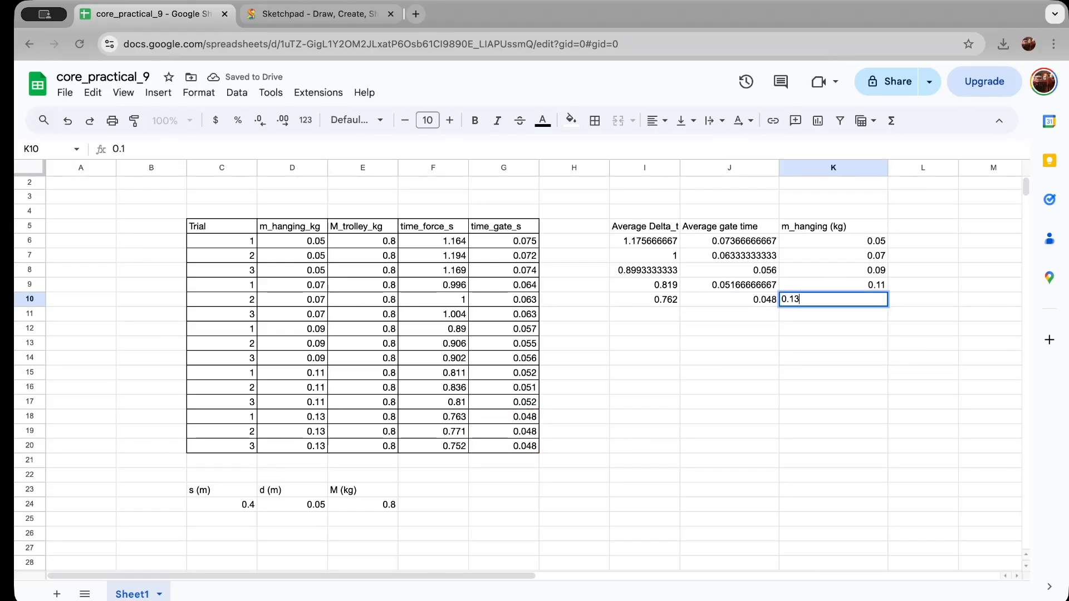
click(878, 334)
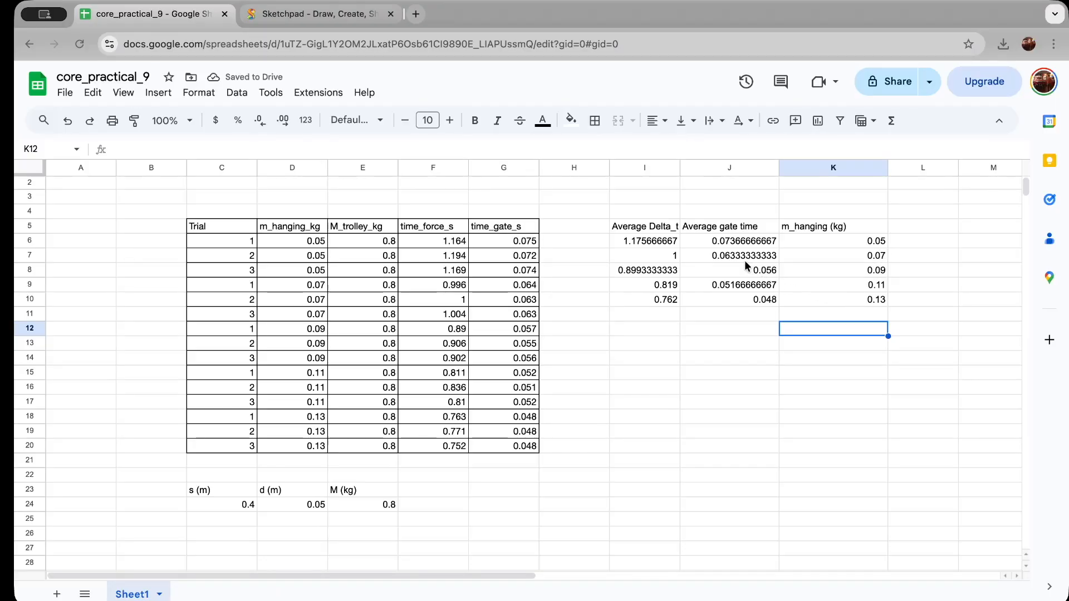
- Widen column I and add the unit (s) to the Average Delta_t and Average gate time headers
drag(680, 164, 730, 163)
click(691, 225)
double_click(690, 225)
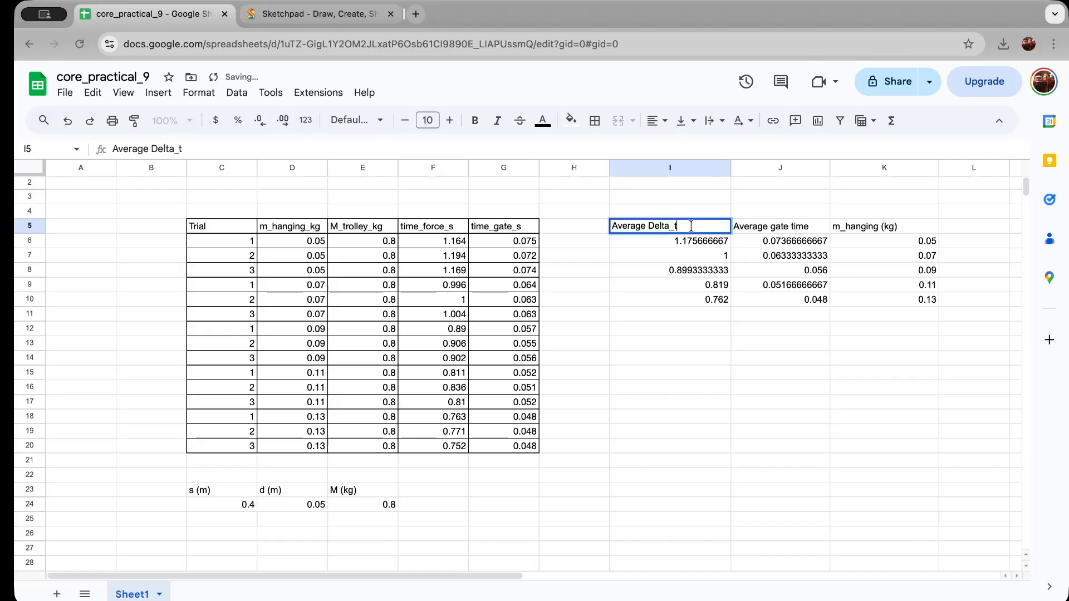
text((s))
click(798, 232)
double_click(797, 233)
text((s))
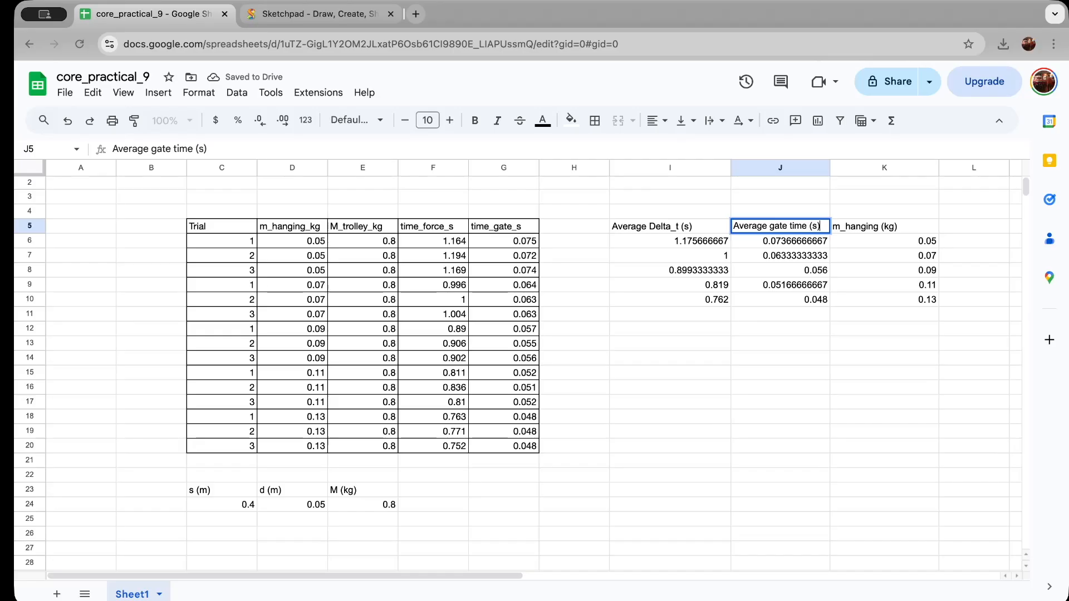
- Widen column J slightly and narrow column I so both fit their headers
click(814, 243)
drag(830, 167, 837, 167)
drag(731, 167, 709, 167)
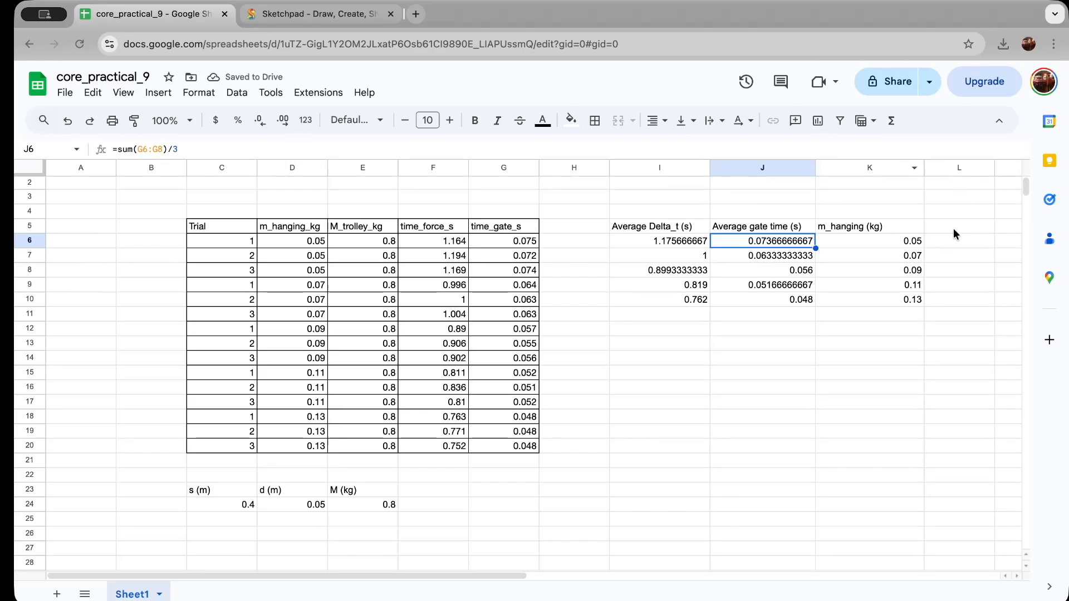
scroll(933, 277, right, 3)
scroll(933, 277, up, 1)
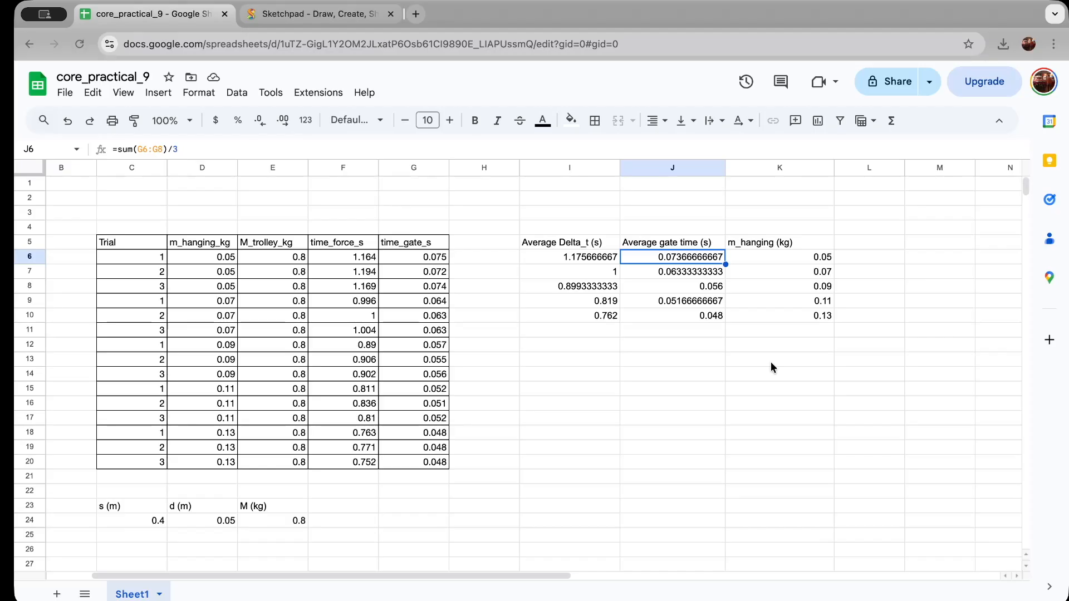
click(573, 392)
click(345, 144)
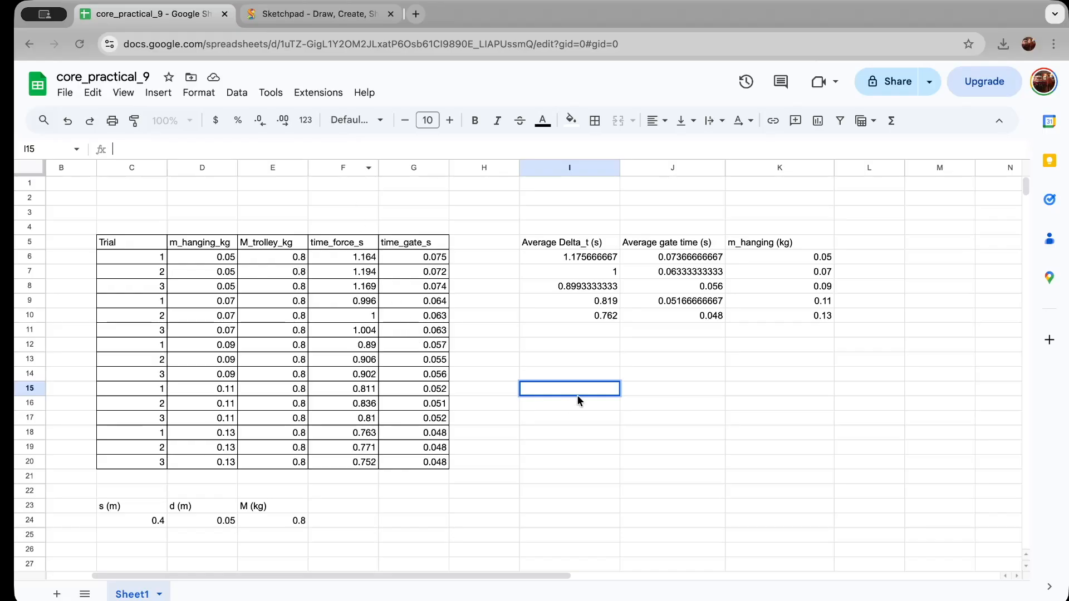
text(m*)
text(g)
text(*D)
key(BackSpace)
text(Δt = Δε)
key(BackSpace)
key(BackSpace)
key(BackSpace)
key(BackSpace)
key(BackSpace)
key(BackSpace)
key(BackSpace)
key(ctrl+space)
text(Avergae)
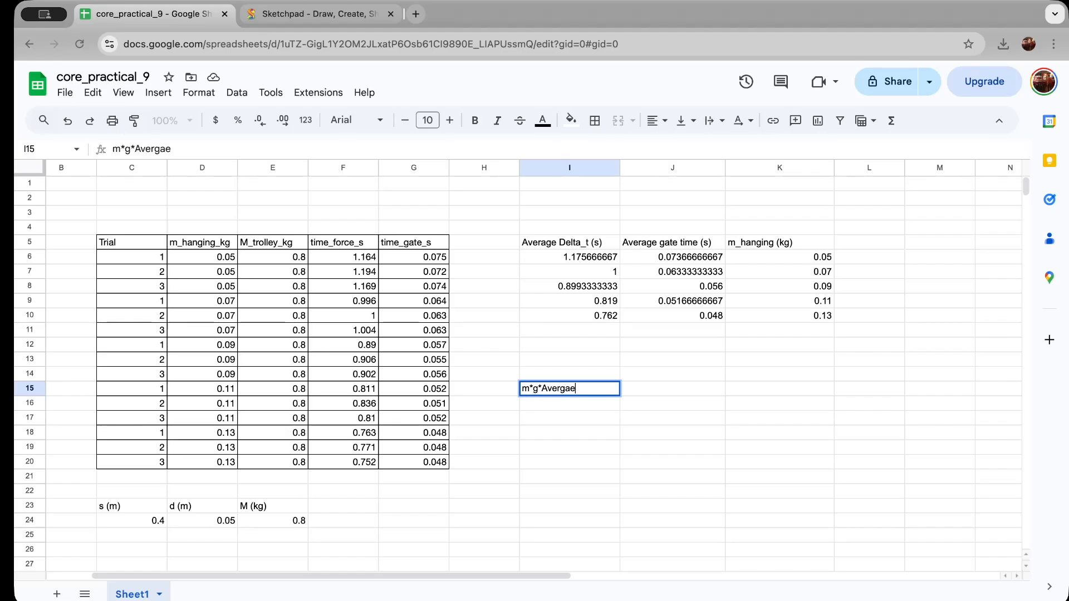
key(BackSpace)
key(BackSpace)
key(BackSpace)
text(age Delta = M*)
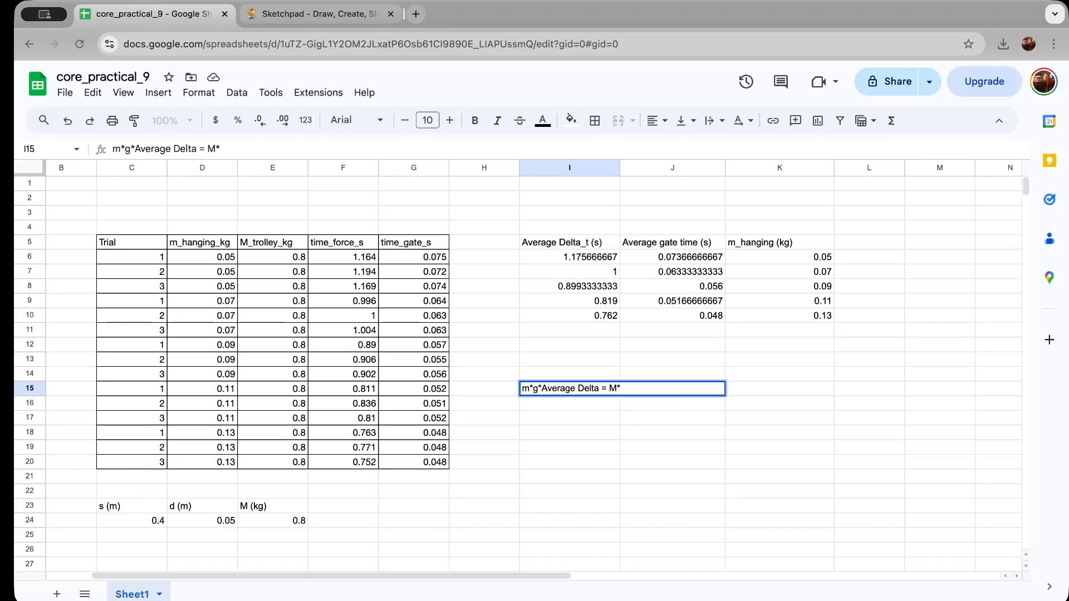
text(vf)
key(super+a)
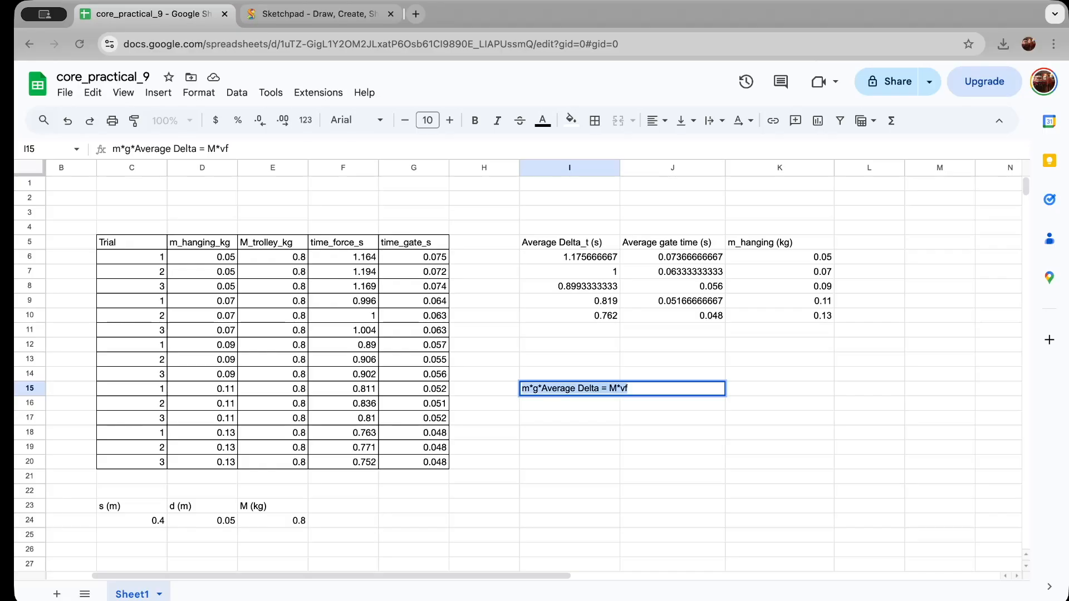
key(BackSpace)
click(541, 408)
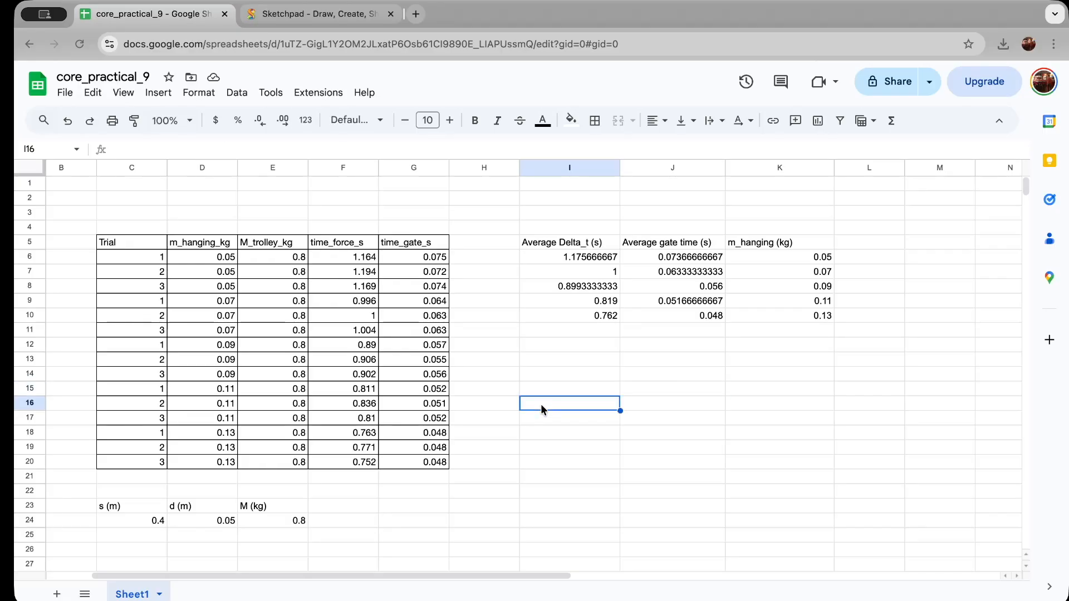
- Add the column header Vf (m/s) in L5, beside m_hanging (kg)
click(870, 243)
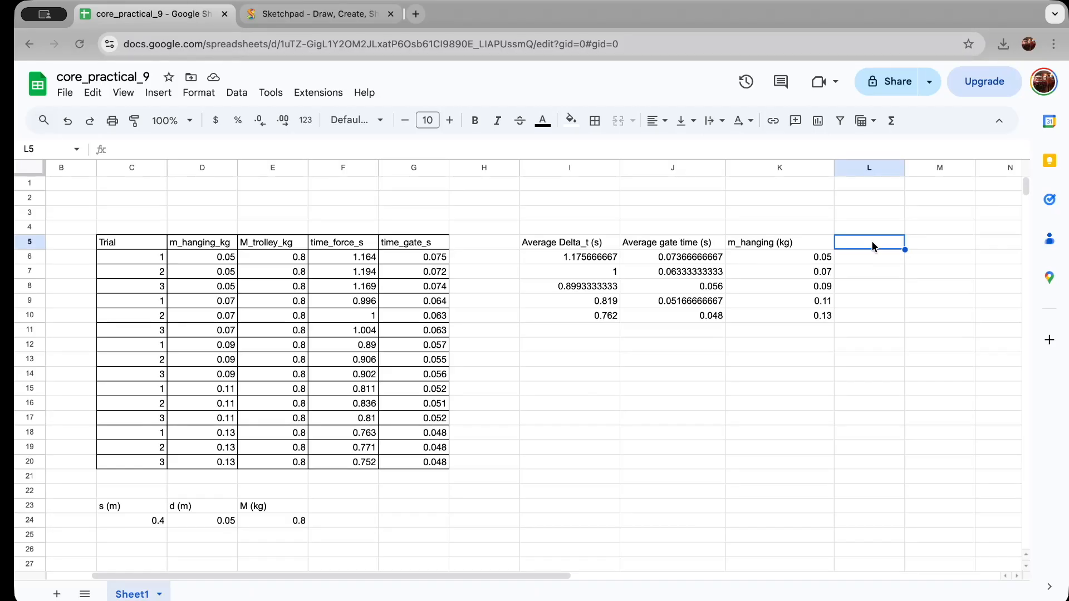
text(Vf )
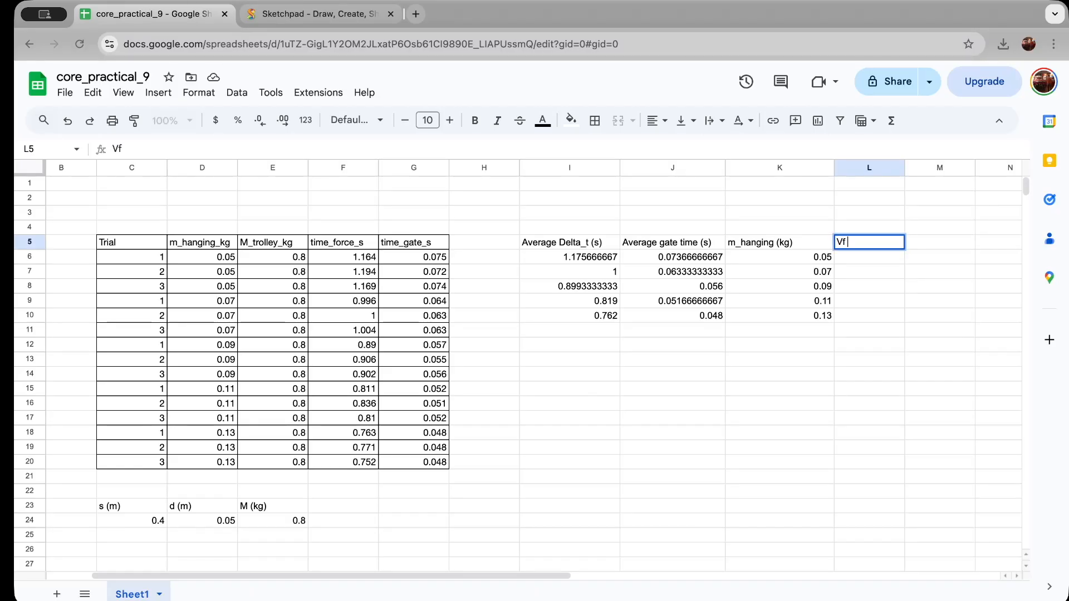
text((m/s))
- Enter =D24/J6 in L6 to calculate the final velocity for the 0.05 kg hanging mass
click(865, 258)
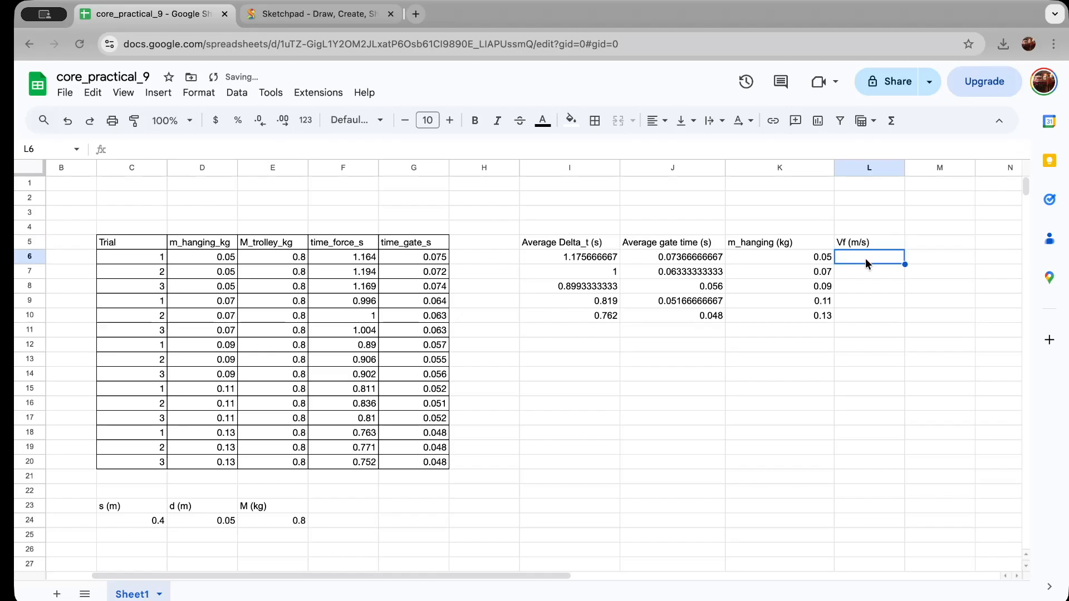
text(=)
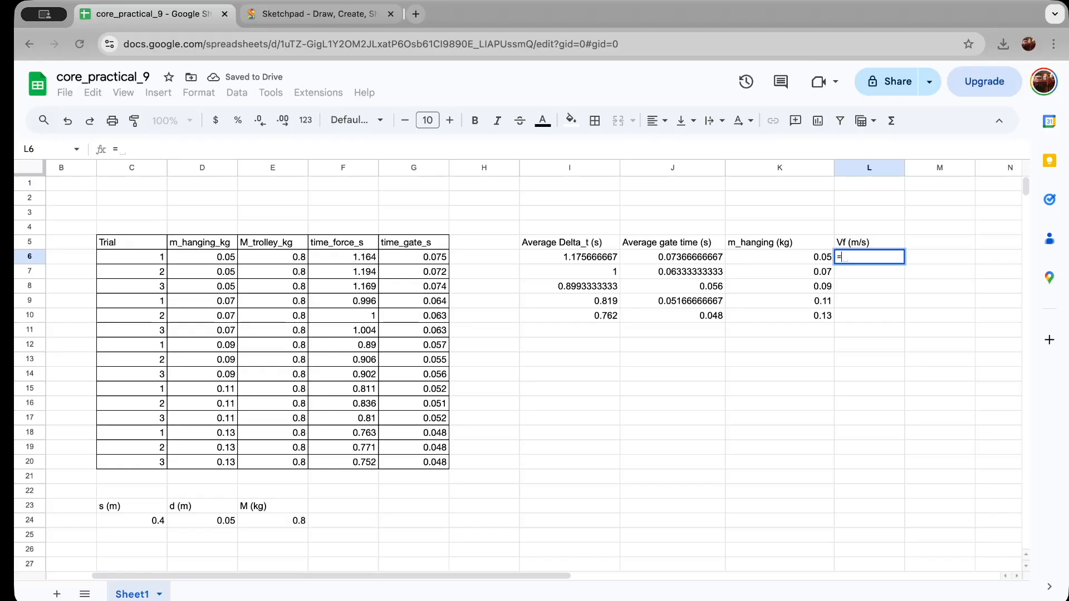
click(222, 520)
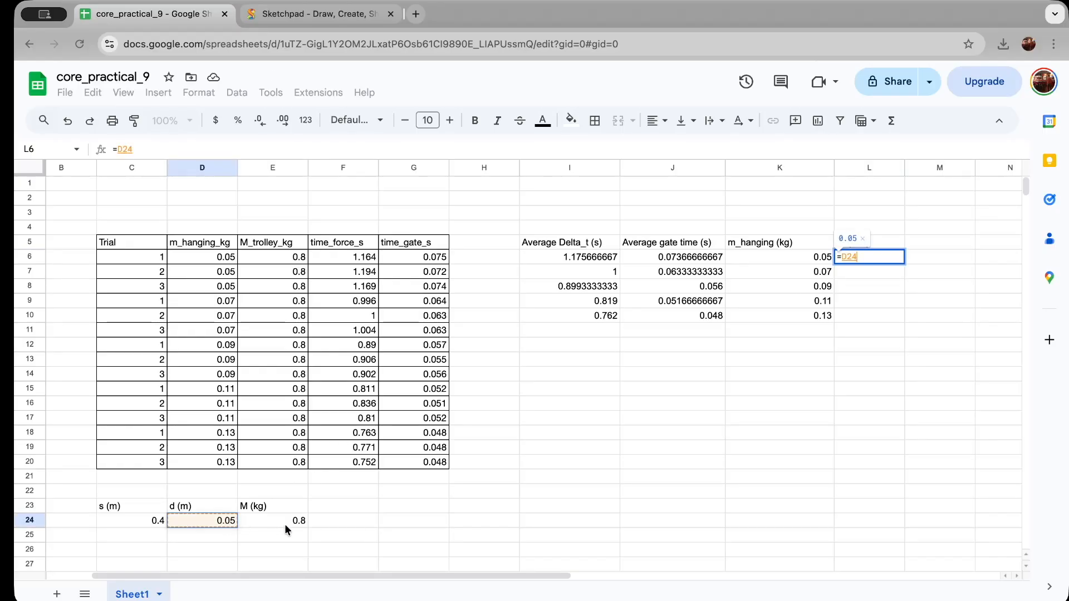
text(/)
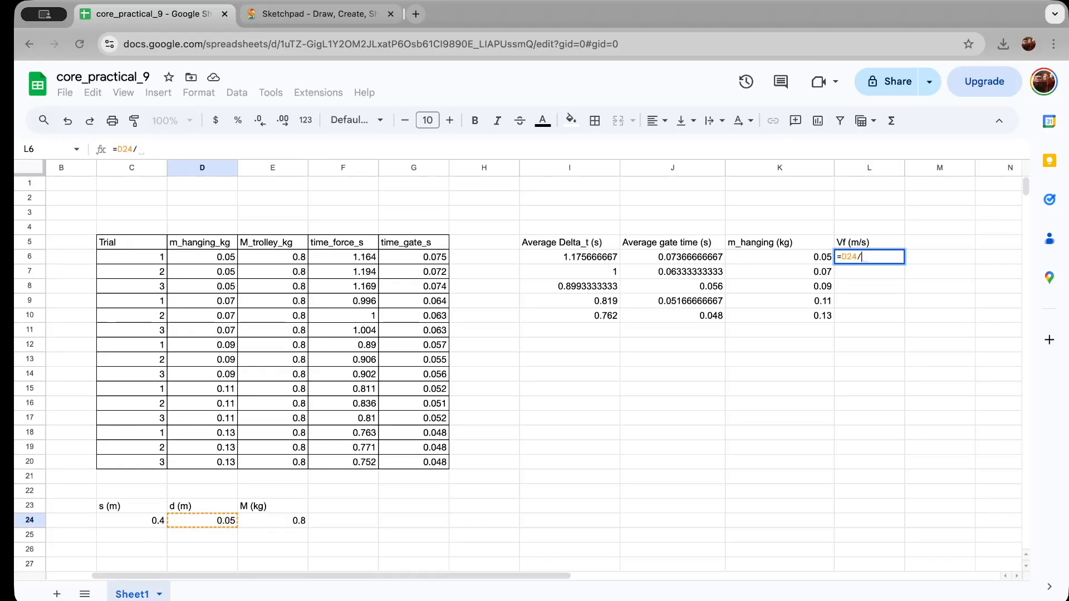
click(700, 262)
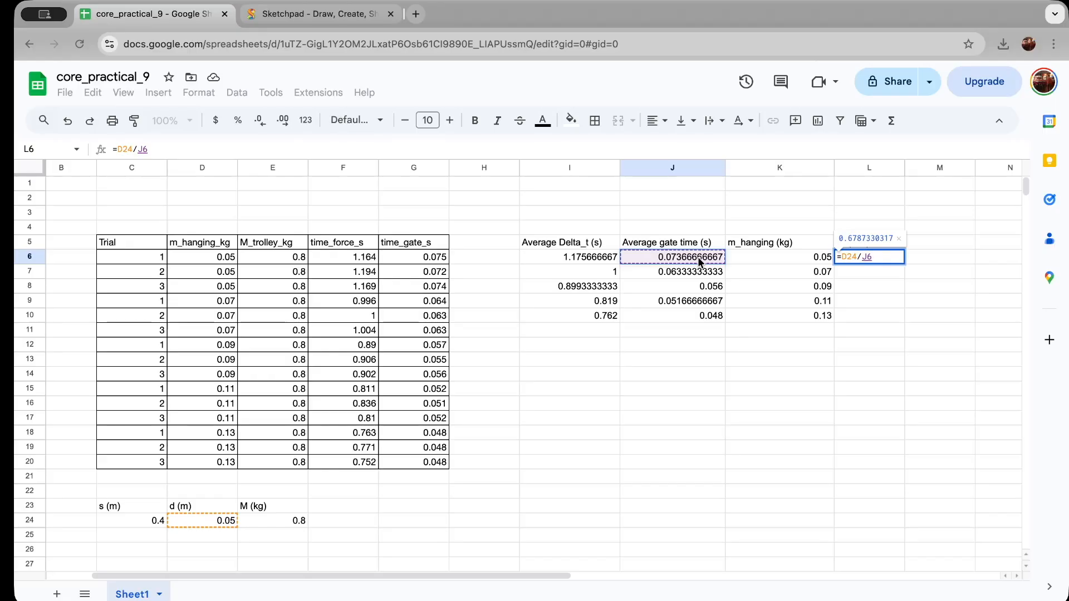
click(871, 273)
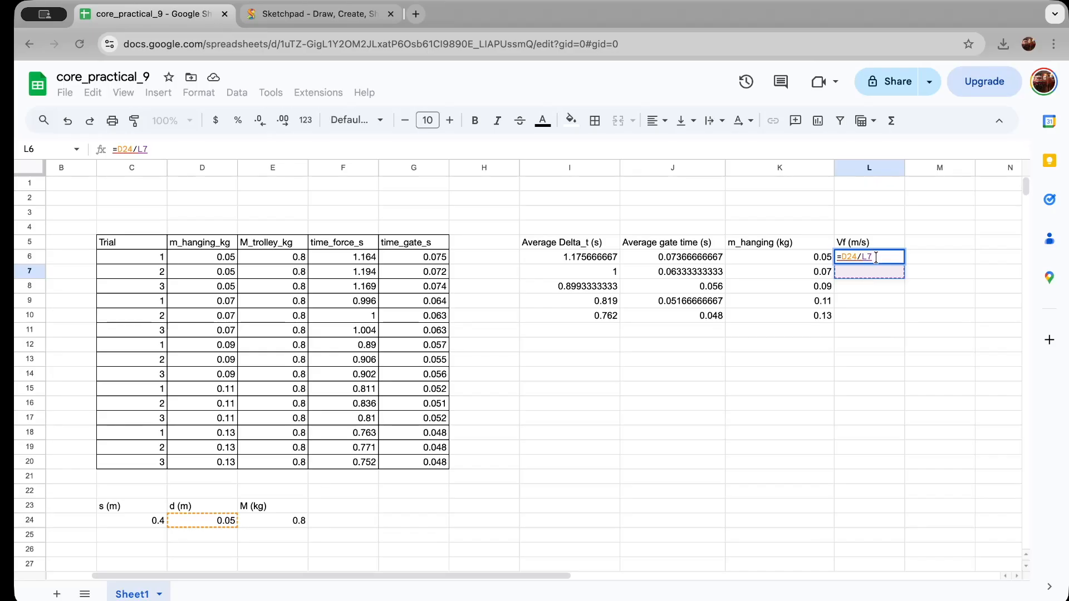
click(688, 259)
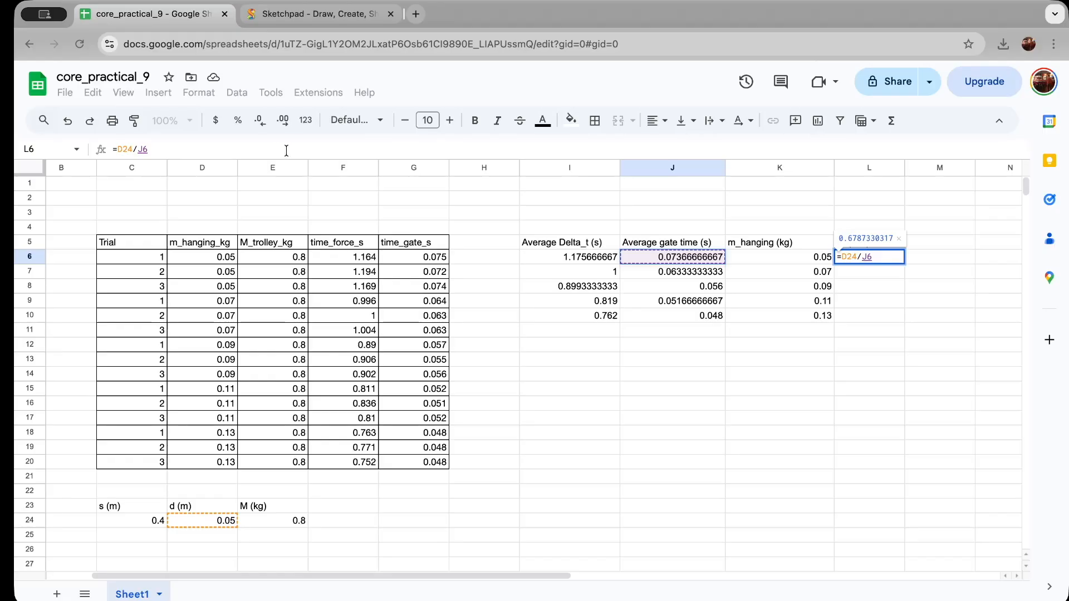
click(207, 147)
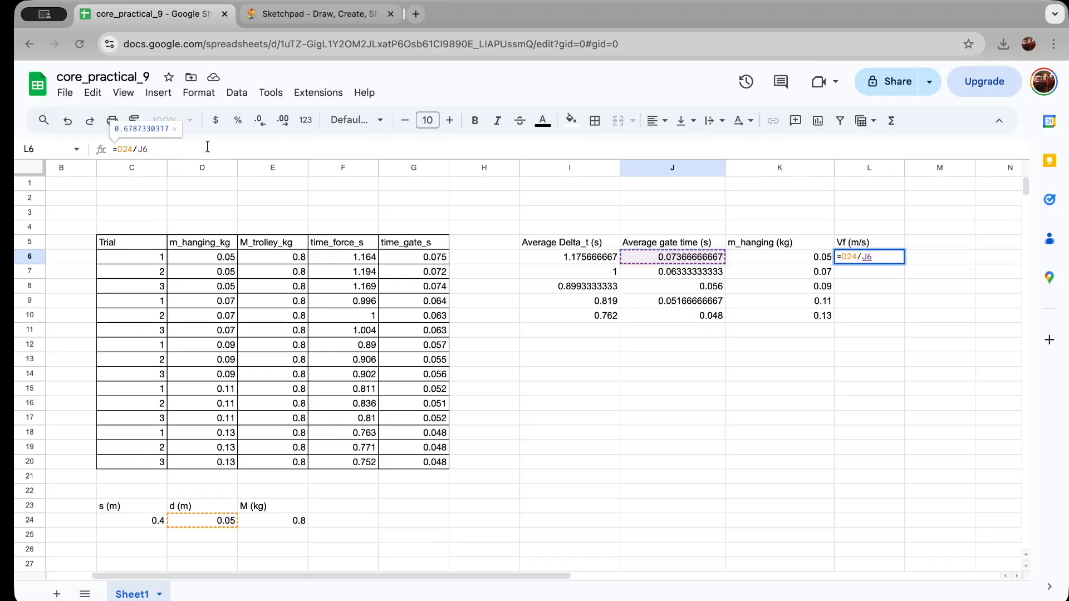
click(216, 184)
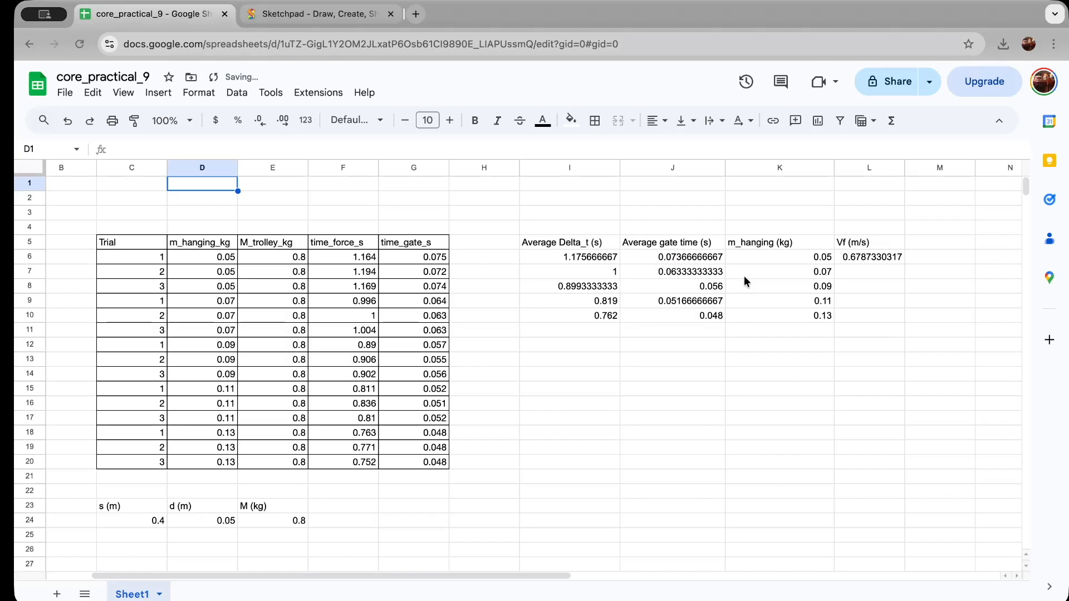
- Copy the Vf formula from L6 down through L10
click(873, 258)
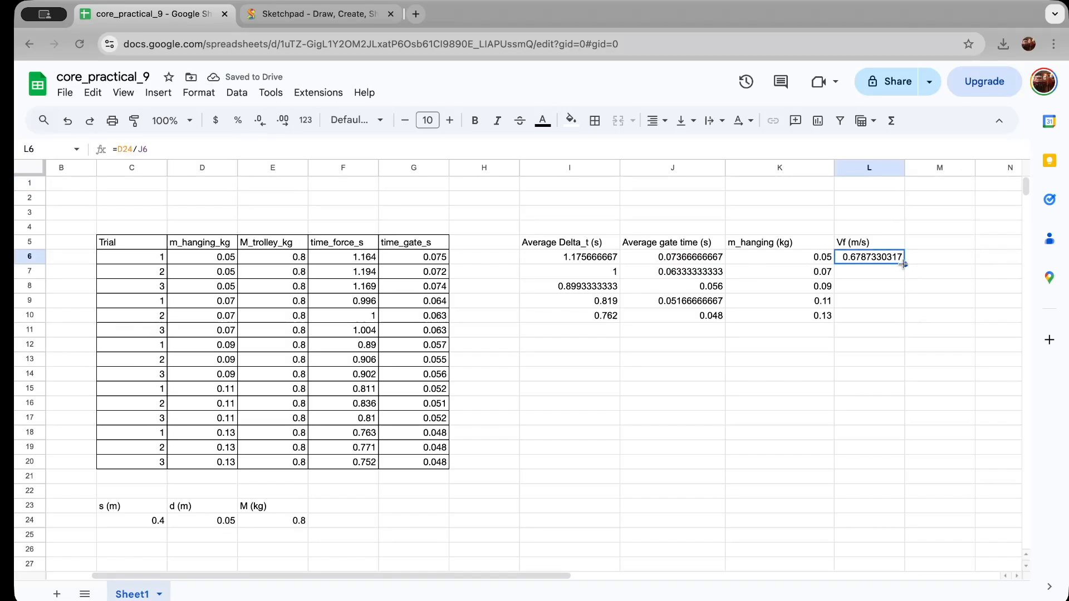
drag(903, 263, 902, 313)
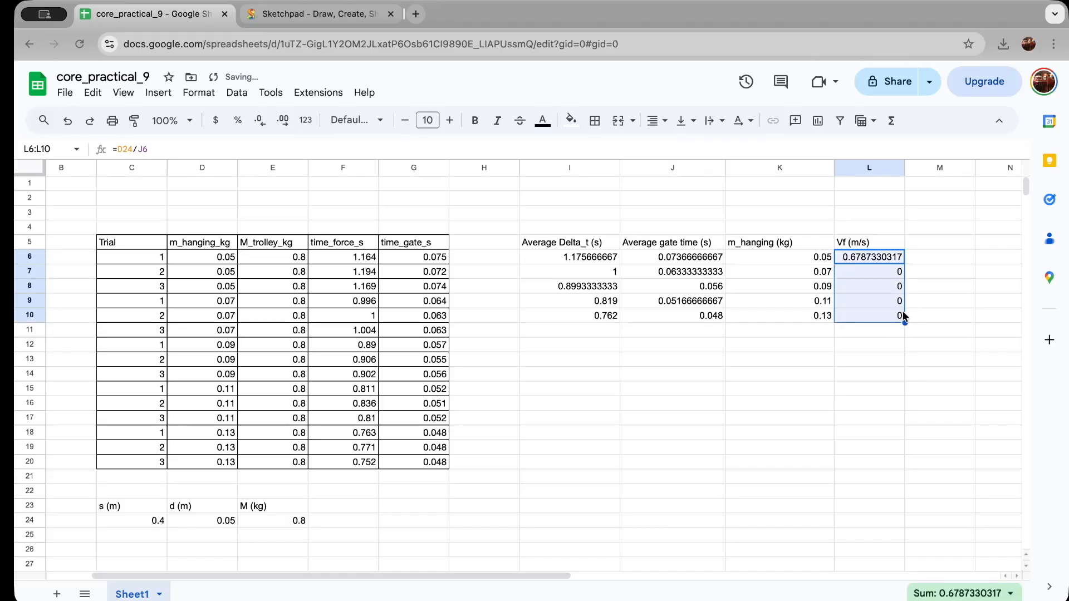
click(899, 260)
drag(904, 265, 906, 316)
- Check the copied Vf formula's reference and replace L7 with =D24/J7, using d and the 0.07 kg row's average gate time
click(890, 258)
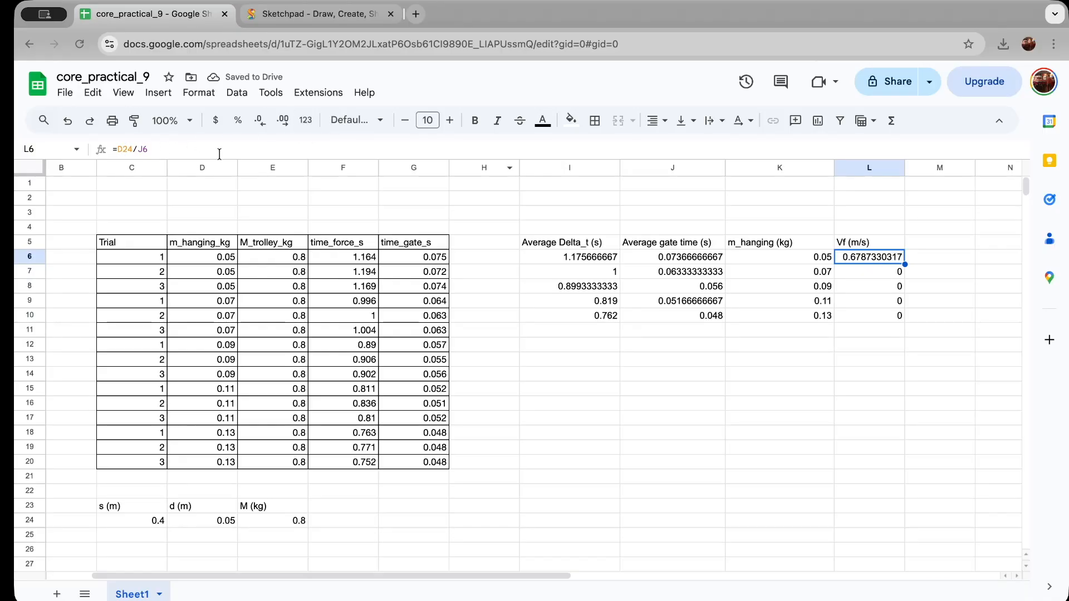
click(891, 277)
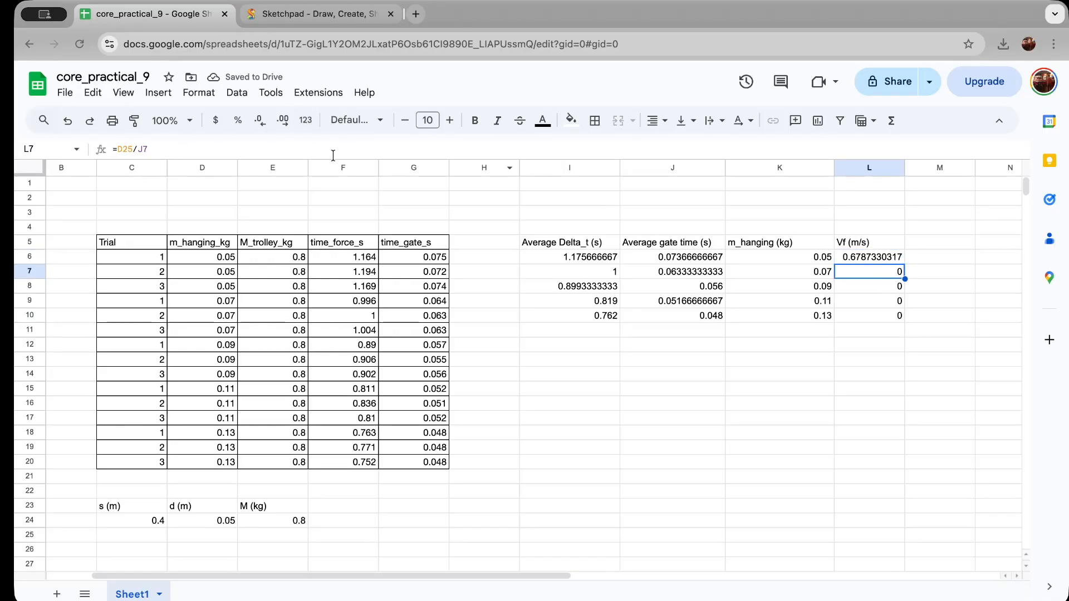
click(218, 517)
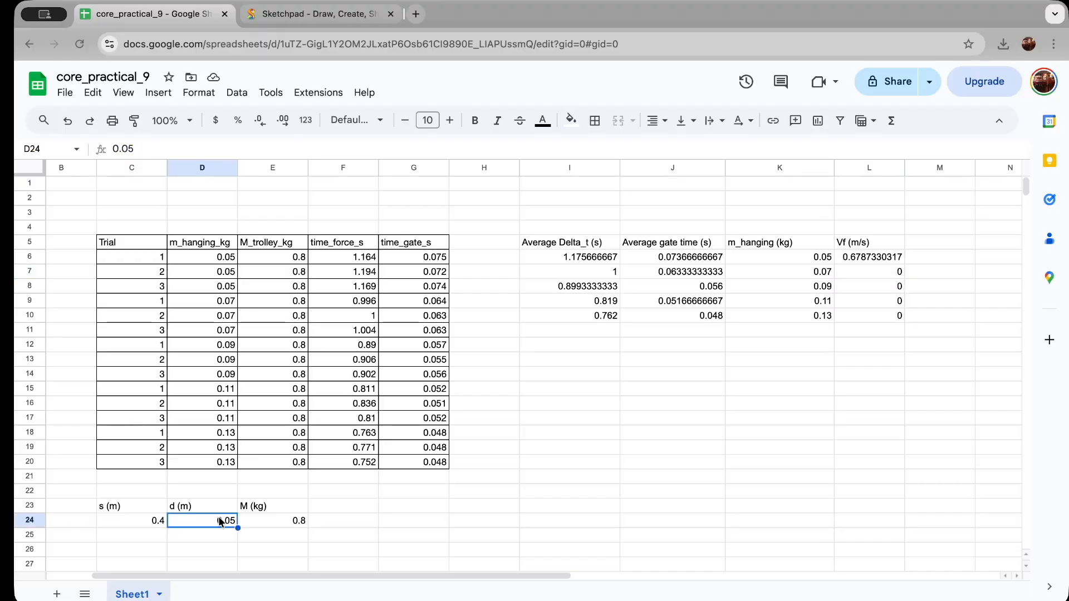
click(880, 271)
text(=)
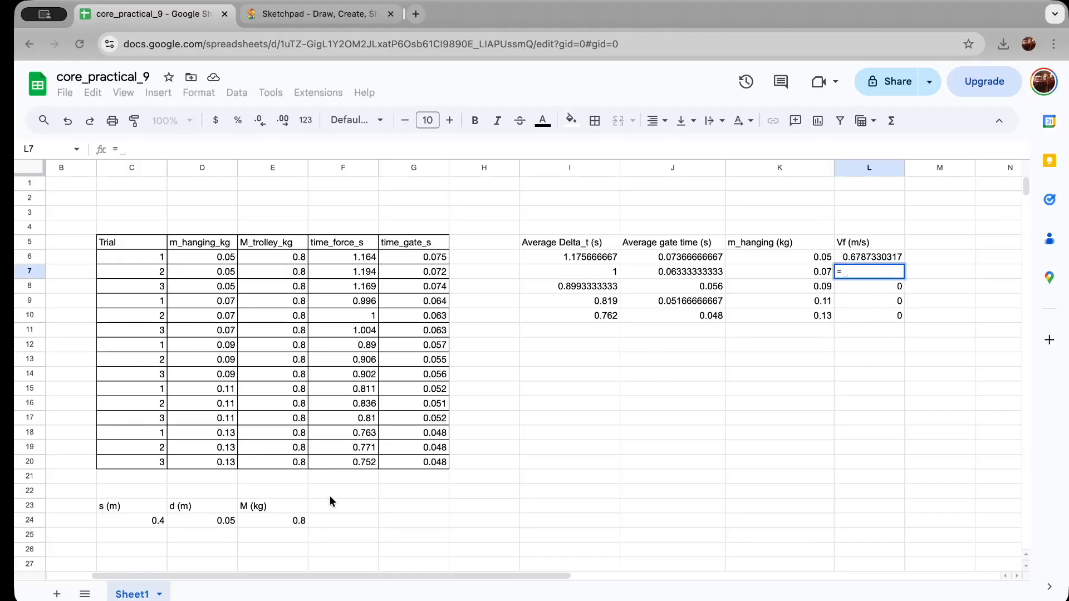
click(196, 522)
text(/)
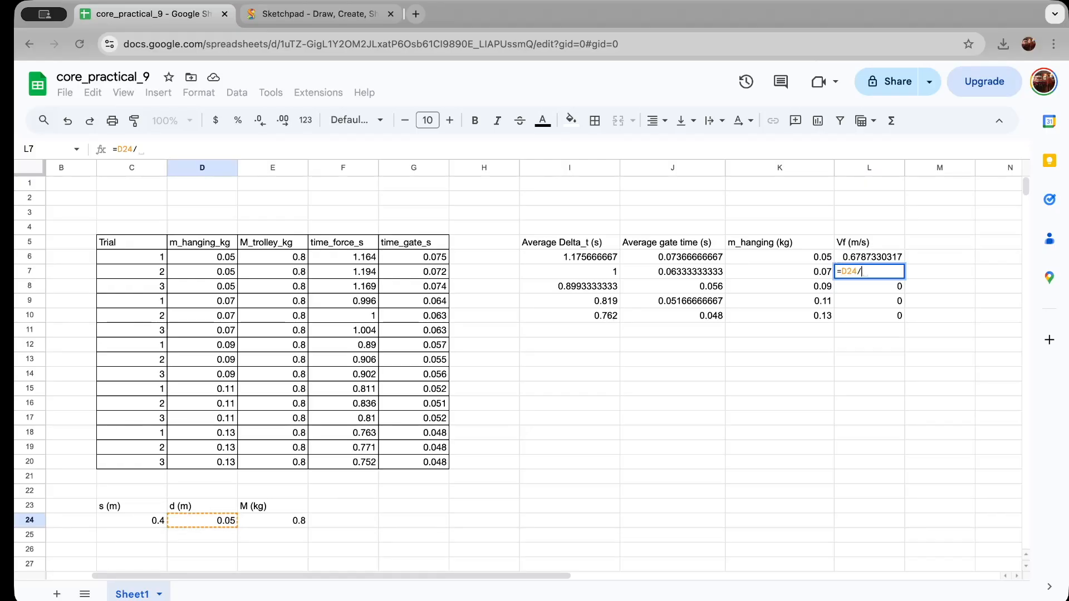
click(684, 270)
click(863, 285)
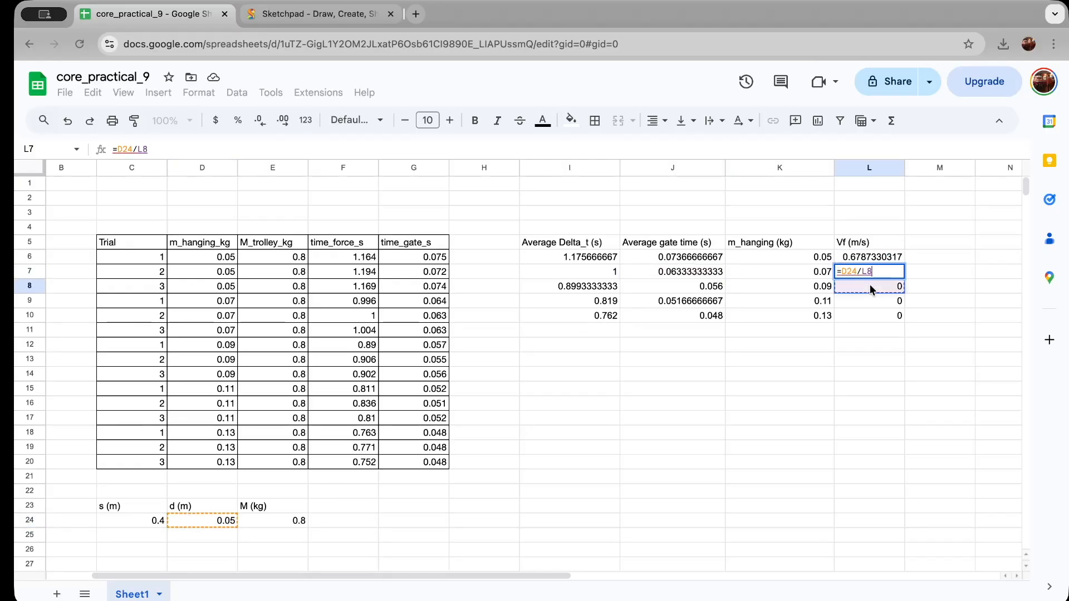
click(697, 270)
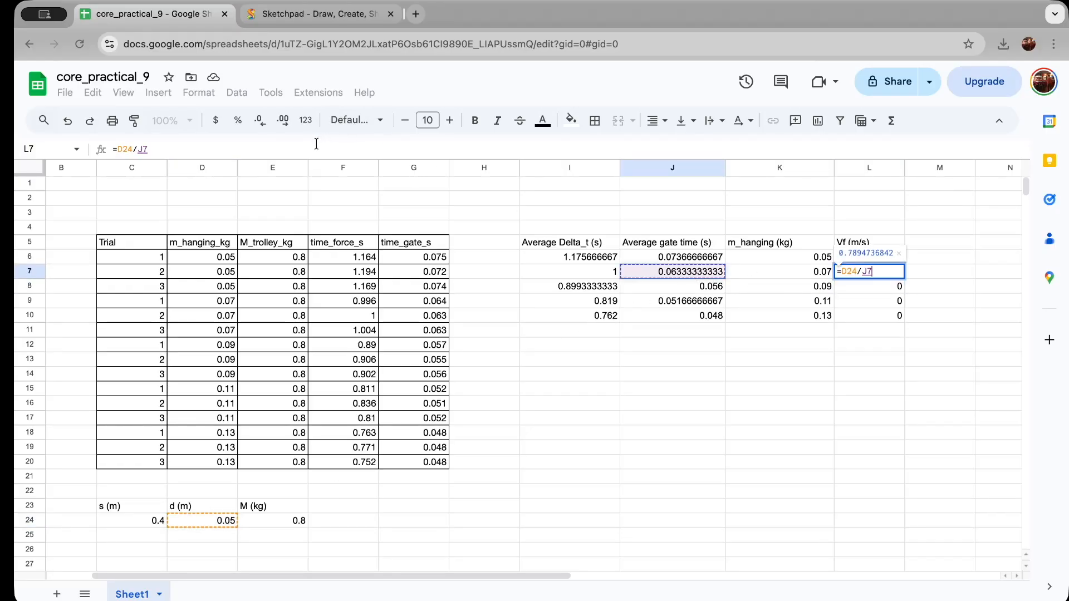
click(205, 152)
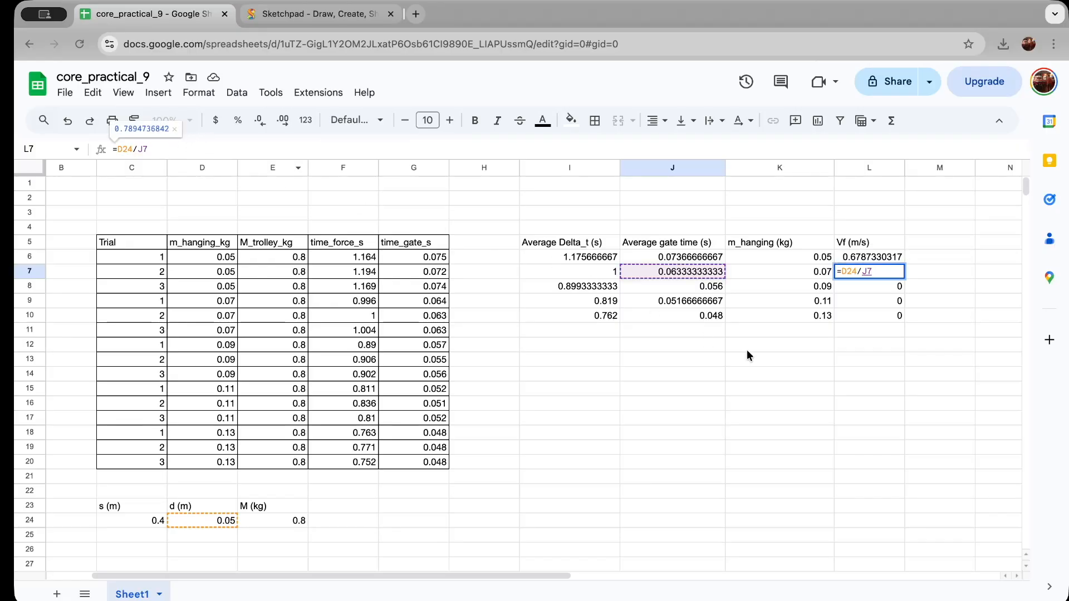
- Commit the formula in L7 and replace the one in L8 with =D24/J8 for the final velocity
click(766, 359)
click(897, 285)
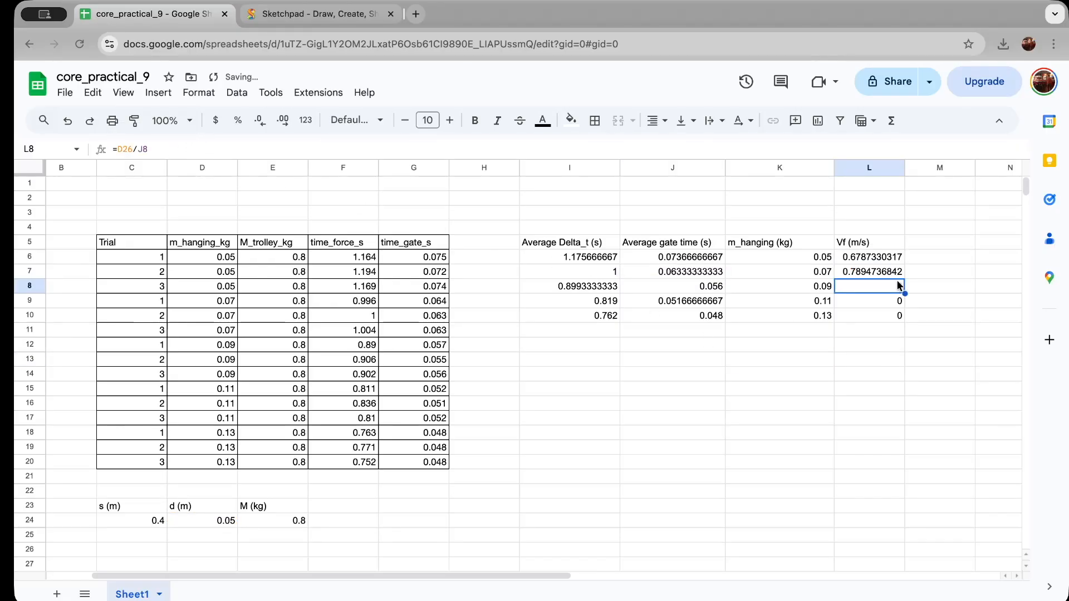
text(=)
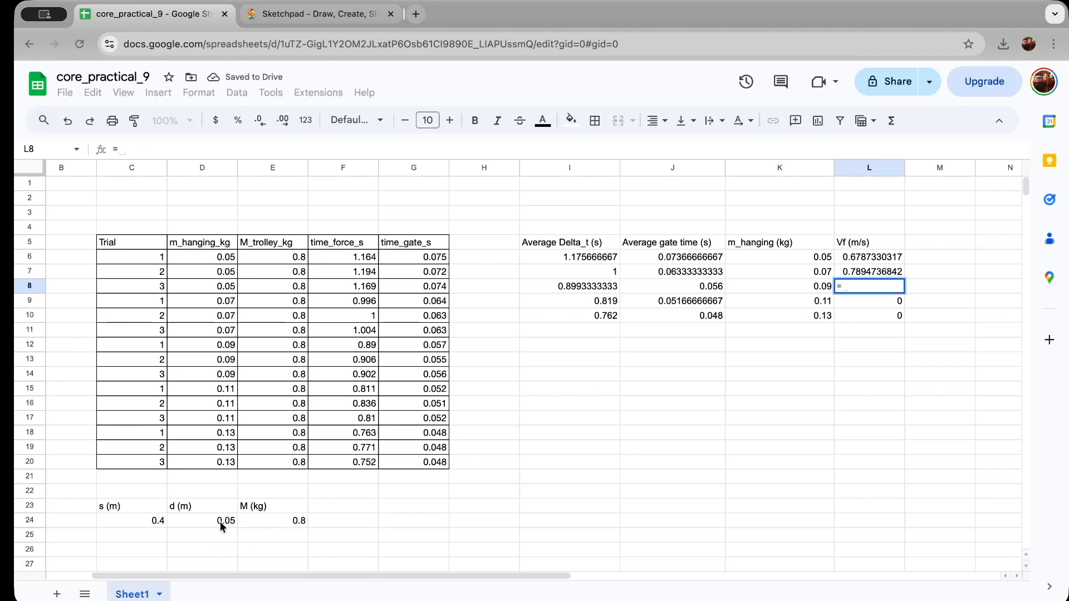
click(221, 522)
text(/)
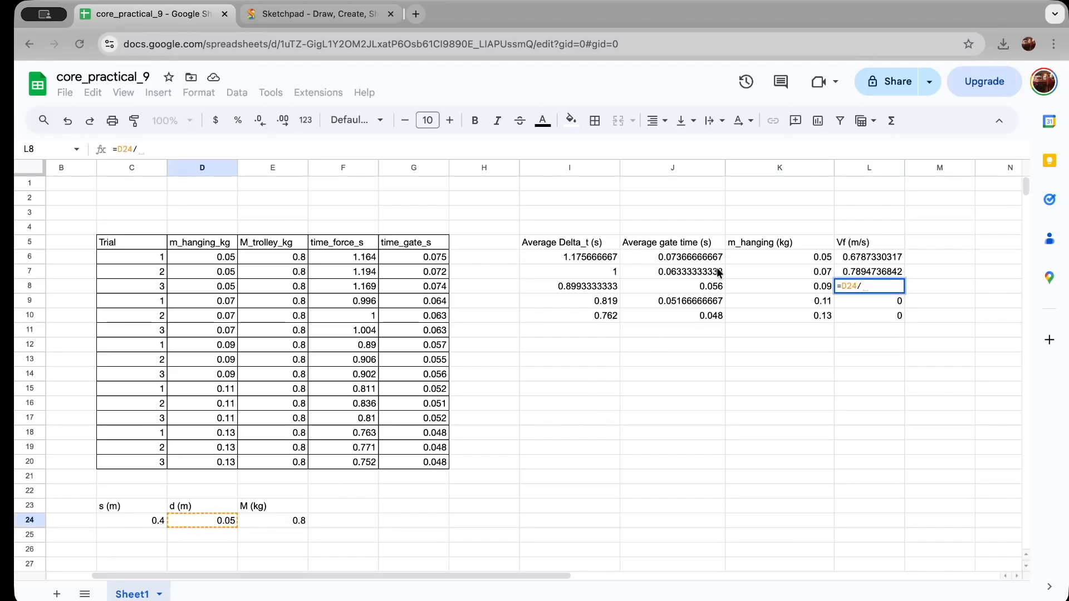
click(715, 287)
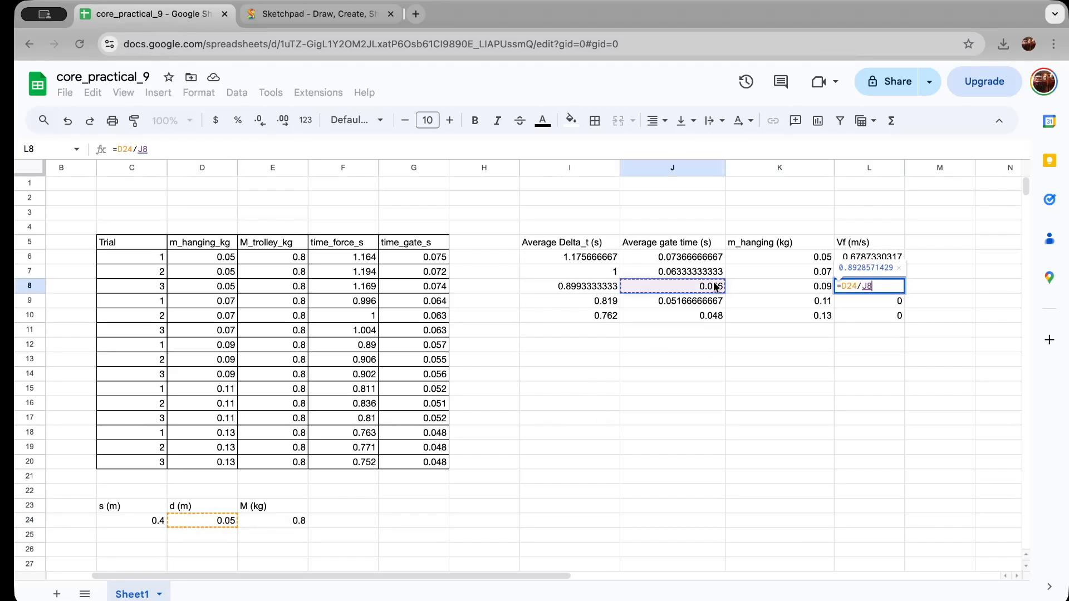
click(209, 148)
click(211, 184)
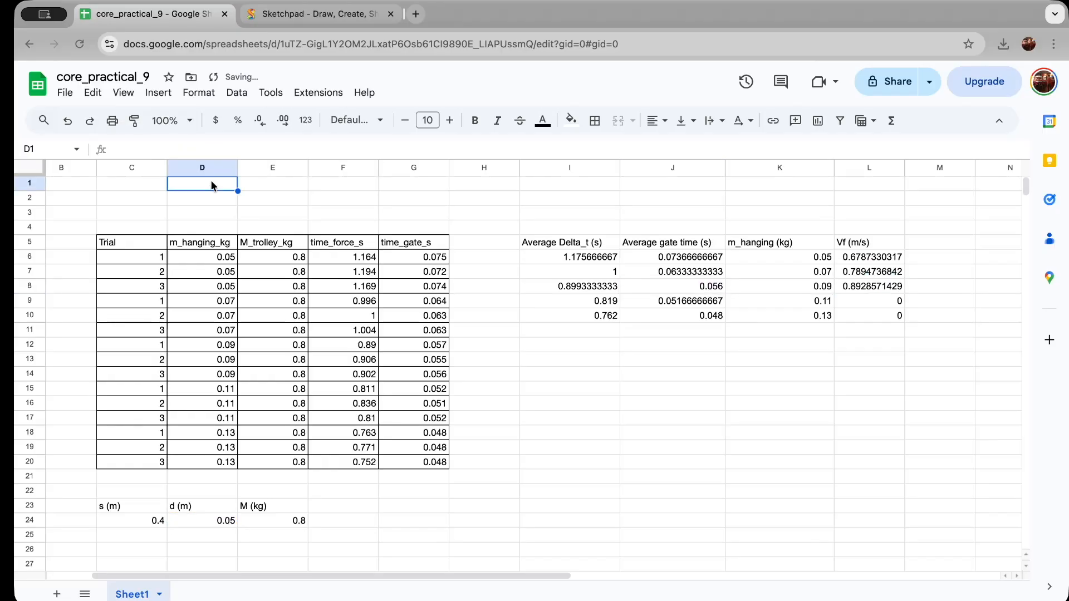
- Replace the Vf formula in L9 with =D24/J9, dividing d by the average gate time
click(885, 300)
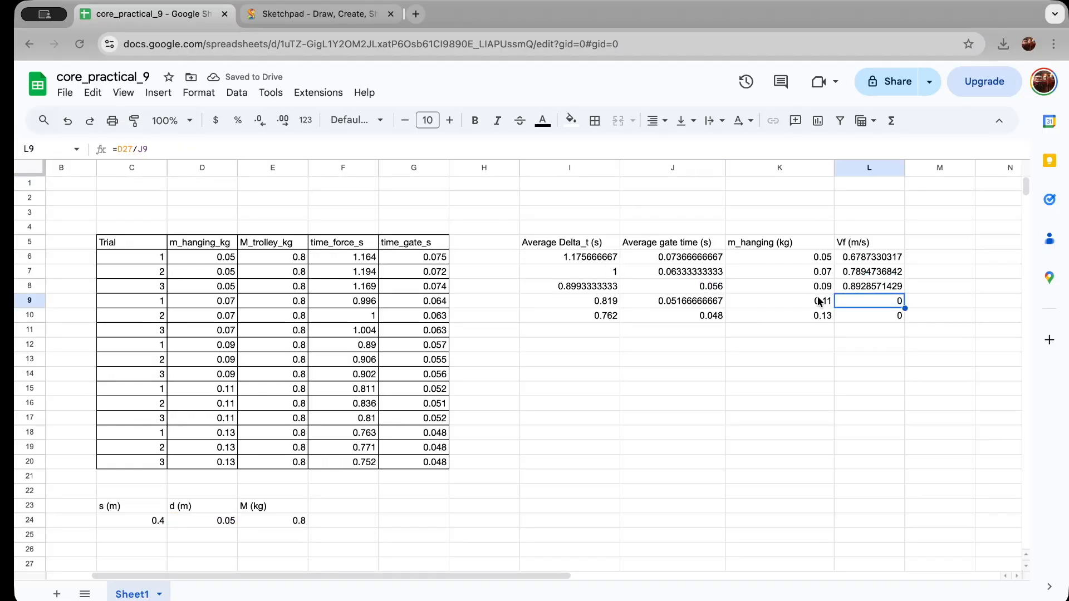
text(=)
click(693, 303)
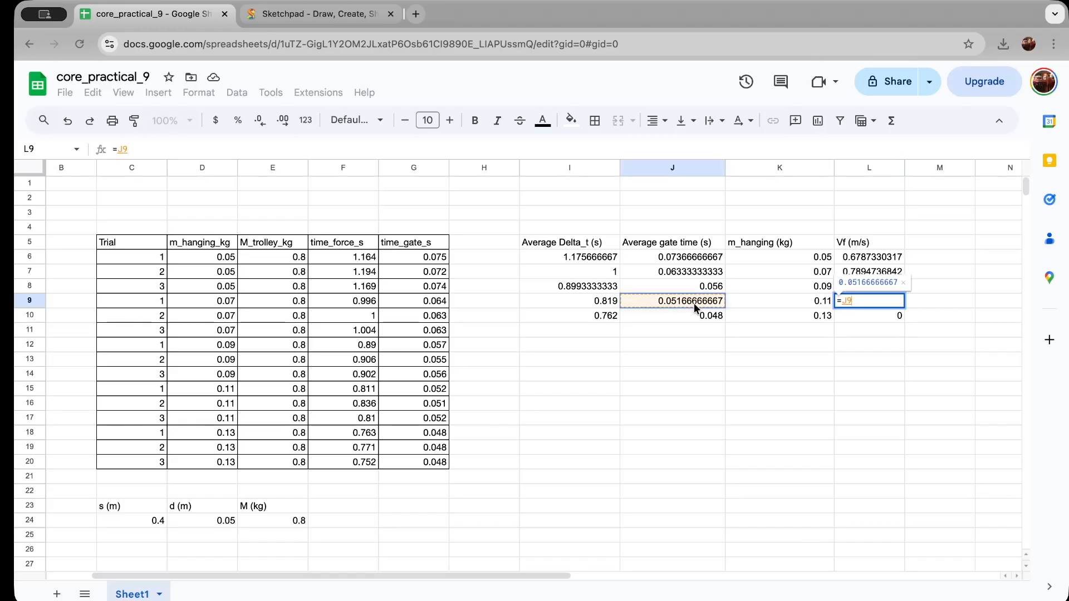
click(223, 520)
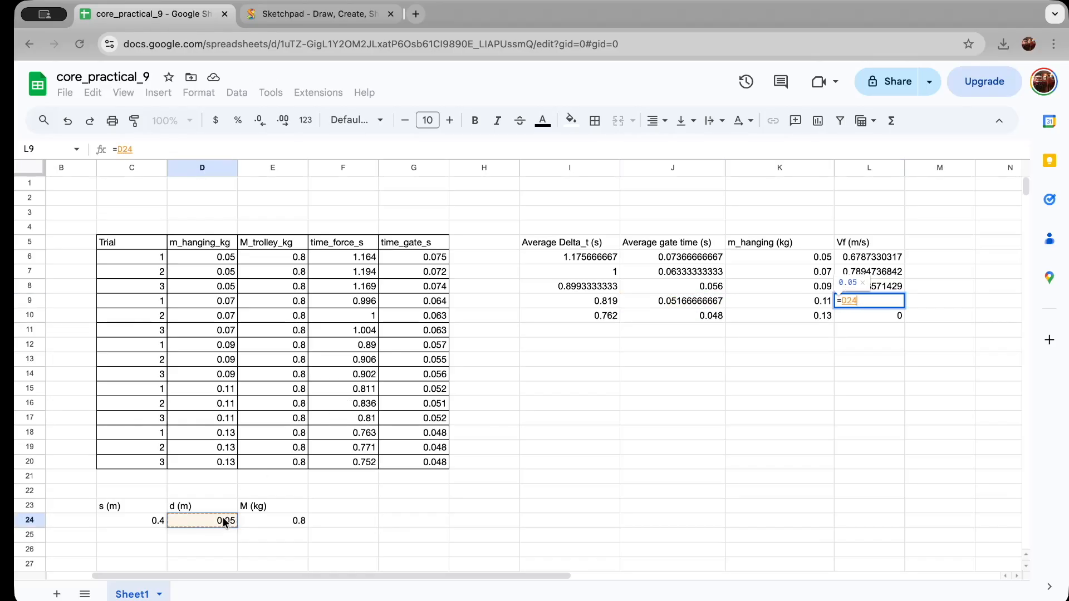
click(245, 149)
text(/)
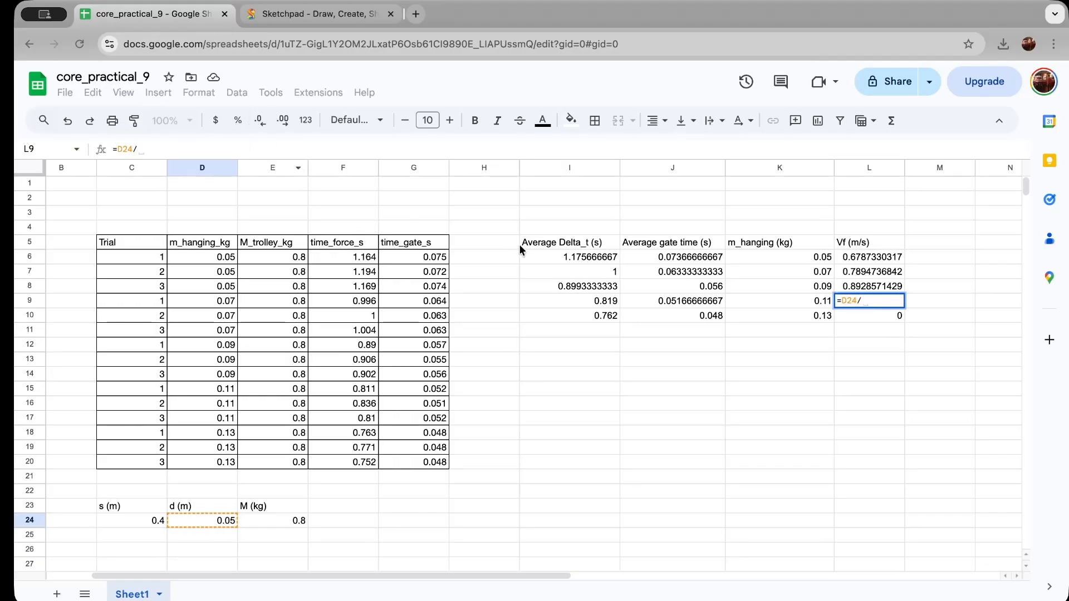
click(694, 300)
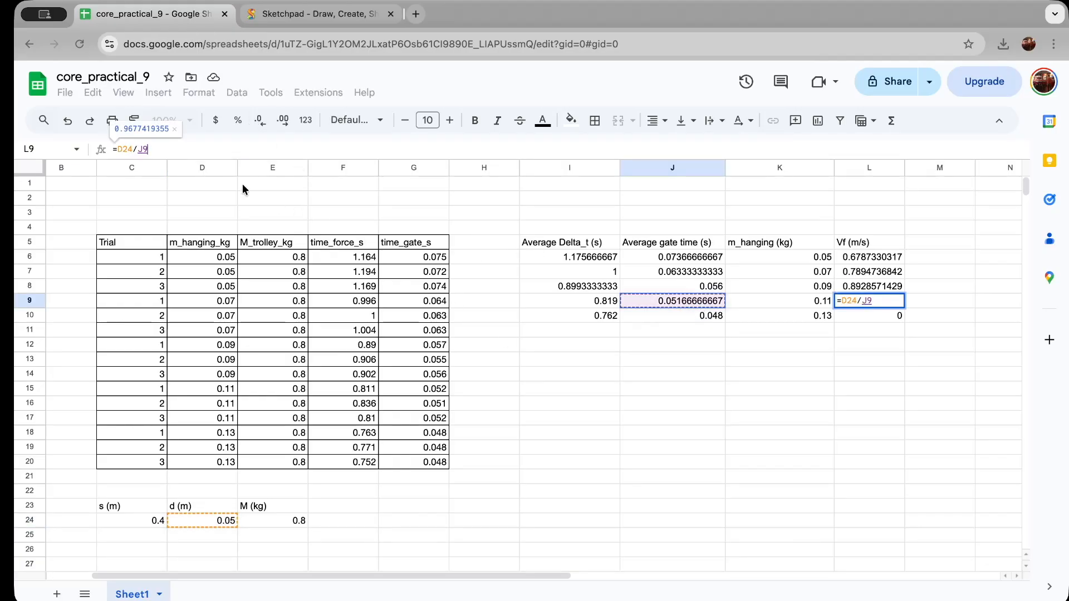
click(217, 183)
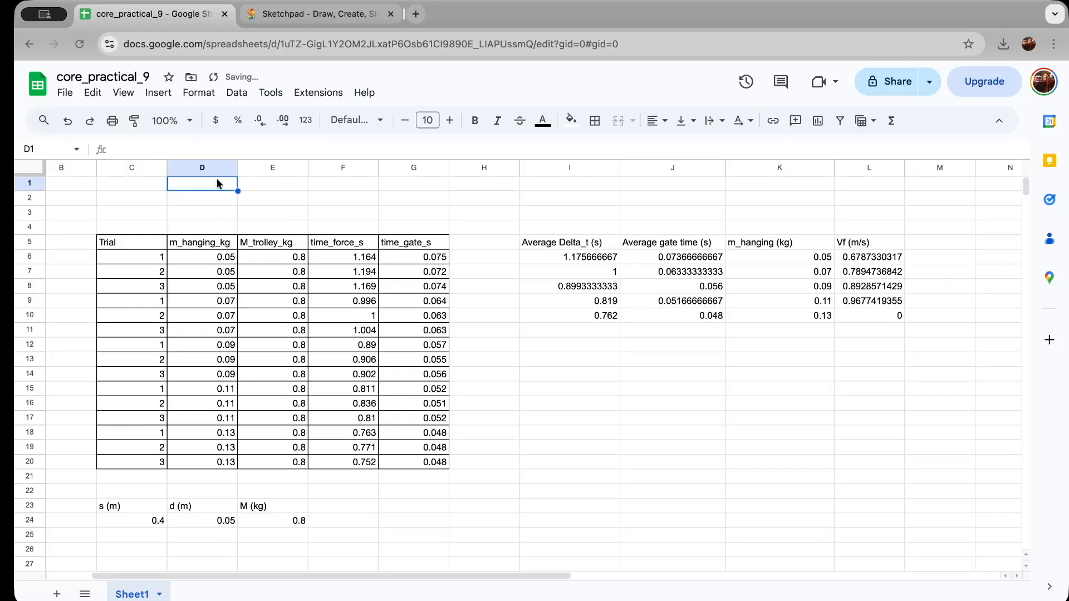
- Replace the Vf formula in L10 with =D24/J10 and review the velocities in L6:L10
click(887, 313)
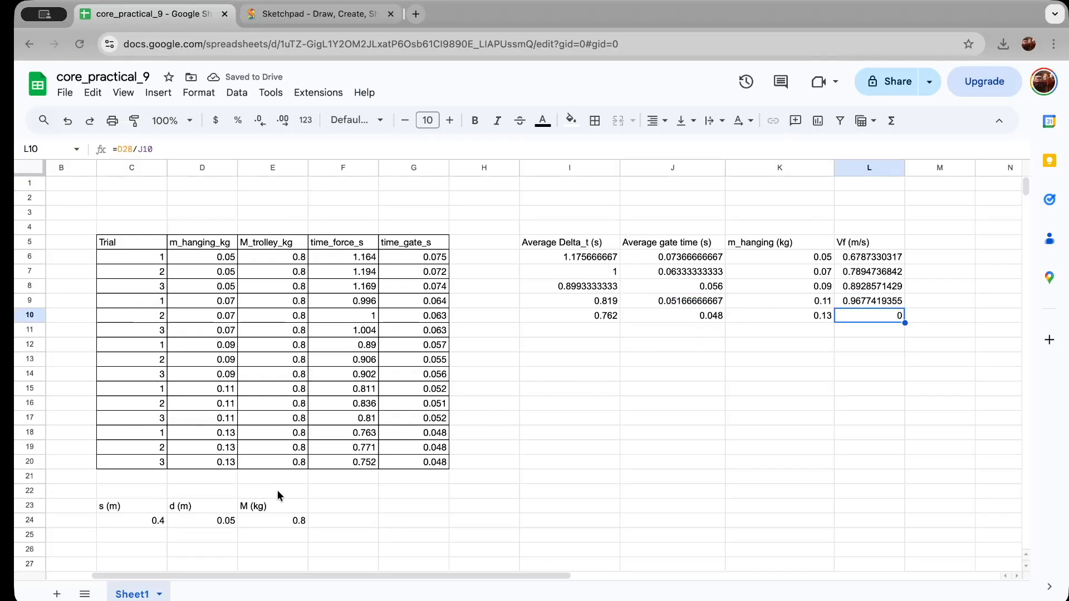
text(=)
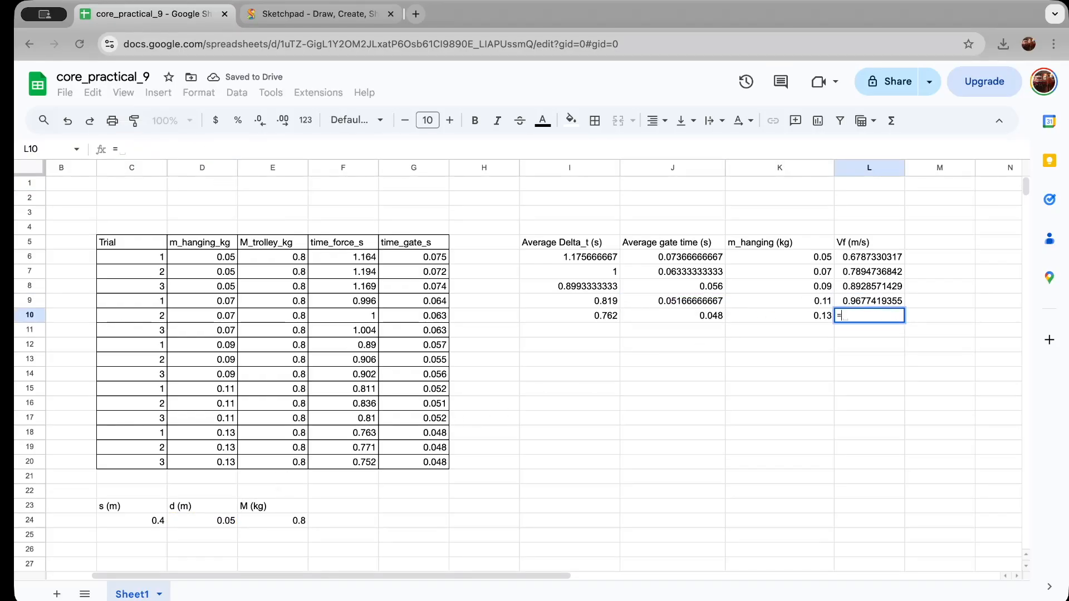
click(215, 522)
text(/)
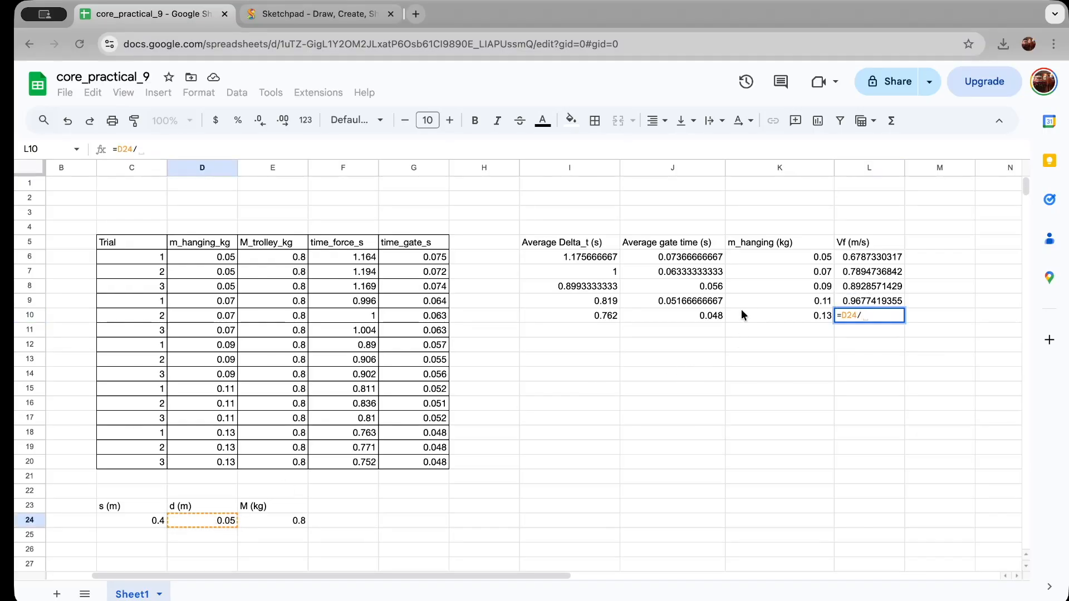
click(711, 315)
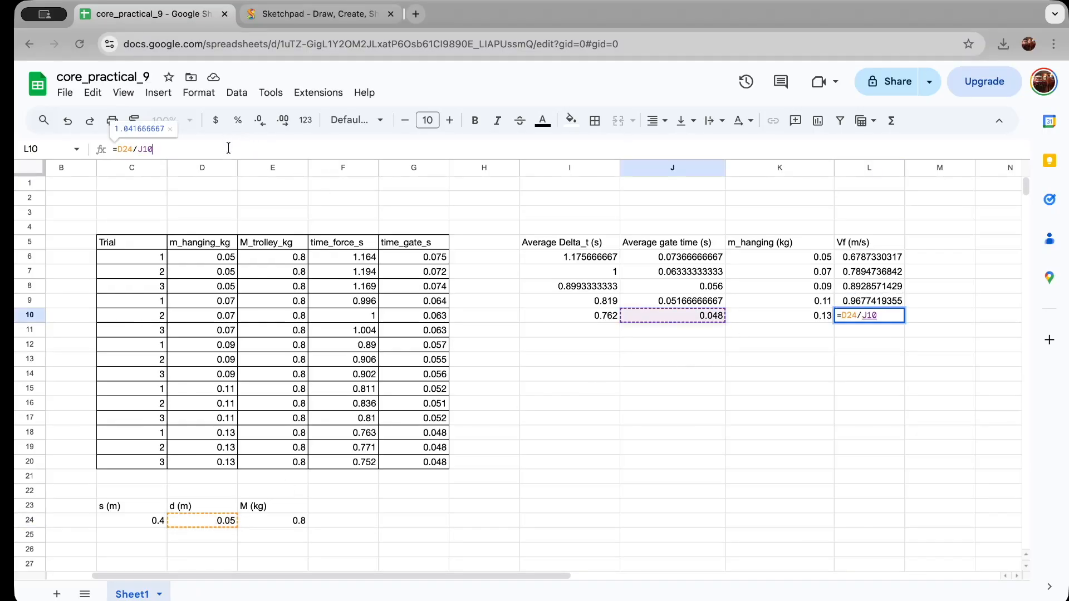
click(261, 183)
click(873, 327)
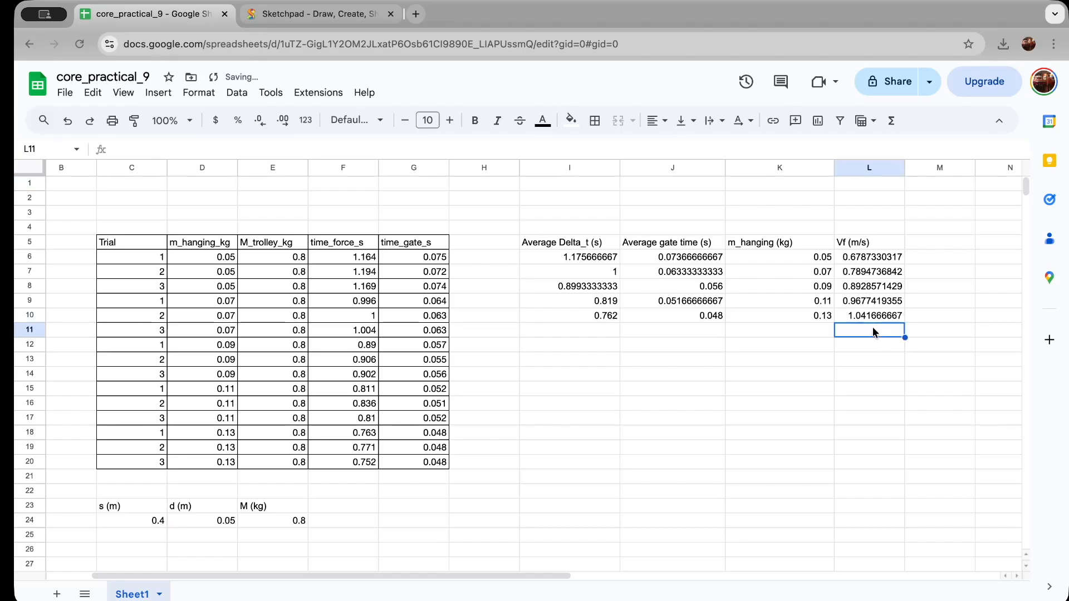
drag(885, 257, 888, 322)
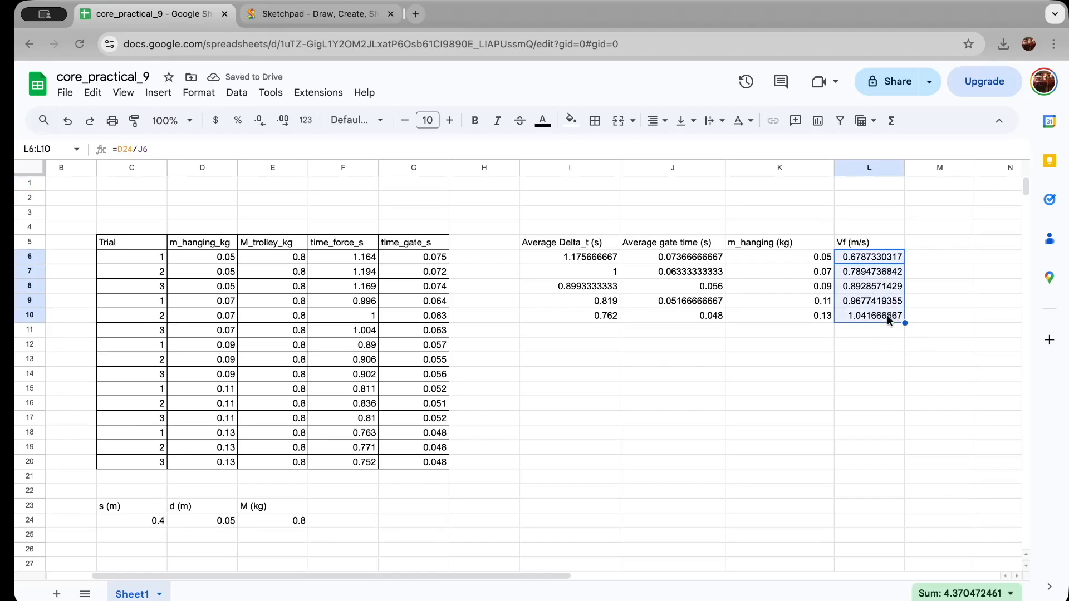
click(885, 312)
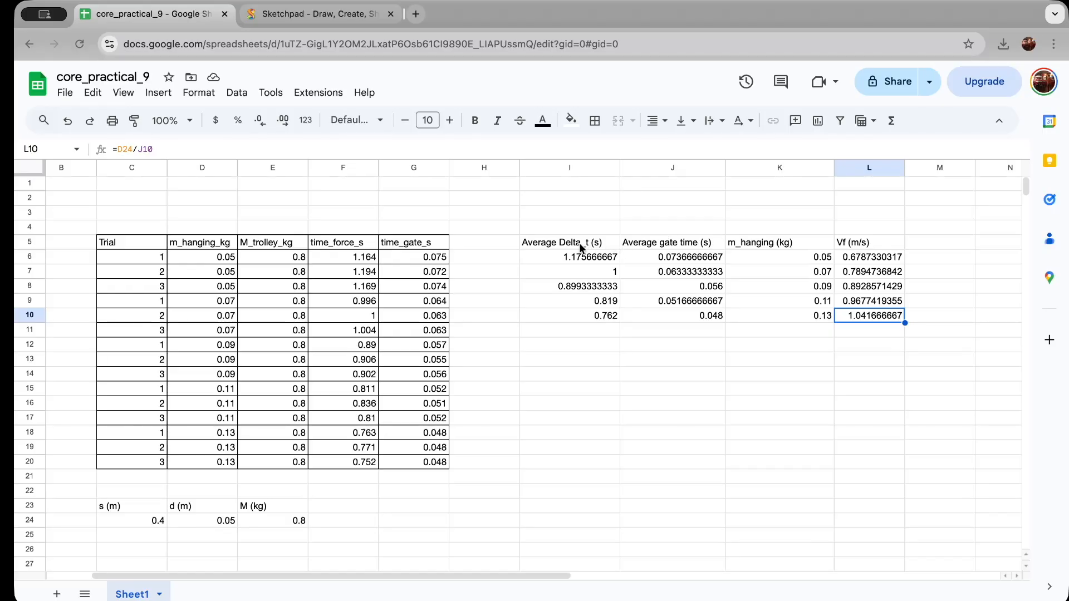
- Switch to the Sketchpad drawing and erase the handwritten F Δt = ΔP equation and its arrows below the trolley with the Eraser
click(322, 14)
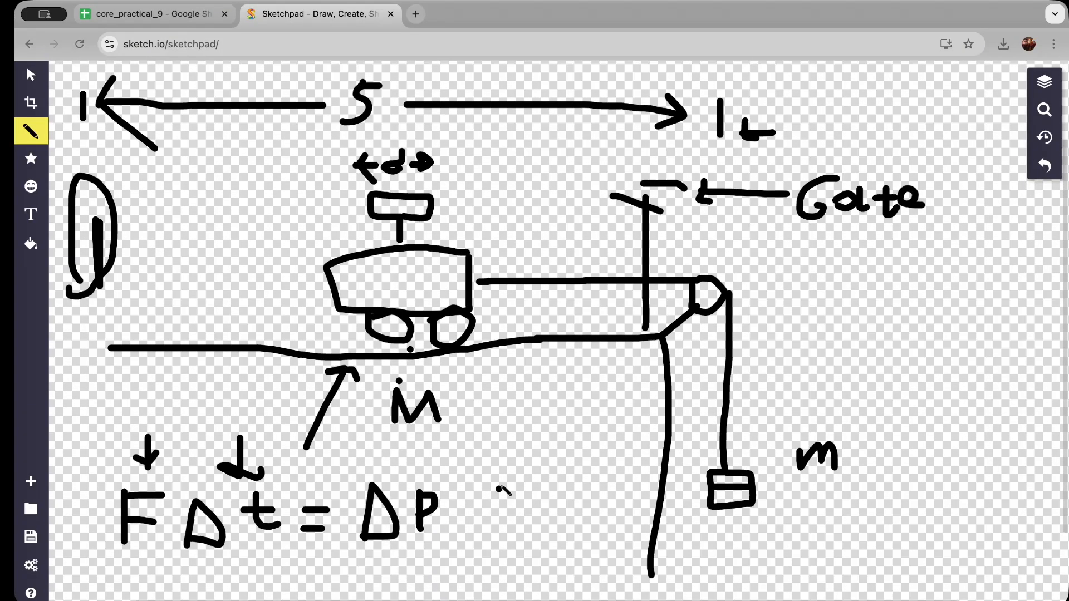
click(43, 141)
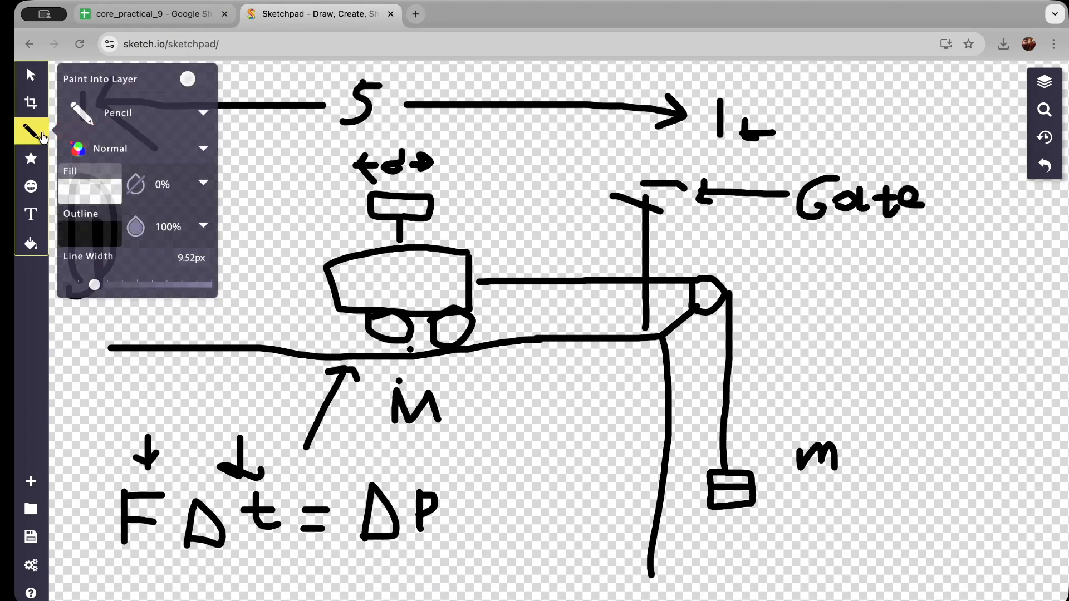
click(204, 115)
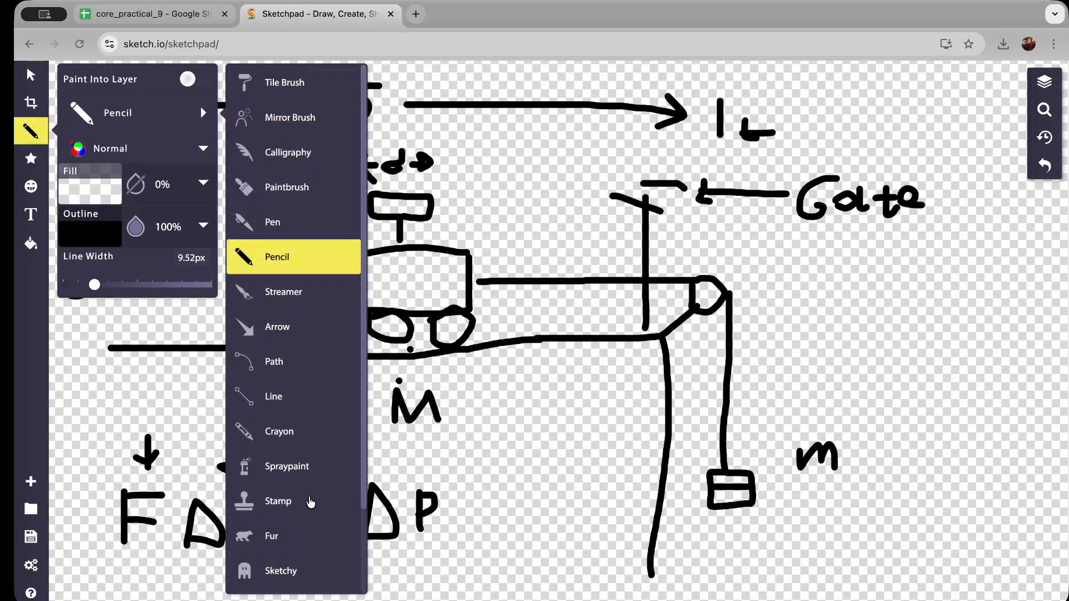
scroll(304, 484, down, 3)
click(299, 576)
mouse_move(148, 452)
mouse_down()
mouse_move(125, 528)
mouse_move(192, 518)
mouse_move(229, 430)
mouse_move(175, 499)
mouse_move(239, 468)
mouse_move(267, 518)
mouse_move(328, 508)
mouse_move(310, 506)
mouse_move(362, 542)
mouse_move(429, 505)
mouse_move(398, 545)
mouse_up()
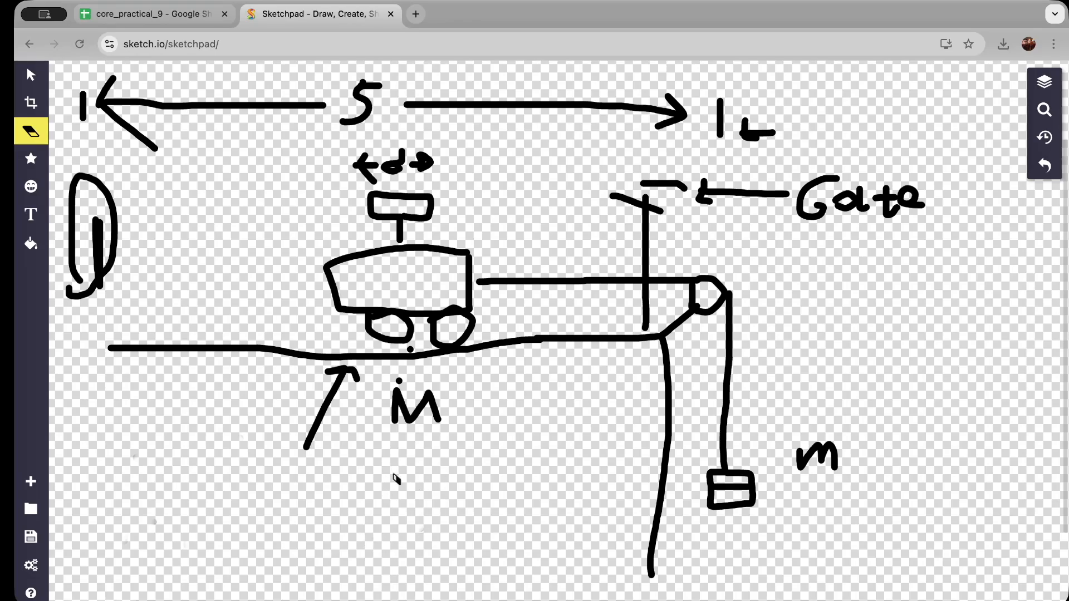
- Handwrite the equation mgΔt = MV with the Pencil in the cleared area below the trolley
click(32, 133)
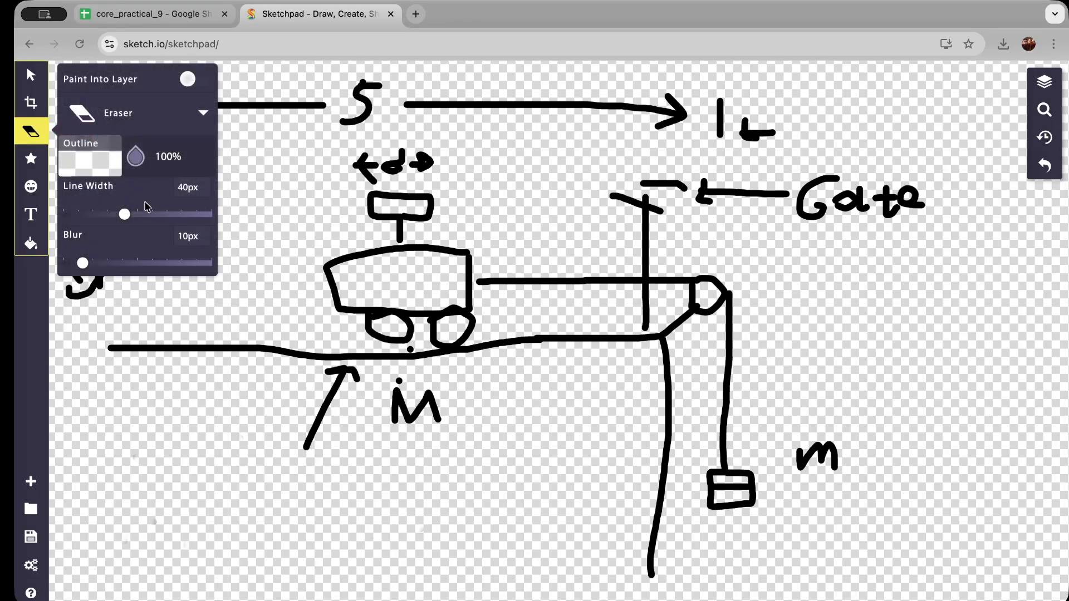
click(203, 112)
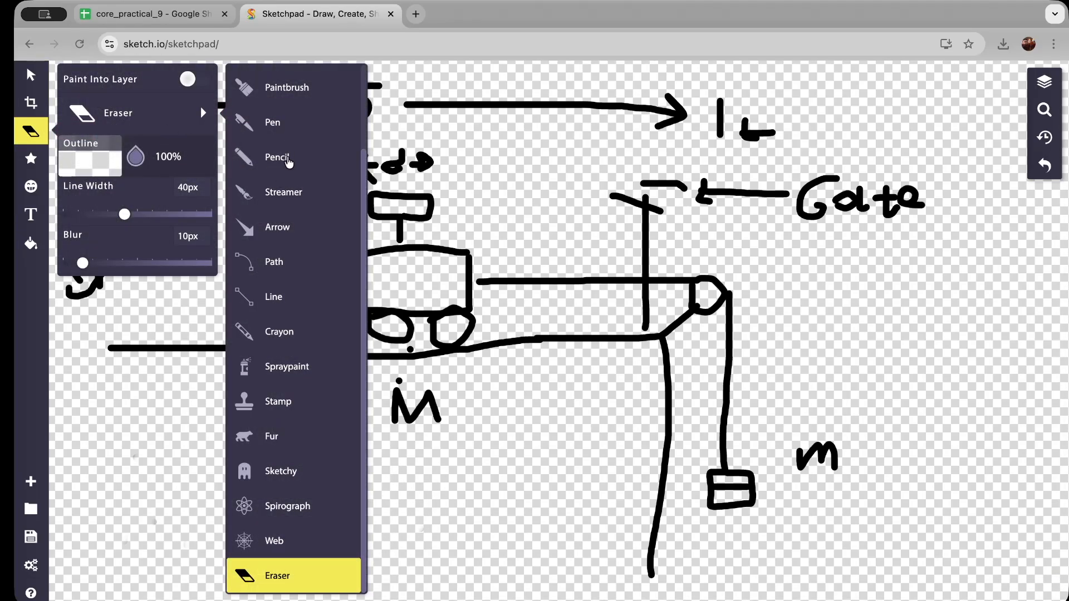
click(289, 161)
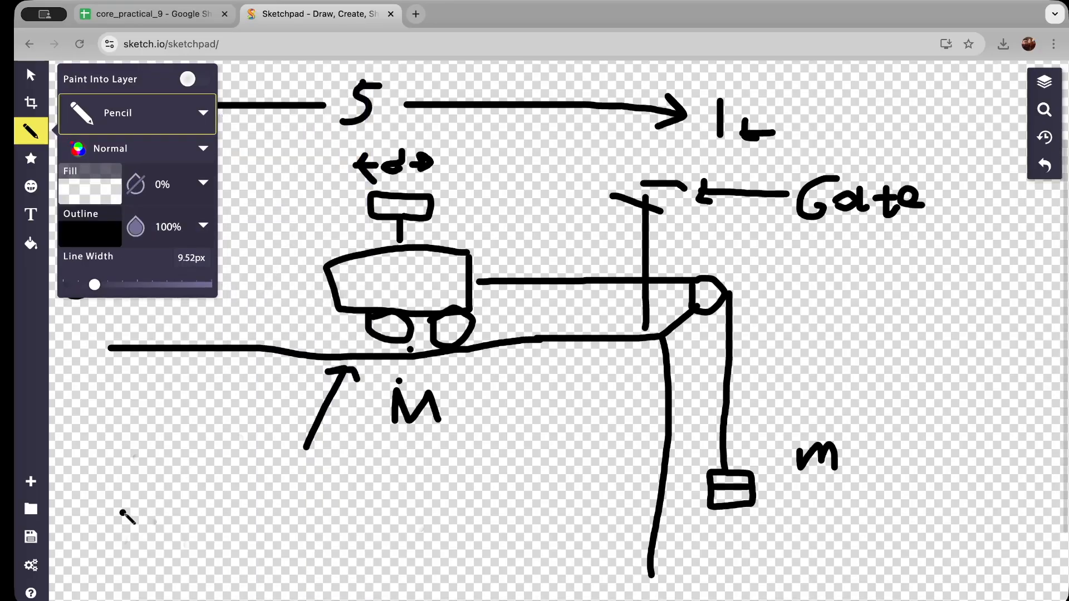
mouse_move(118, 488)
mouse_down()
mouse_move(119, 511)
mouse_move(162, 514)
mouse_move(161, 526)
mouse_up()
mouse_move(192, 506)
mouse_down()
mouse_move(192, 518)
mouse_move(184, 506)
mouse_move(210, 521)
mouse_move(171, 546)
mouse_up()
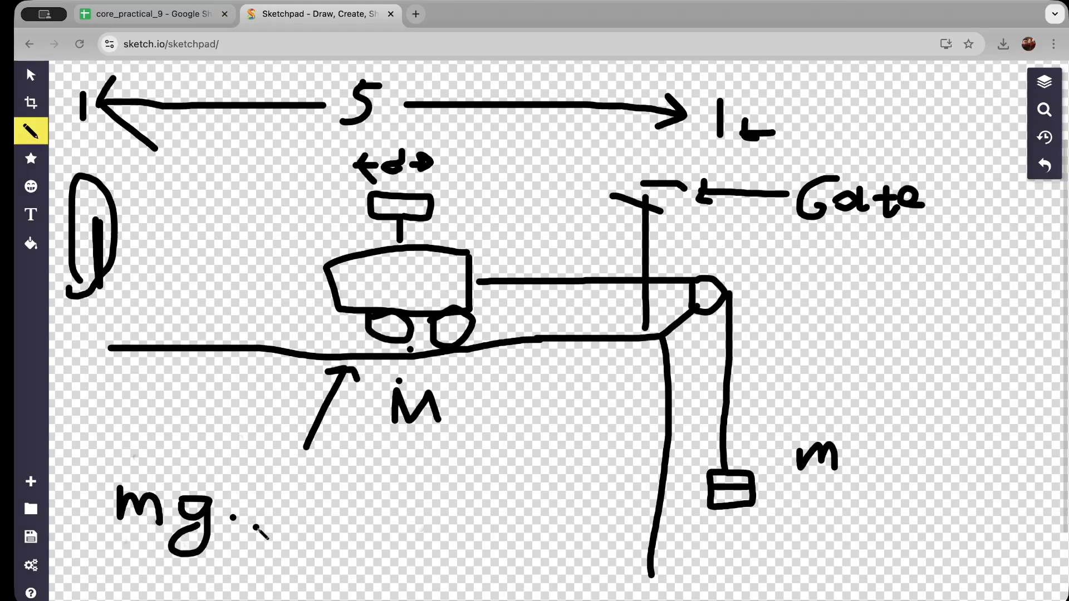
mouse_move(233, 528)
mouse_down()
mouse_move(233, 509)
mouse_move(263, 532)
mouse_move(234, 528)
mouse_up()
mouse_move(290, 489)
mouse_down()
mouse_move(304, 526)
mouse_move(307, 515)
mouse_up()
mouse_move(277, 513)
mouse_down()
mouse_move(323, 508)
mouse_move(387, 522)
mouse_move(383, 538)
mouse_move(403, 538)
mouse_move(451, 504)
mouse_move(493, 502)
mouse_move(506, 542)
mouse_move(554, 552)
mouse_move(564, 511)
mouse_up()
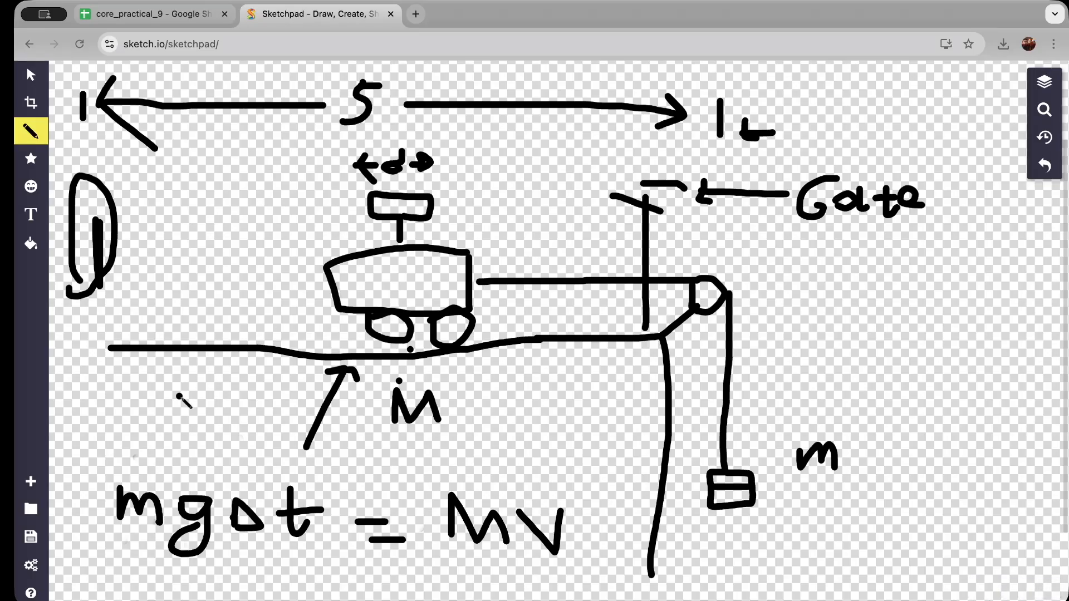
- Circle the variables m, Δt and V in the handwritten equation, undoing the stray last mark
mouse_move(117, 459)
mouse_down()
mouse_move(118, 520)
mouse_move(125, 460)
mouse_up()
mouse_move(287, 461)
mouse_down()
mouse_move(238, 519)
mouse_move(327, 482)
mouse_move(280, 472)
mouse_up()
mouse_move(563, 469)
mouse_down()
mouse_move(543, 486)
mouse_move(535, 555)
mouse_move(543, 470)
mouse_move(522, 499)
mouse_up()
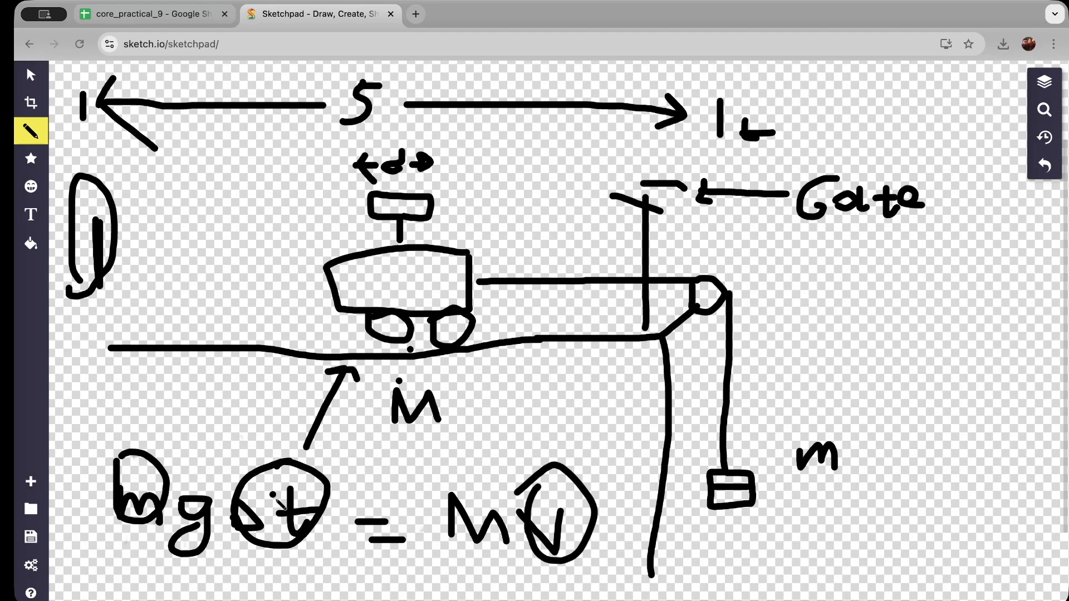
click(454, 430)
key(super+z)
- Return to the core_practical_9 spreadsheet and enter the column heading "m_hanging*Average Delta" in M5
click(164, 16)
click(940, 244)
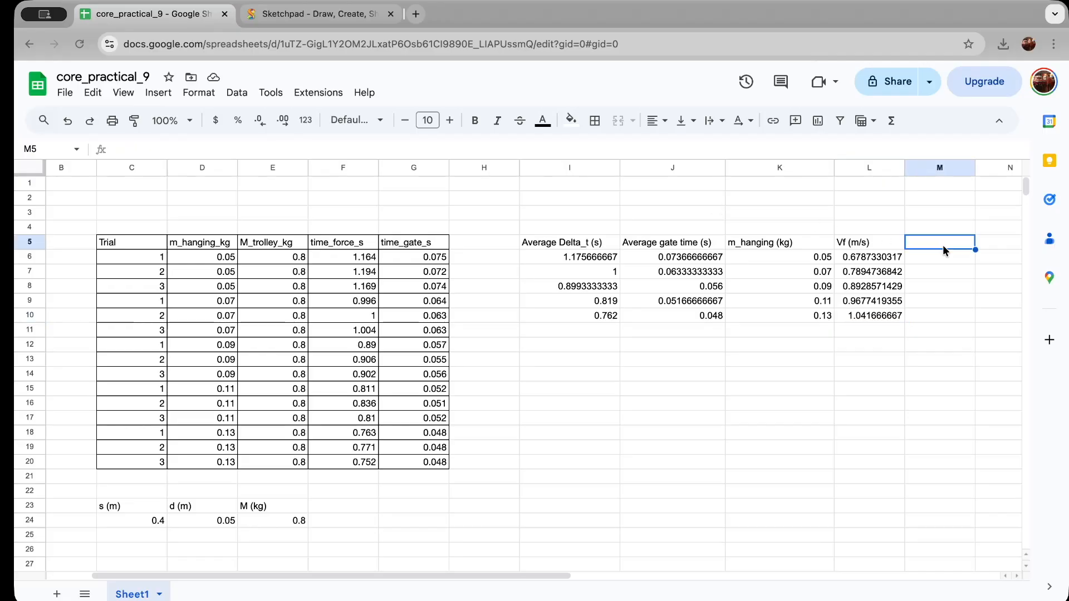
text(m)
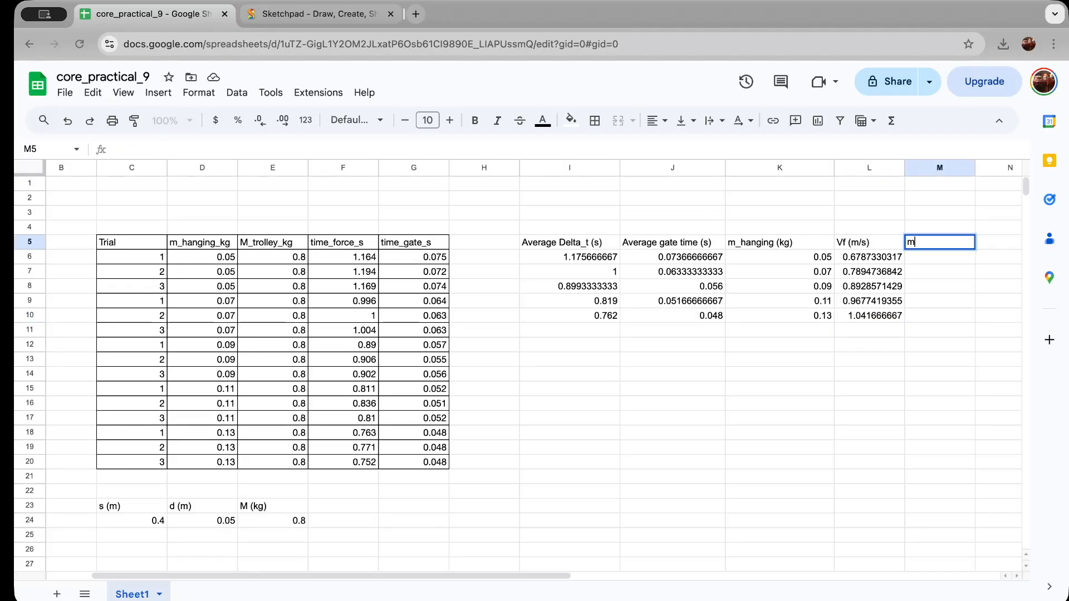
text(_hanging*Average Delt)
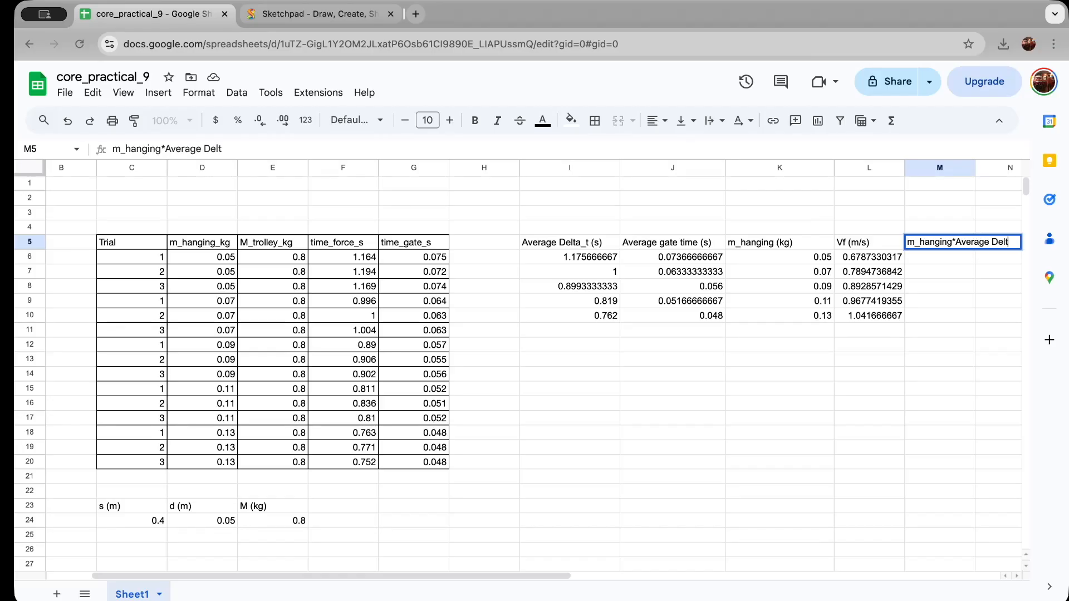
text(a)
key(Return)
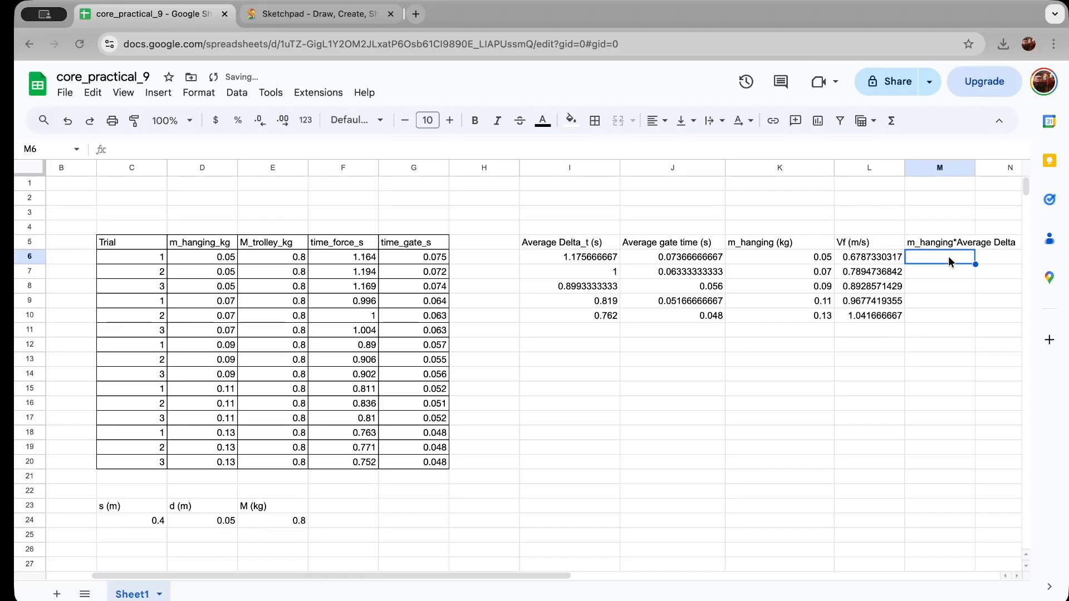
- Calculate m_hanging*Average Delta in M6 with the formula =I6*K6 and fill it down to M10
text(=)
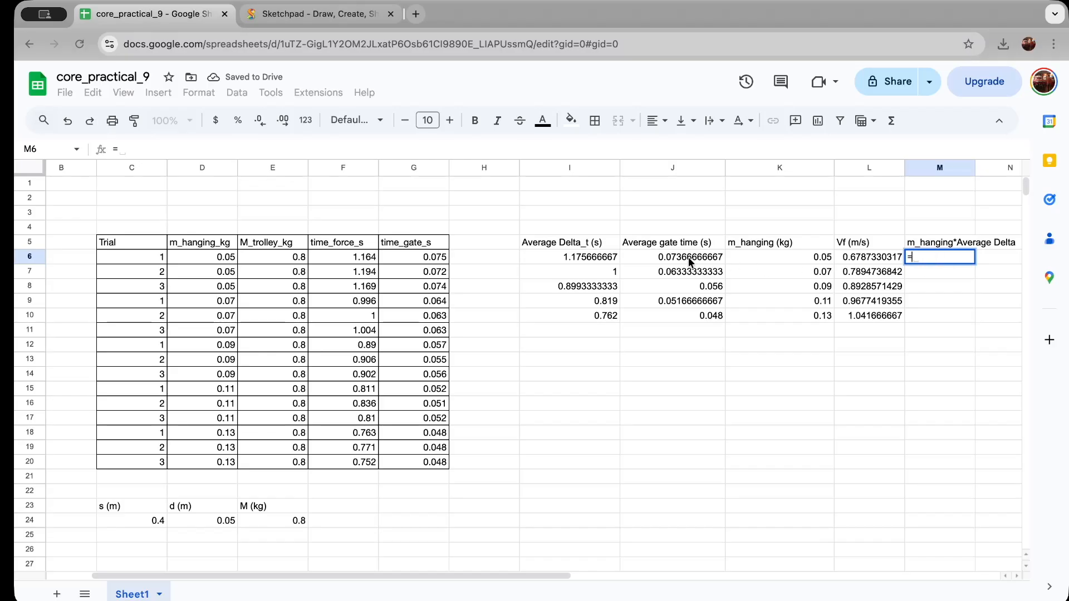
click(594, 255)
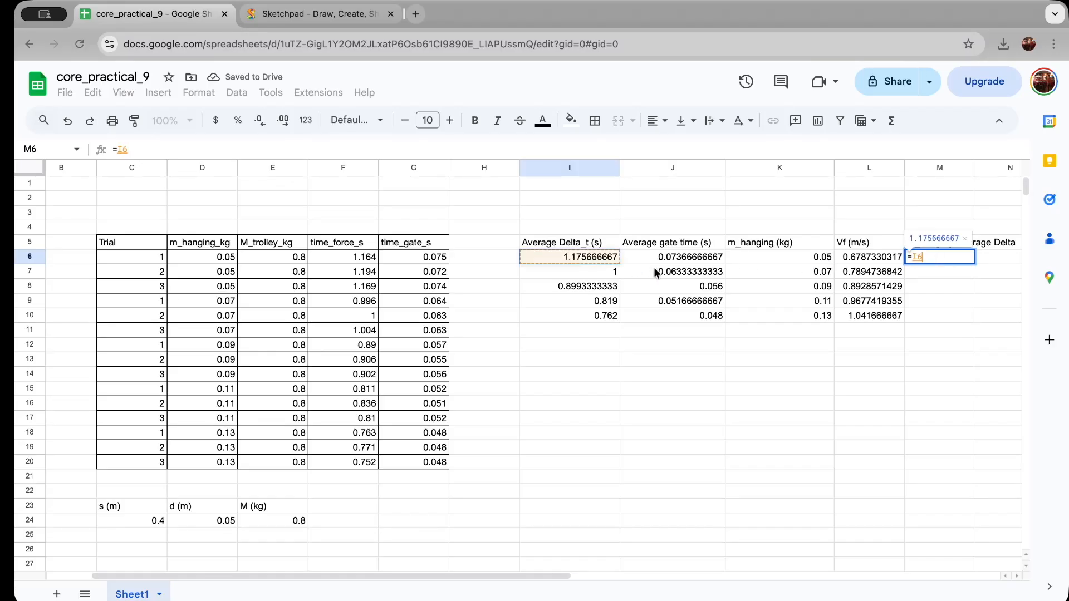
text(*)
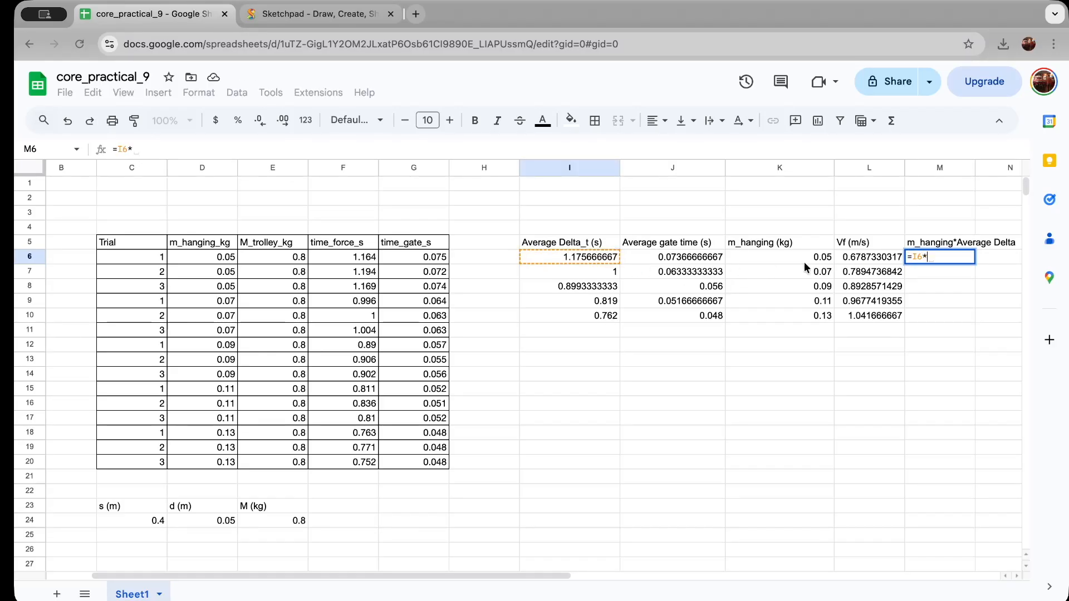
click(822, 264)
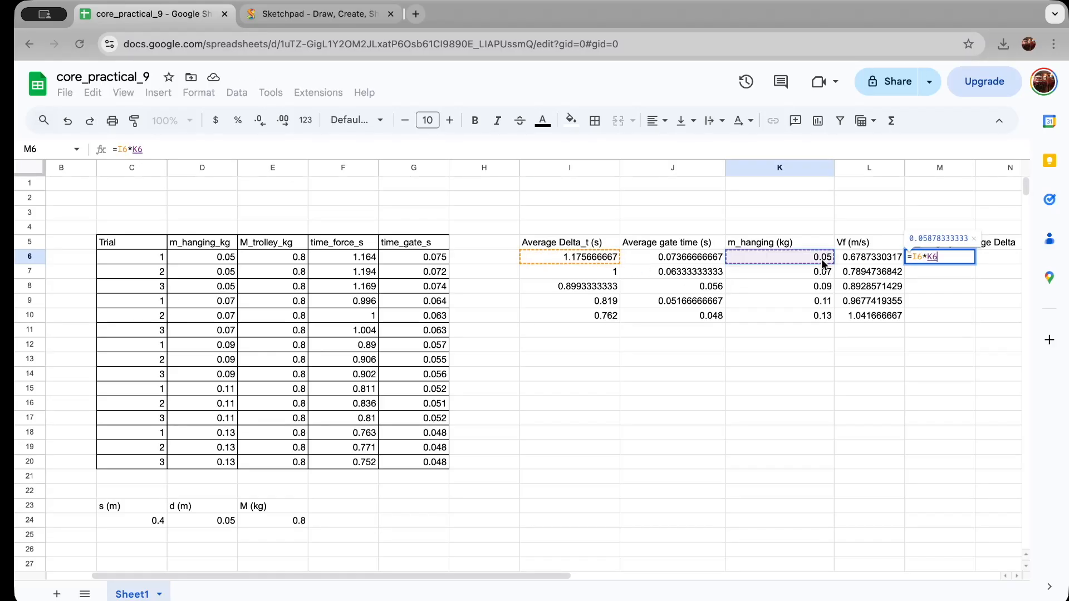
click(170, 148)
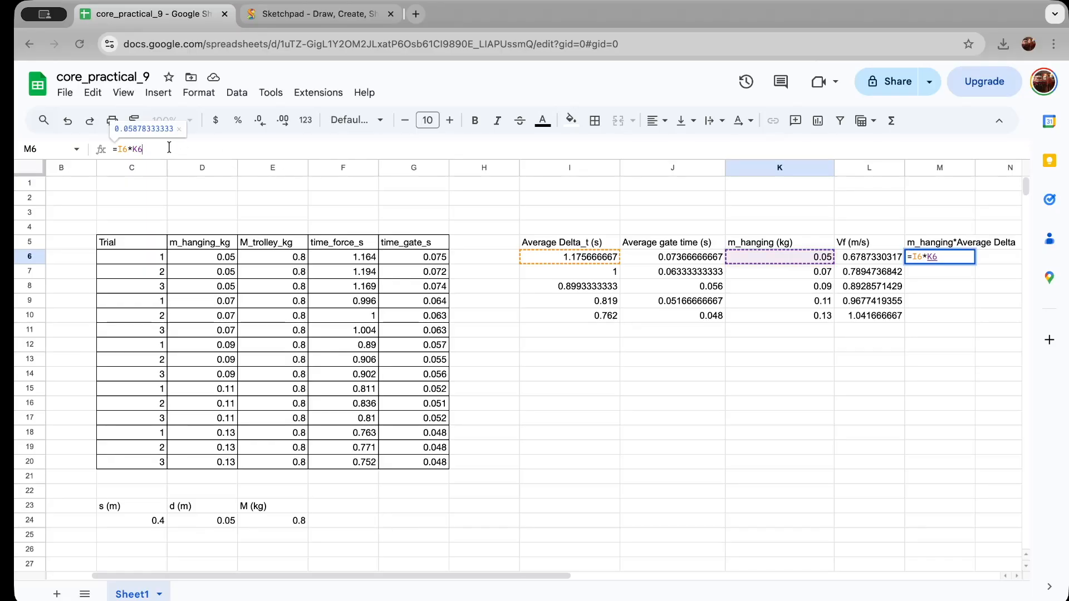
click(218, 187)
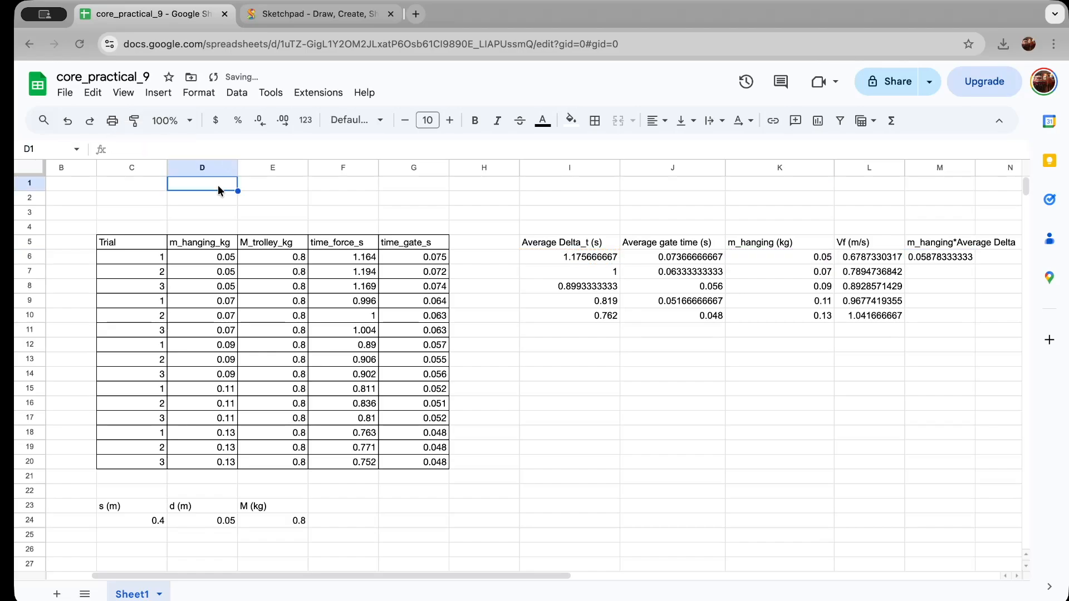
click(960, 257)
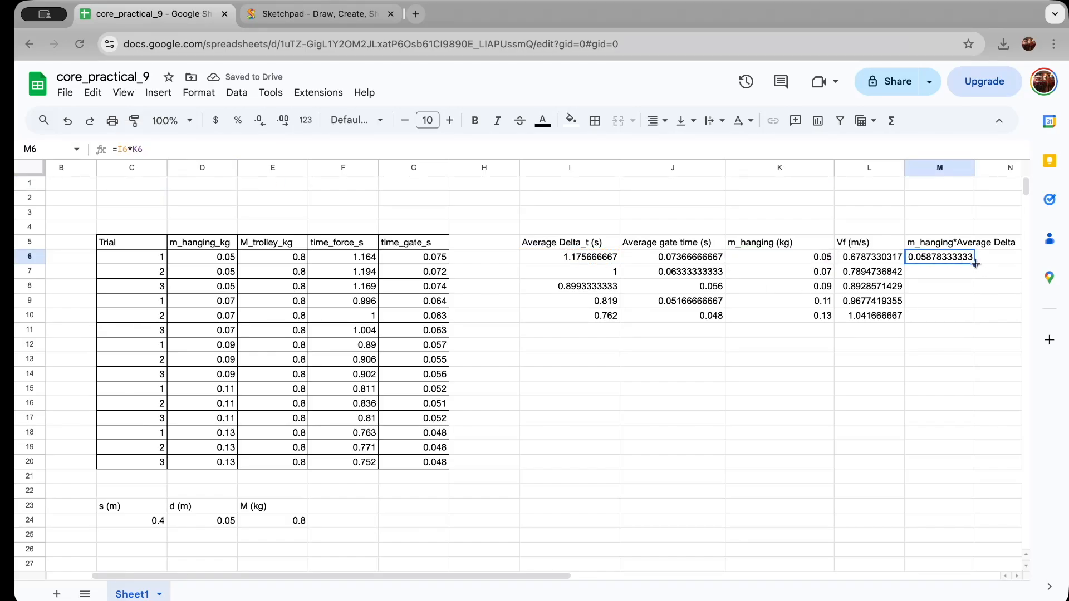
drag(975, 265, 976, 317)
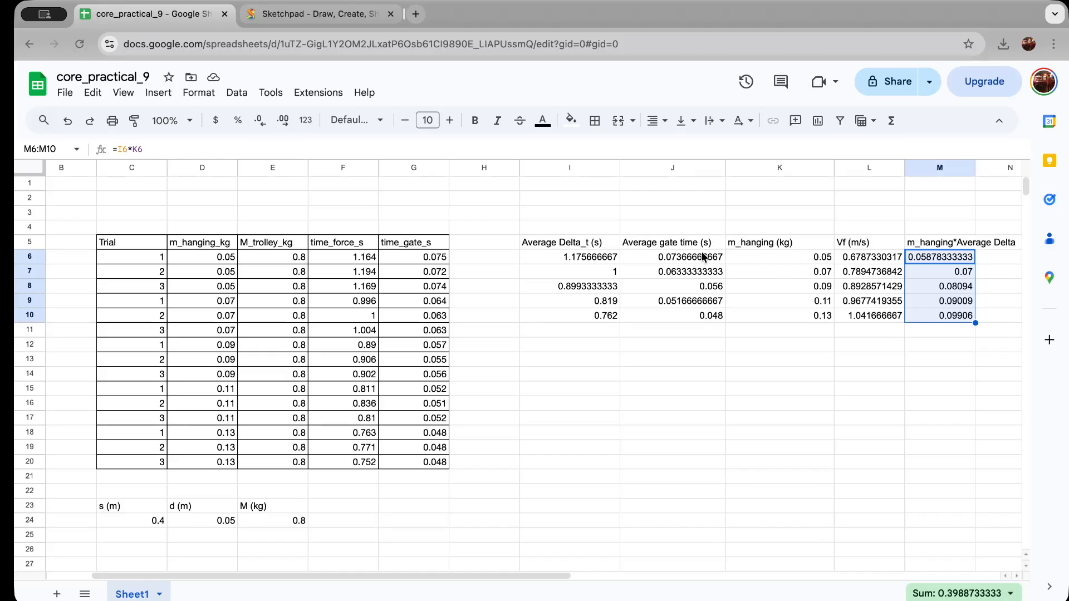
- Check the formulas in the m_hanging*Average Delta column to verify which cells each row multiplies
click(944, 257)
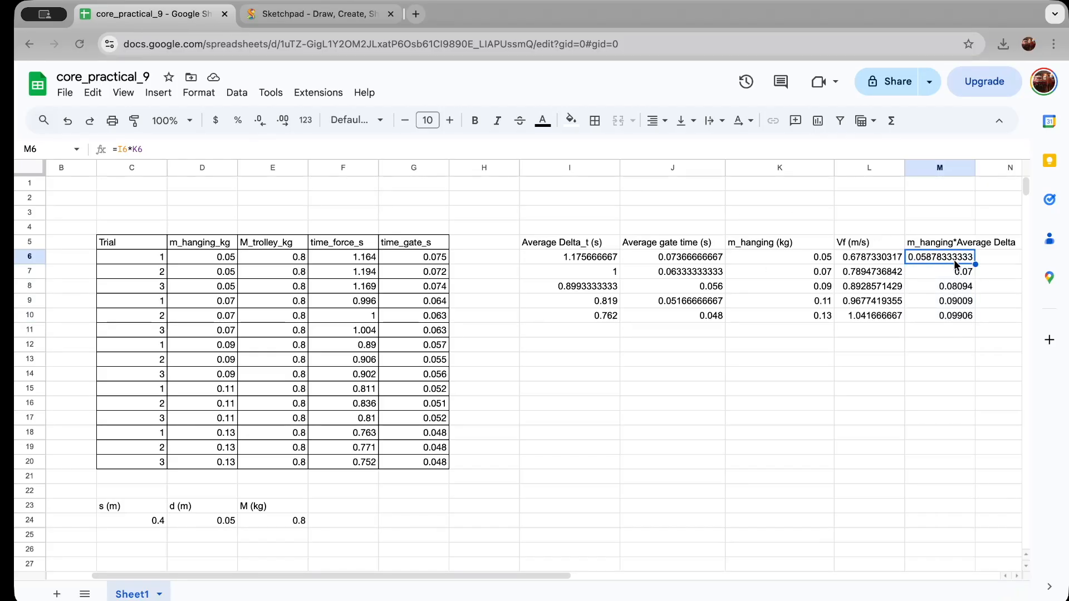
click(964, 278)
click(947, 288)
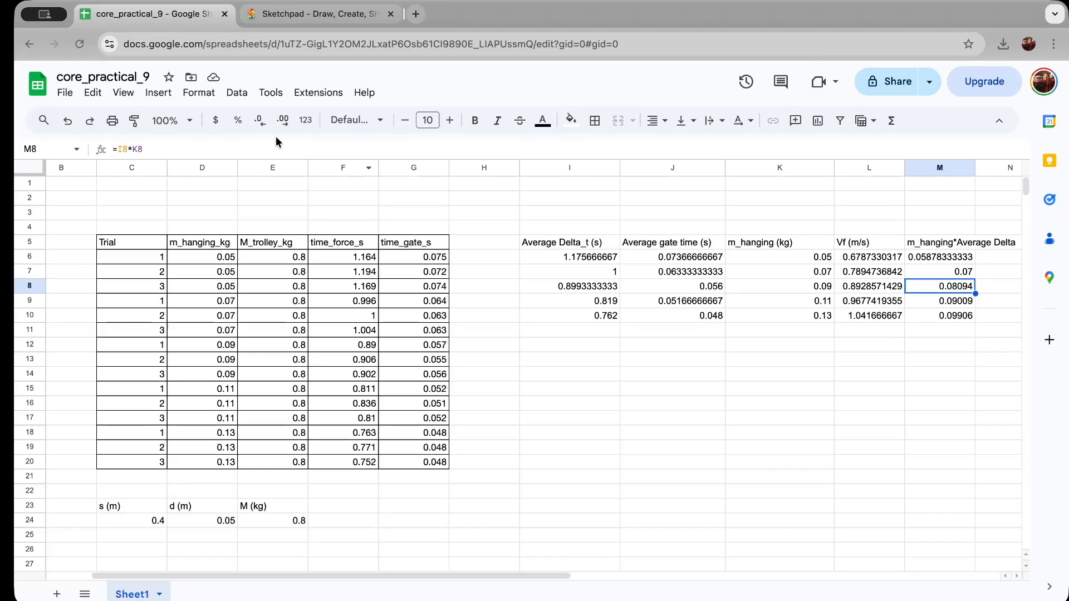
key(Return)
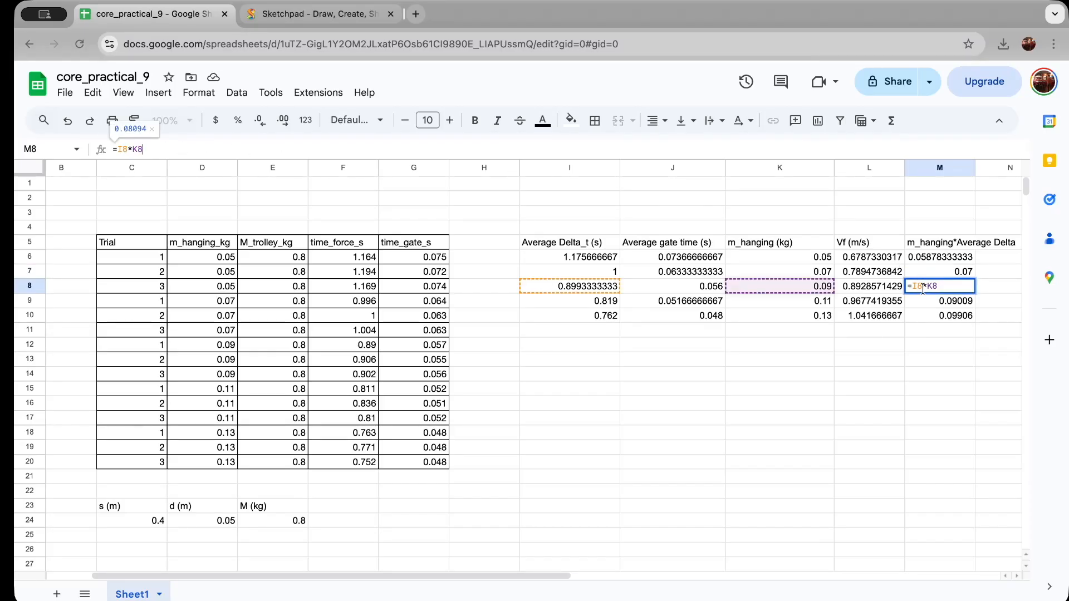
click(949, 304)
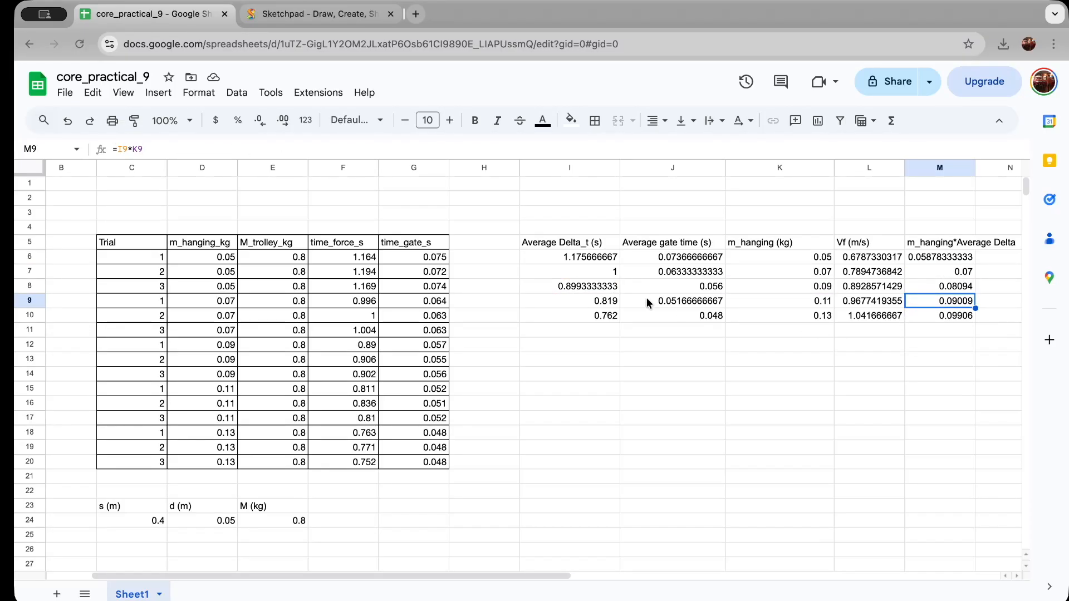
click(946, 317)
key(Return)
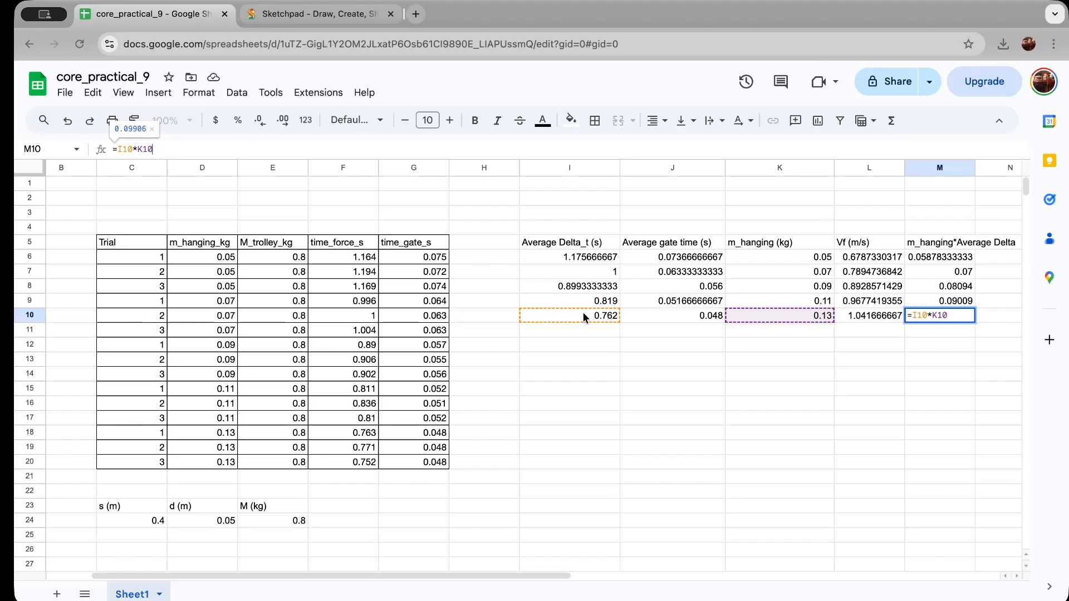
click(334, 168)
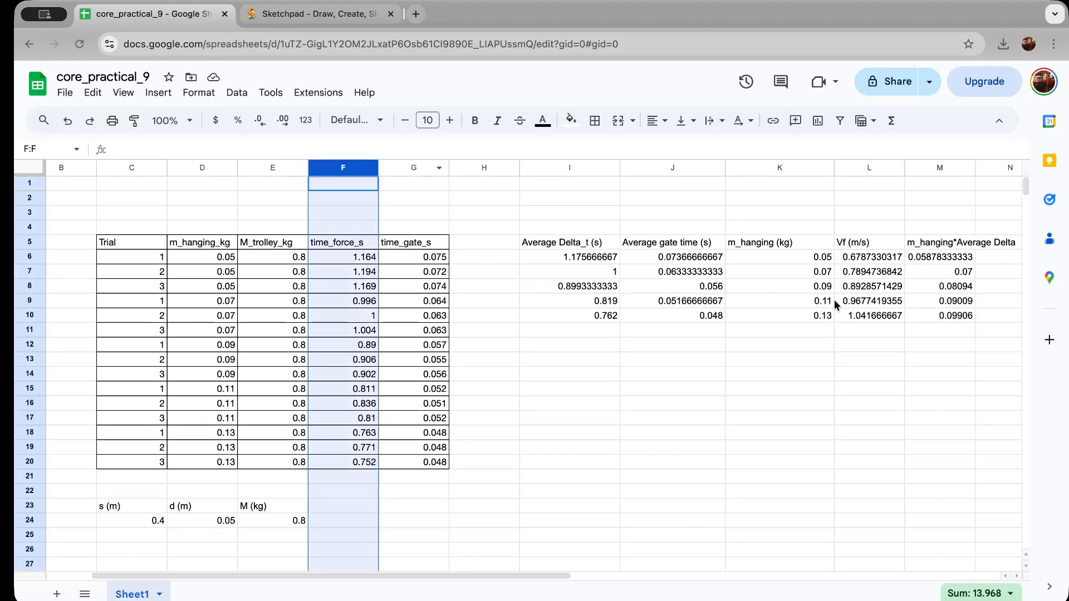
click(911, 346)
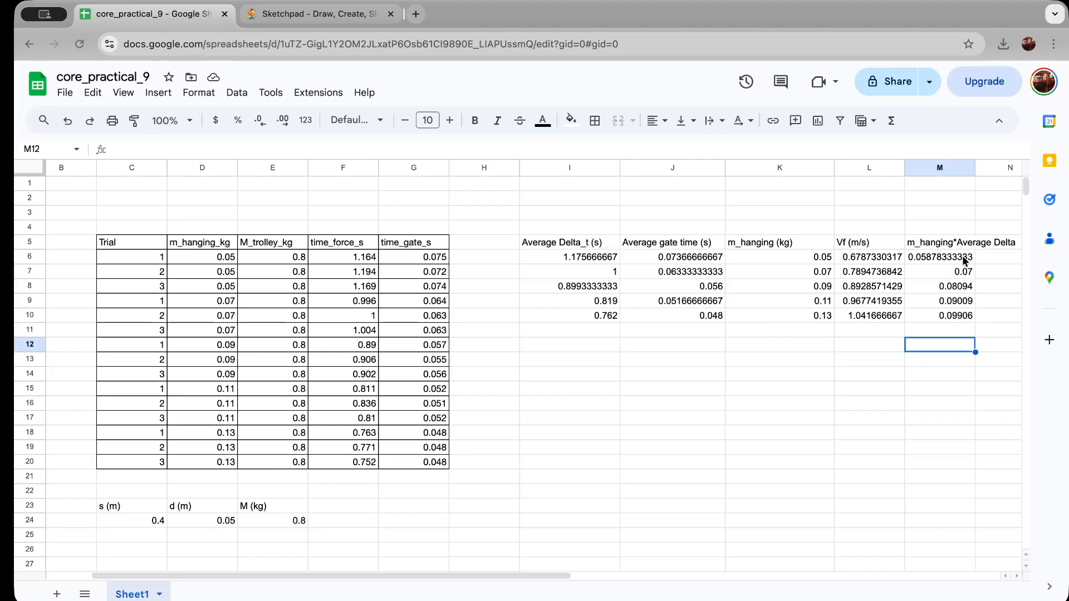
drag(954, 256, 958, 316)
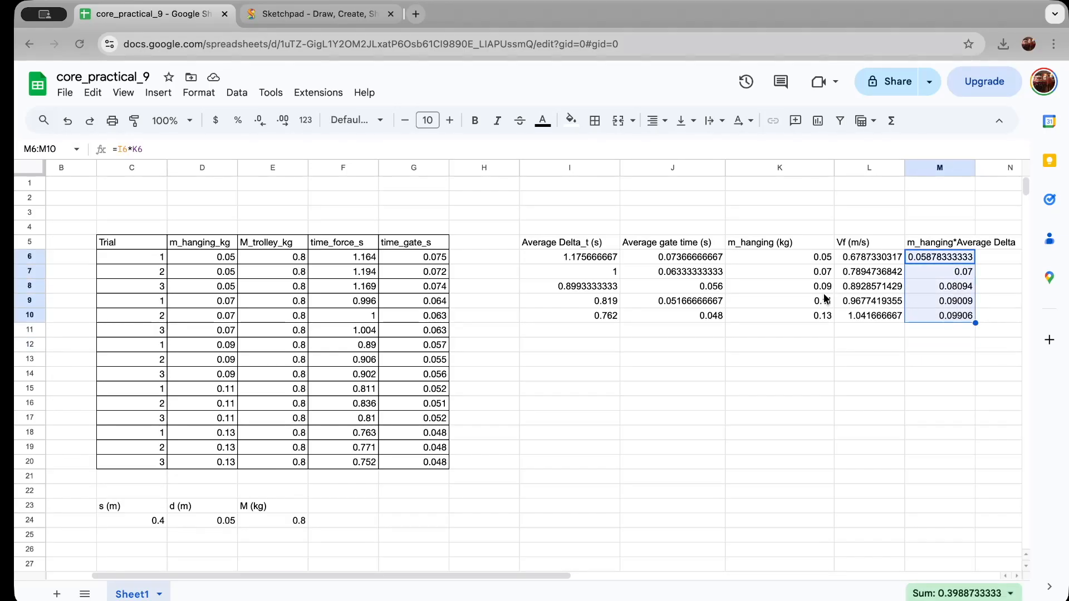
drag(857, 257, 866, 316)
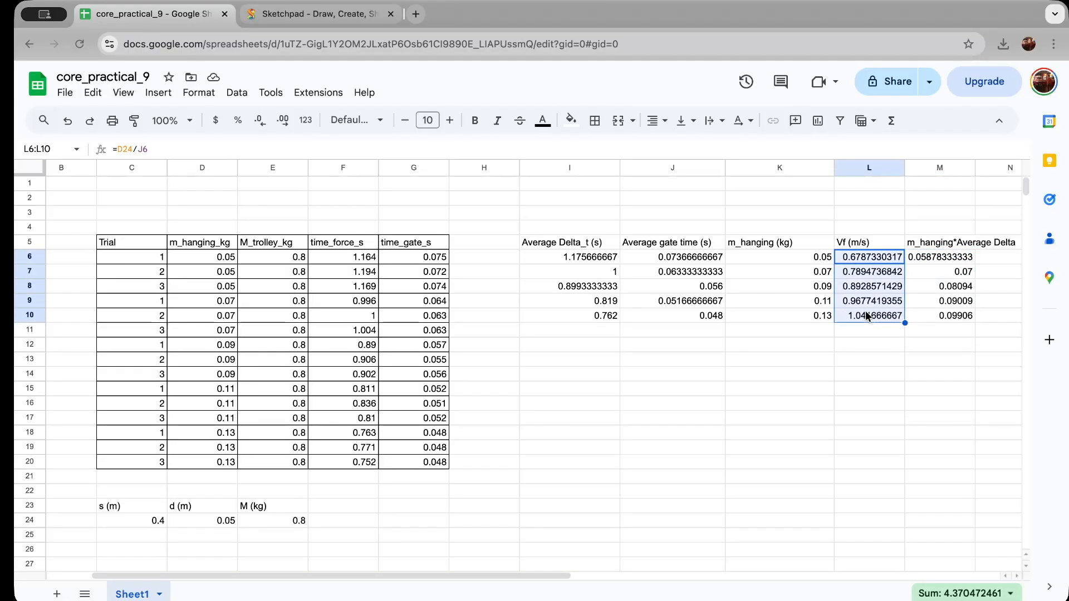
key(shift+Right)
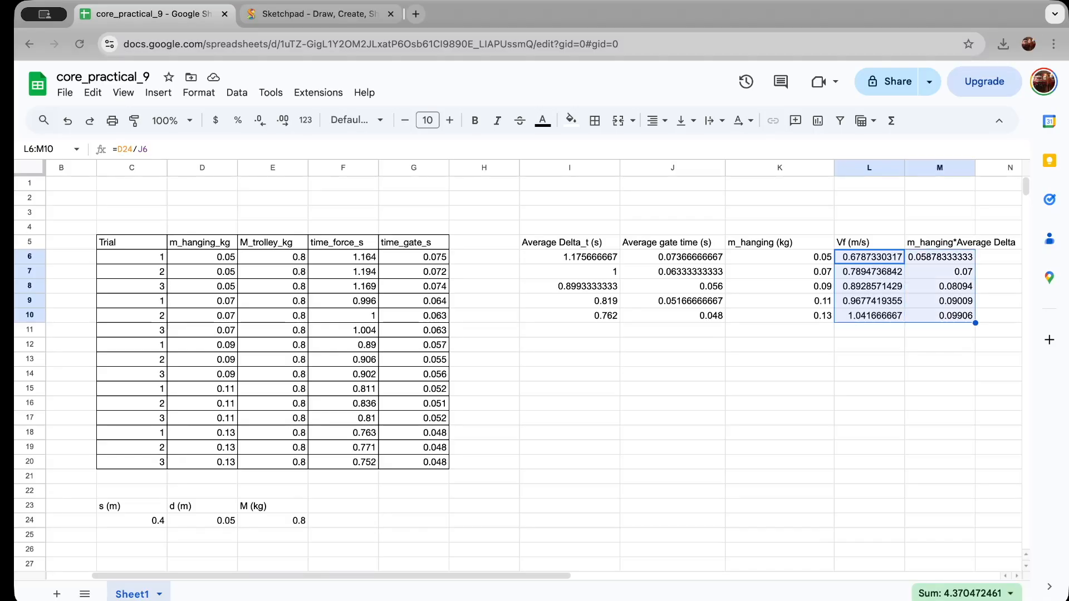
right_click(887, 300)
mouse_move(888, 300)
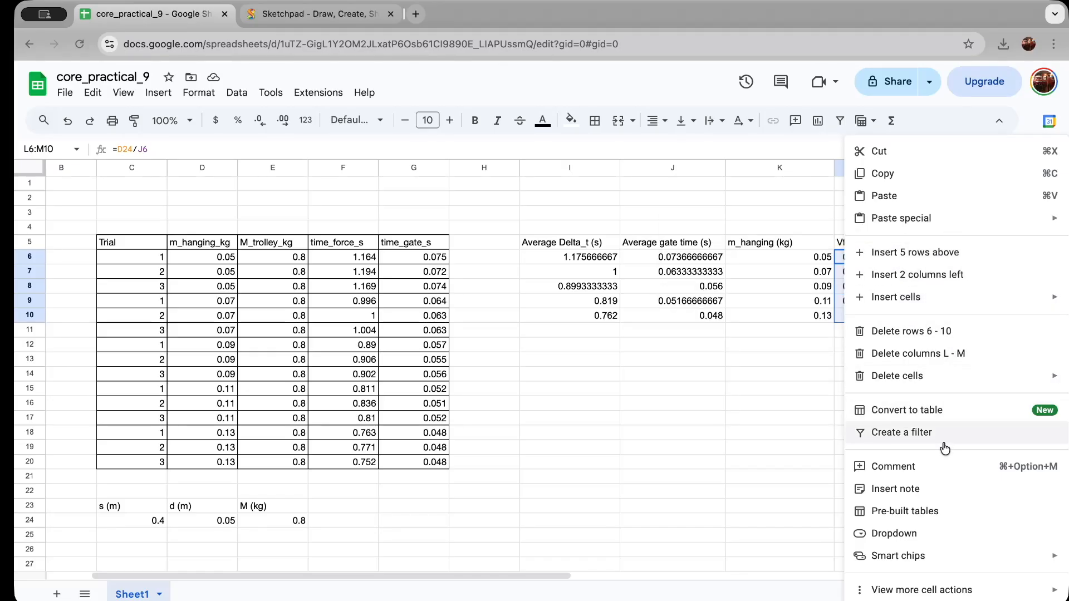
mouse_move(935, 560)
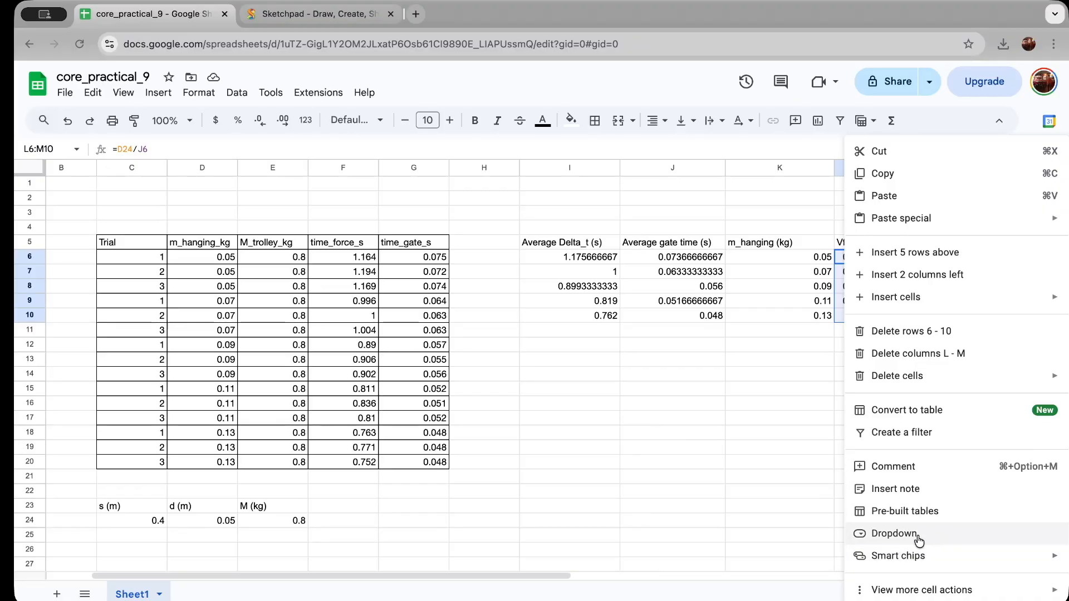
click(799, 379)
- Insert a chart from the Vf (m/s) and m_hanging*Average Delta values in L6:M10
drag(869, 253, 959, 313)
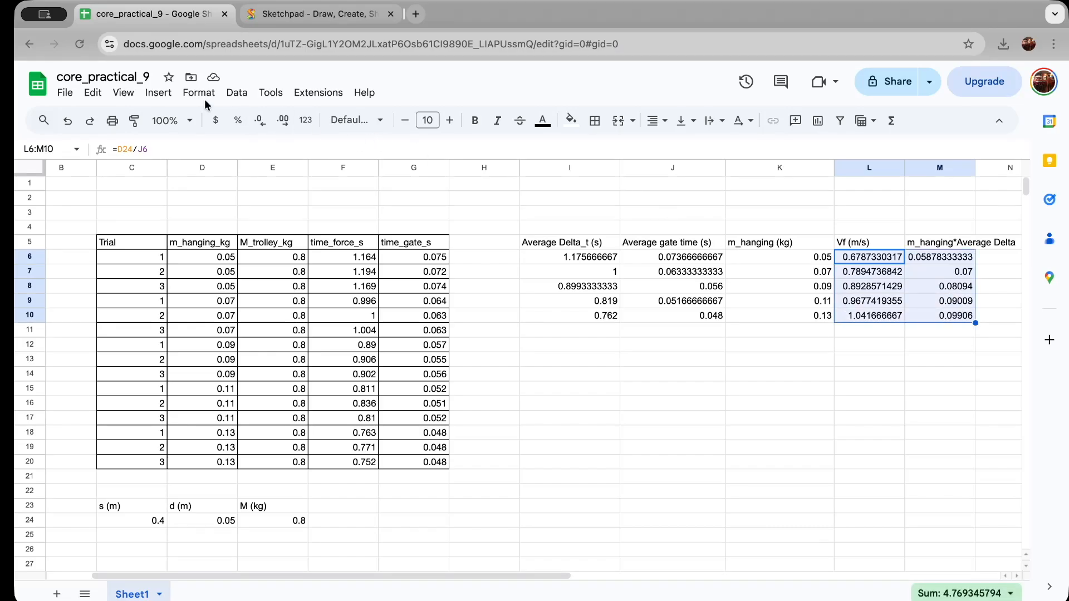
click(159, 92)
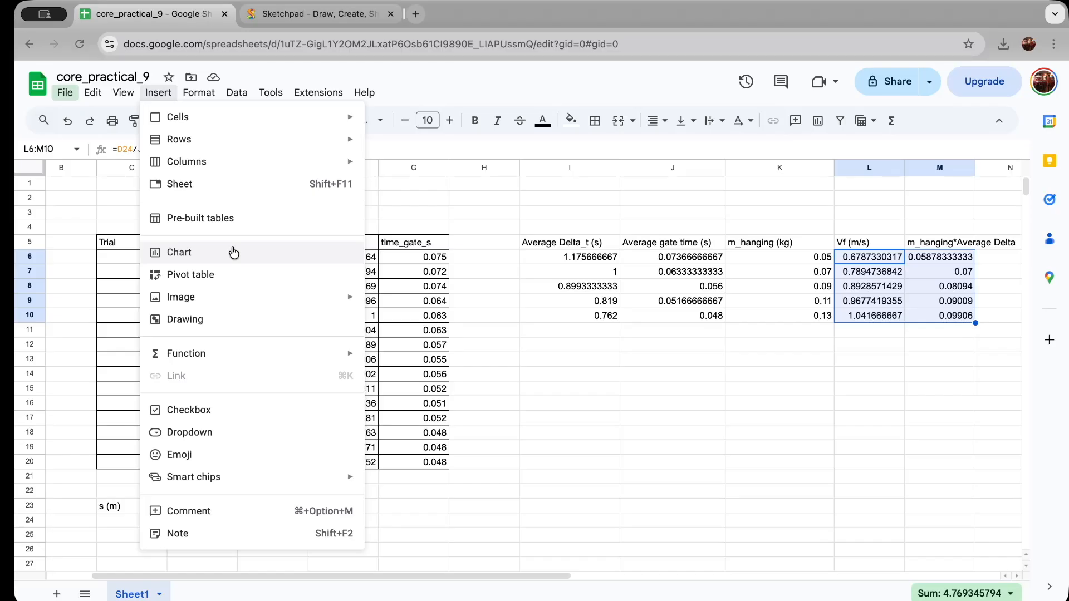
mouse_move(251, 115)
mouse_move(236, 161)
mouse_move(245, 96)
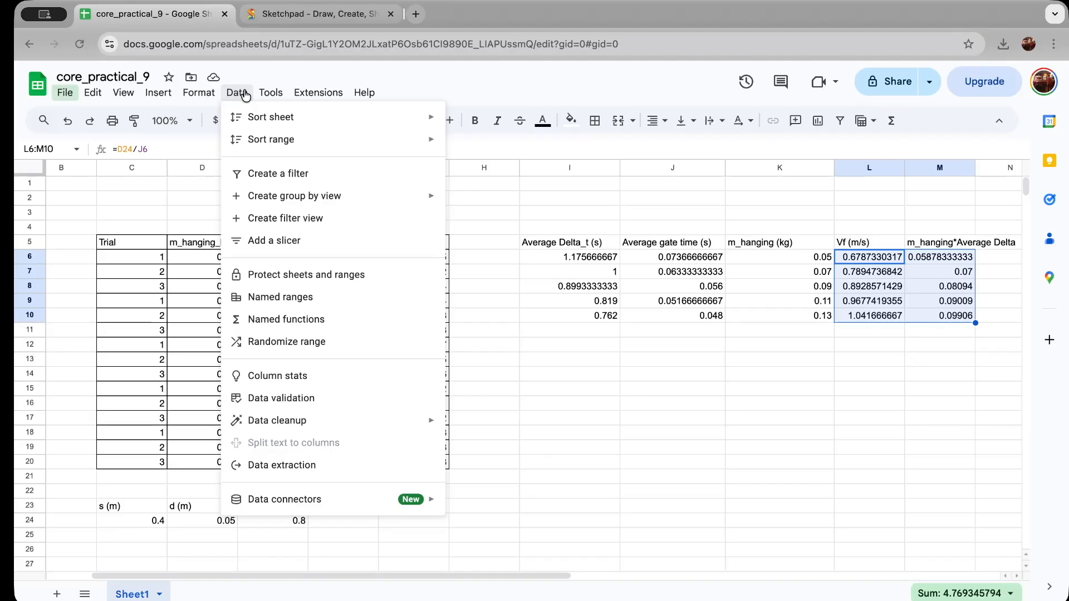
mouse_move(200, 92)
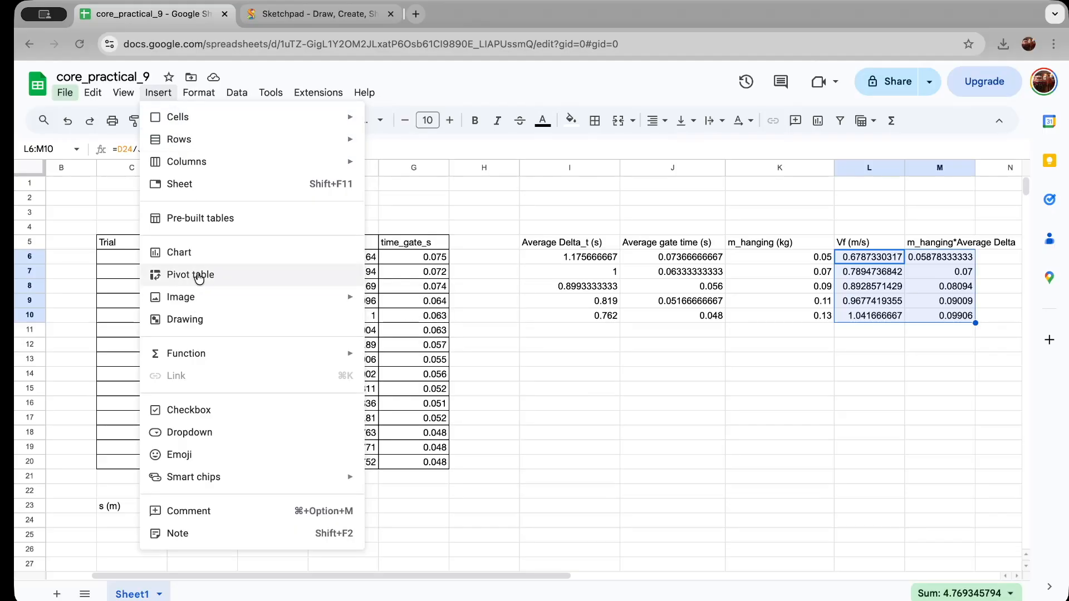
click(201, 251)
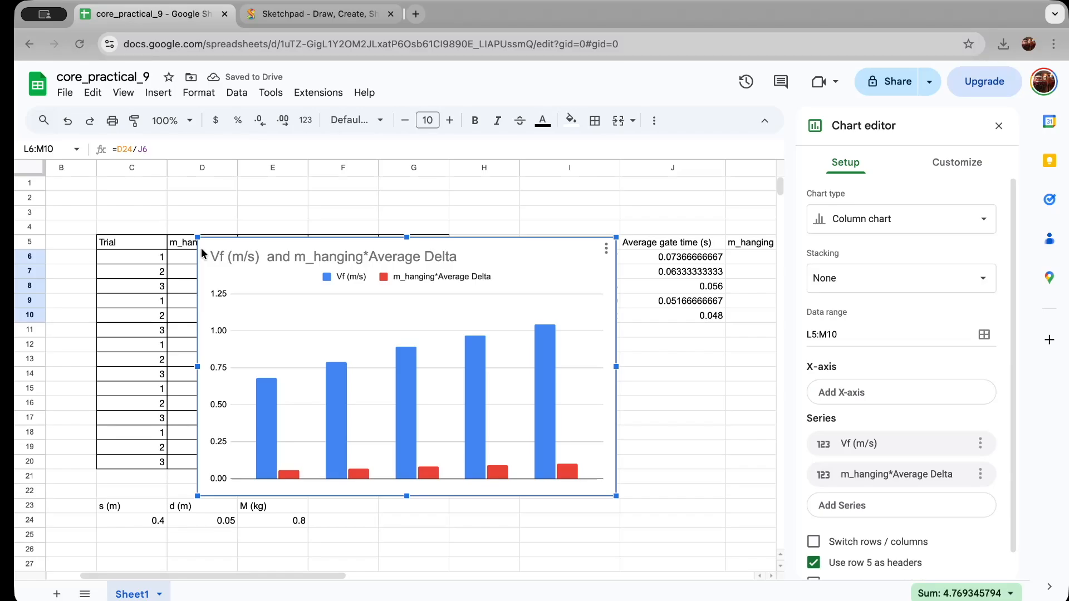
- Change the chart type of the new chart to a scatter chart
click(983, 223)
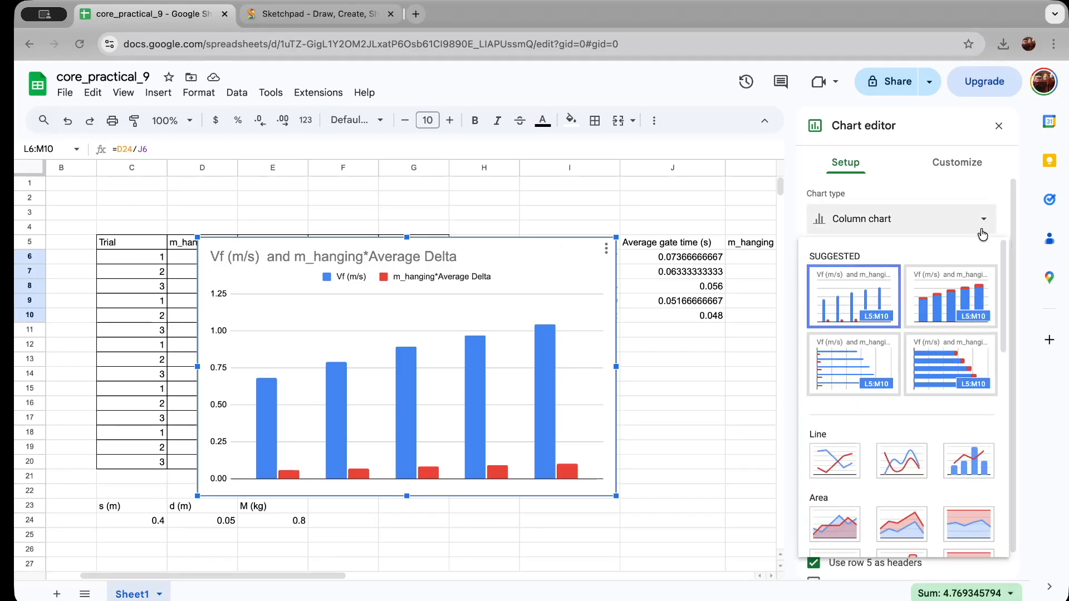
scroll(969, 359, down, 3)
scroll(969, 359, up, 3)
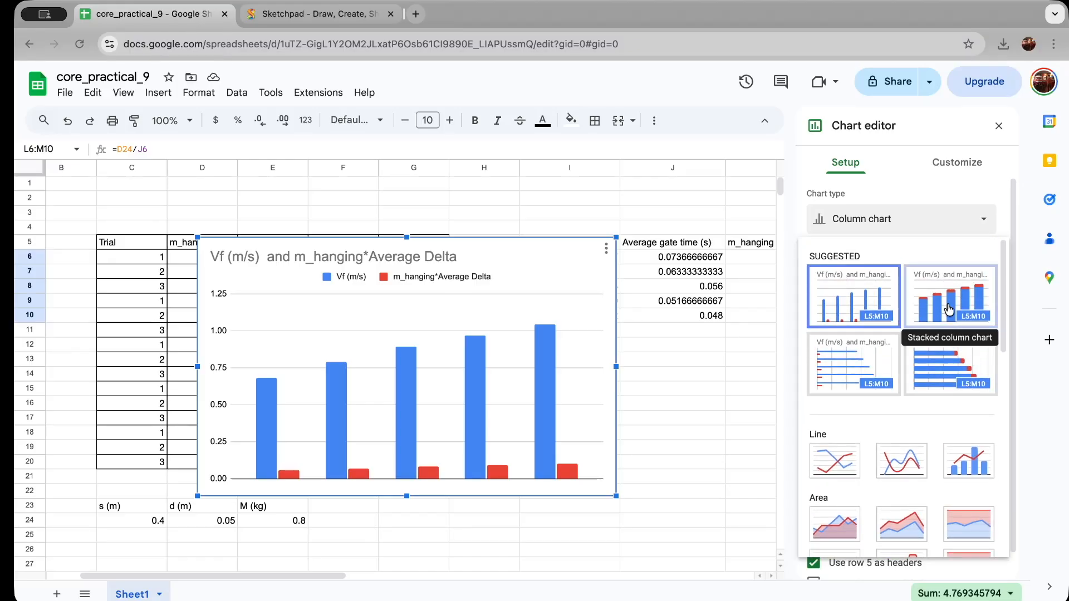
scroll(913, 384, down, 3)
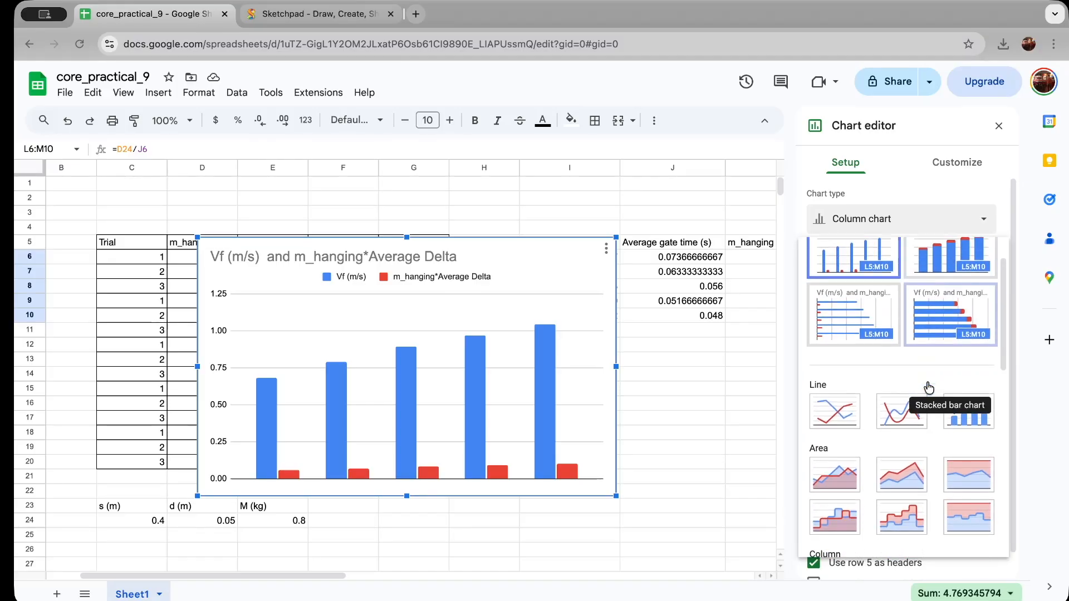
scroll(927, 386, down, 3)
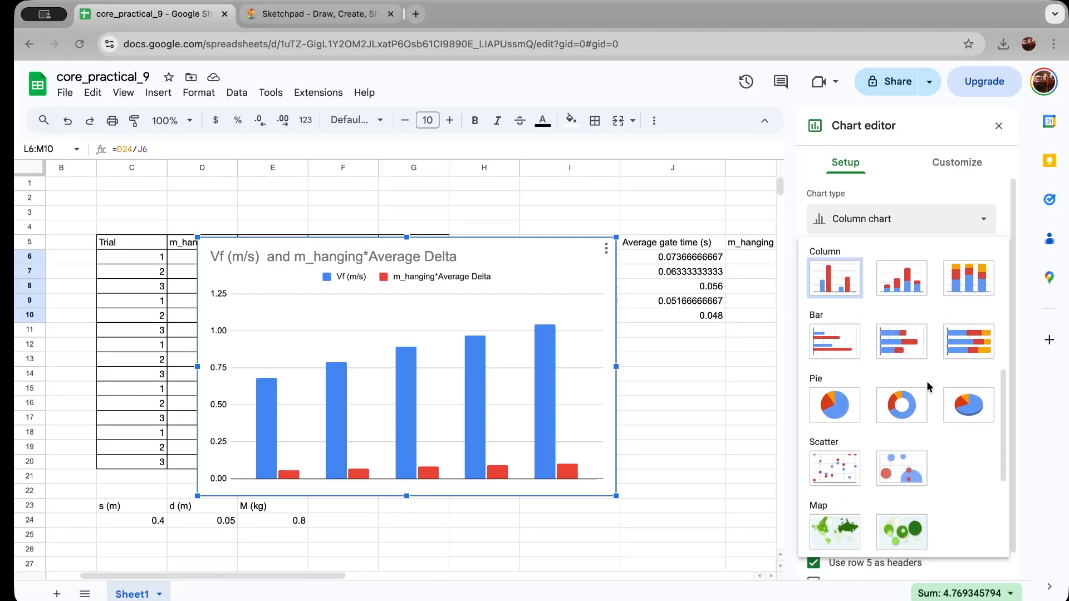
click(847, 430)
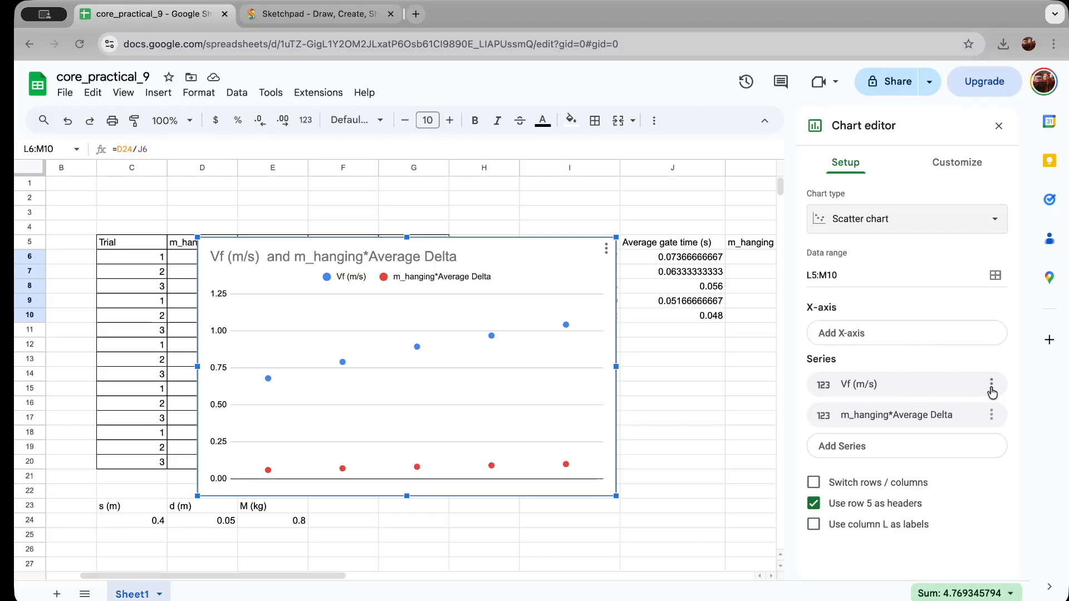
- Replace the chart's Vf (m/s) series with m_hanging*Average Delta and use column M as the x-axis labels
click(966, 387)
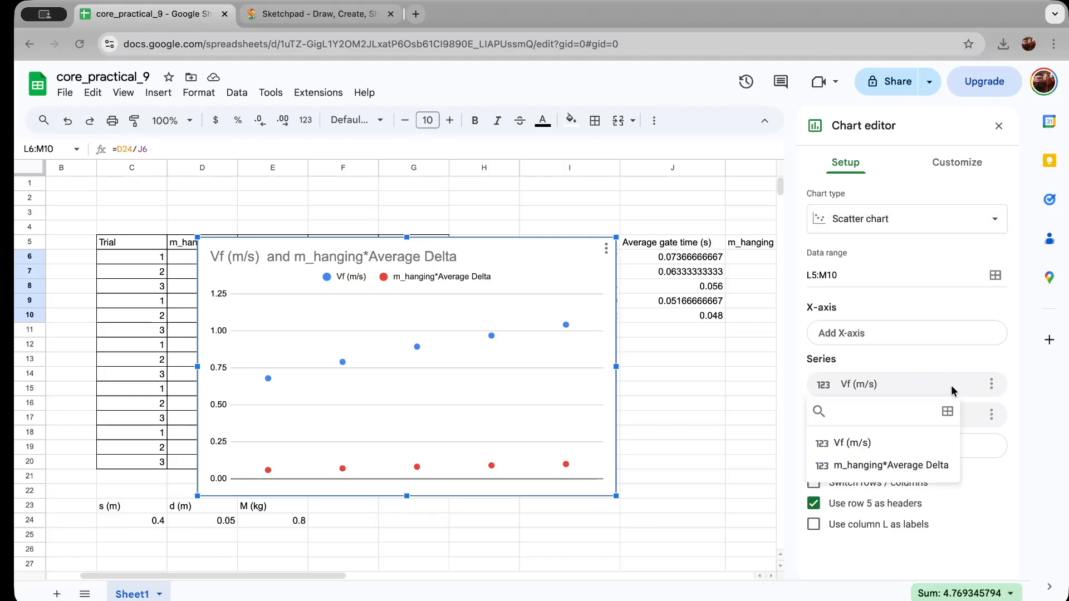
click(897, 466)
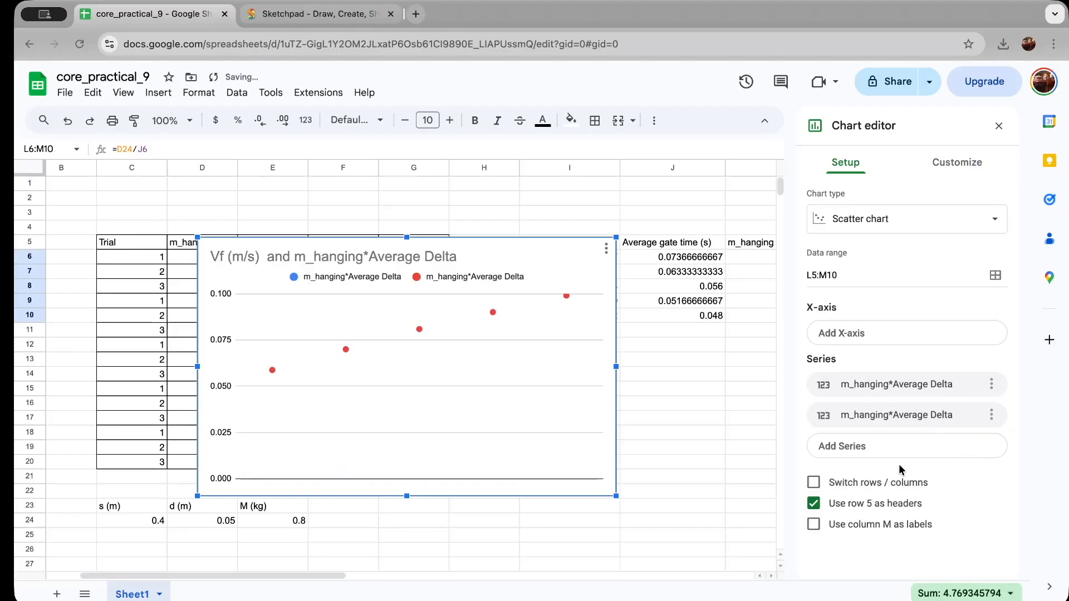
click(992, 415)
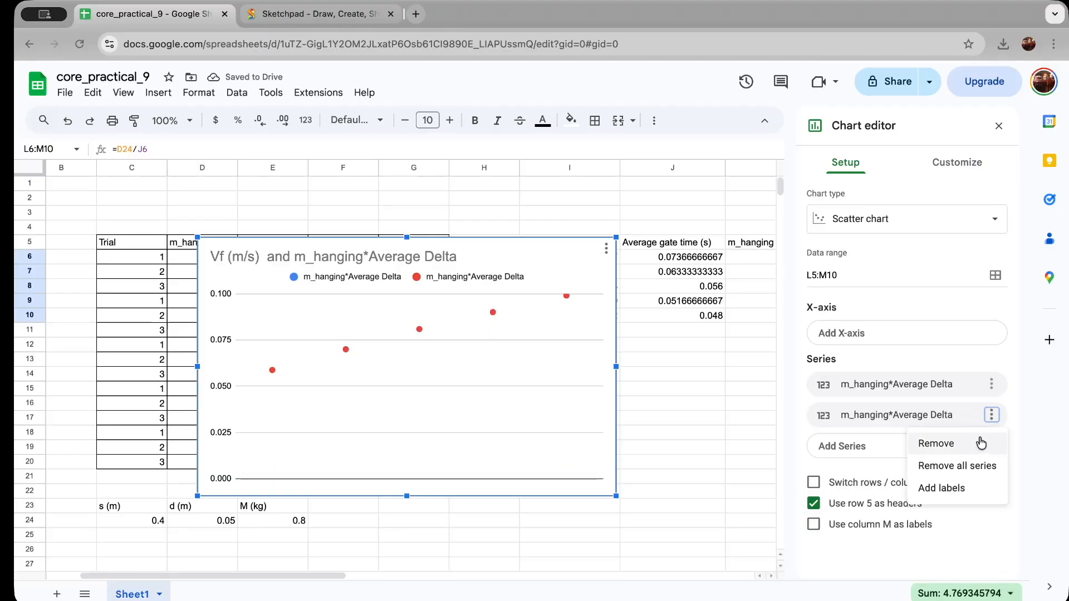
click(992, 417)
click(992, 416)
click(983, 494)
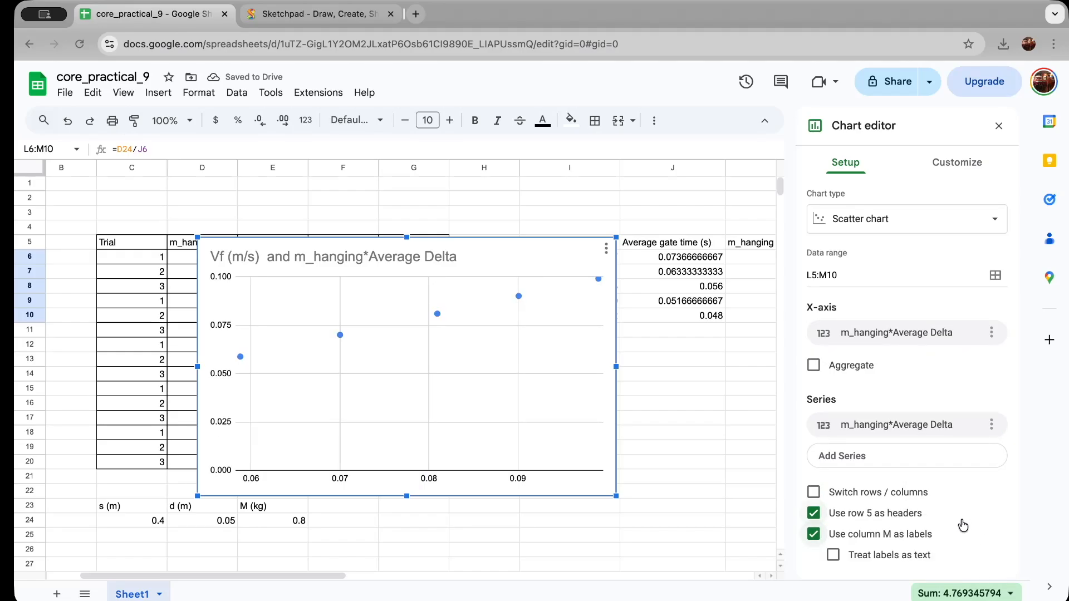
click(999, 126)
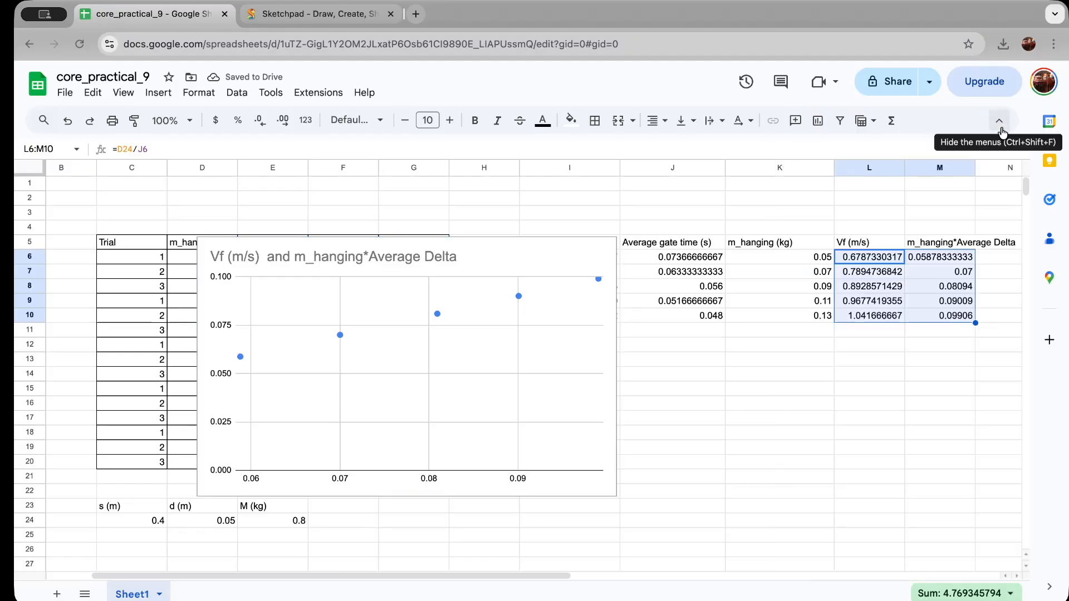
- Move the chart clear of the hanging mass column and apply the suggested scatter chart plotting m_hanging*Average Delta against Vf (m/s)
click(544, 406)
drag(539, 392, 693, 412)
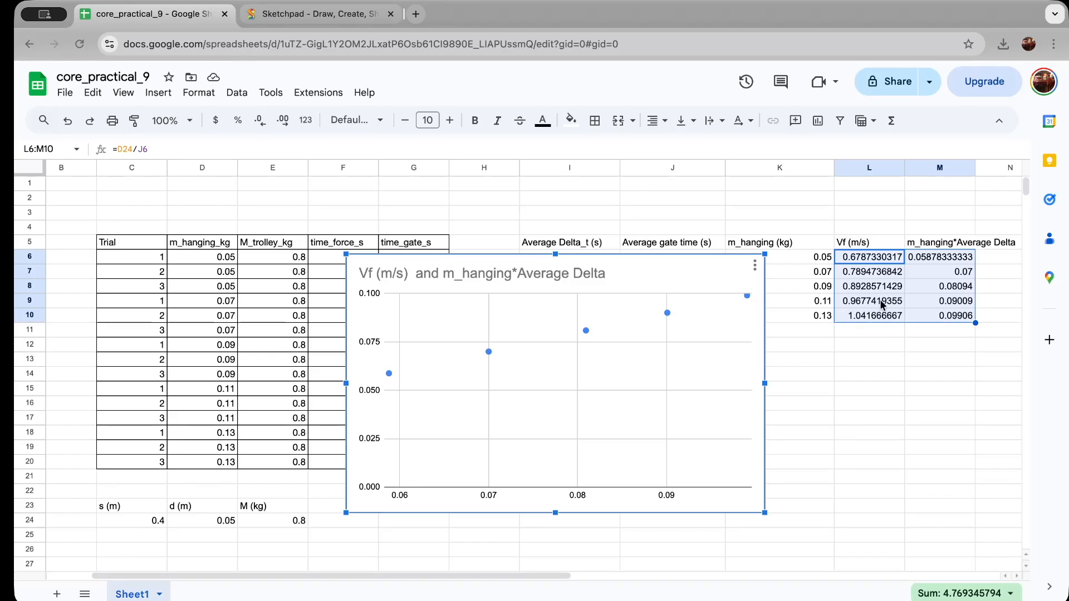
double_click(493, 495)
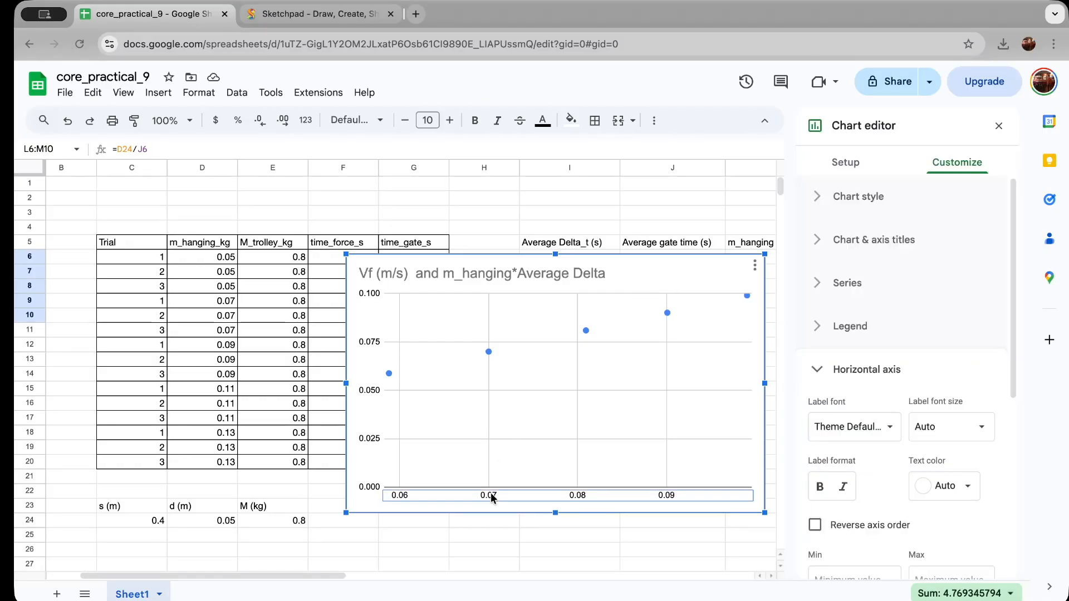
scroll(847, 408, down, 5)
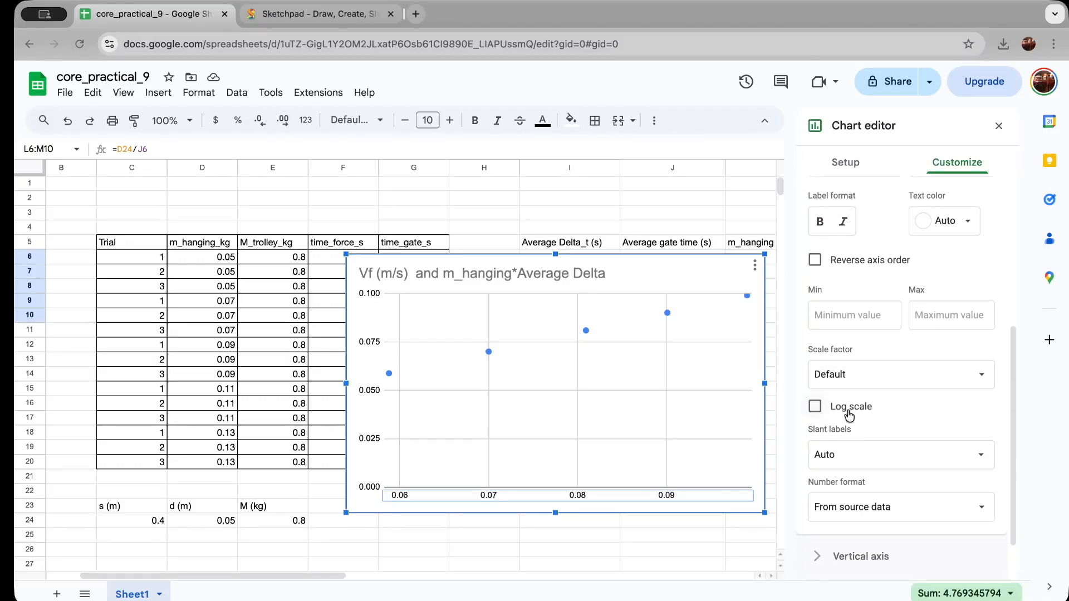
scroll(849, 414, up, 5)
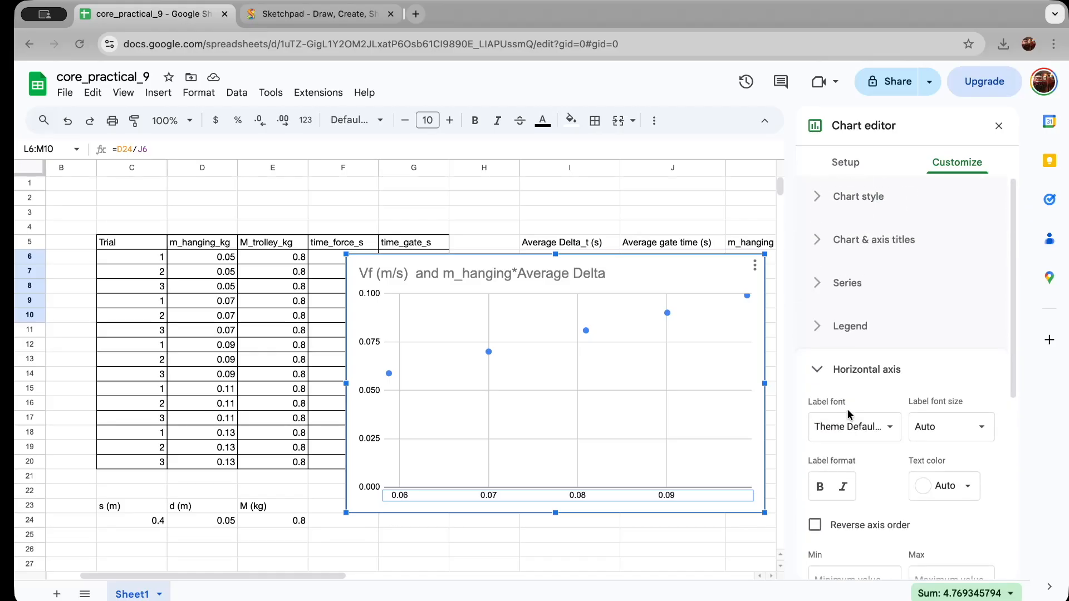
click(845, 162)
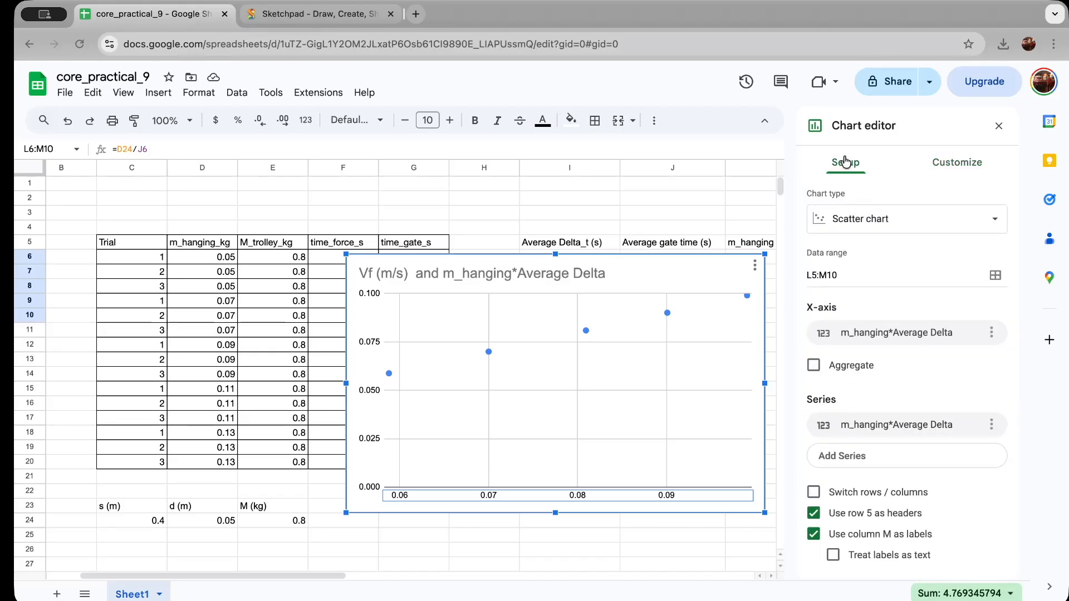
click(996, 220)
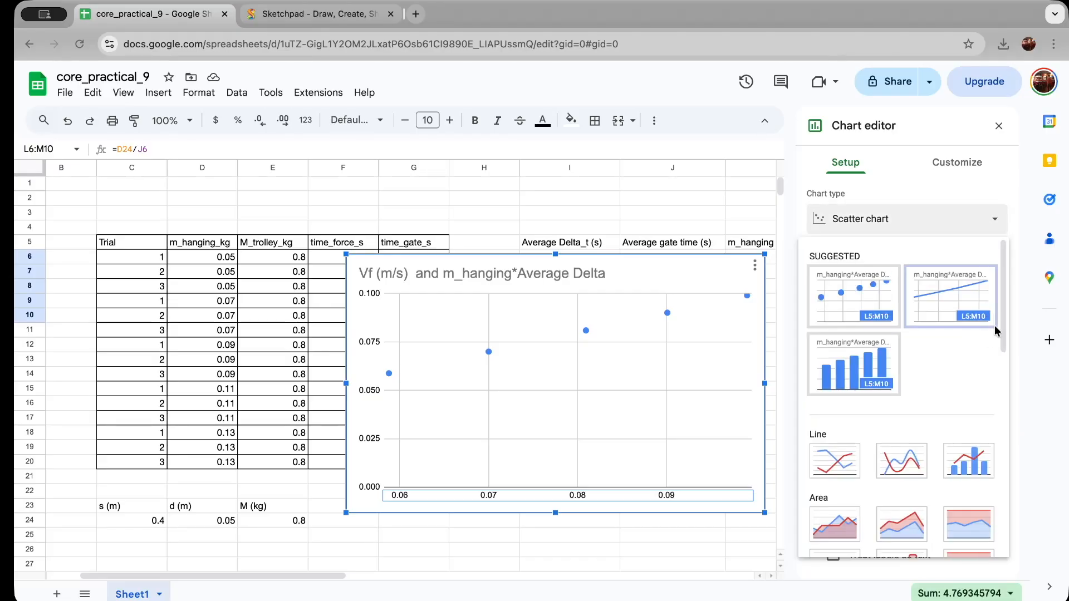
drag(1003, 319, 992, 286)
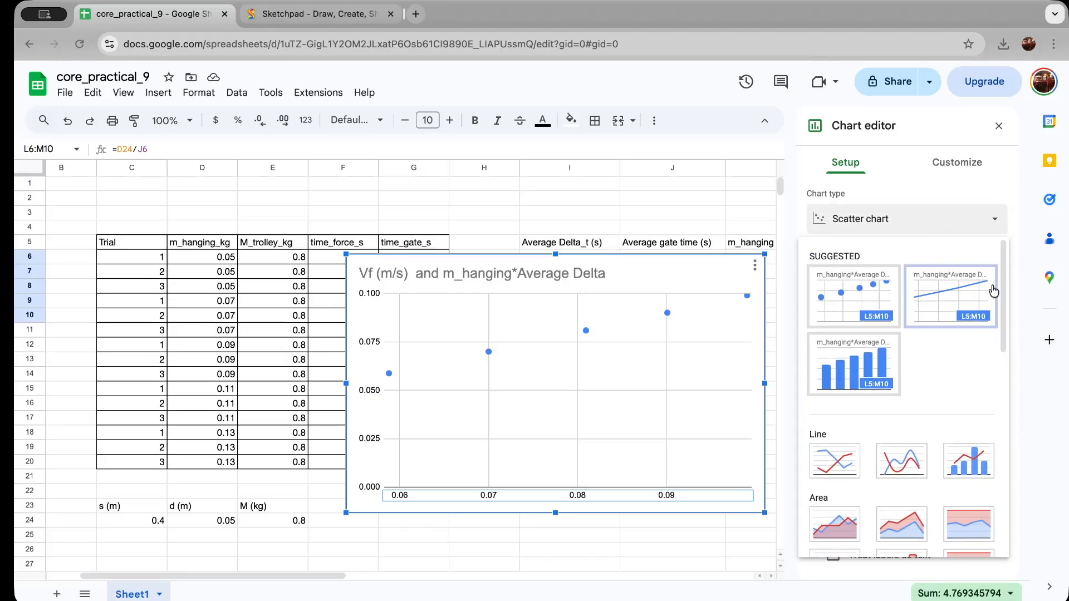
click(864, 298)
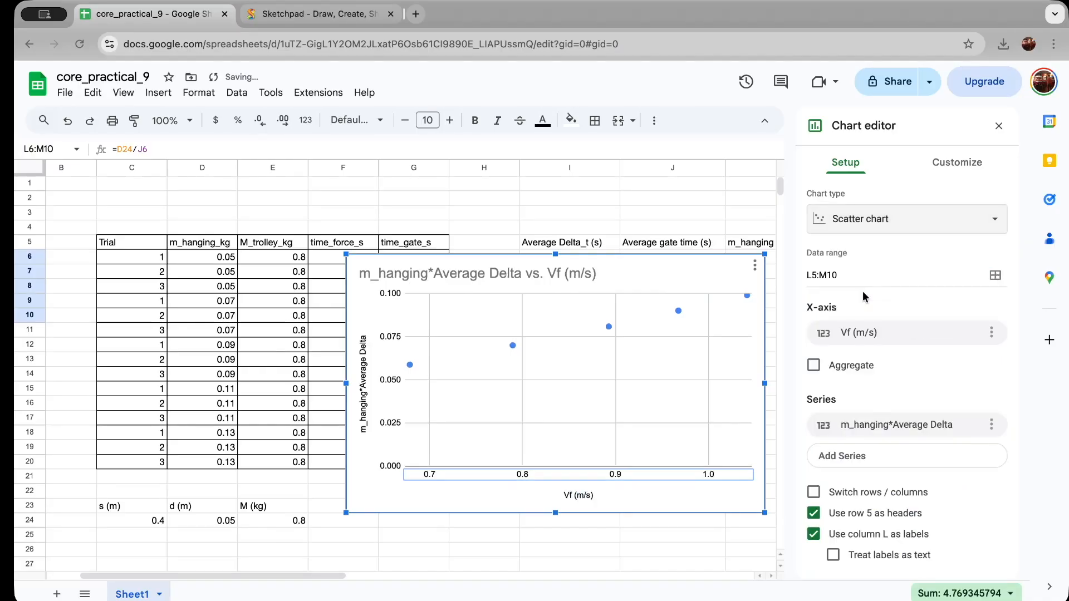
- Add a second, empty range to the chart's data ranges and set the first one to the Vf values in L6:L10
click(995, 275)
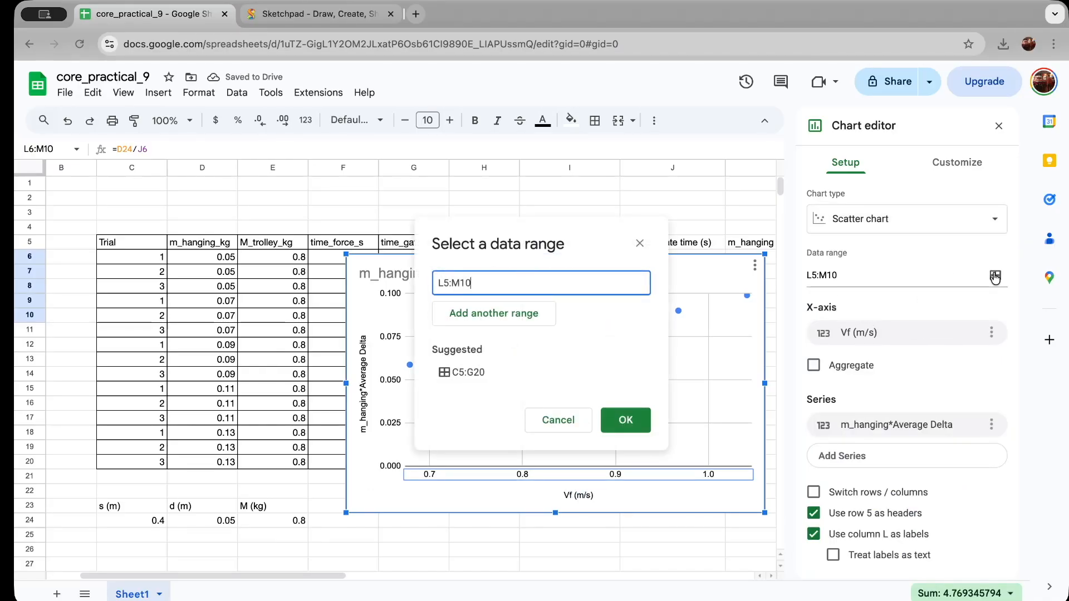
click(526, 313)
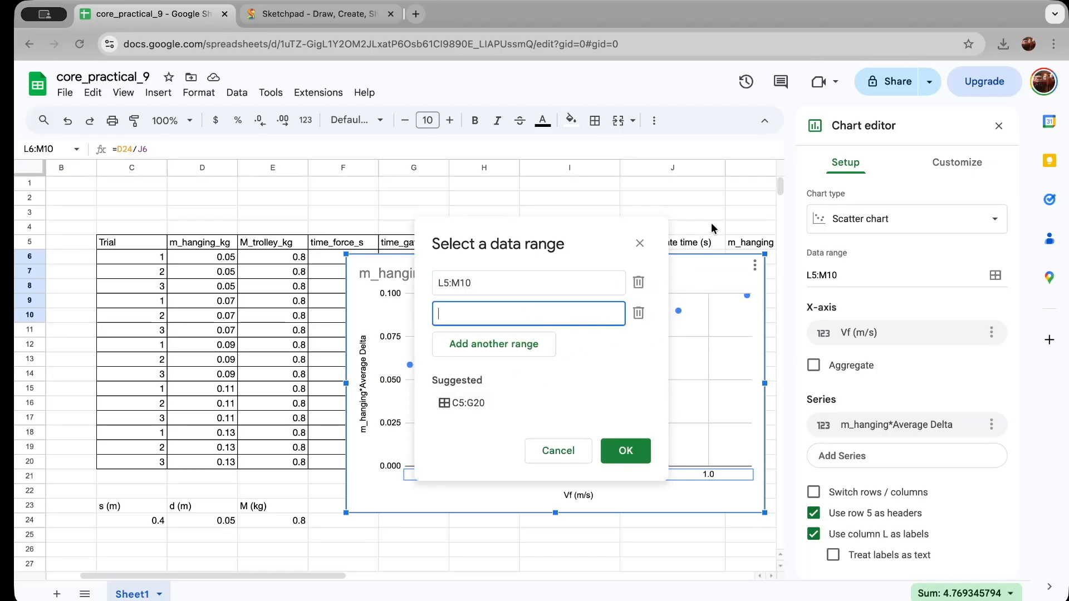
scroll(740, 214, right, 3)
scroll(740, 211, right, 2)
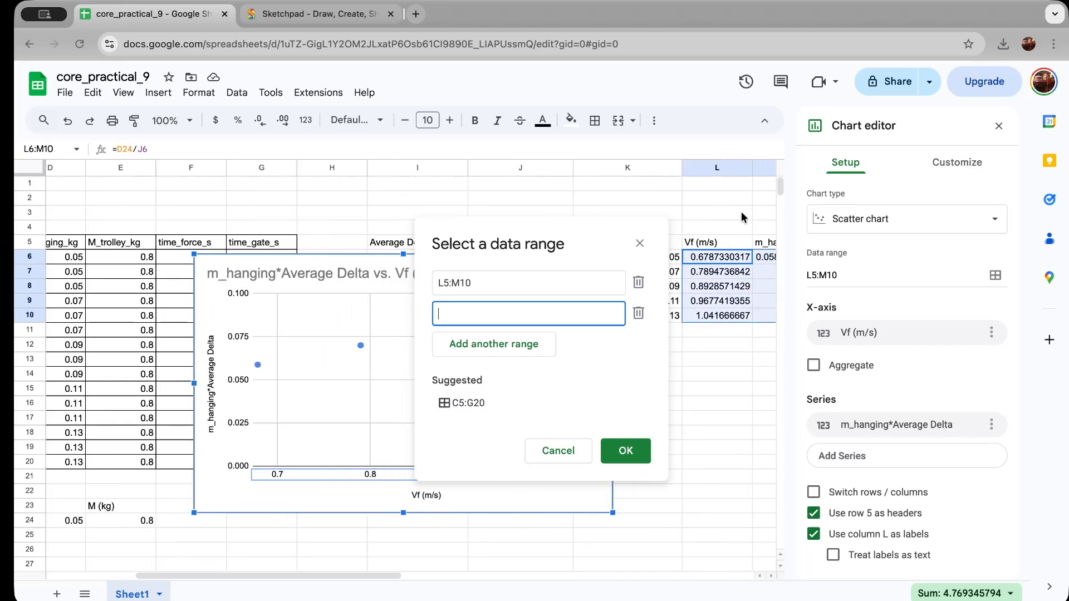
scroll(741, 216, left, 1)
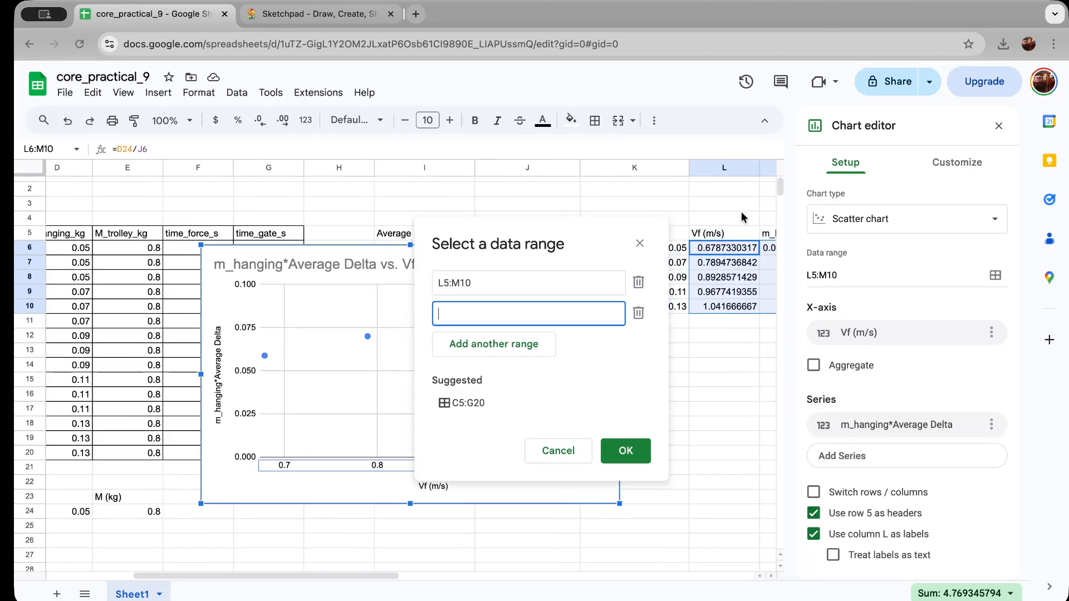
scroll(740, 216, up, 1)
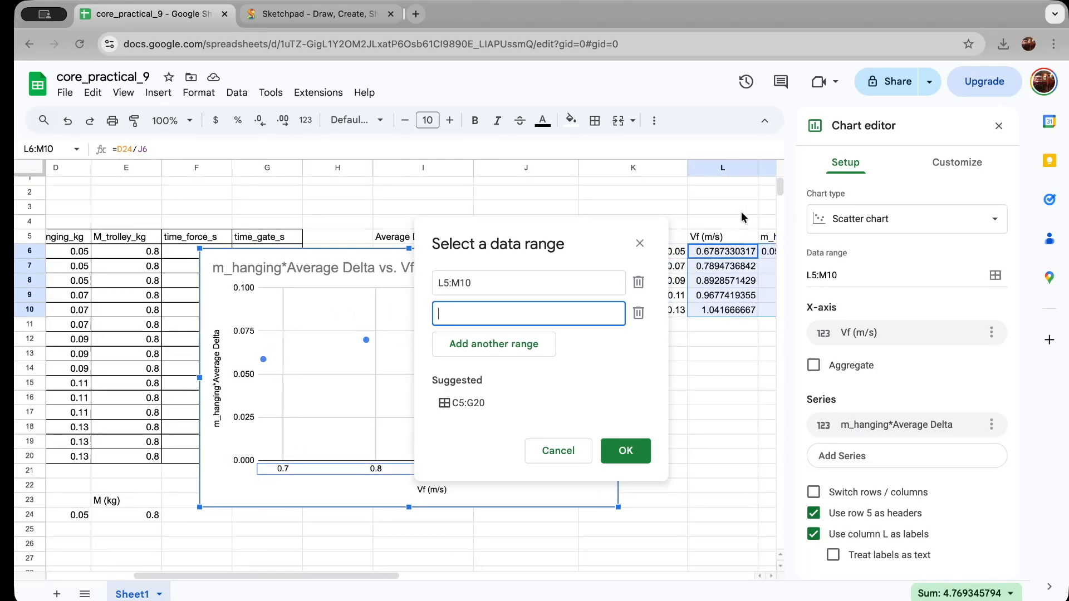
scroll(738, 230, right, 1)
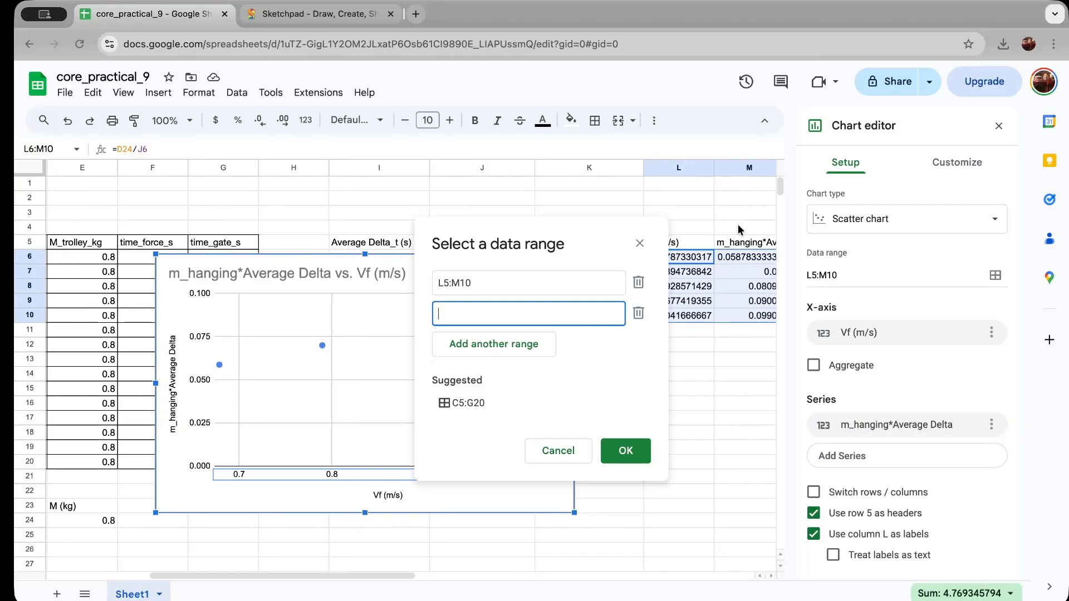
scroll(738, 230, left, 1)
scroll(738, 229, right, 2)
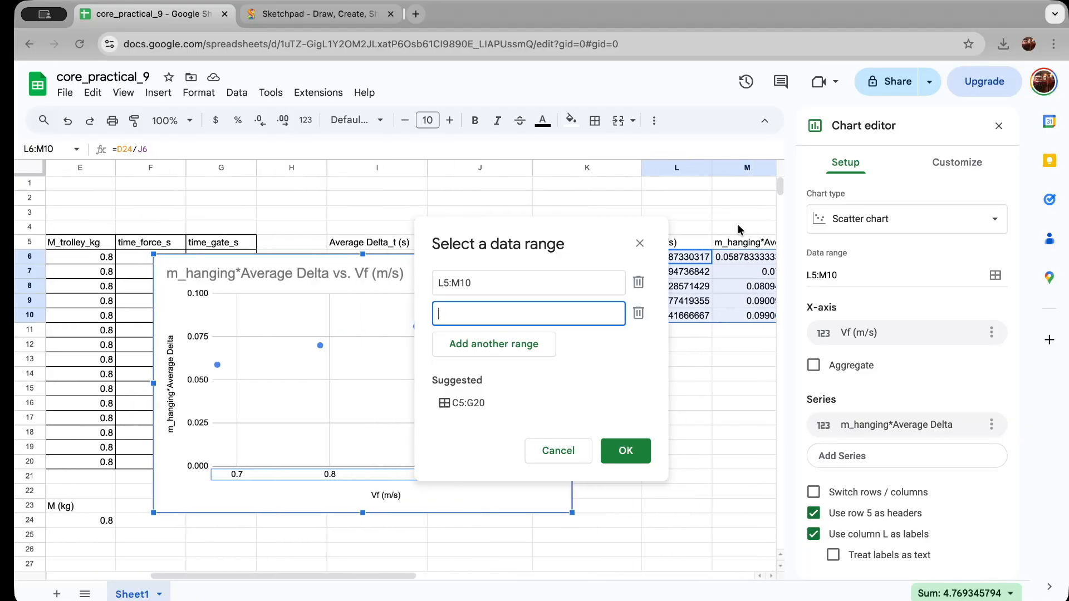
scroll(738, 229, left, 1)
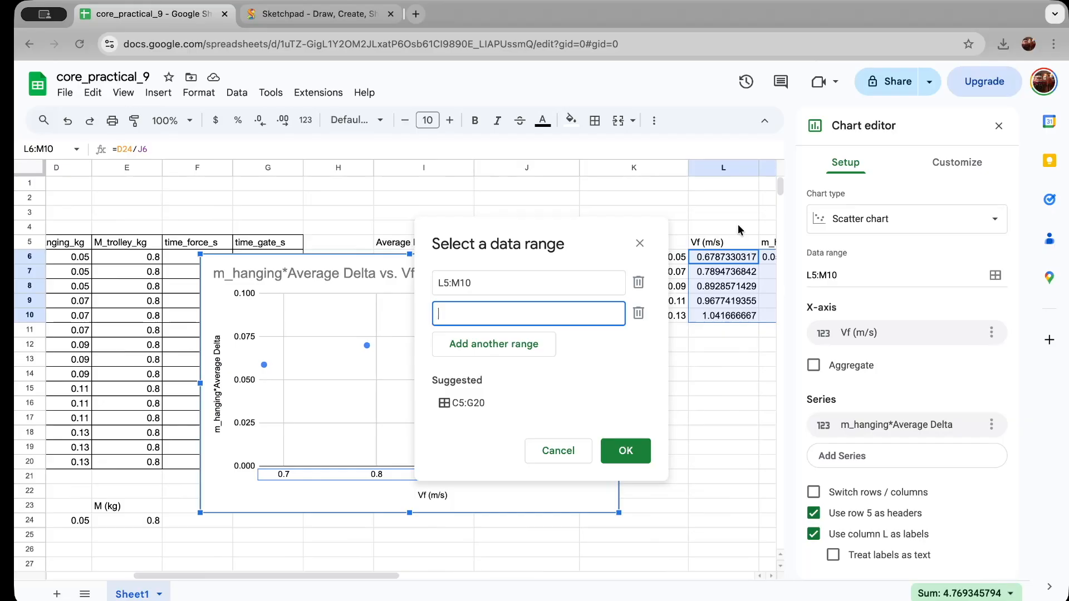
click(570, 287)
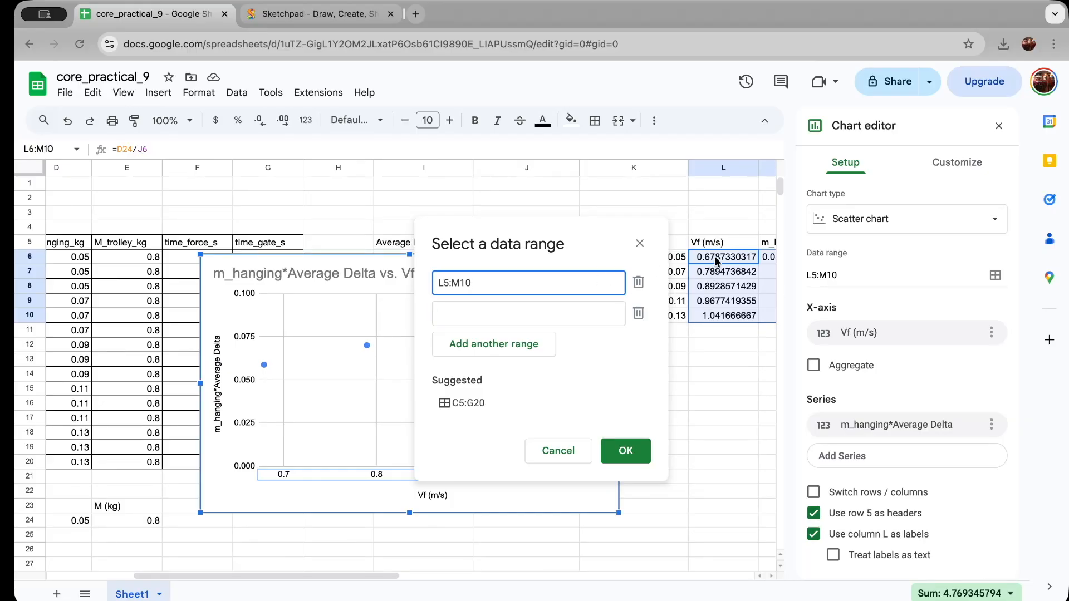
drag(721, 261, 727, 318)
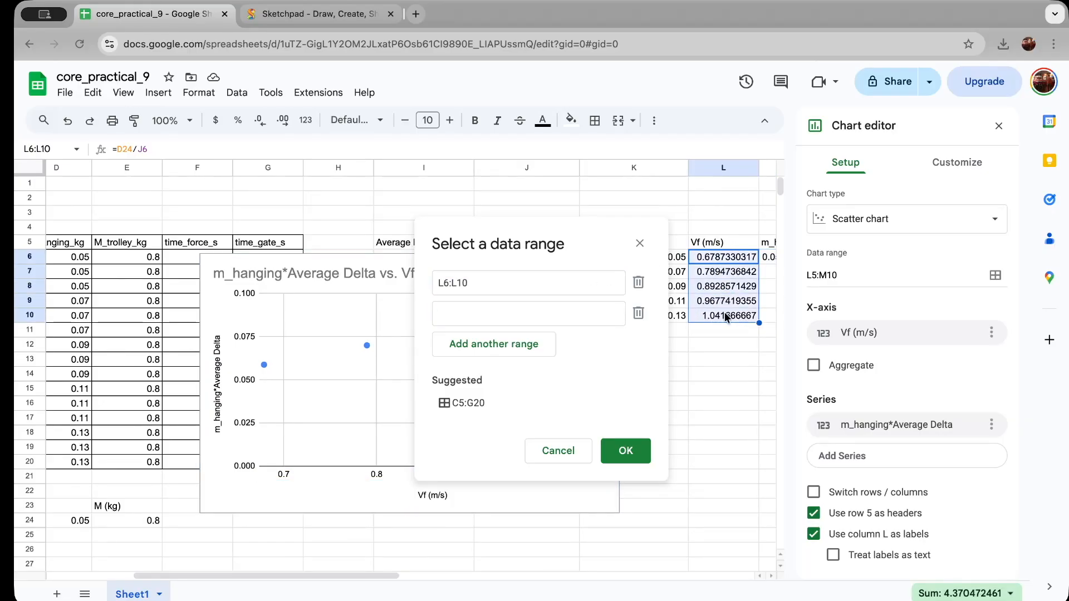
- Set the chart's second data range to the m_hanging*Average Delta values in M6:M10 and apply both ranges
click(573, 315)
scroll(717, 284, right, 1)
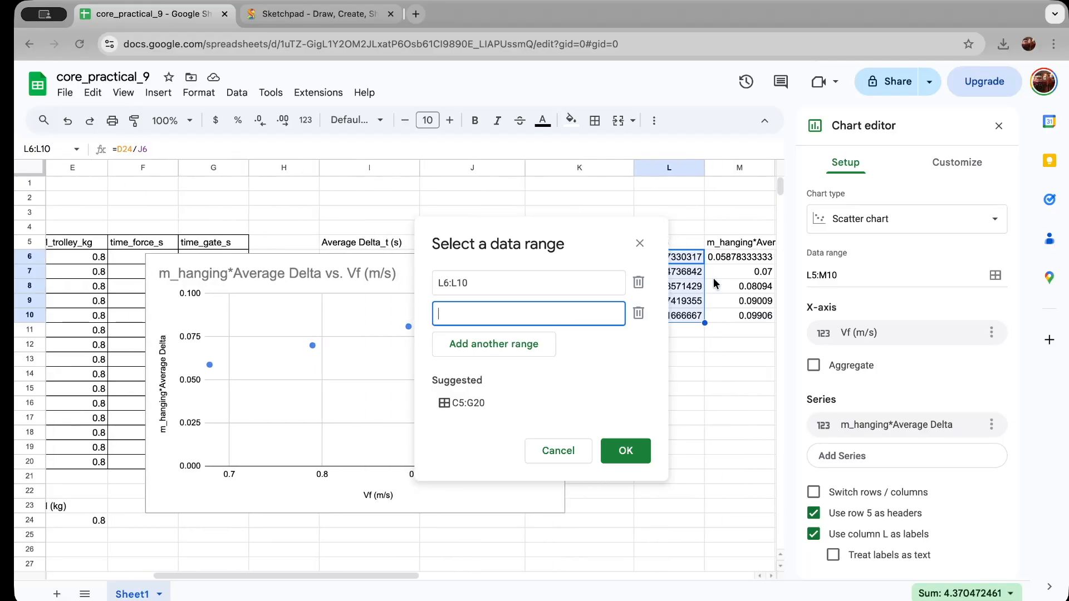
drag(740, 258, 746, 316)
click(628, 453)
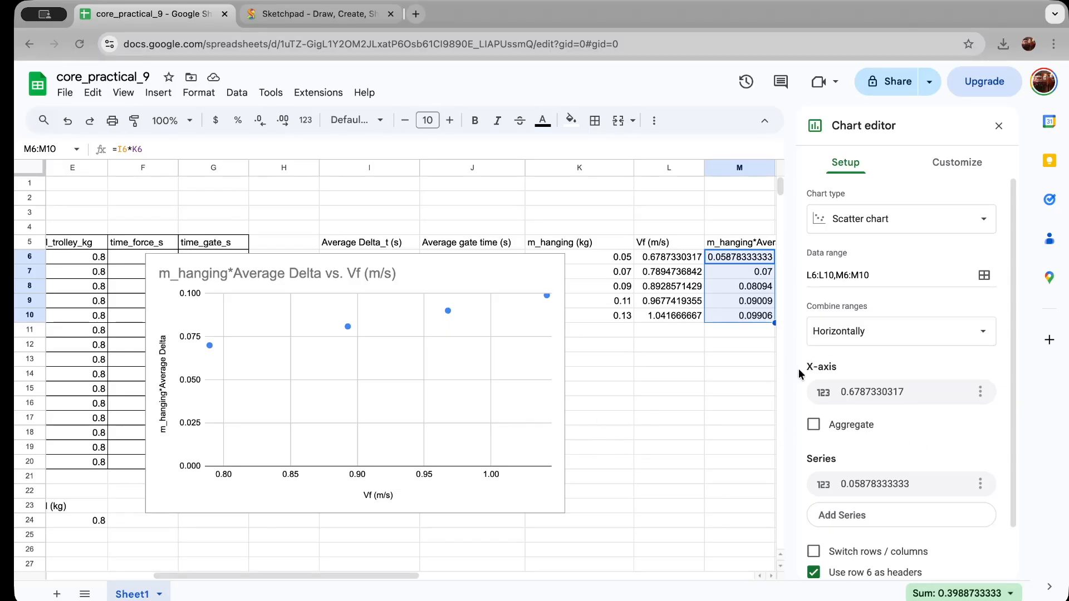
- Shrink the scatter chart's plot area slightly inward from its upper-right corner
scroll(732, 395, right, 2)
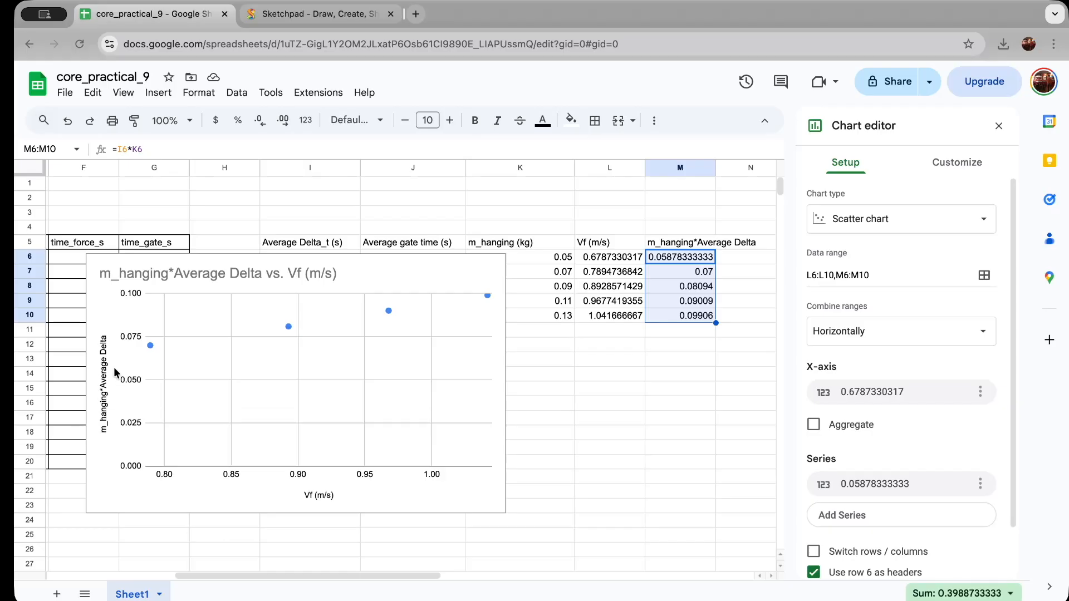
scroll(346, 397, left, 1)
scroll(345, 406, right, 1)
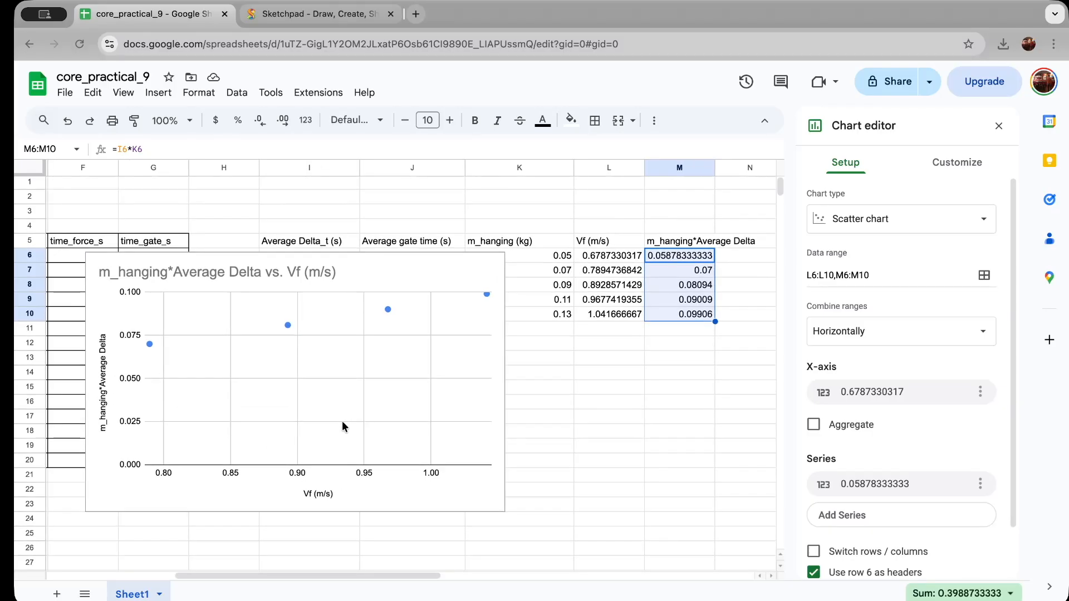
click(339, 423)
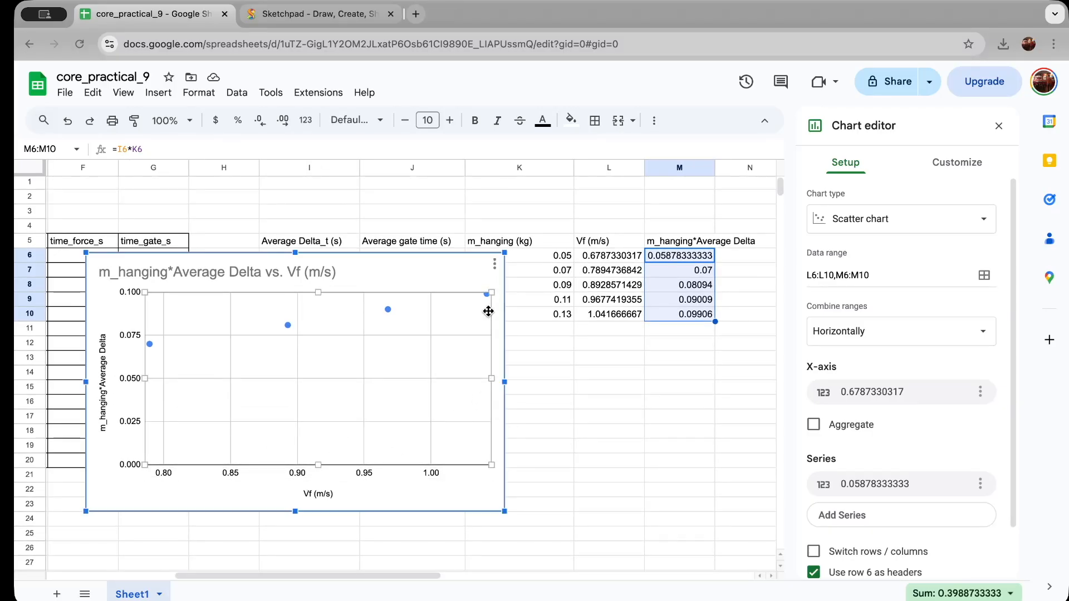
click(487, 293)
mouse_move(490, 292)
mouse_down()
mouse_move(453, 313)
mouse_move(479, 299)
mouse_up()
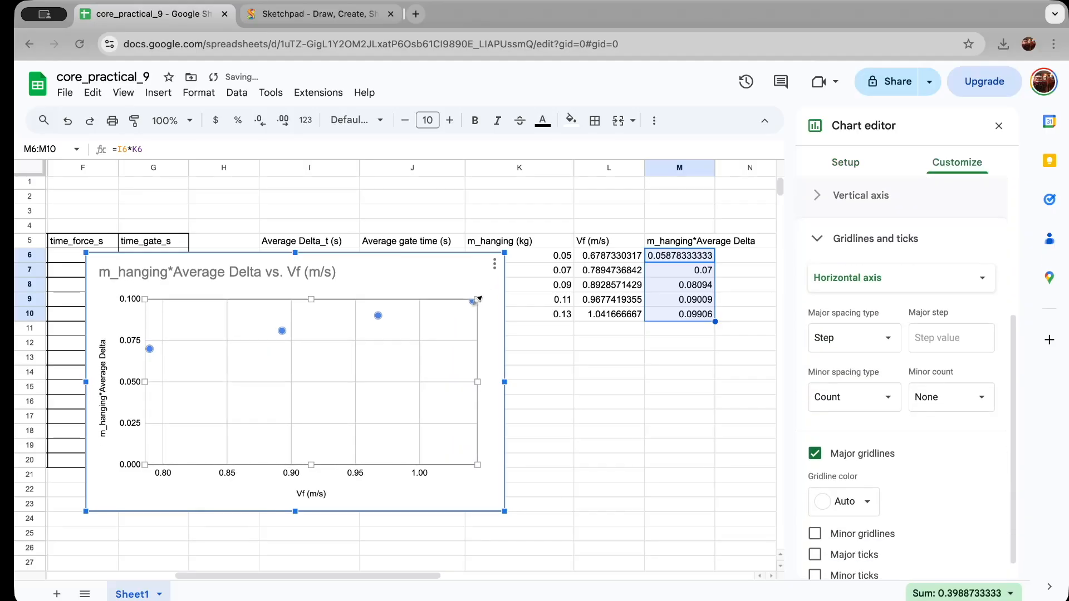
- Set the minimum of the chart's horizontal Vf axis to 0.6
click(476, 301)
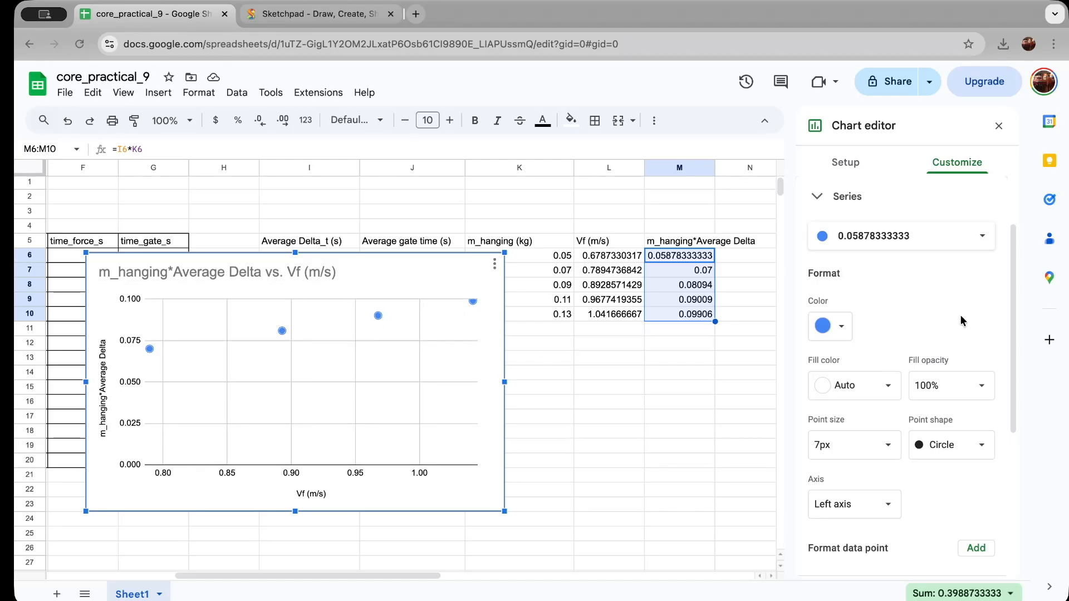
scroll(960, 315, up, 2)
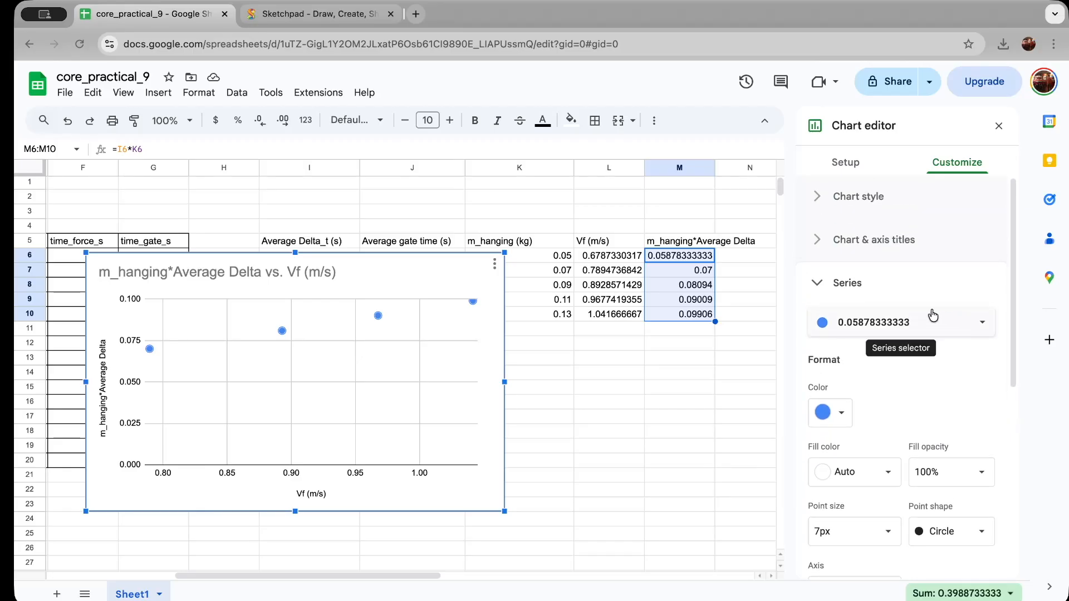
scroll(906, 372, down, 3)
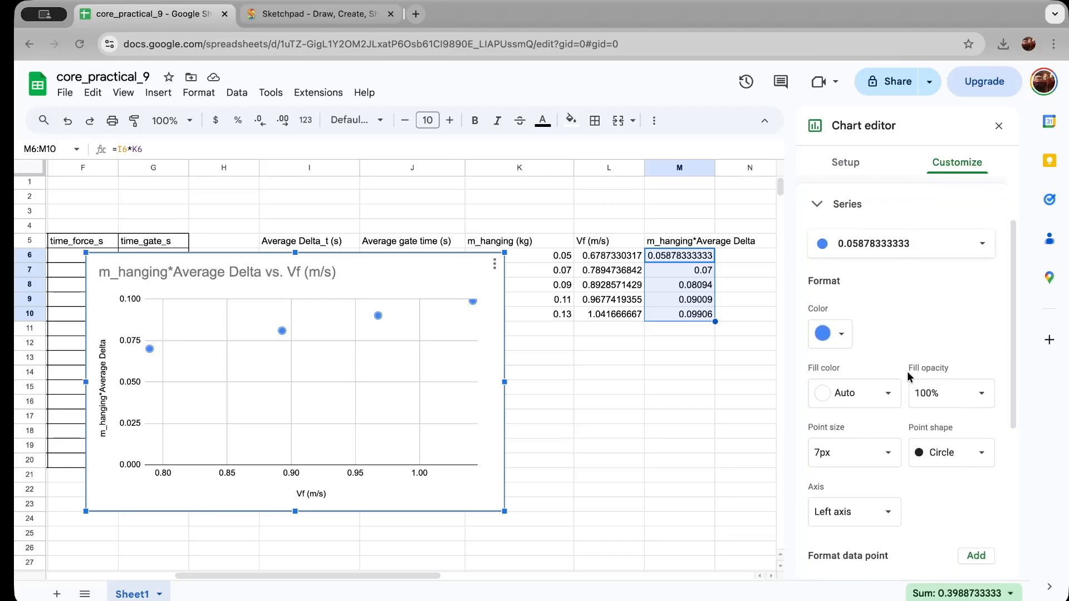
scroll(910, 378, down, 5)
scroll(906, 374, up, 1)
click(903, 462)
scroll(903, 459, down, 1)
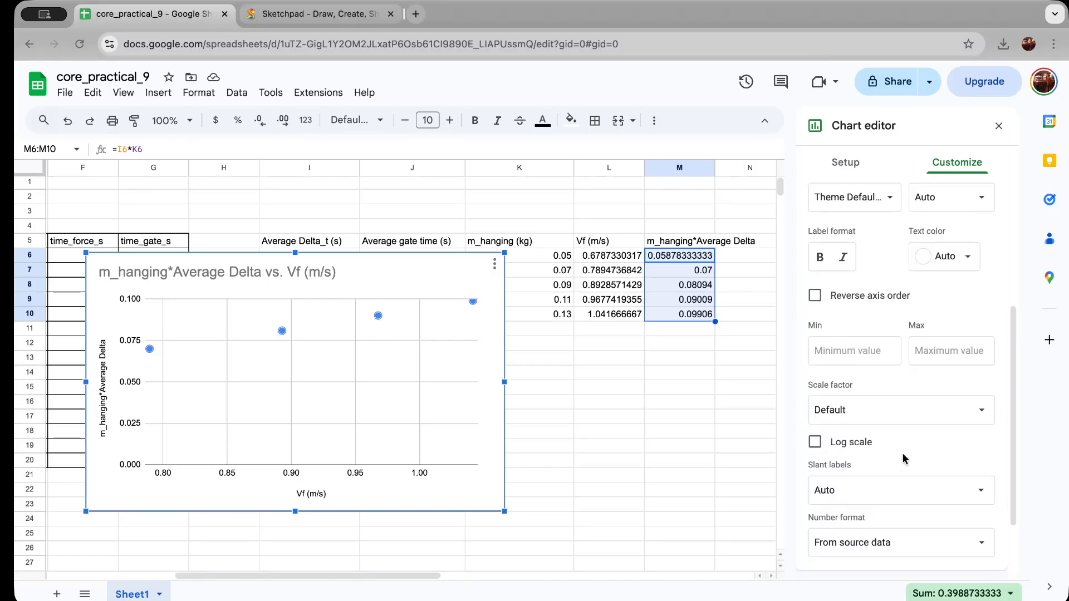
click(862, 352)
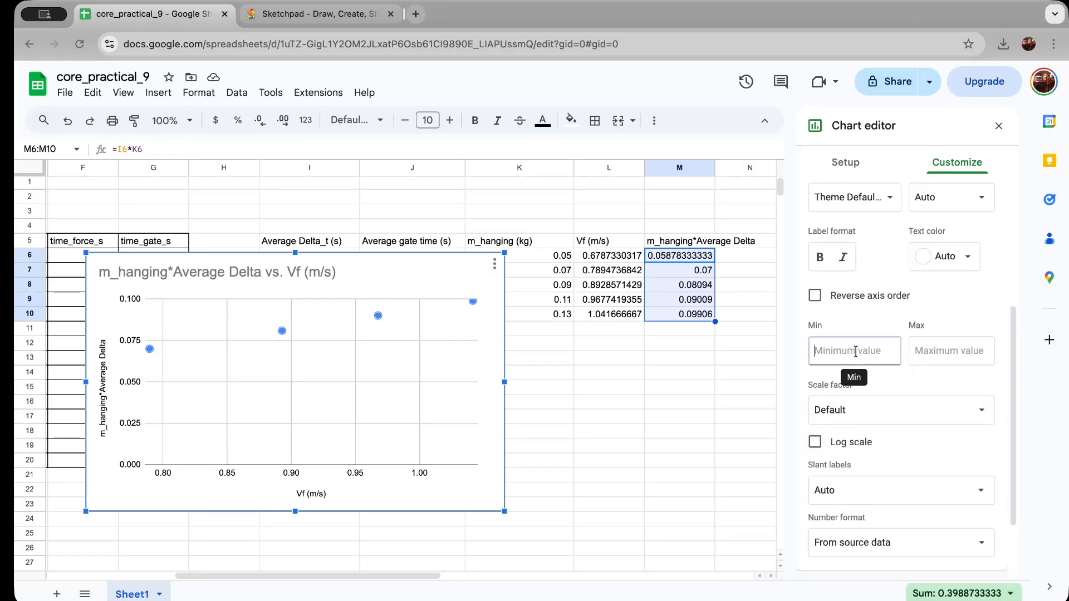
text(0)
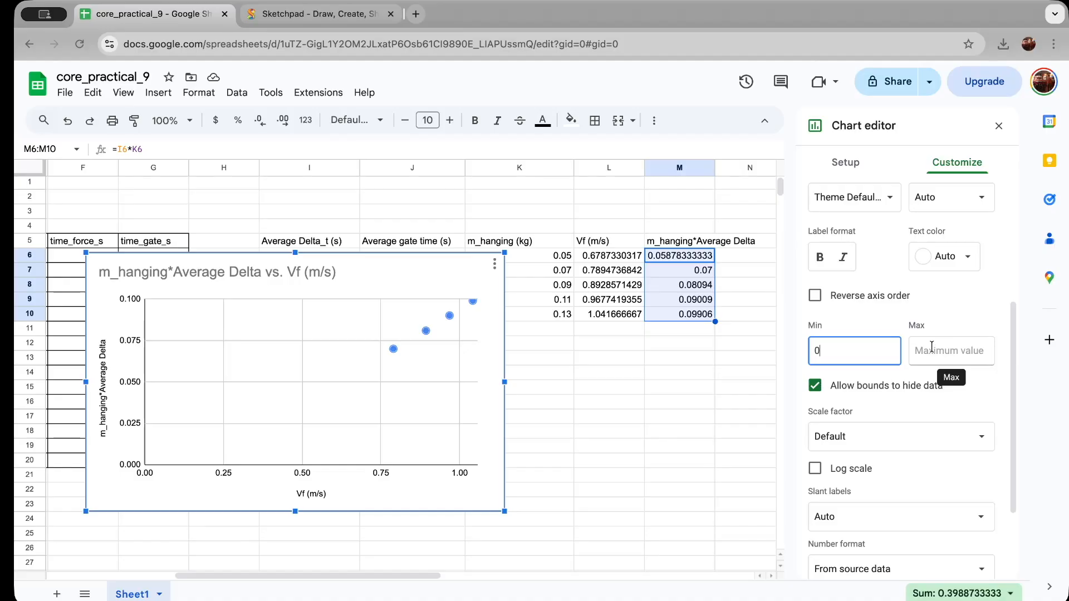
text(.6)
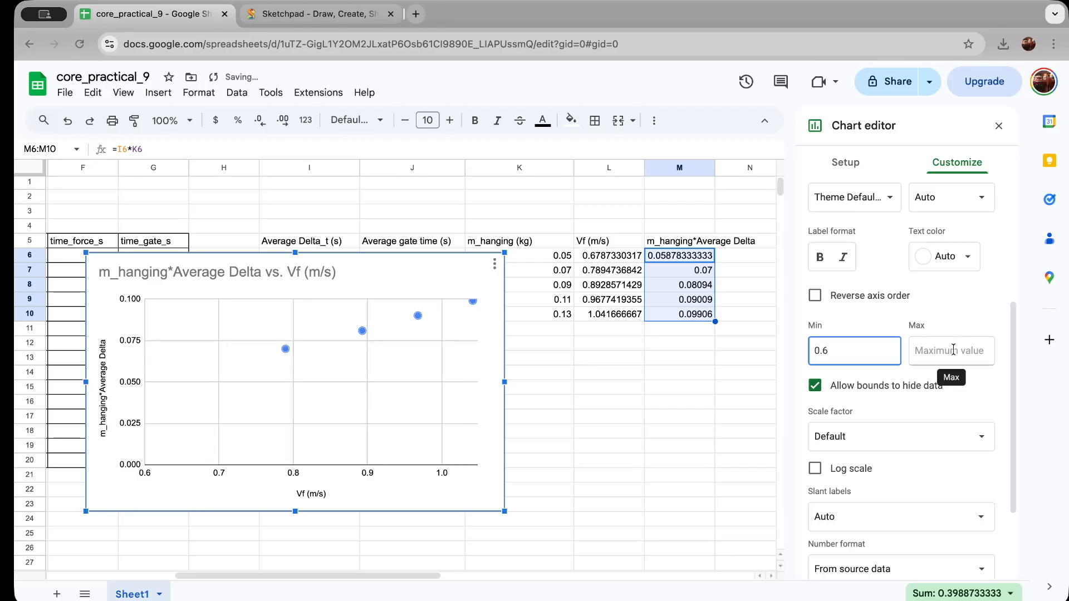
- Set the maximum of the chart's horizontal Vf axis to 1.1
click(953, 349)
text(1)
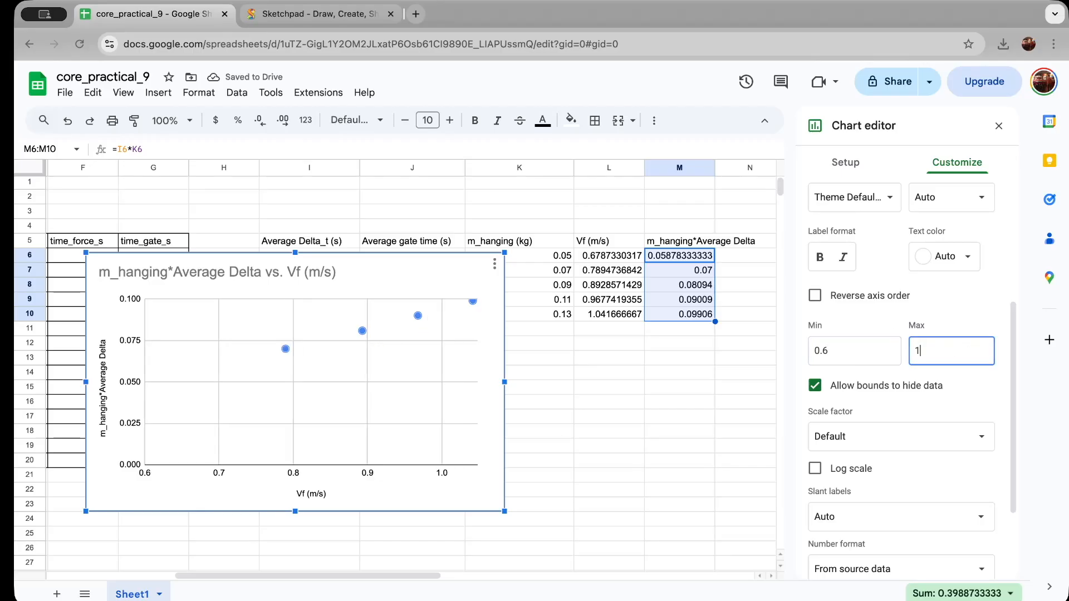
text(.1)
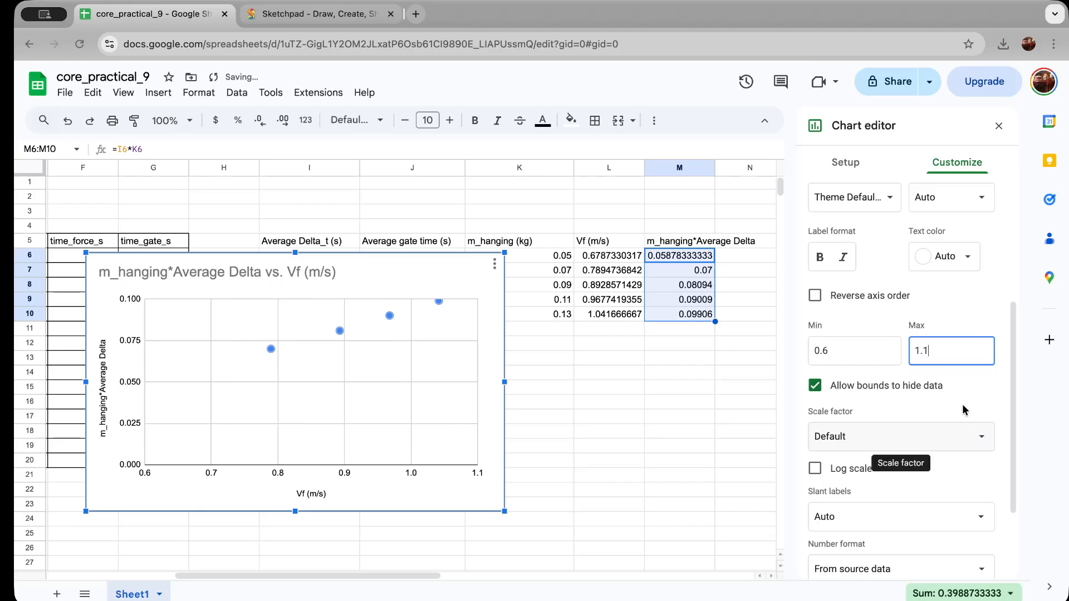
click(1004, 397)
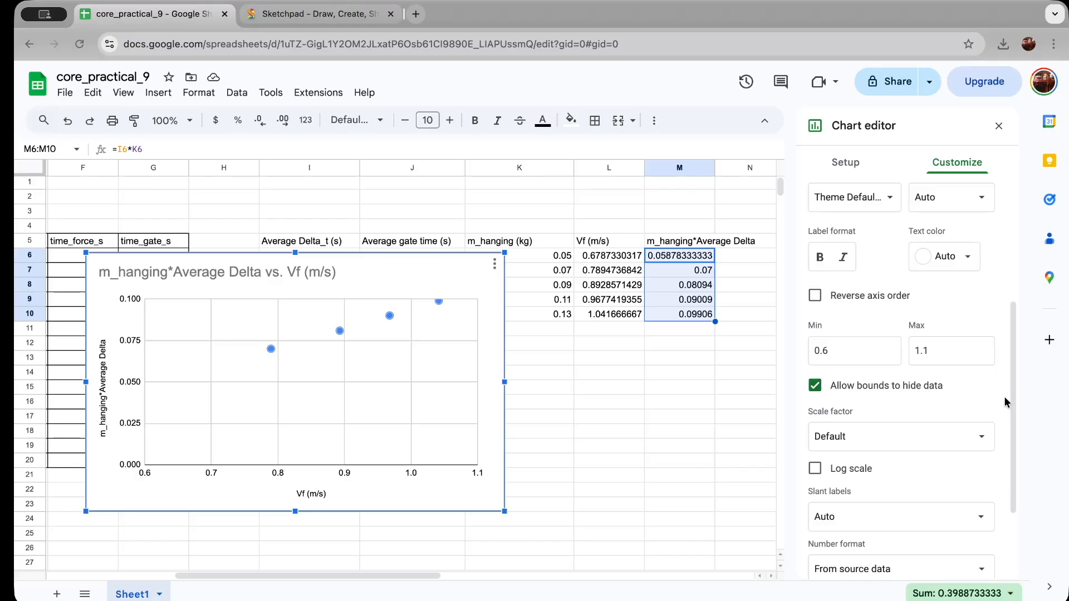
scroll(990, 399, down, 2)
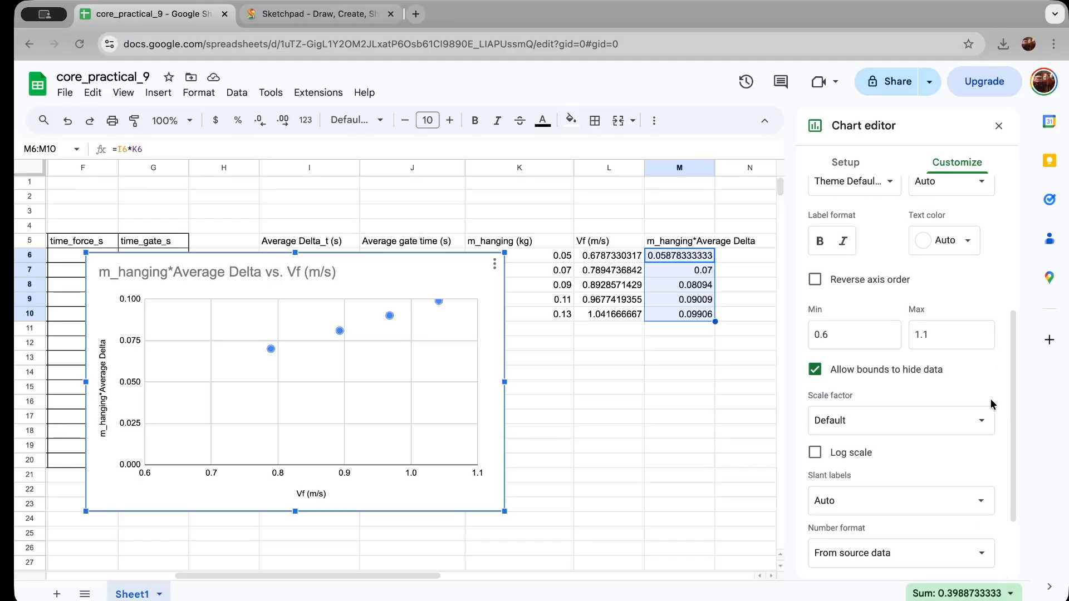
- Set the chart's horizontal Vf axis to a minimum of 0.6 and a maximum of 1.3
scroll(992, 405, up, 1)
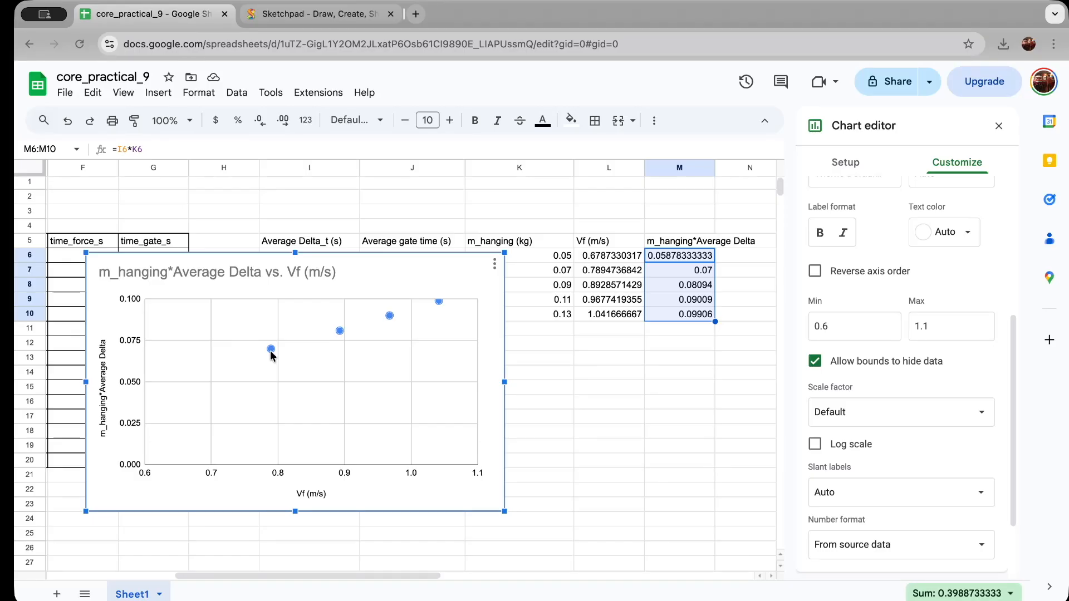
click(840, 327)
key(BackSpace)
text(5)
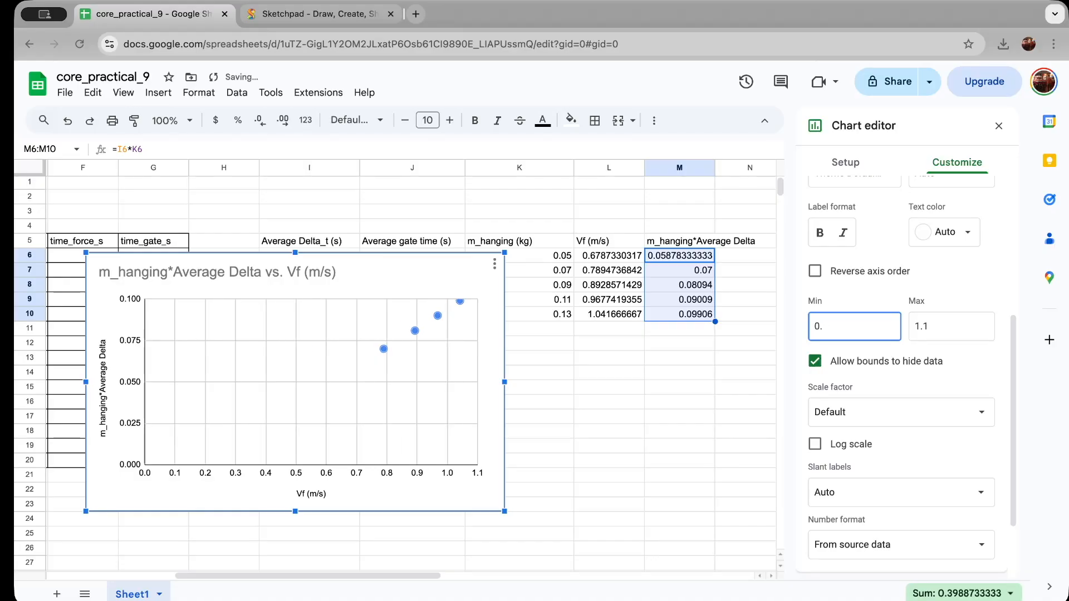
text(6)
click(950, 327)
text(1.3)
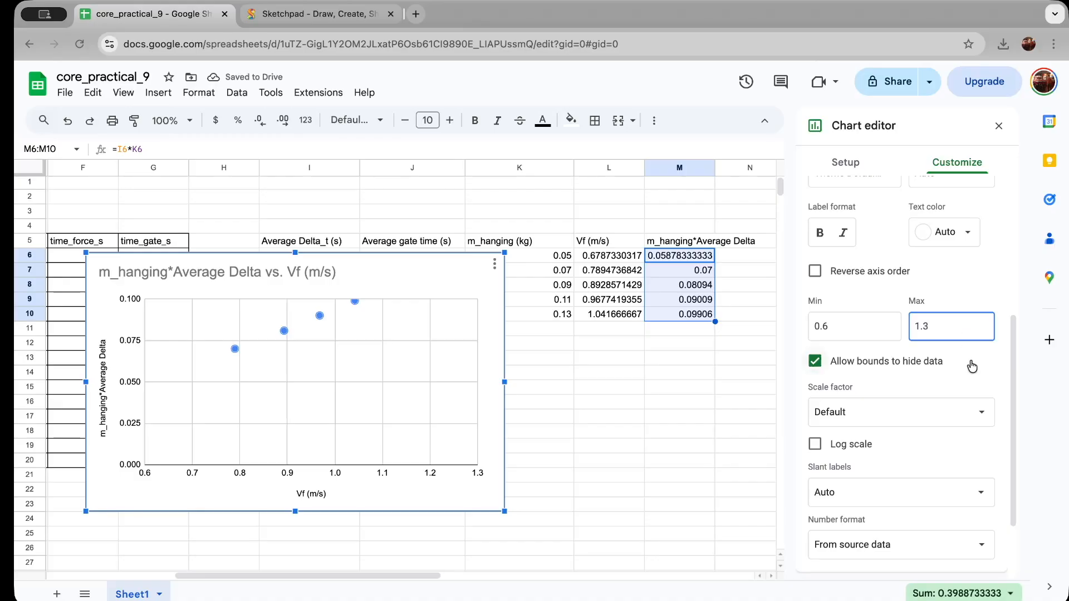
- Look through the scatter chart's customization settings for its axes, data series, chart style and titles
drag(1016, 436, 1017, 499)
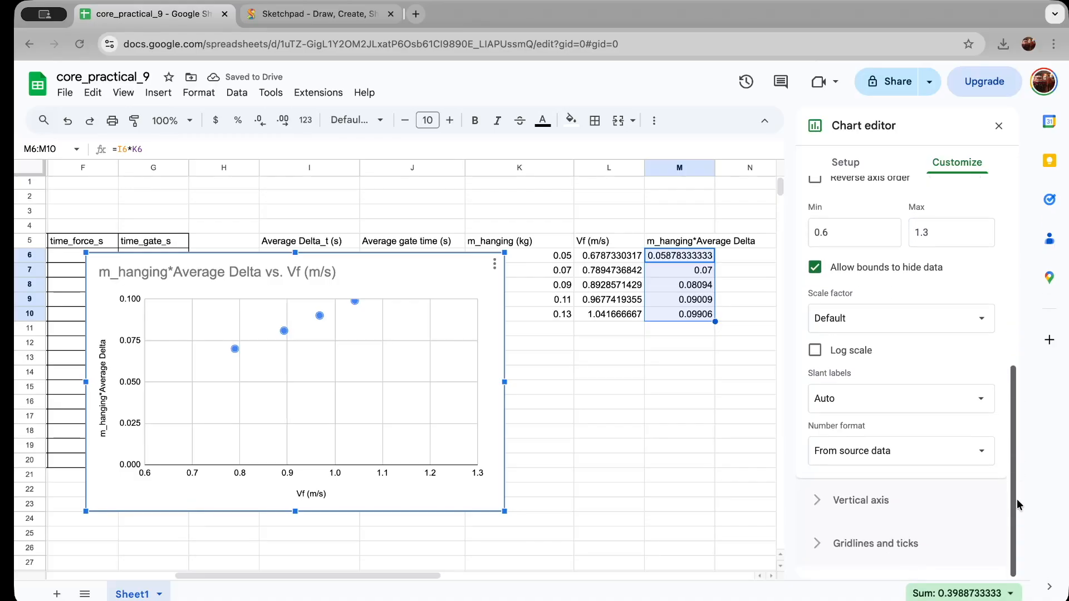
click(878, 504)
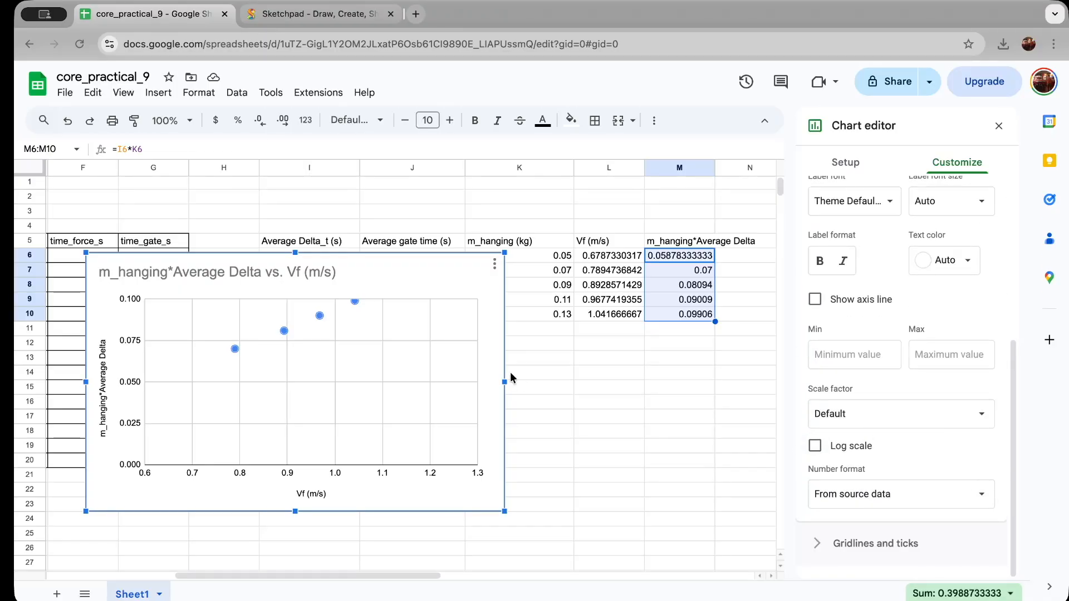
scroll(949, 425, up, 5)
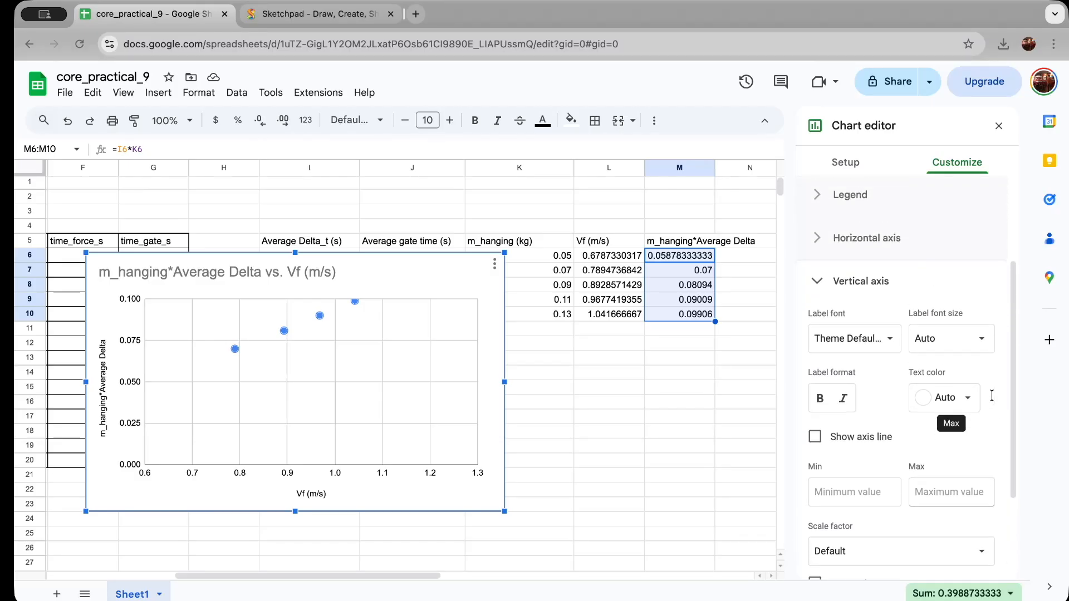
click(878, 291)
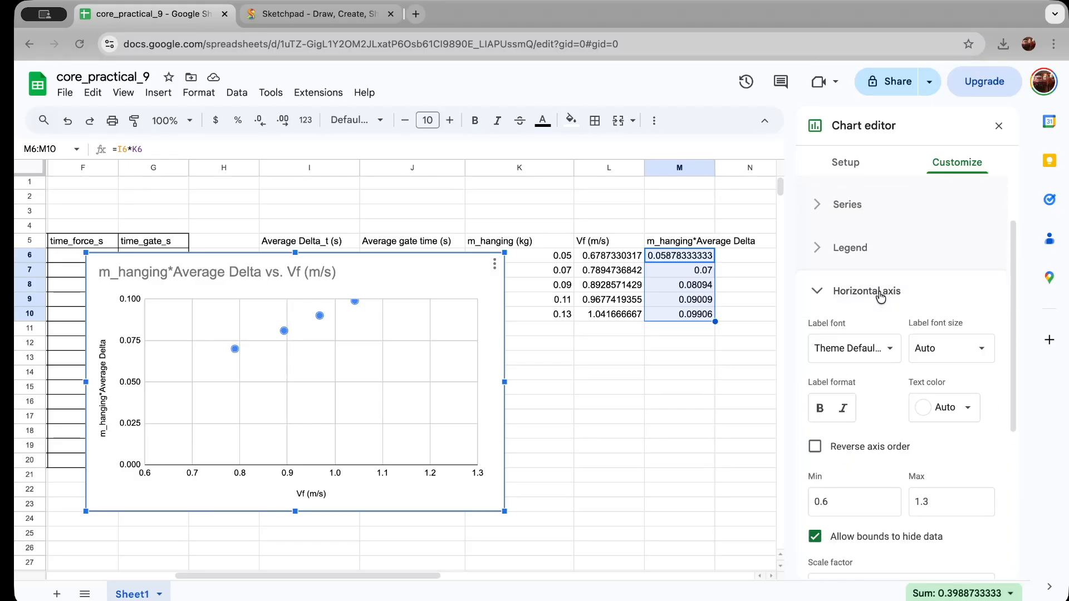
click(848, 214)
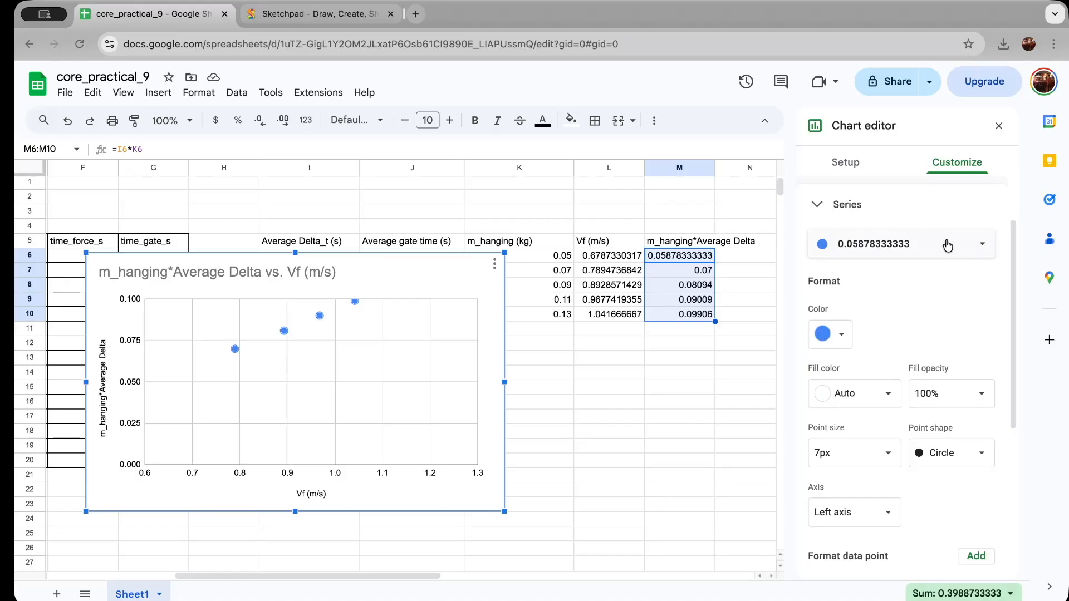
click(979, 252)
click(961, 286)
scroll(961, 285, down, 5)
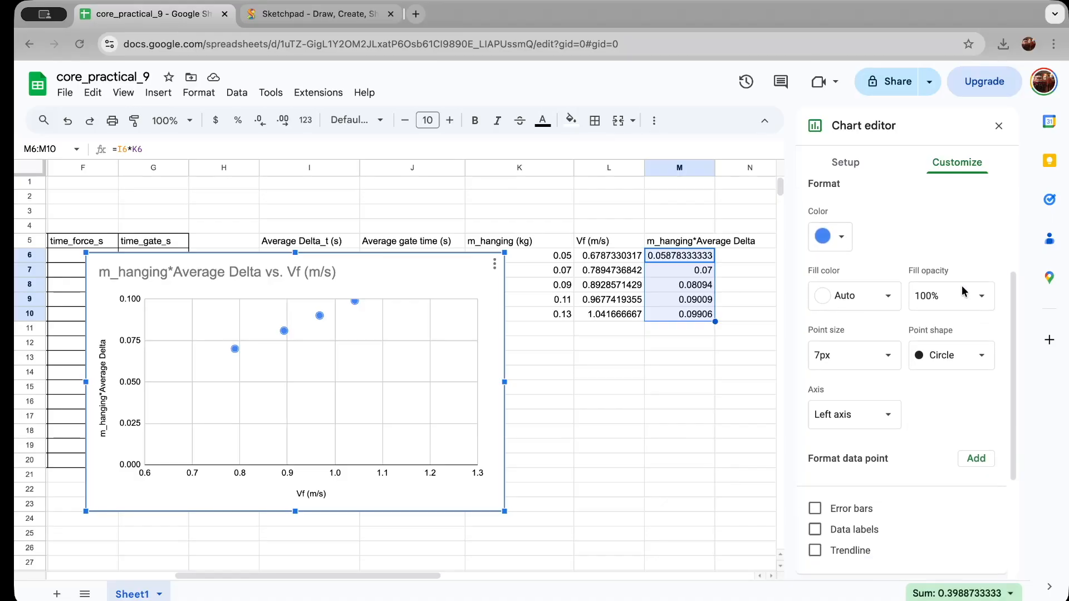
scroll(961, 285, up, 5)
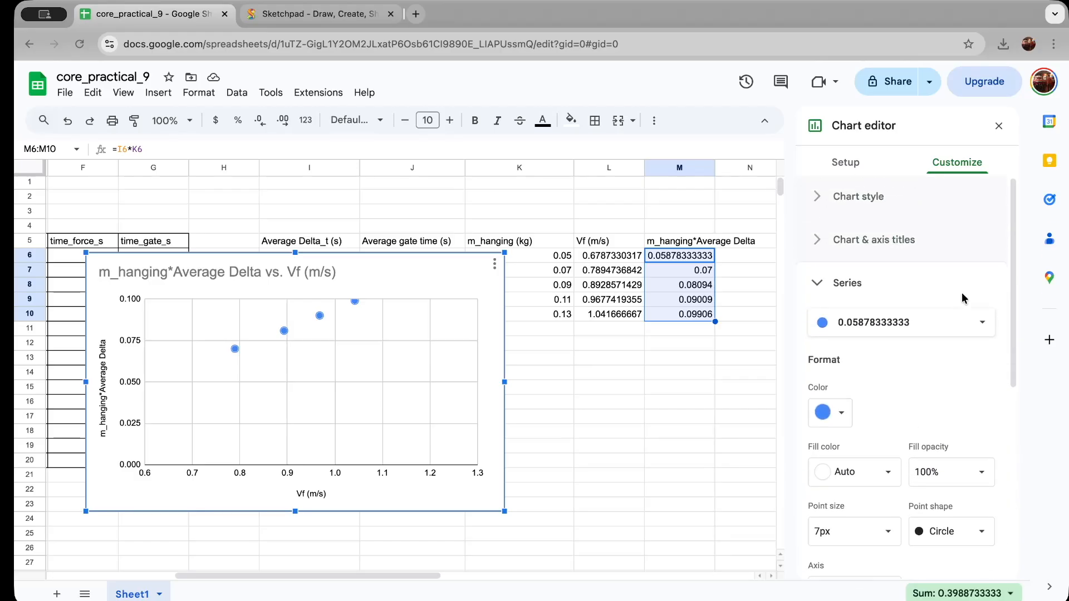
click(858, 196)
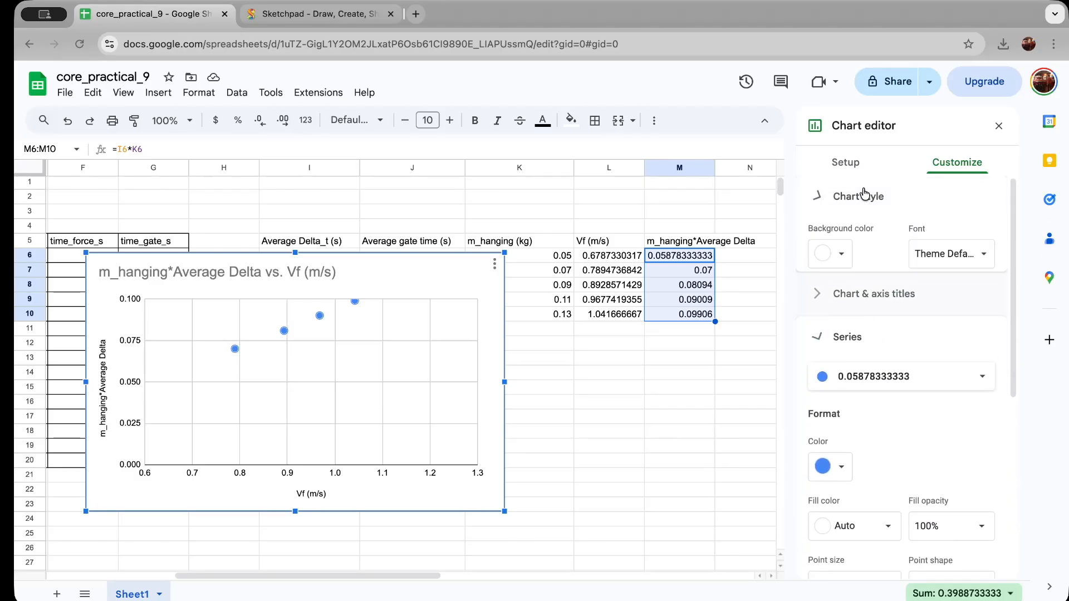
click(858, 196)
click(863, 240)
click(862, 240)
click(864, 284)
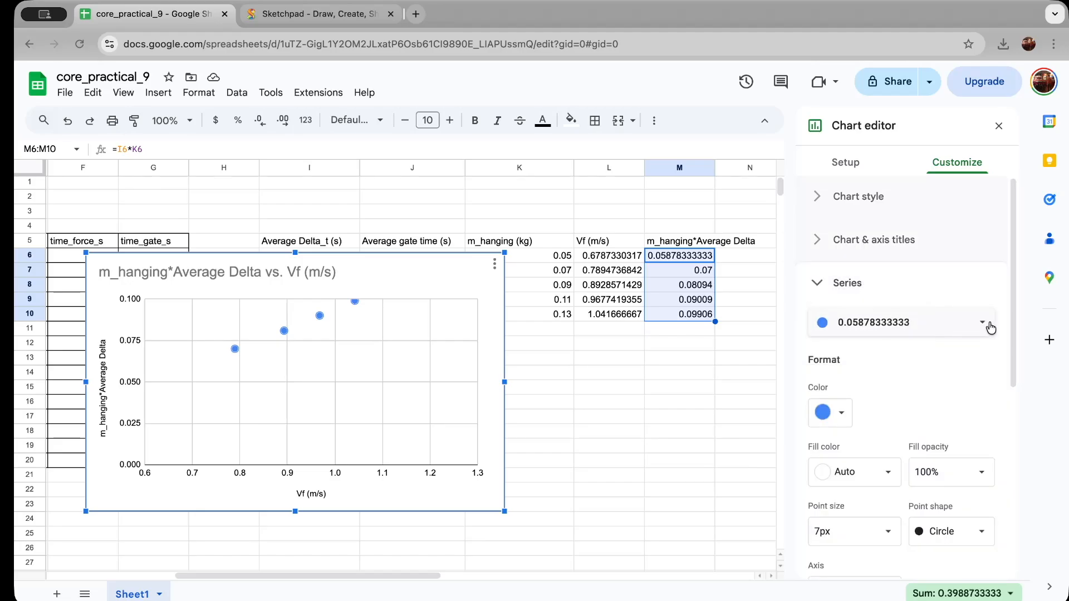
scroll(957, 376, down, 2)
scroll(957, 376, down, 5)
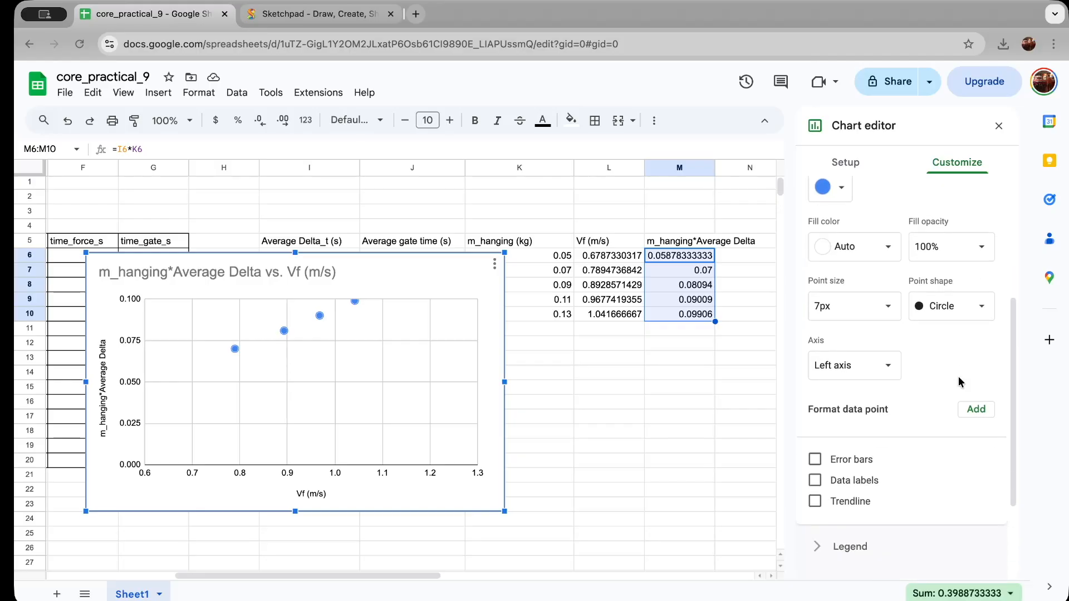
scroll(883, 426, down, 3)
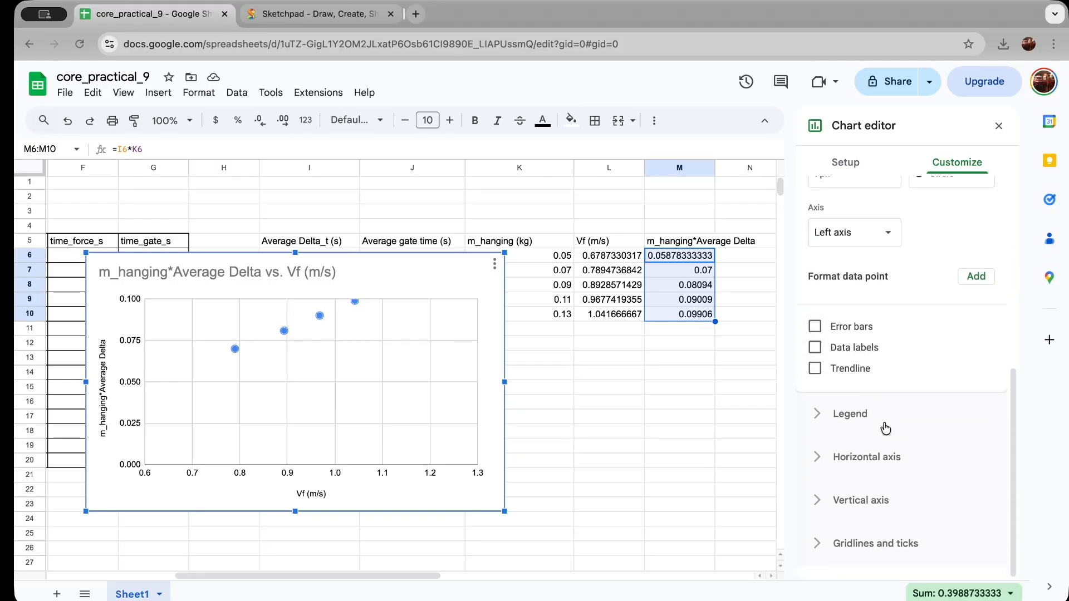
- Set the chart's vertical m_hanging*Average Delta axis to a minimum of 0.05 and a maximum of 0.1
click(879, 500)
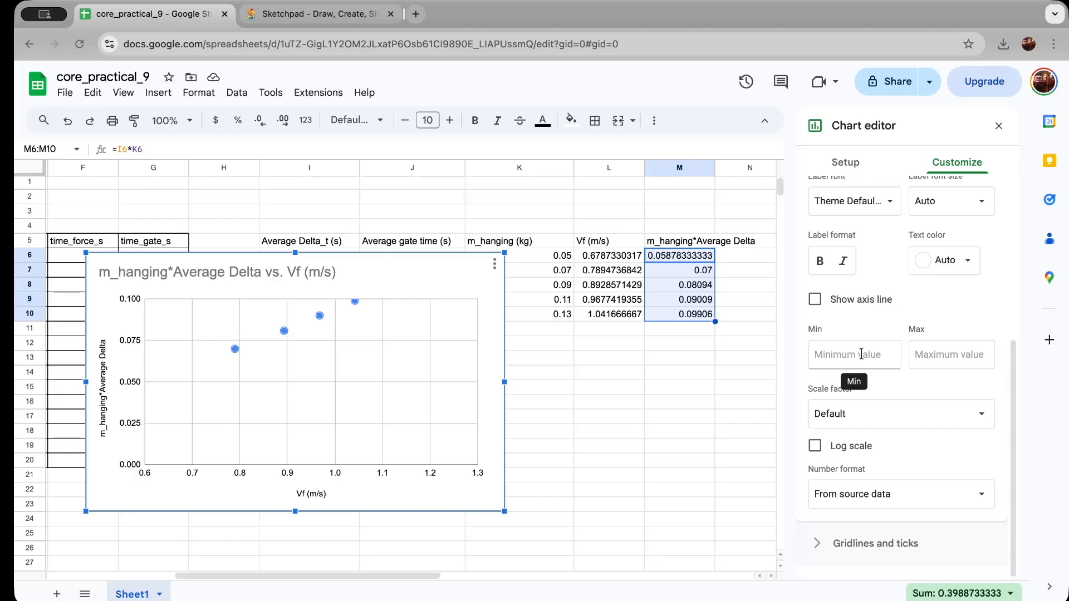
click(861, 354)
text(0.05)
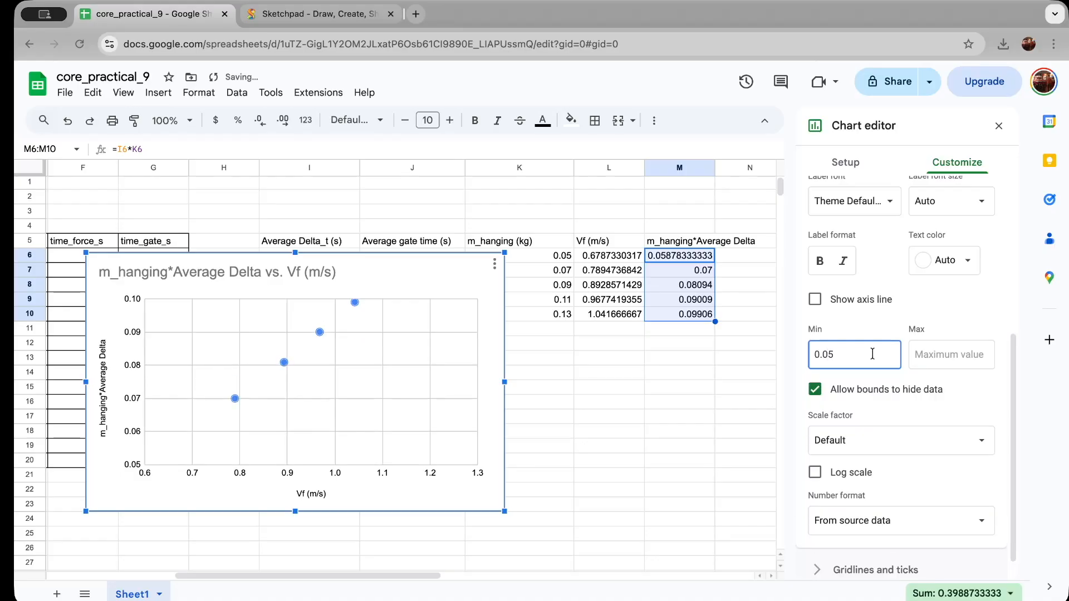
click(946, 359)
text(0.1)
click(996, 388)
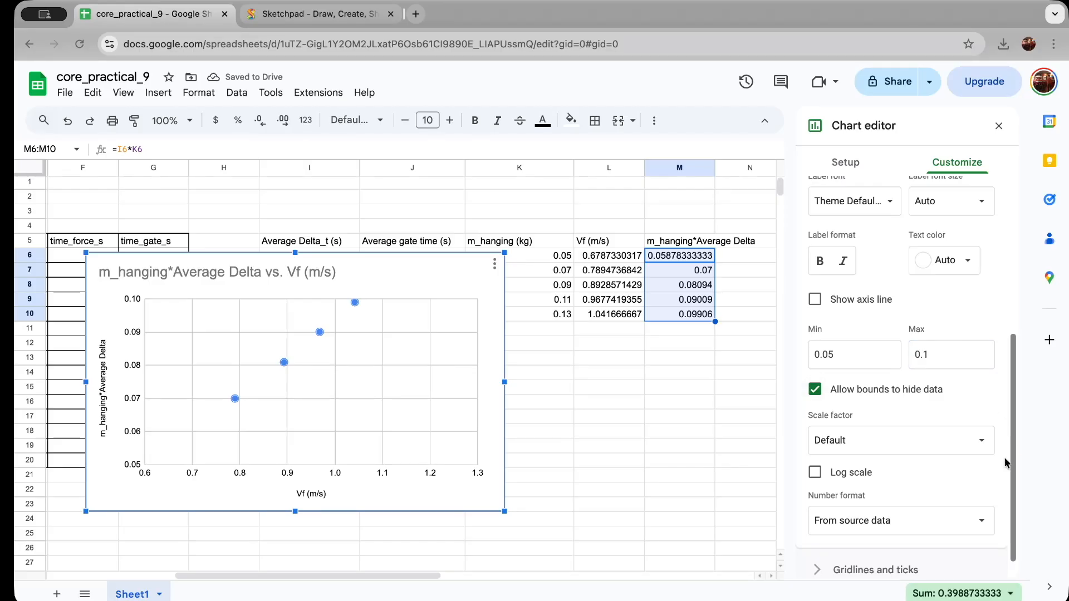
scroll(979, 337, down, 1)
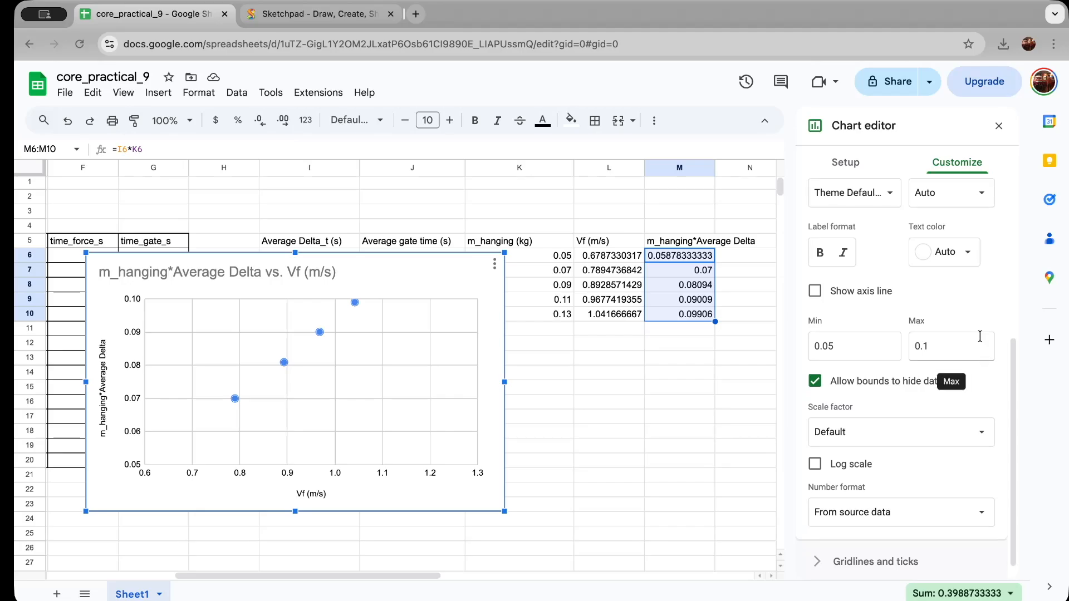
- Close the chart editor and move the scatter chart just below the averages table, starting under row 10
click(998, 126)
click(418, 294)
drag(360, 285, 556, 364)
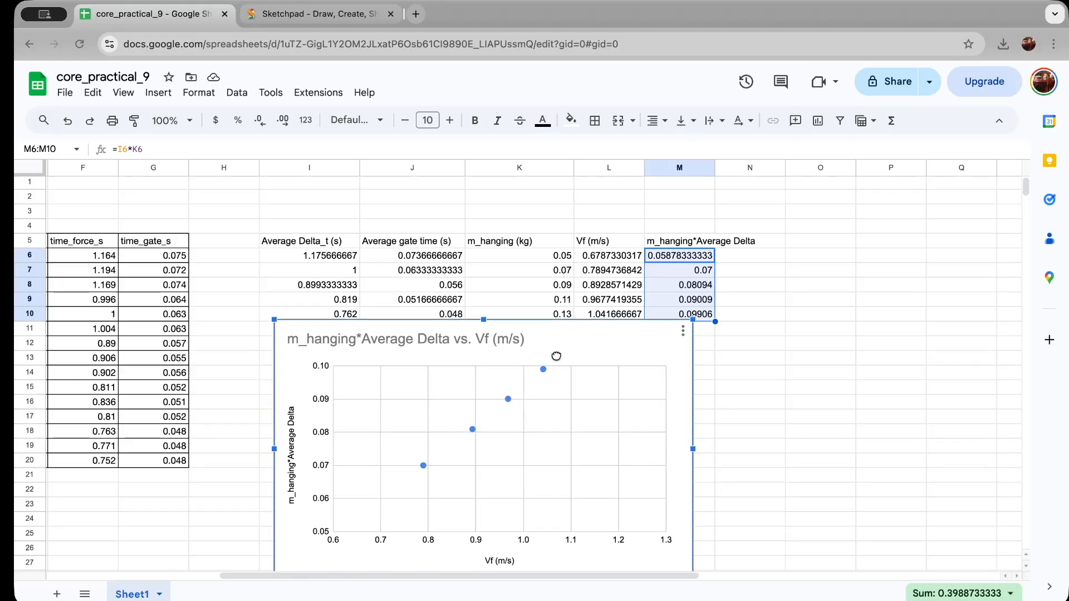
scroll(555, 363, left, 1)
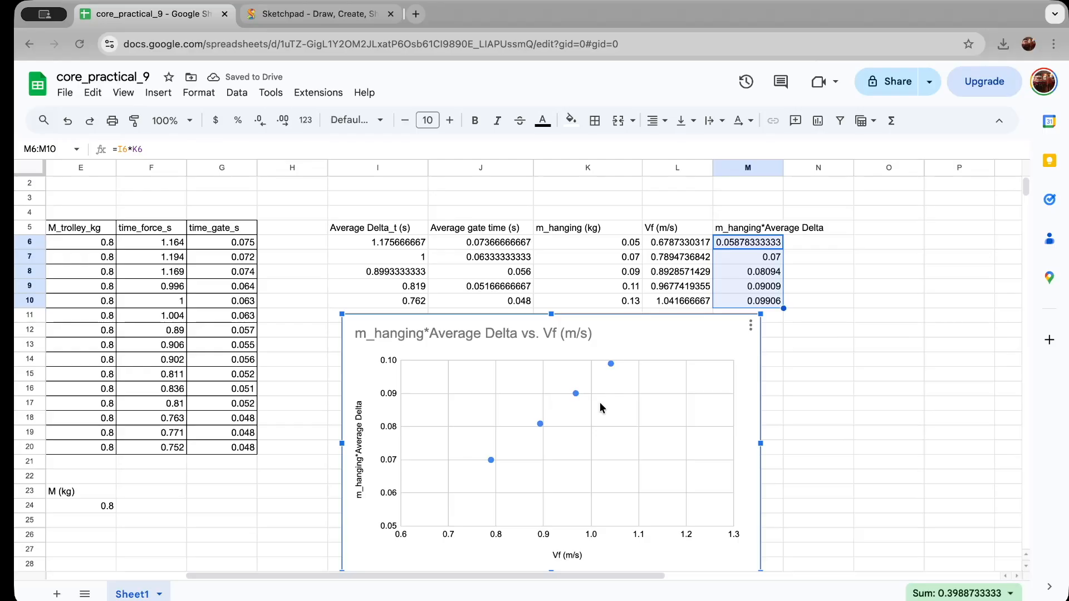
right_click(605, 401)
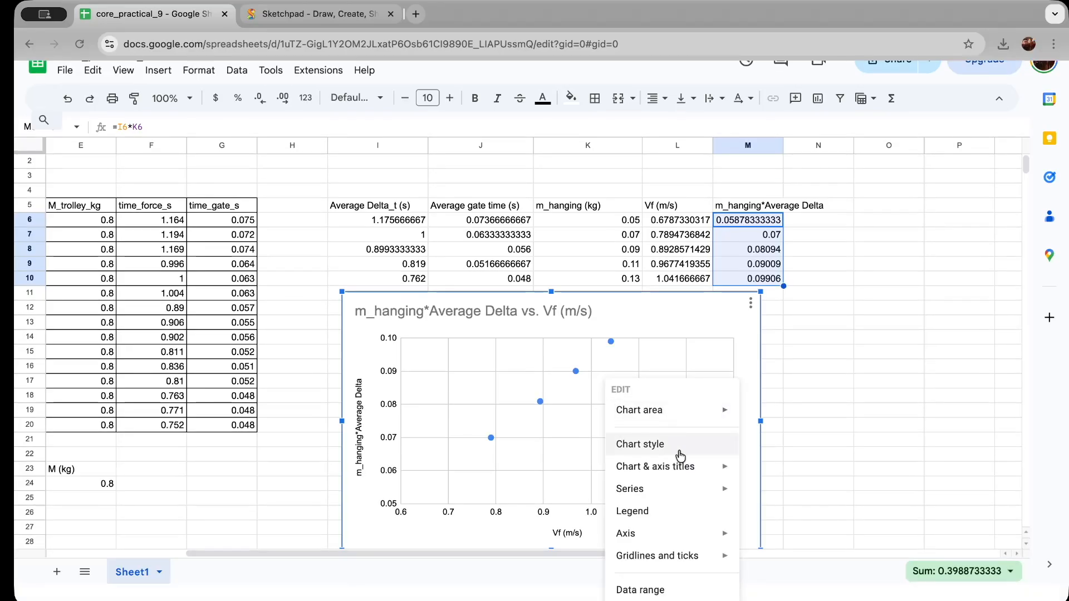
mouse_move(684, 470)
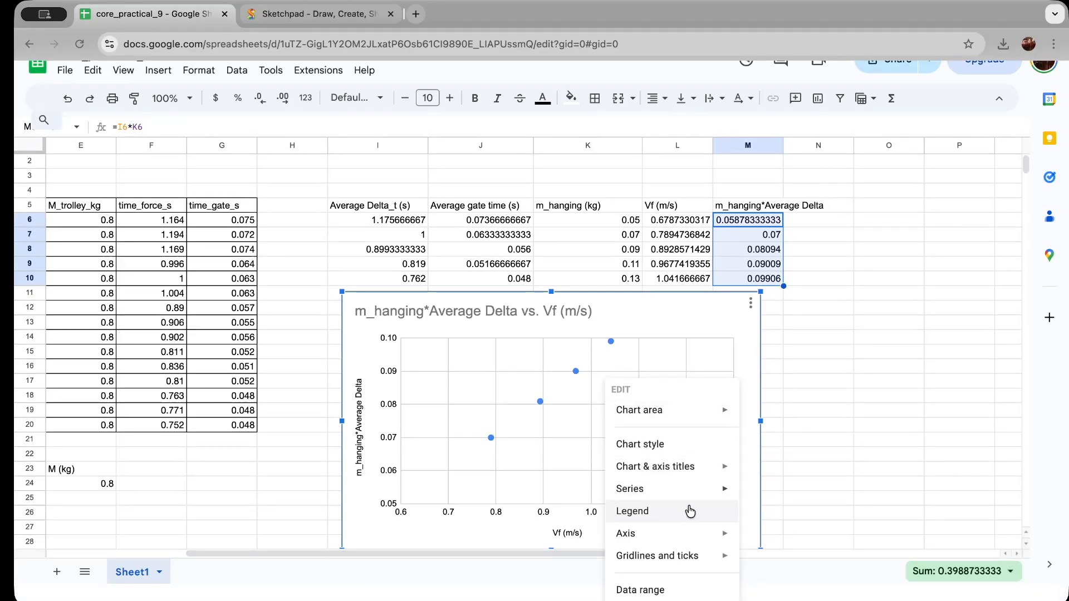
mouse_move(700, 559)
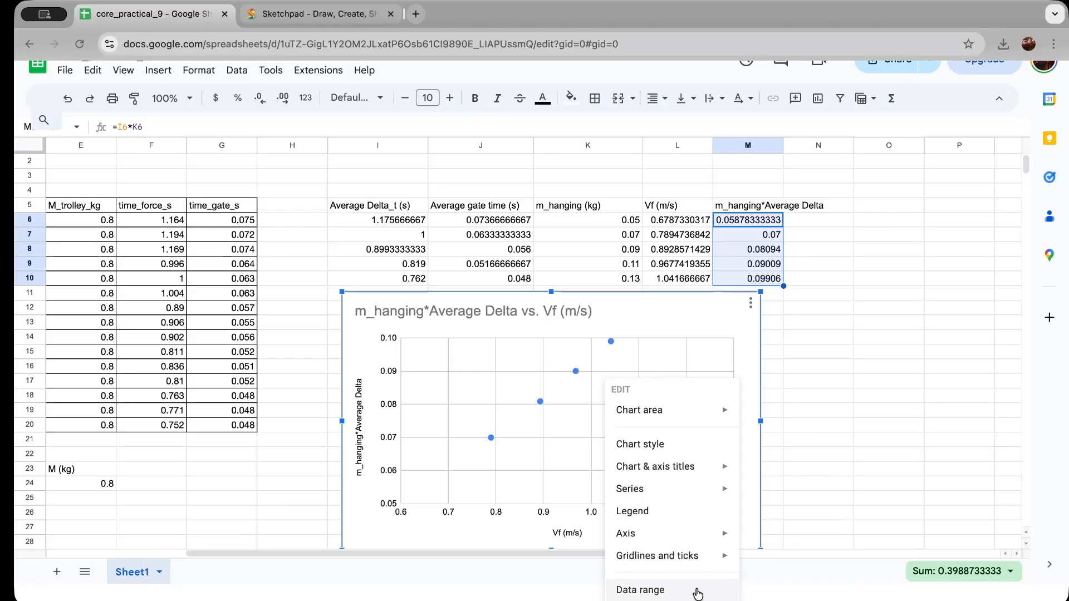
mouse_move(688, 424)
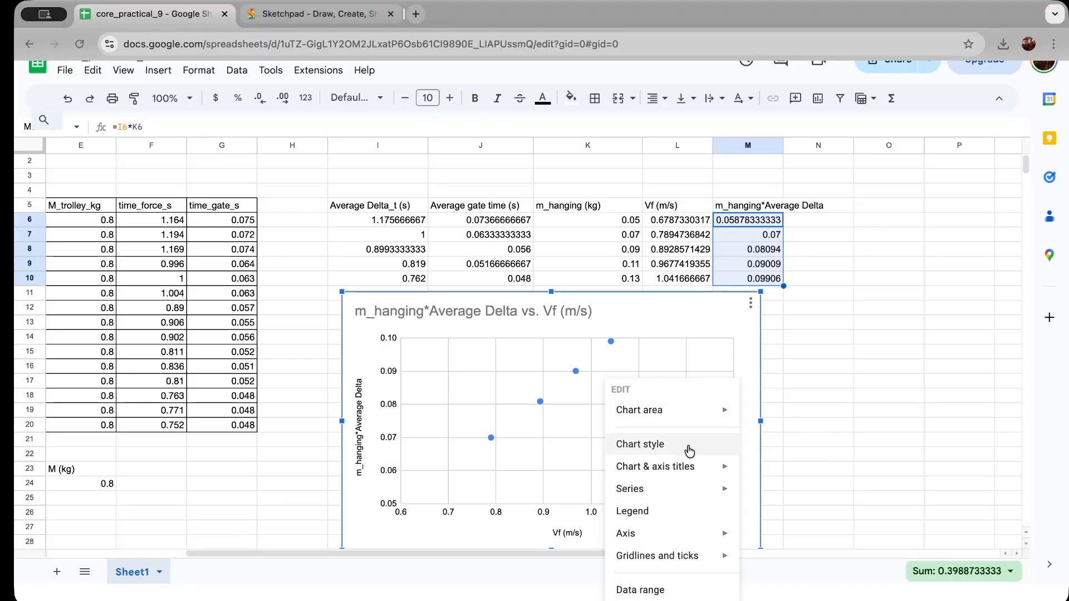
mouse_move(690, 495)
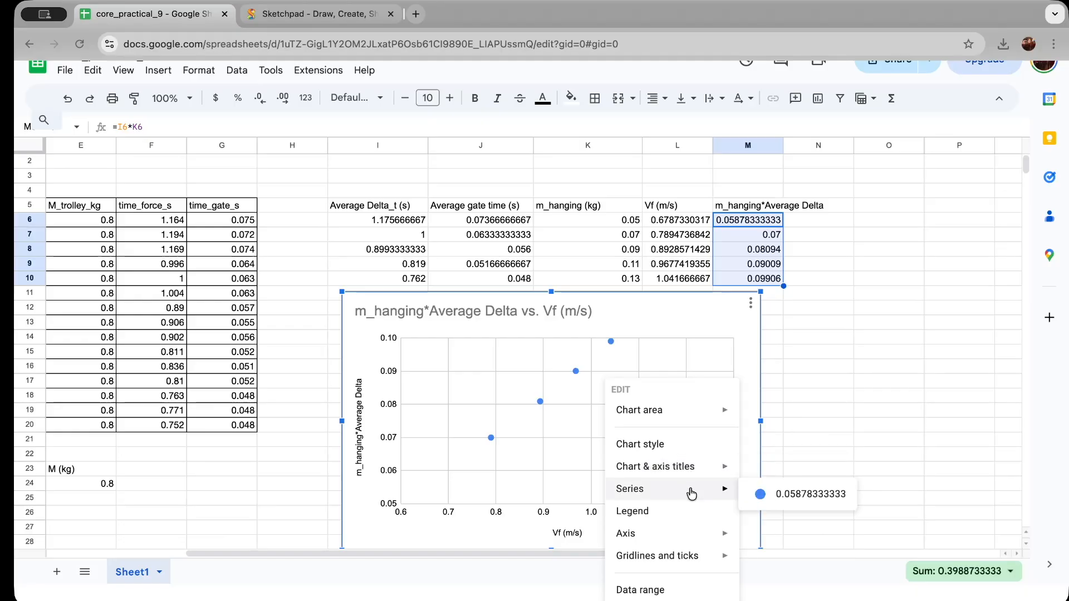
mouse_move(691, 540)
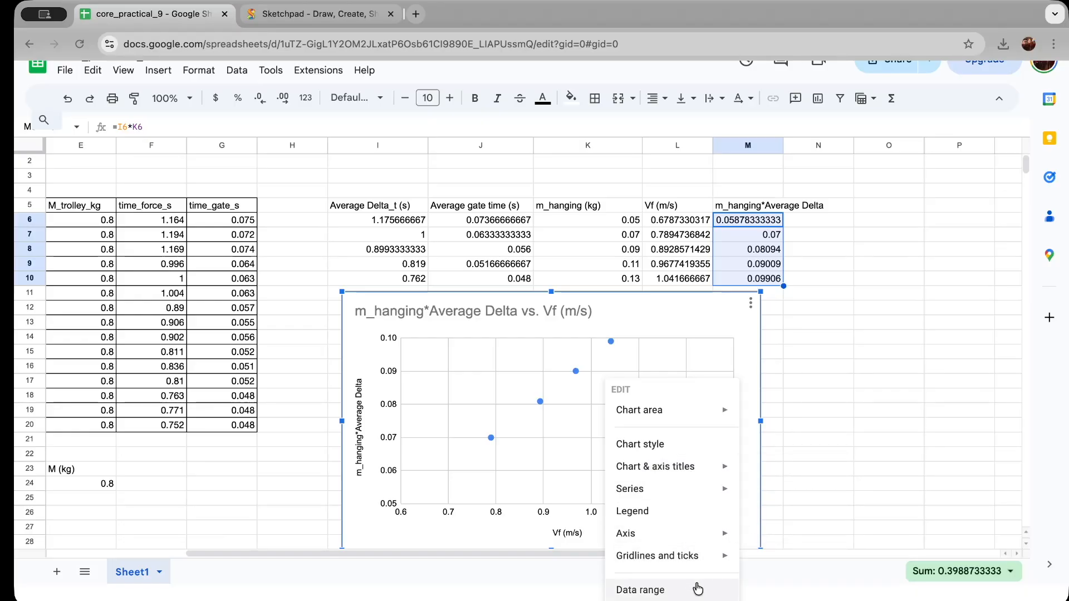
click(645, 350)
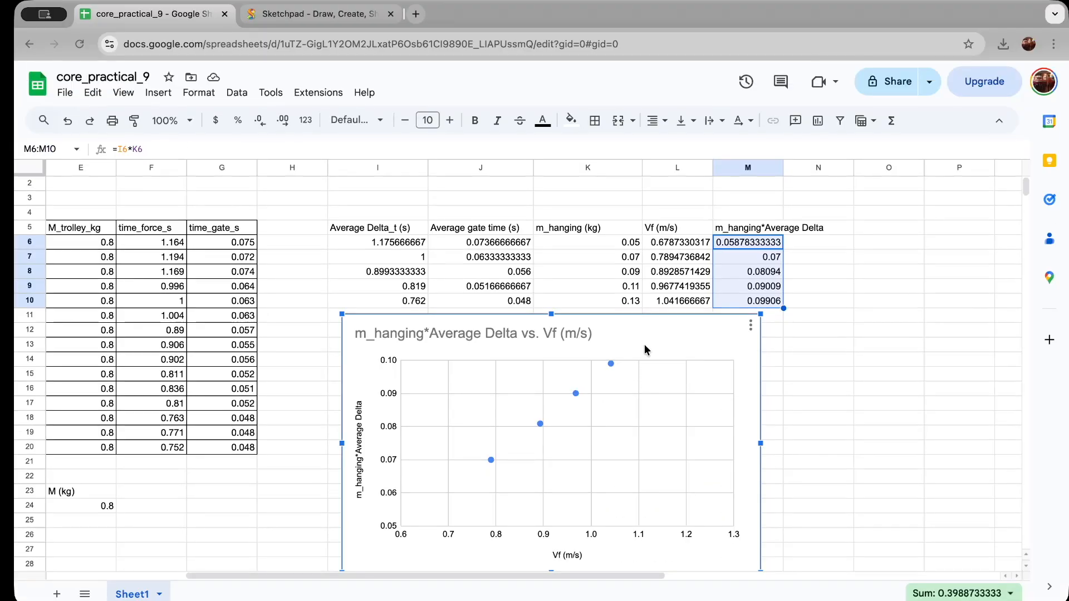
right_click(610, 364)
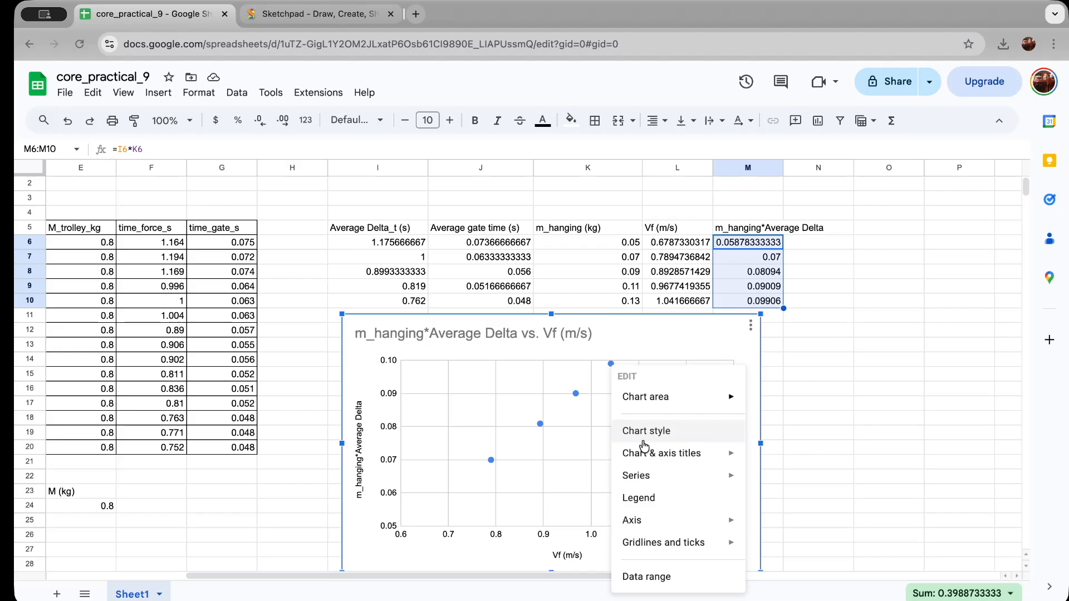
mouse_move(706, 546)
click(559, 499)
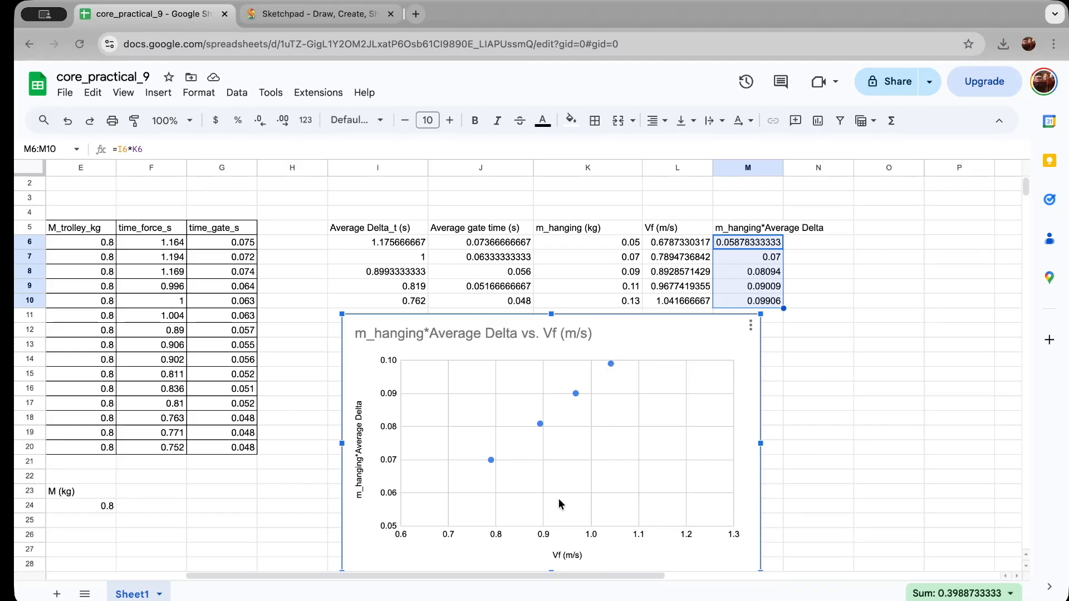
scroll(559, 498, down, 1)
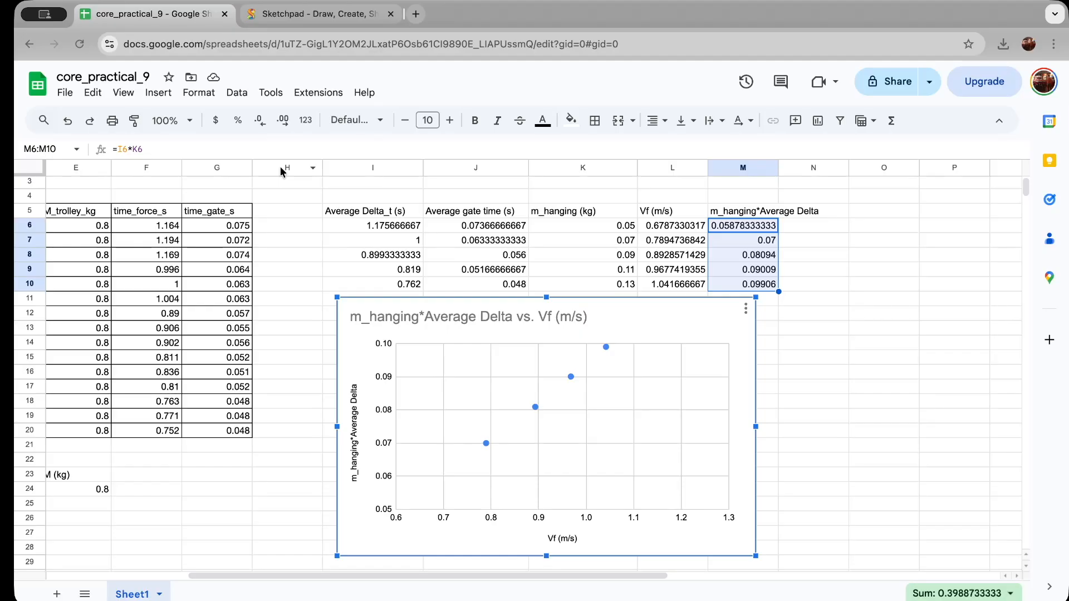
click(154, 95)
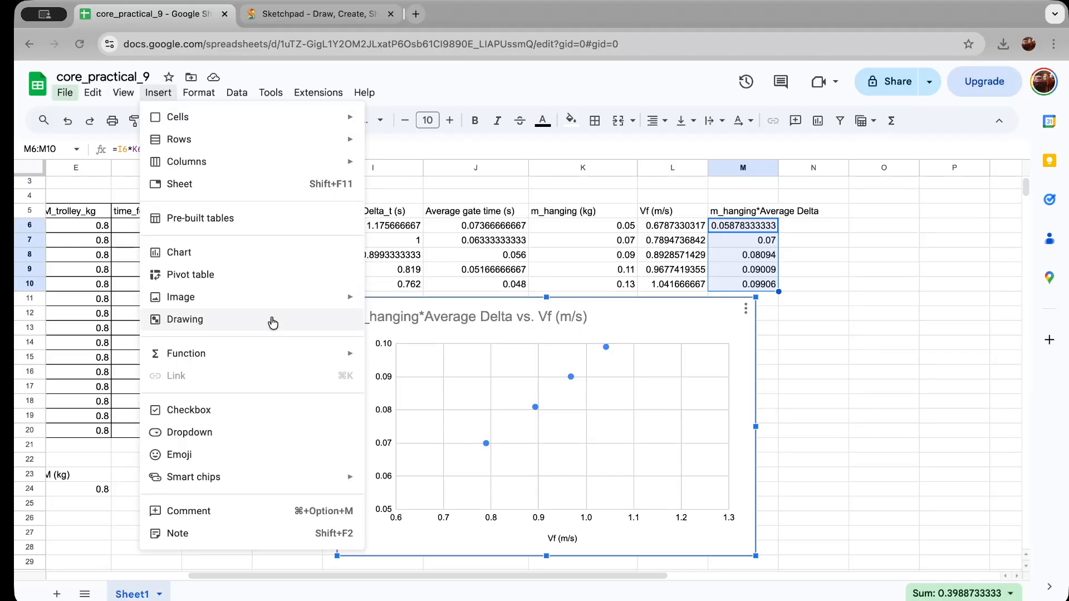
mouse_move(273, 360)
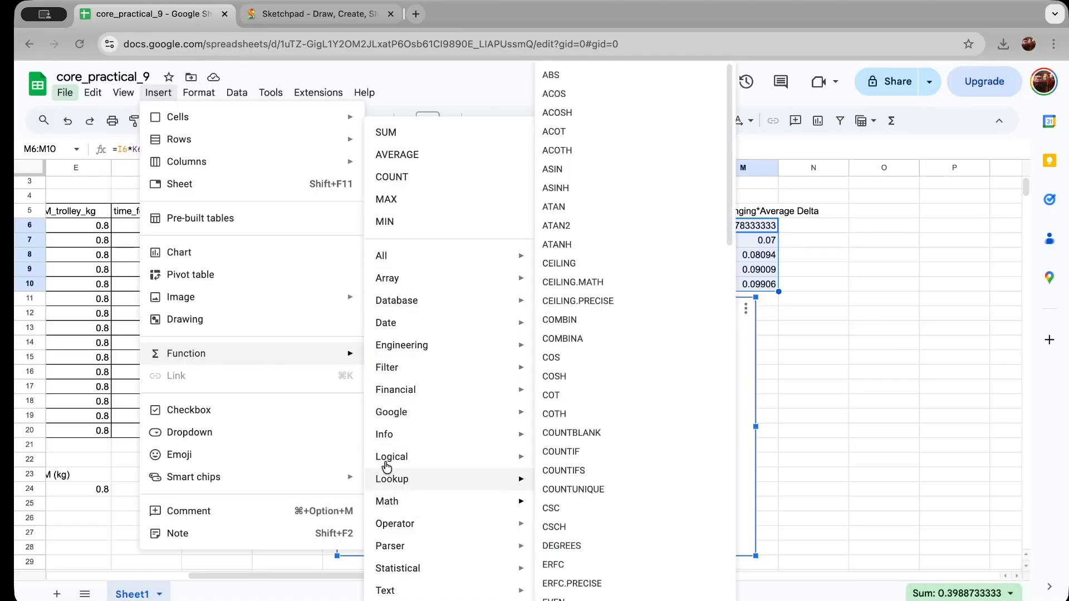
mouse_move(206, 287)
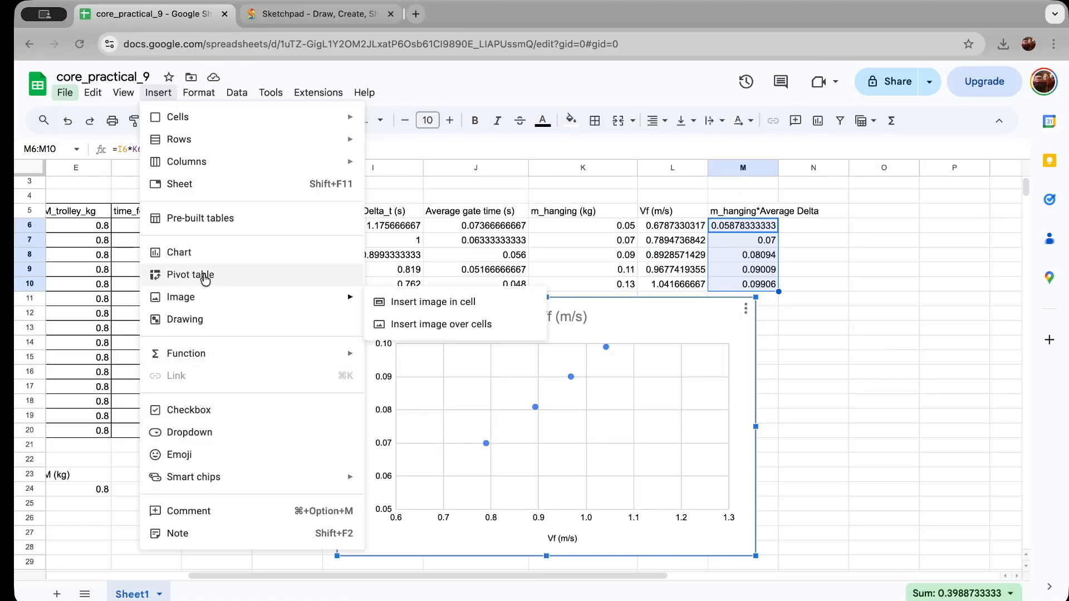
mouse_move(193, 86)
mouse_move(158, 96)
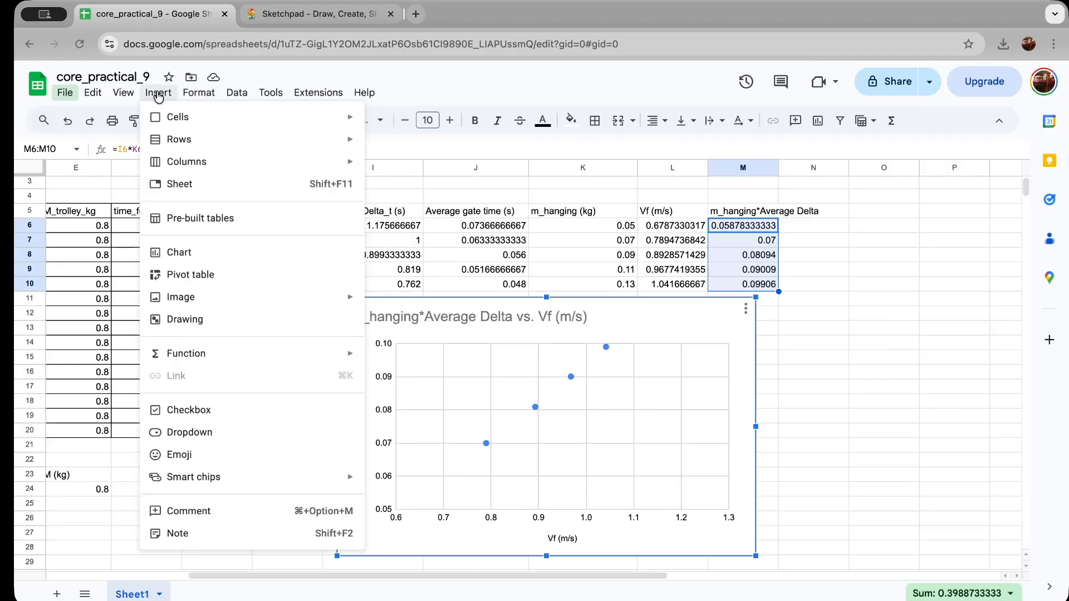
mouse_move(235, 95)
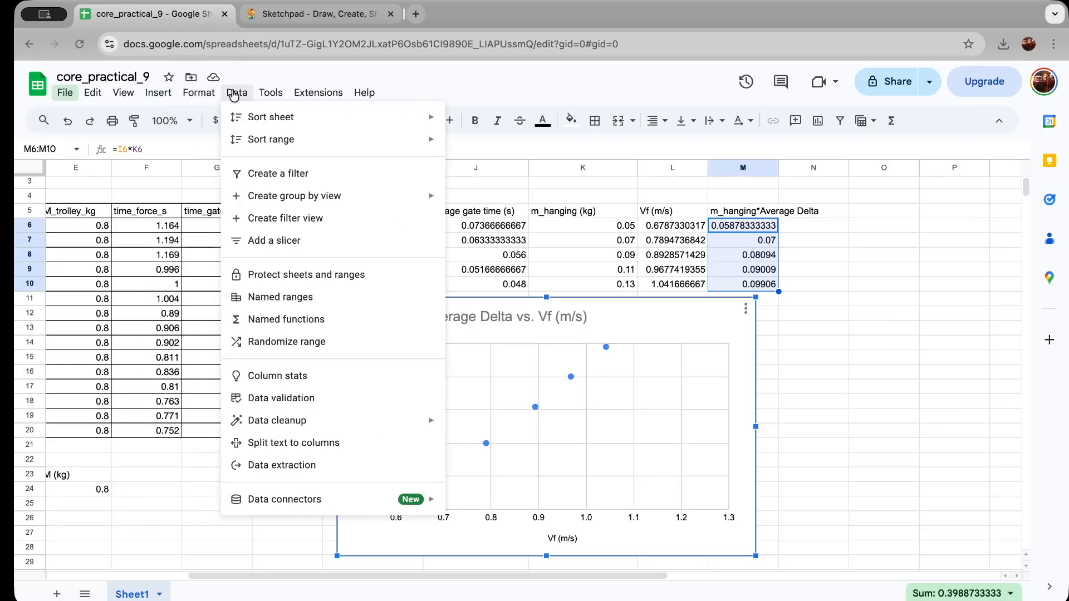
mouse_move(271, 95)
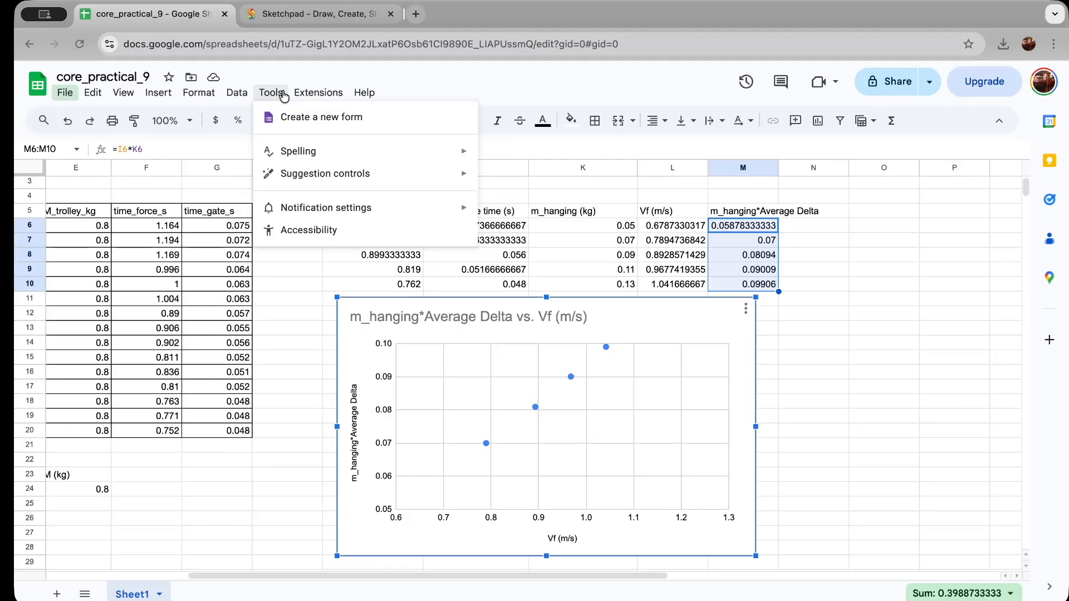
mouse_move(359, 98)
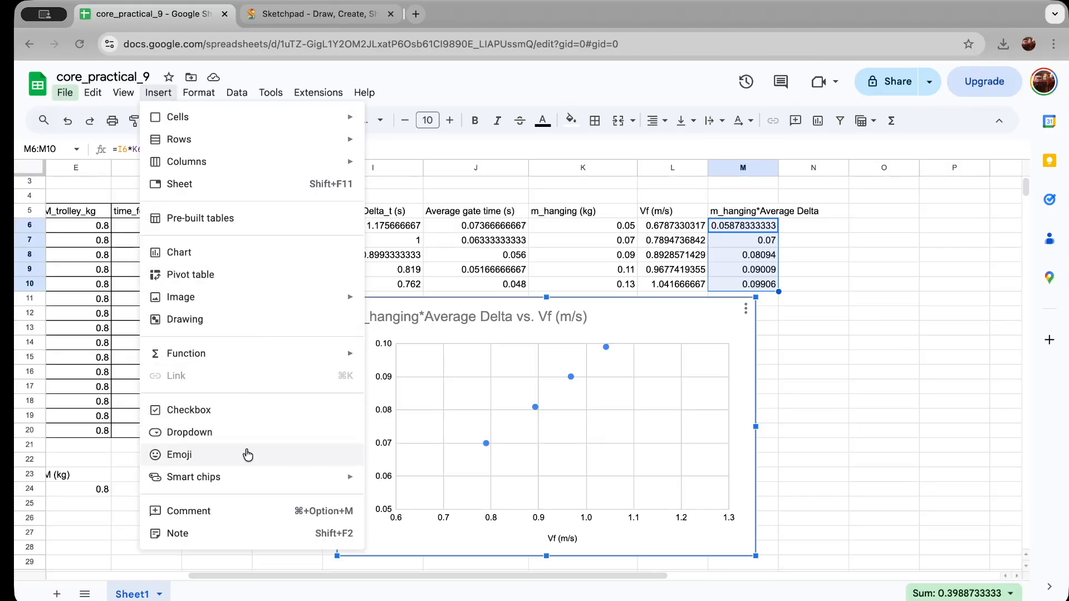
mouse_move(197, 306)
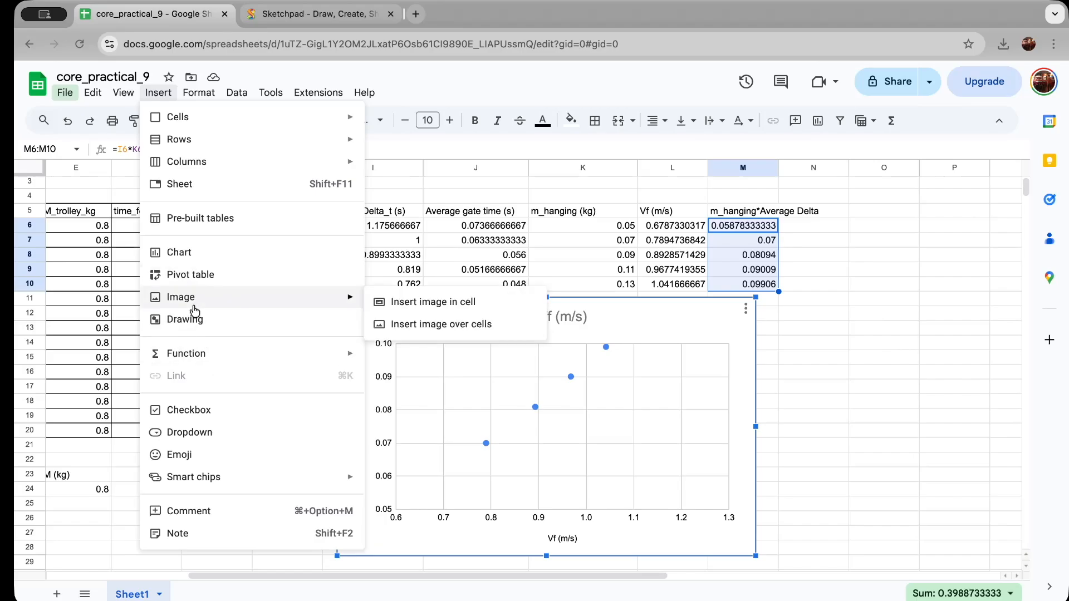
click(119, 100)
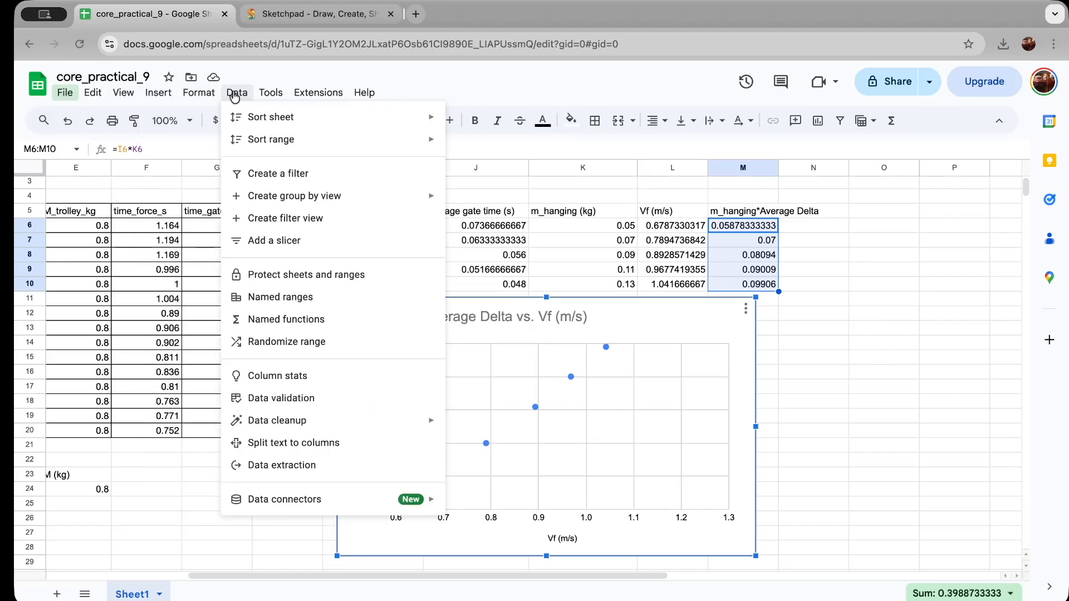
- Search the web in a new browser tab for how to enter a fit line in Google Sheets
click(416, 14)
text(how to enter a ffit line in gheets)
key(Return)
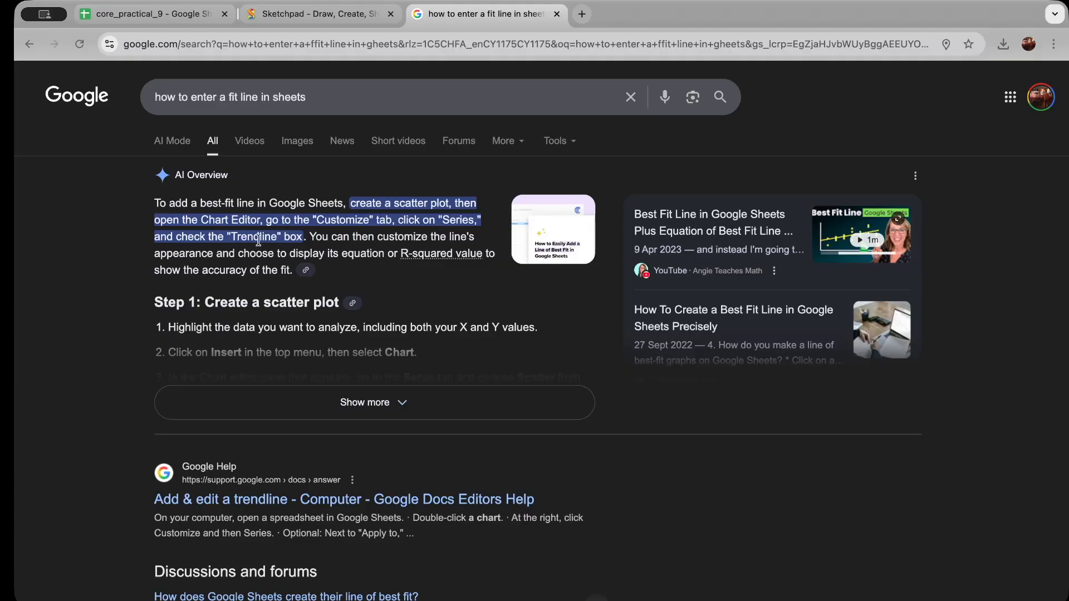
- Return to the core_practical_9 spreadsheet and look through the scatter chart's title and other customization settings for a fit line option
click(155, 14)
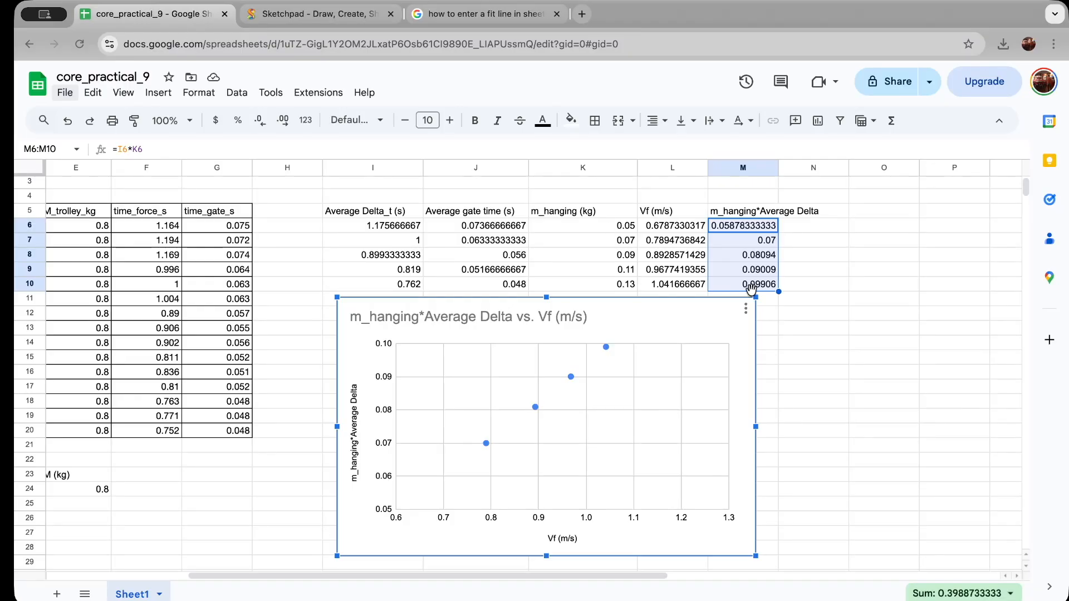
right_click(711, 322)
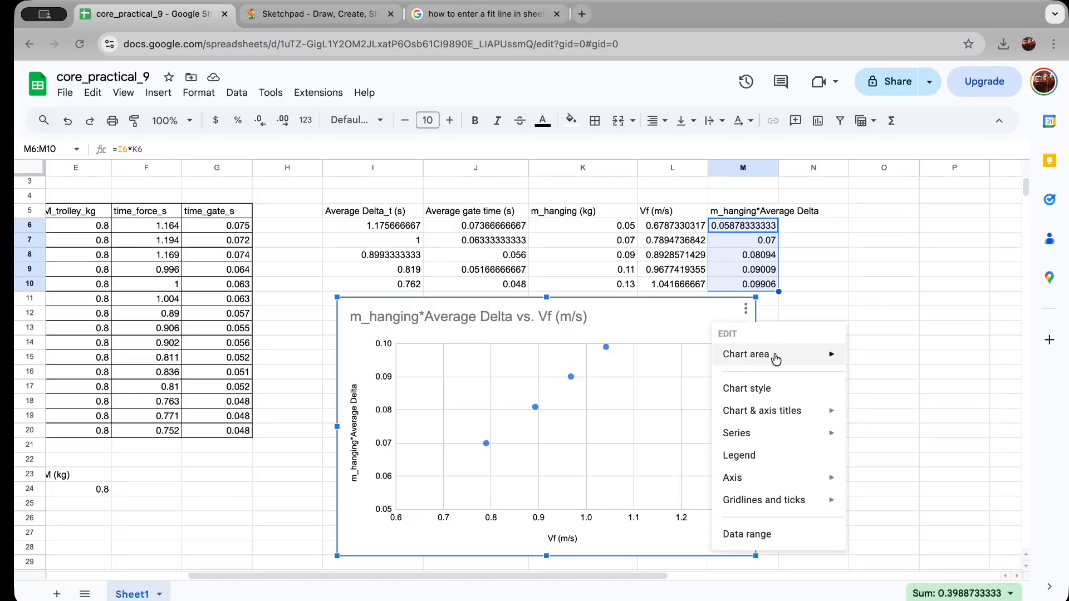
mouse_move(775, 358)
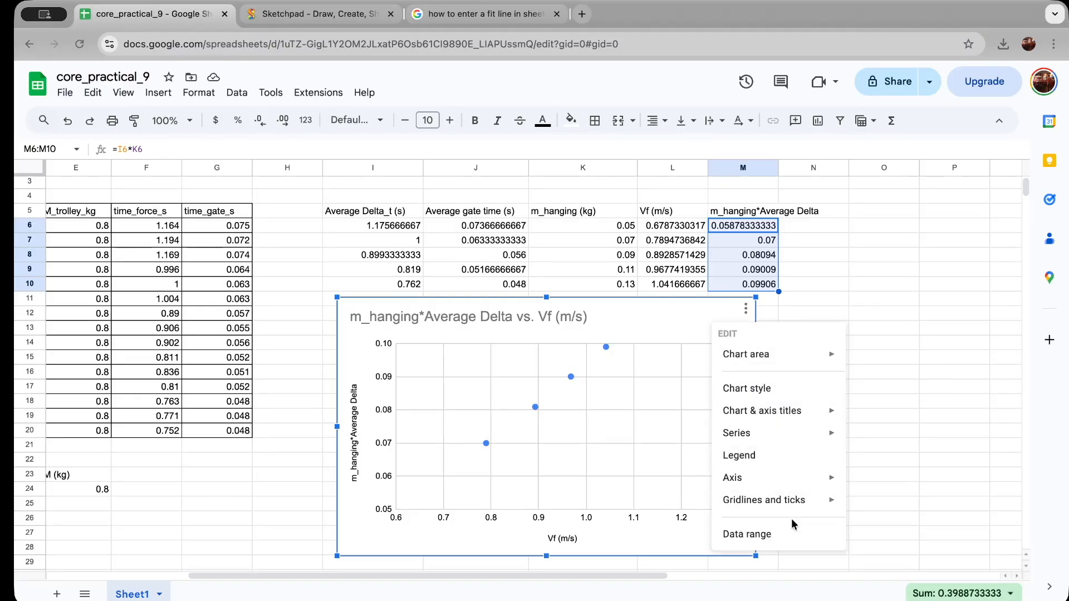
click(649, 321)
double_click(656, 315)
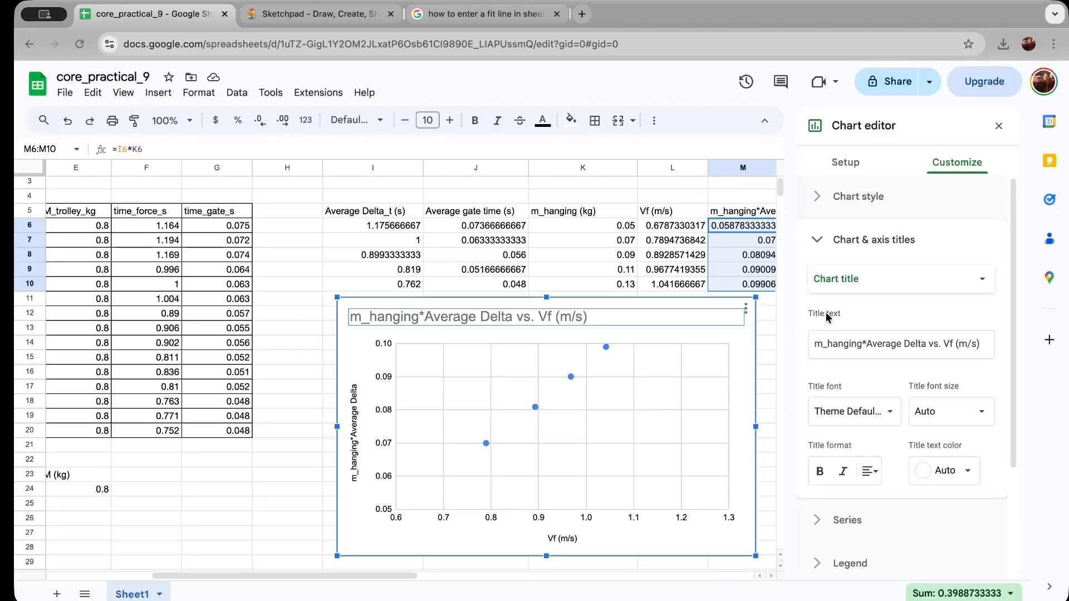
scroll(935, 312, down, 4)
scroll(941, 334, up, 4)
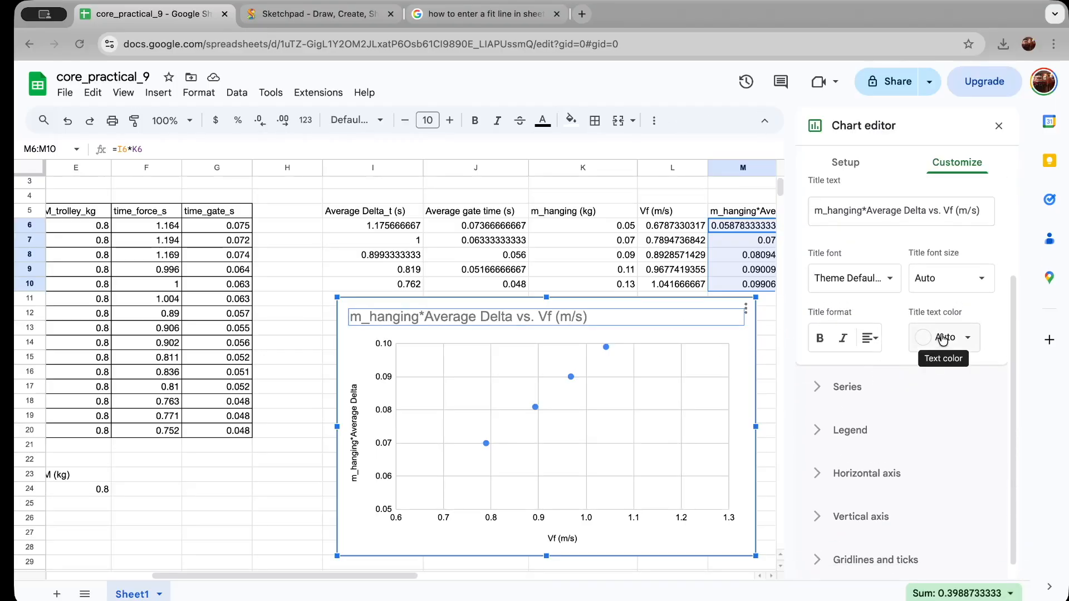
scroll(942, 338, down, 3)
scroll(942, 338, up, 3)
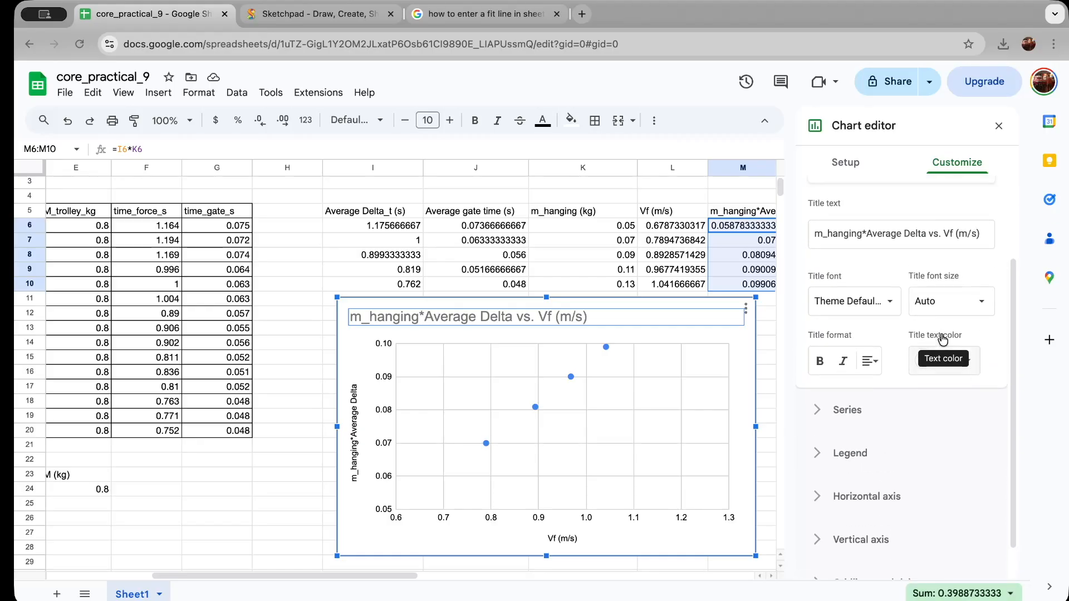
scroll(942, 338, down, 3)
scroll(941, 339, up, 3)
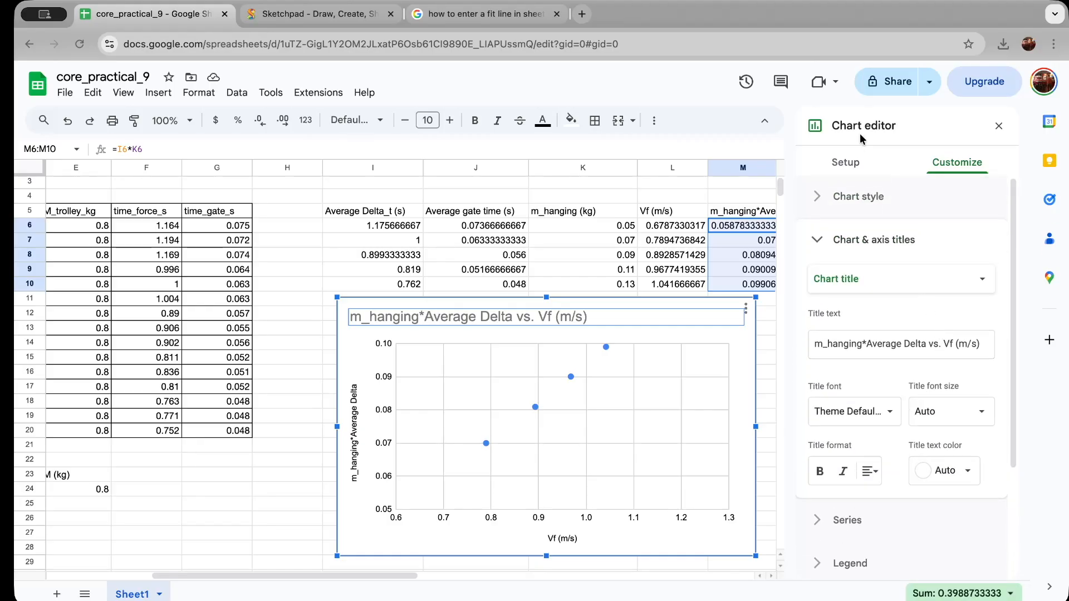
- Extend the scatter chart's two data ranges to L6:L11 and M6:M11
click(845, 162)
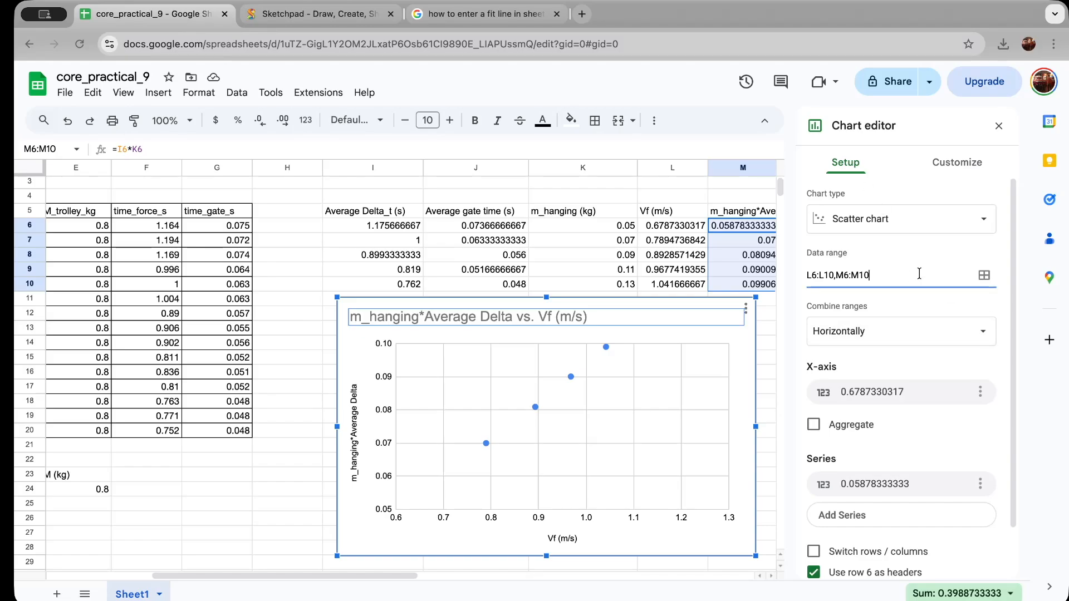
click(988, 277)
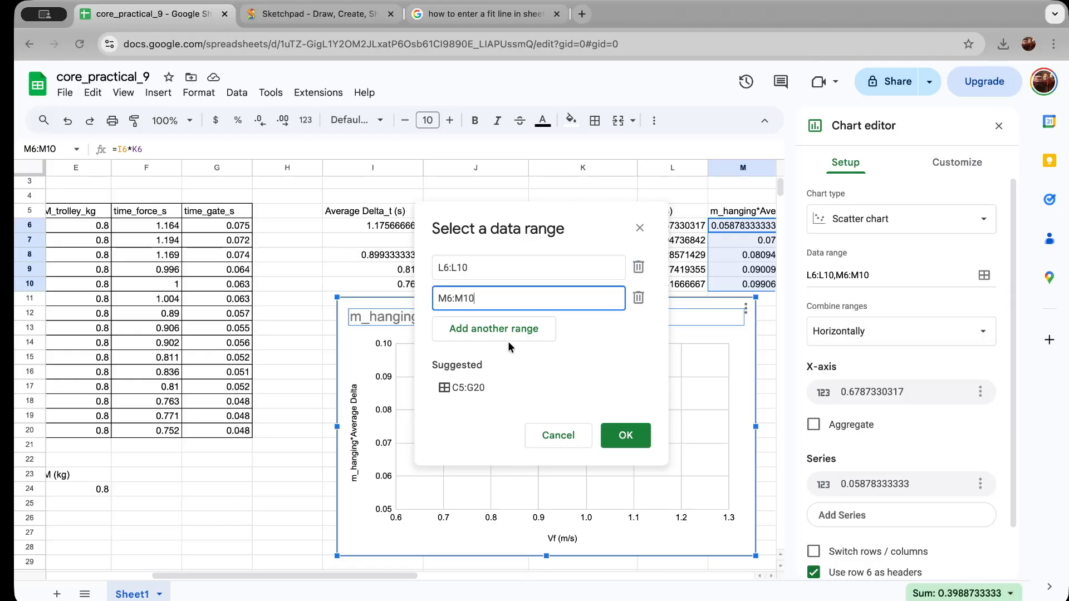
click(490, 263)
key(BackSpace)
text(1)
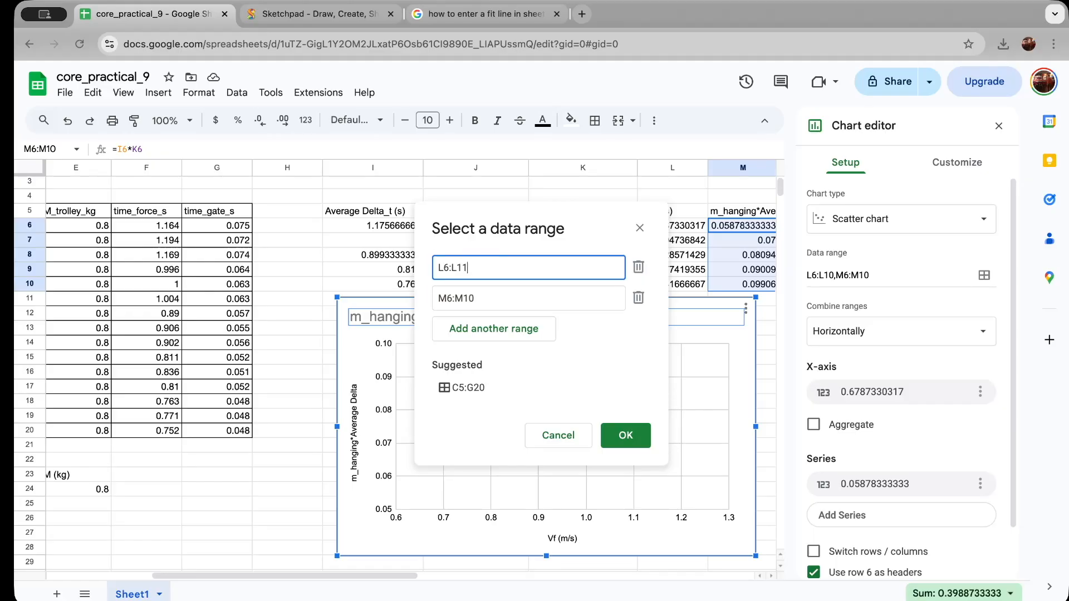
click(526, 290)
key(BackSpace)
text(1)
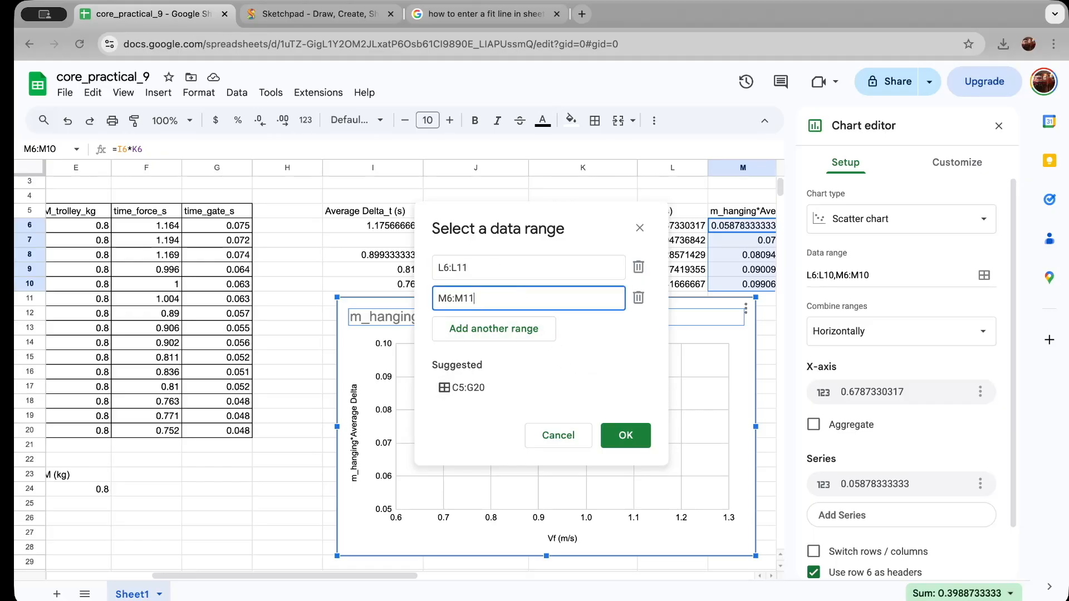
click(637, 438)
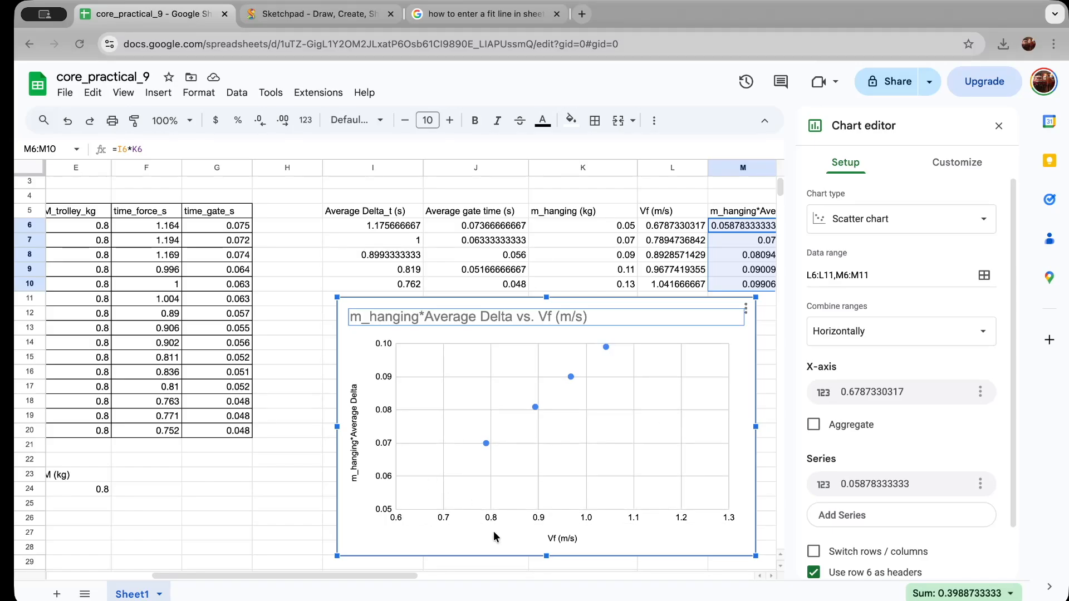
- Set the scatter chart's data ranges back to L6:L10 and M6:M10
click(989, 276)
key(BackSpace)
text(0)
click(504, 265)
key(BackSpace)
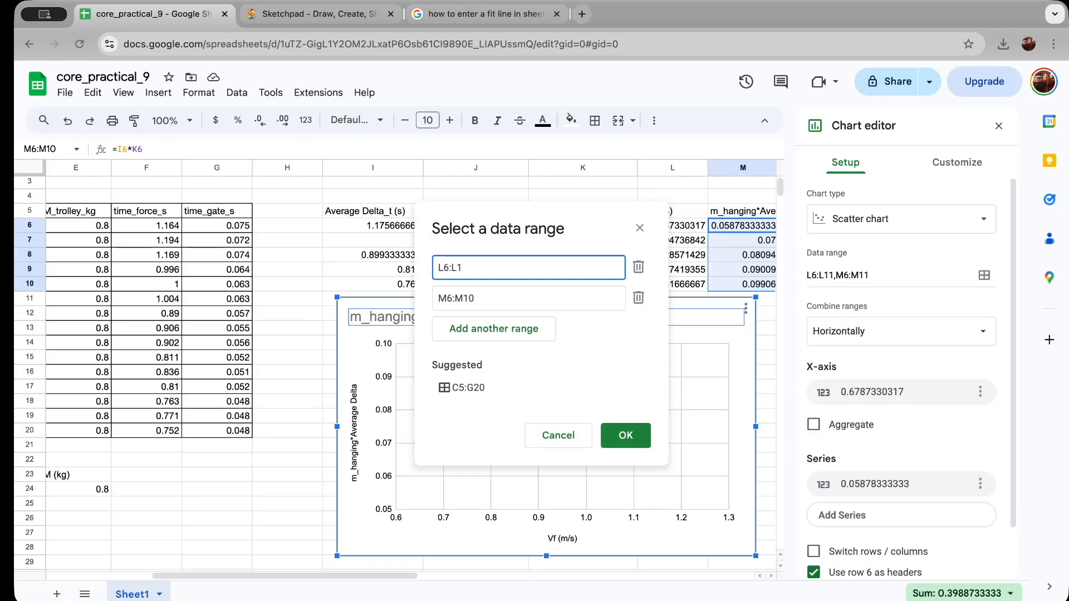
text(0)
click(625, 435)
- Look through the chart's X-axis, series and header setup options and its customization sections for a fit line setting
scroll(896, 349, down, 1)
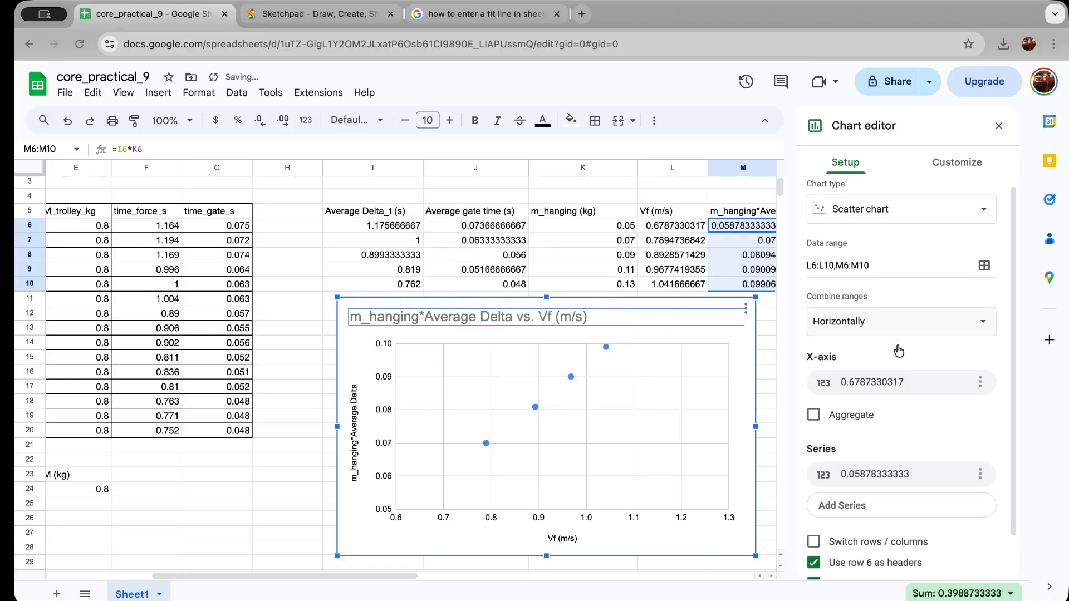
scroll(897, 350, down, 2)
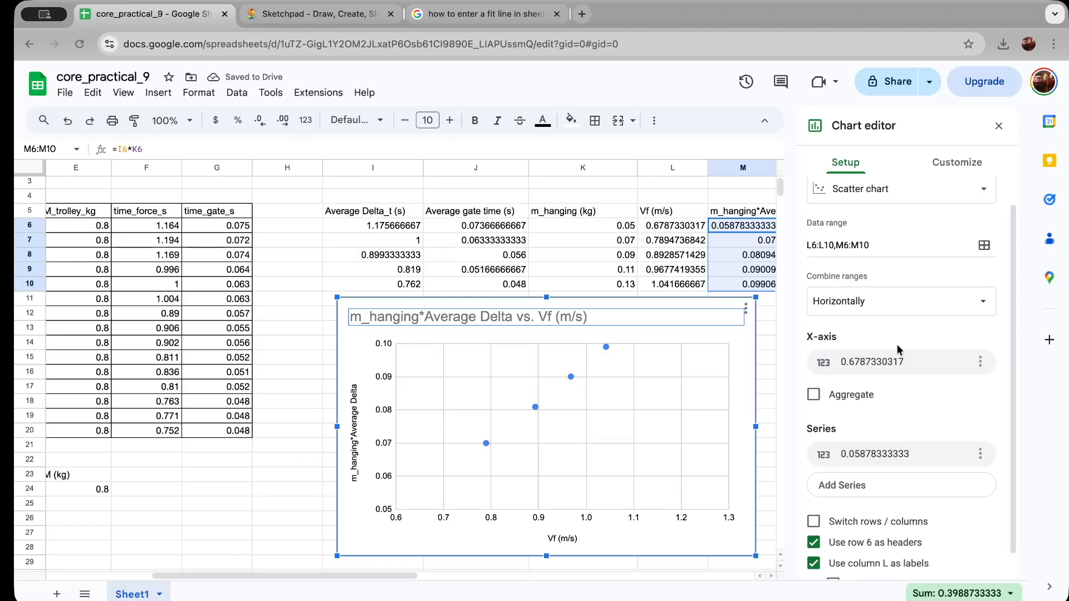
click(980, 343)
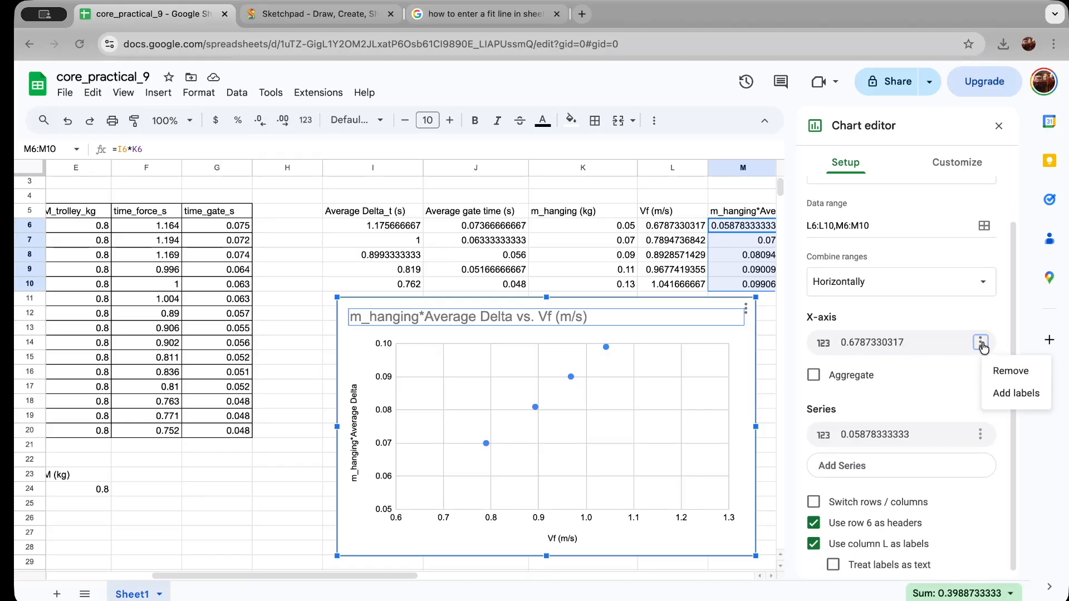
click(939, 407)
scroll(931, 440, down, 1)
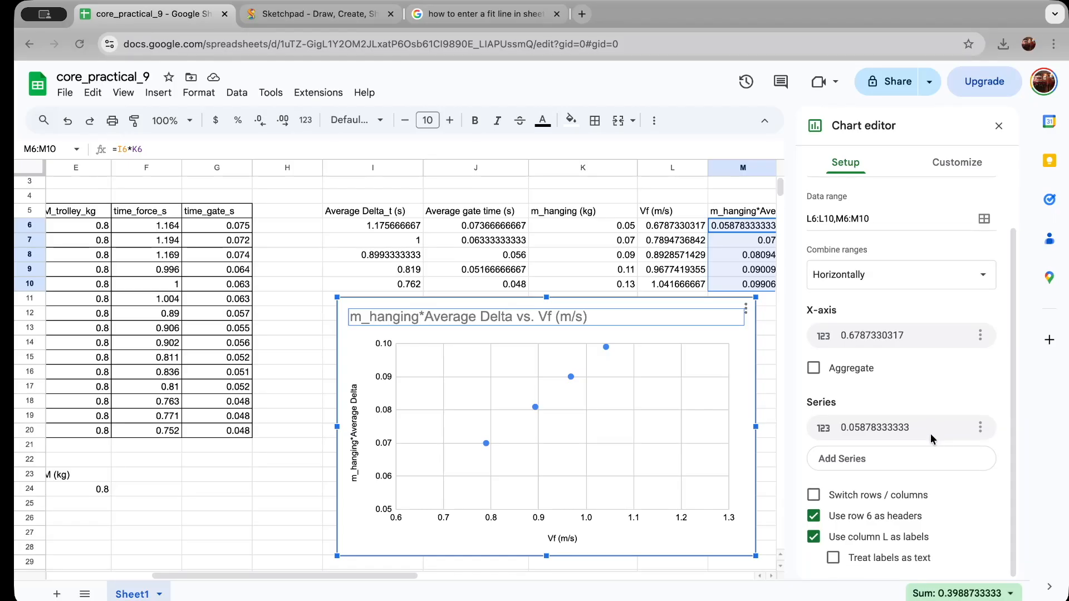
scroll(932, 438, up, 2)
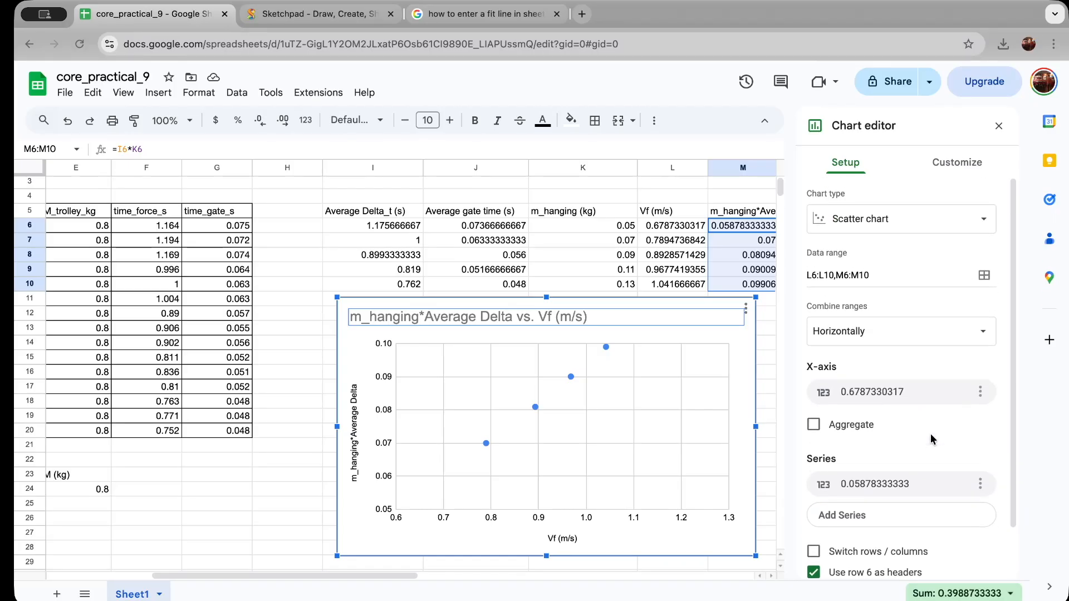
click(958, 163)
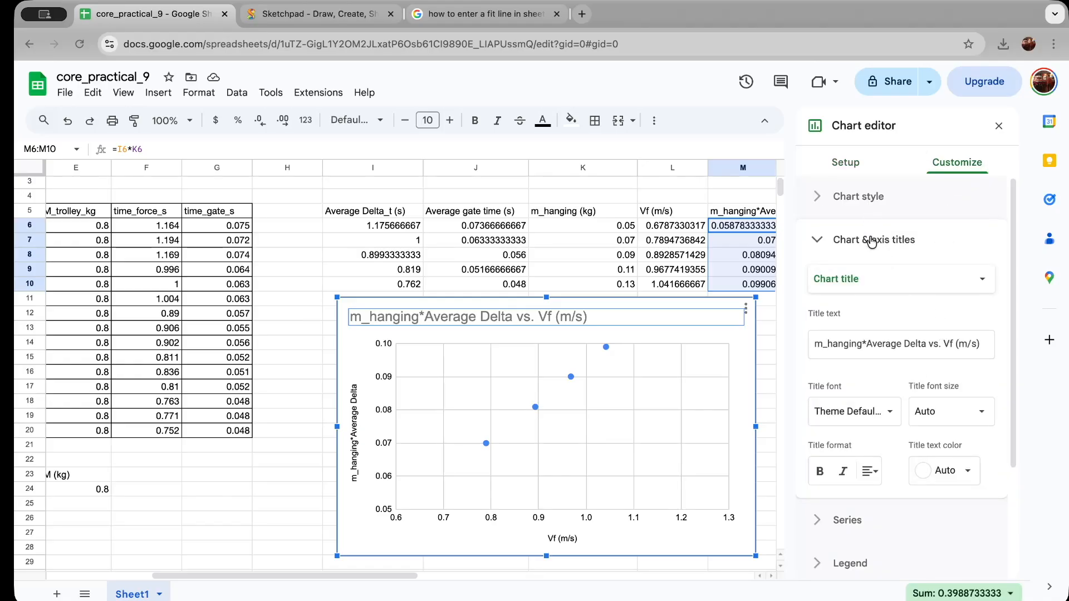
scroll(891, 345, down, 5)
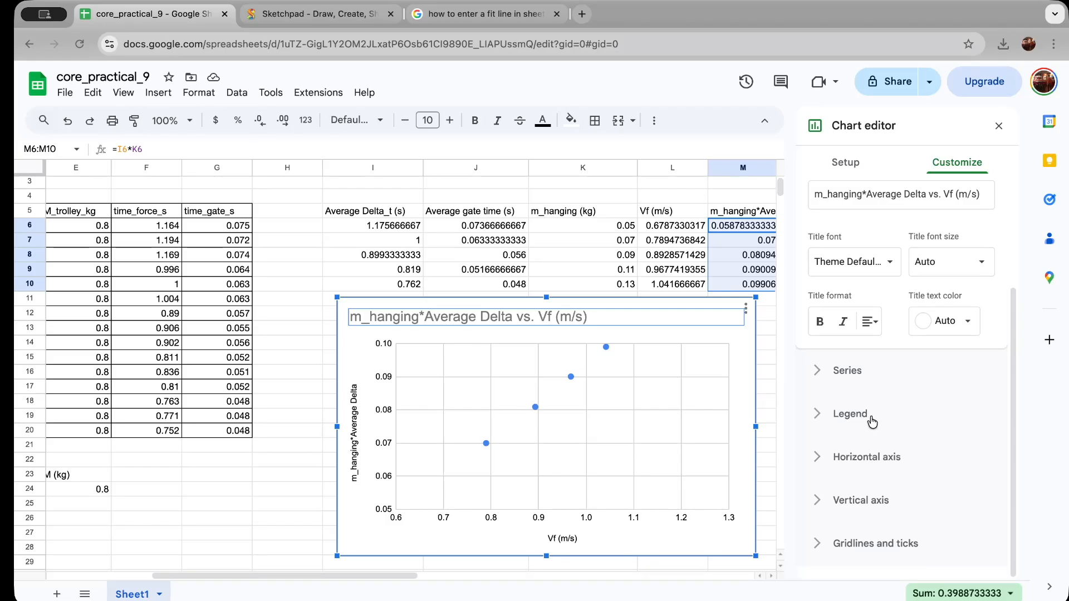
click(845, 162)
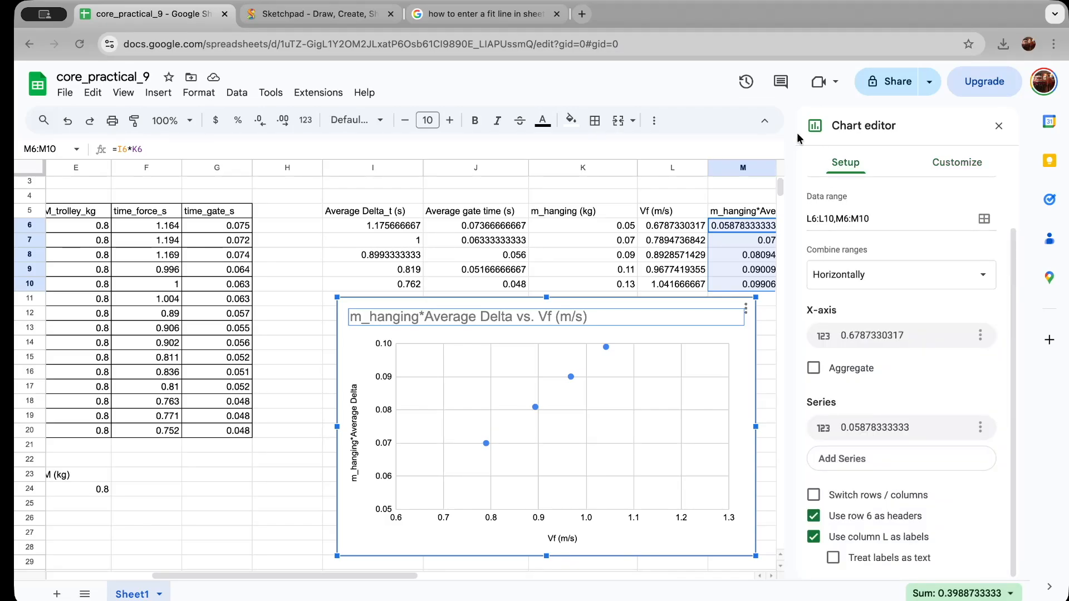
- Recheck the fit line instructions in the web search results and add a linear trendline to the scatter chart's data series
click(483, 15)
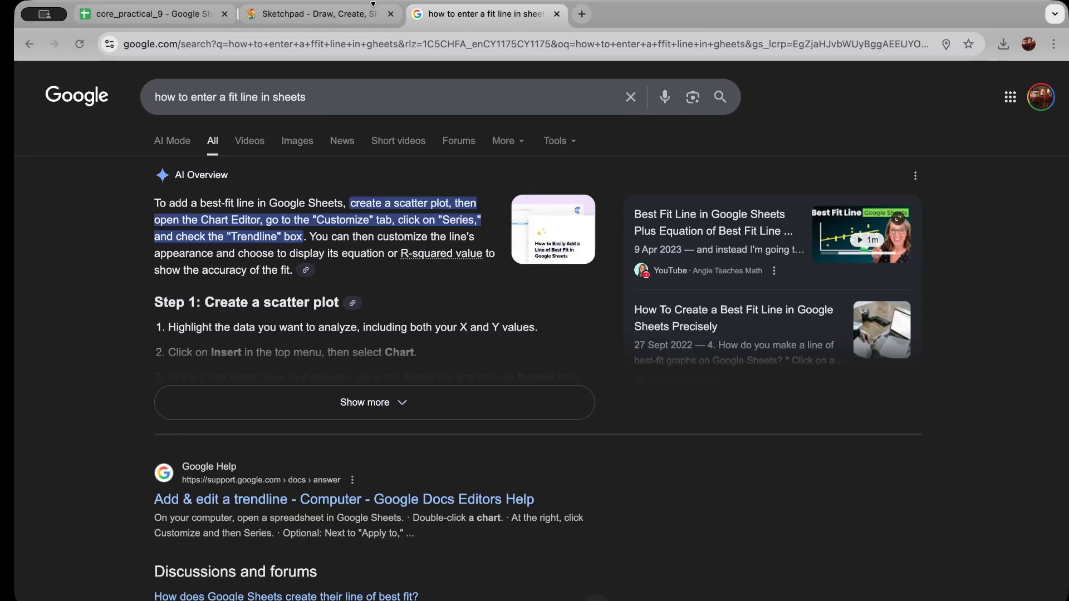
click(134, 11)
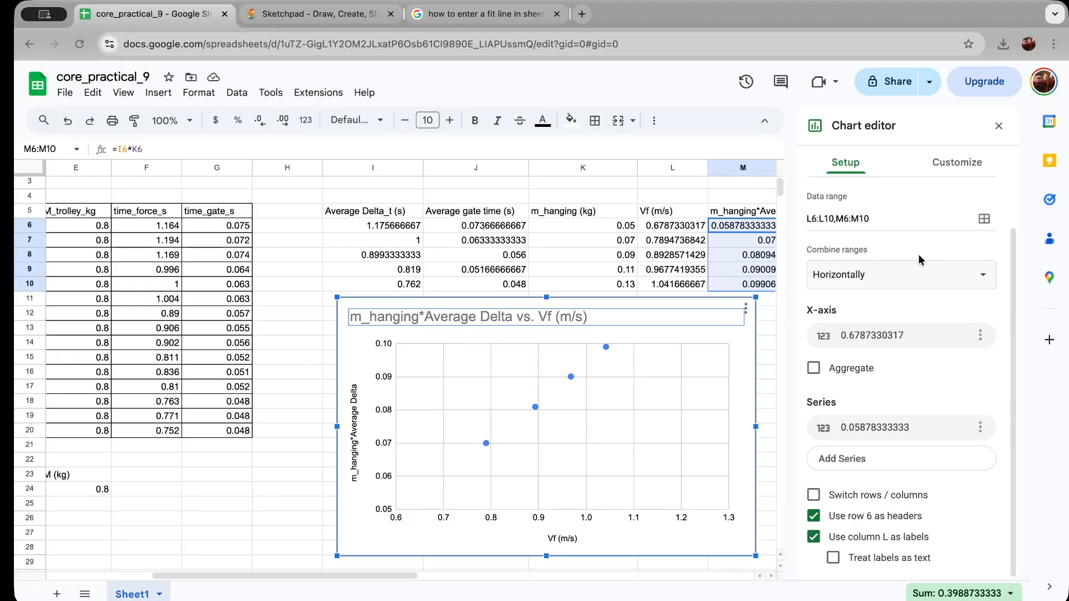
click(957, 162)
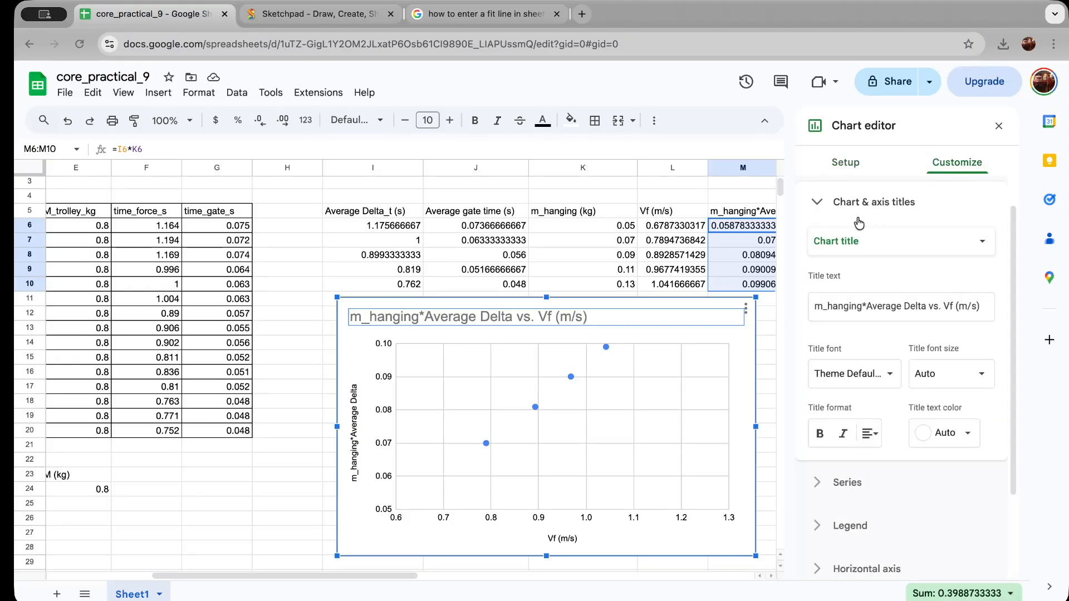
scroll(861, 207, up, 1)
click(874, 235)
click(847, 279)
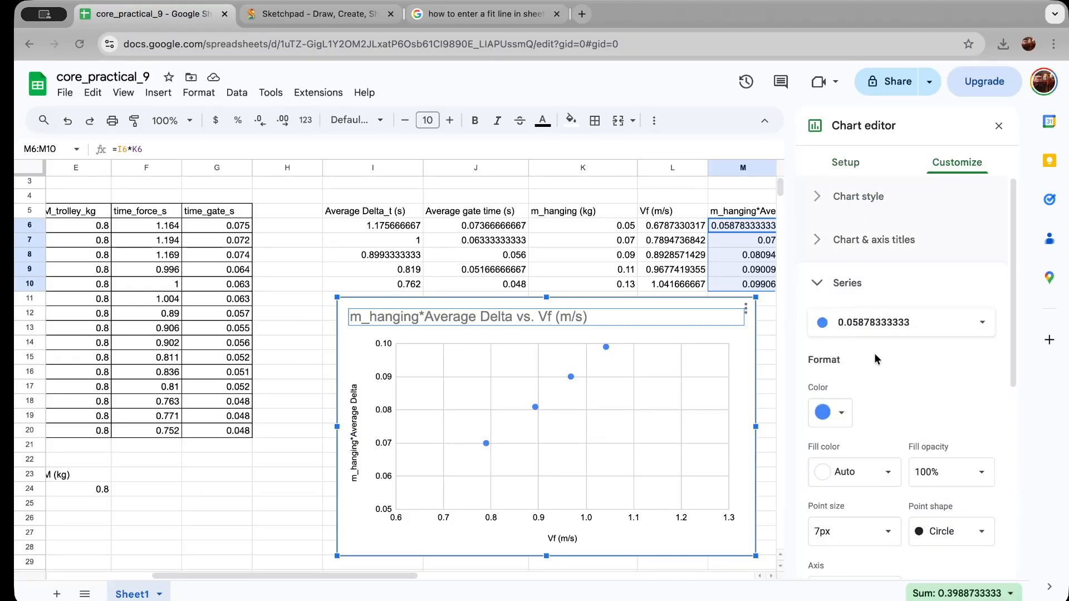
scroll(894, 385, down, 2)
scroll(894, 385, down, 3)
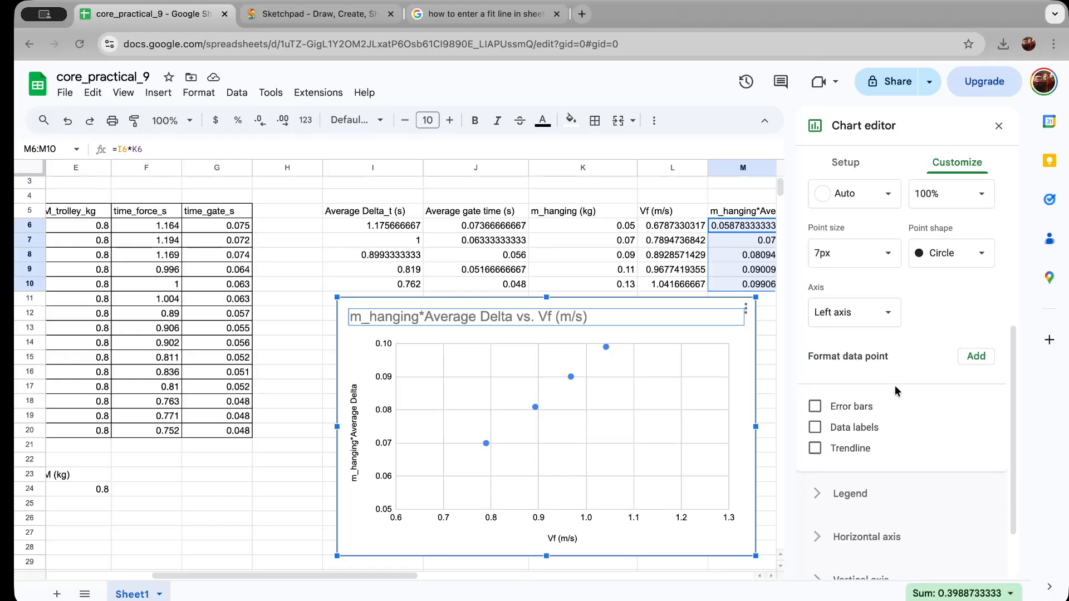
click(815, 449)
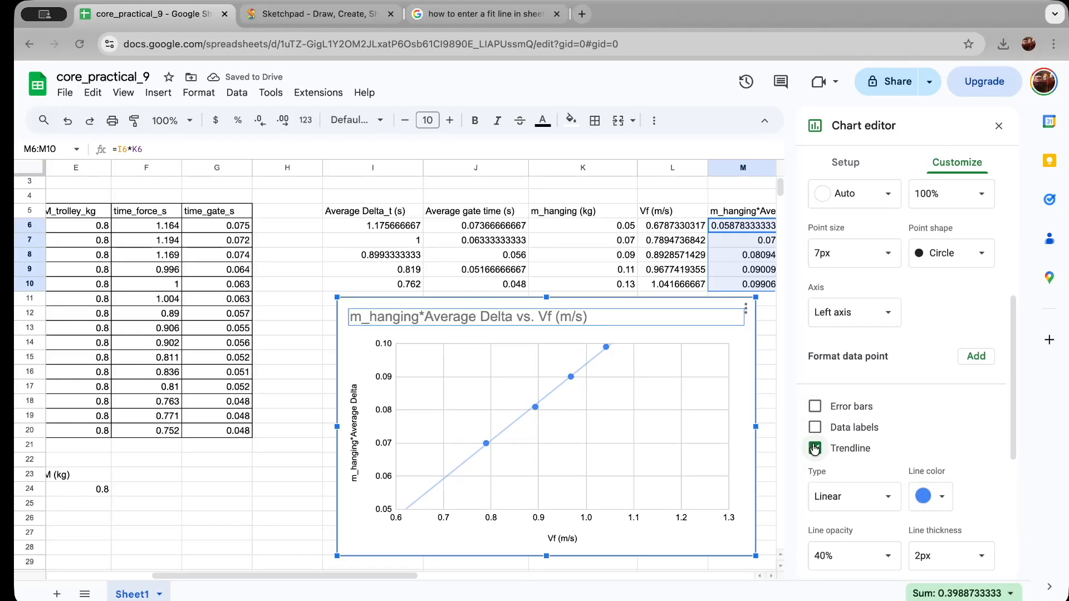
- Look through the trendline options, the series selector and the chart title settings of the scatter chart
scroll(944, 448, down, 2)
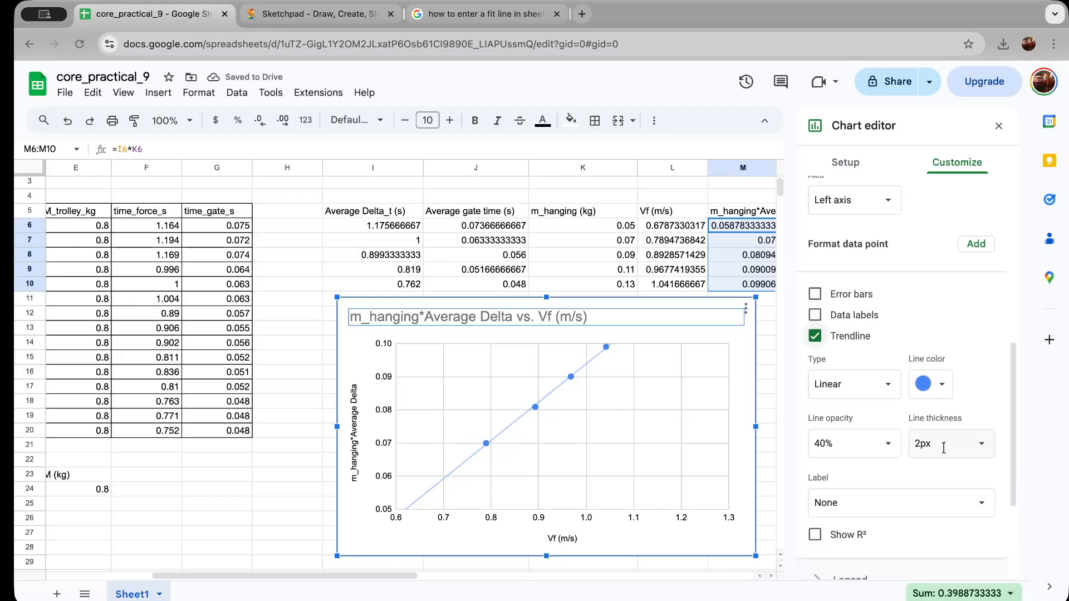
scroll(945, 448, up, 6)
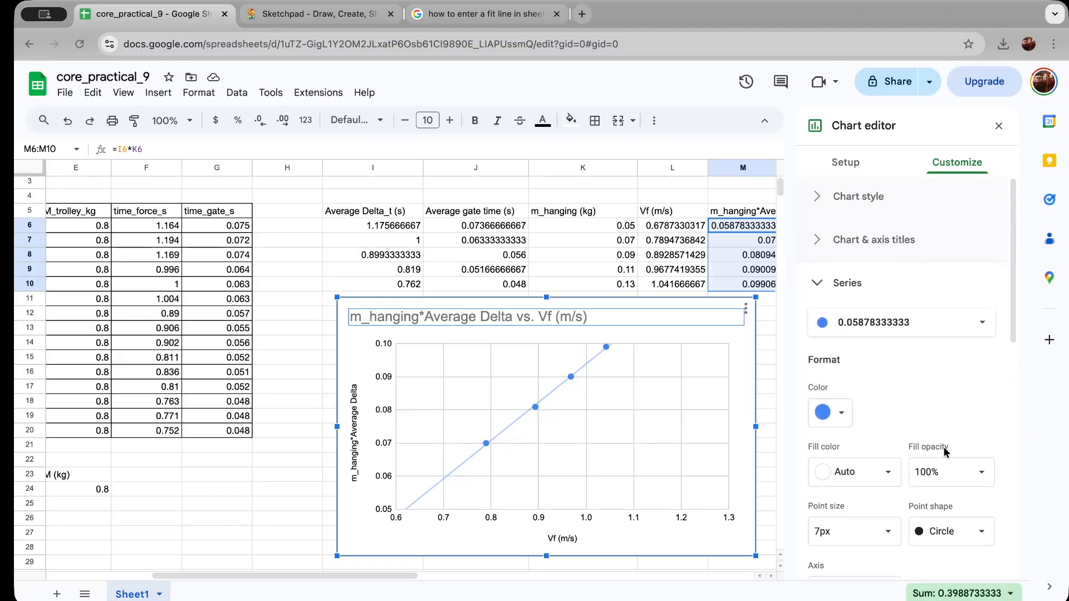
click(981, 323)
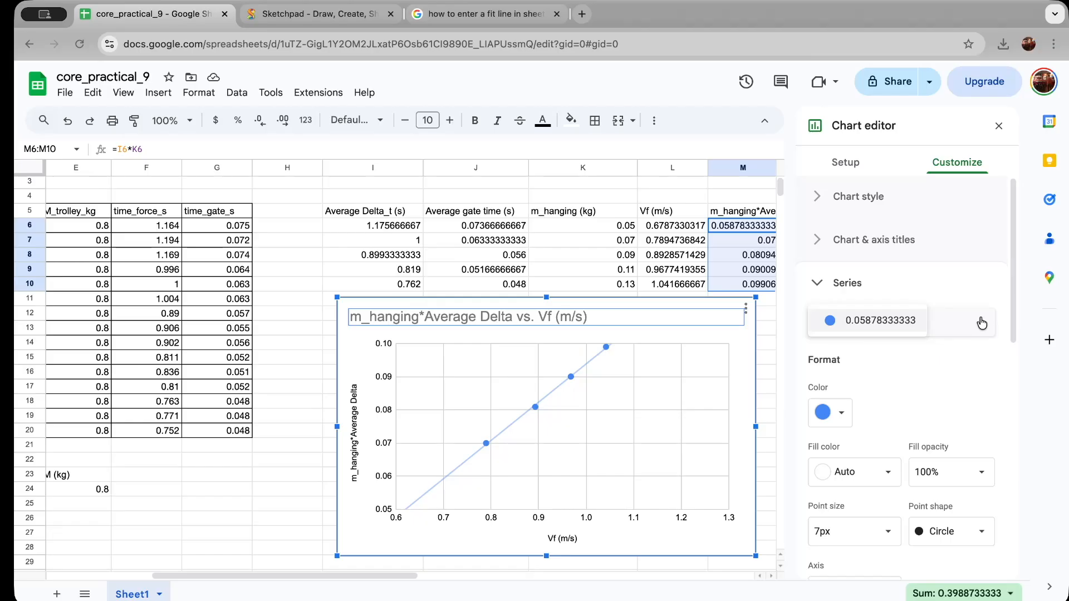
click(900, 323)
click(890, 324)
click(889, 324)
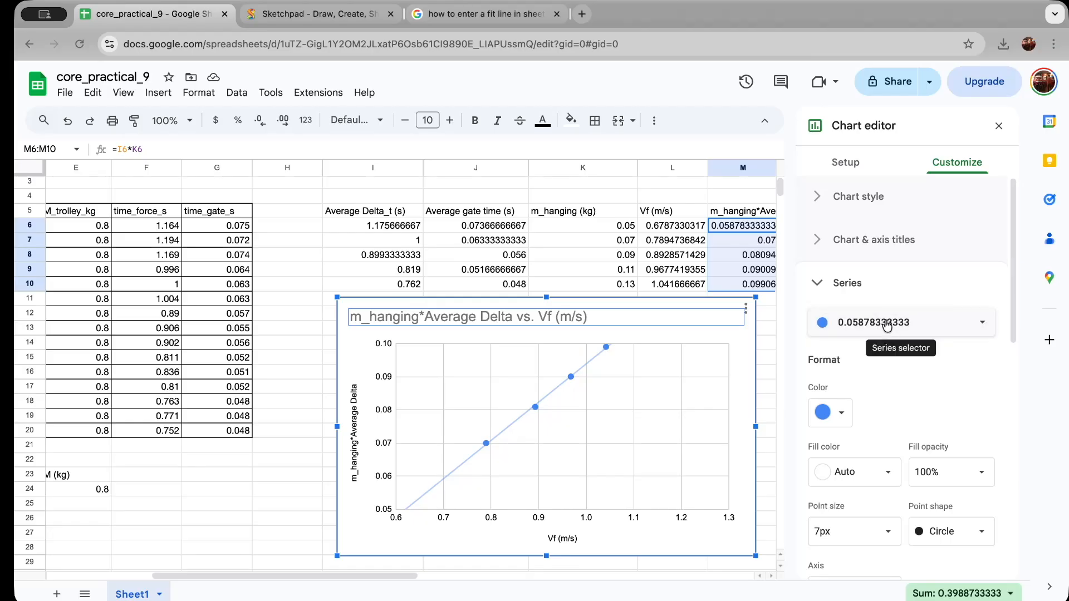
click(869, 283)
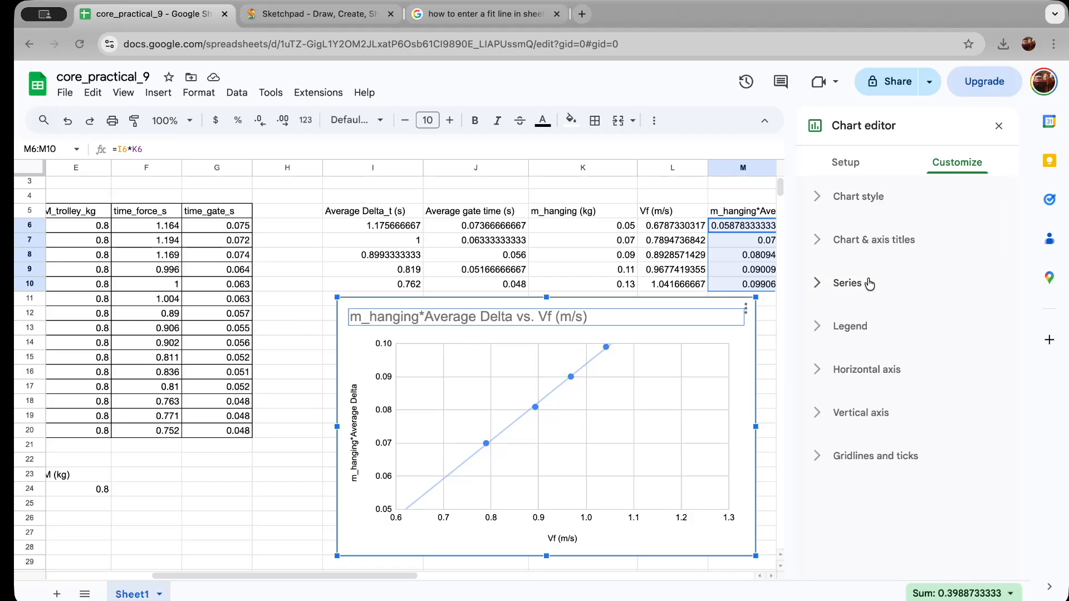
click(872, 241)
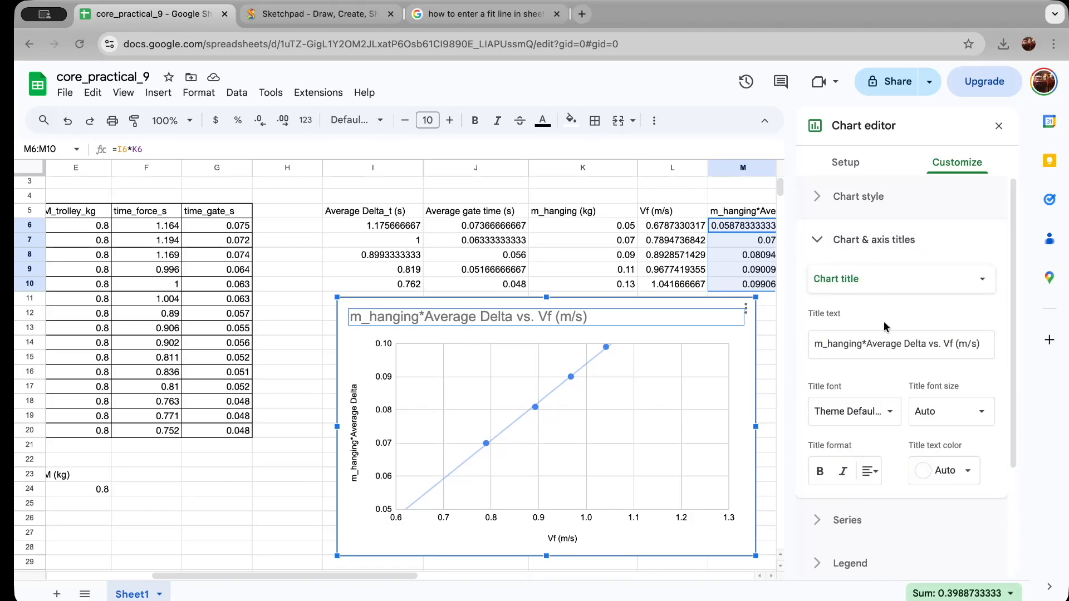
- Set the scatter chart's horizontal axis minimum to 0.5
scroll(885, 323, down, 1)
scroll(888, 336, down, 2)
click(889, 467)
click(862, 432)
key(BackSpace)
text(5)
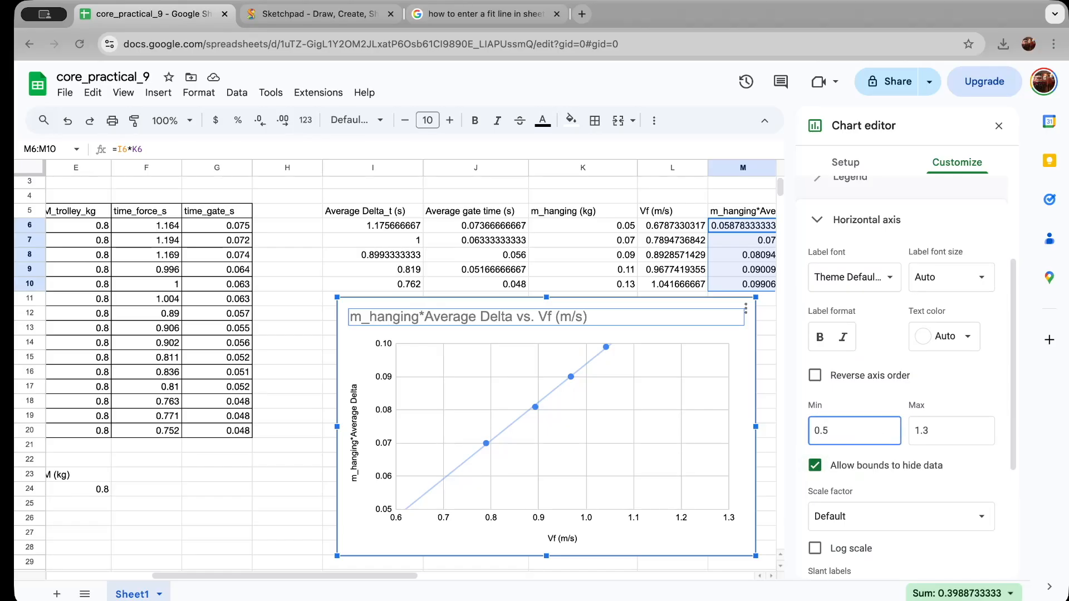
click(1002, 406)
- Try a horizontal axis minimum of 0.1 on the scatter chart
click(871, 436)
key(BackSpace)
text(1)
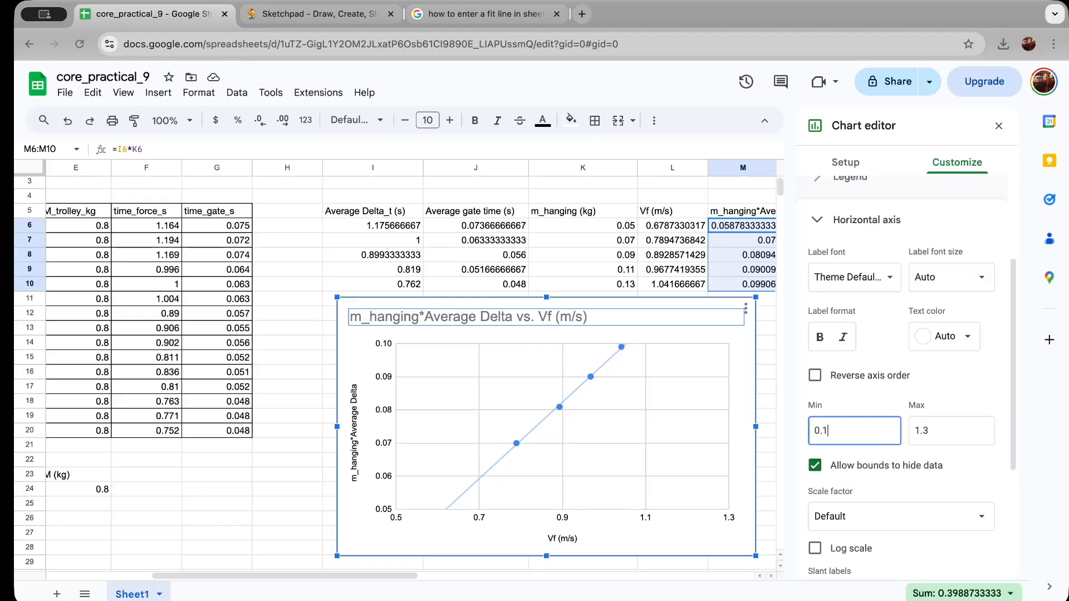
click(958, 387)
- Restore the horizontal axis minimum to 0.6 and turn off the reversed axis order
click(873, 433)
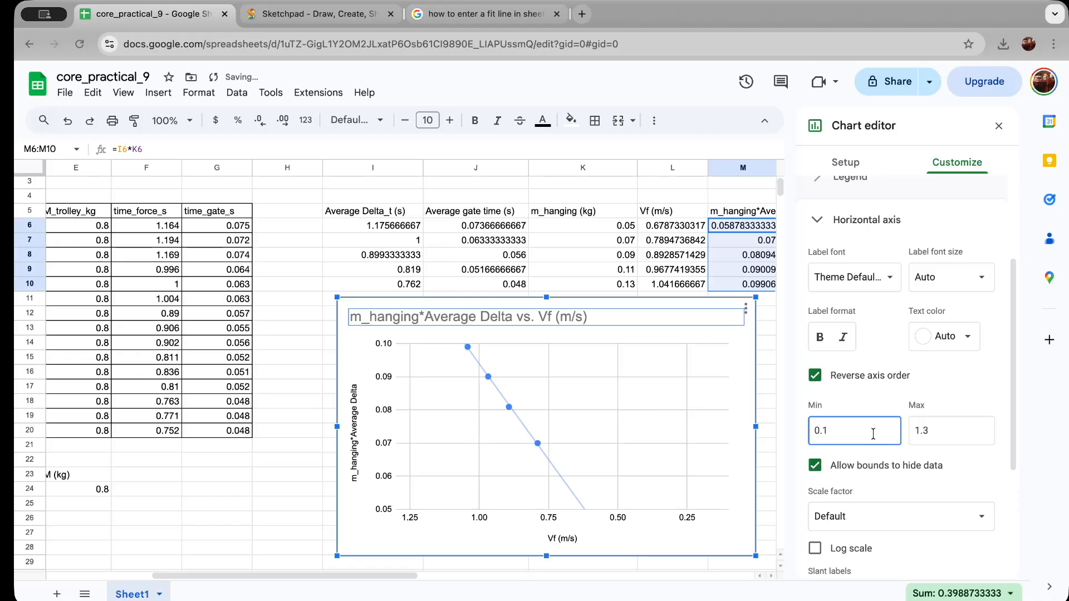
key(super+z)
text(6)
click(985, 388)
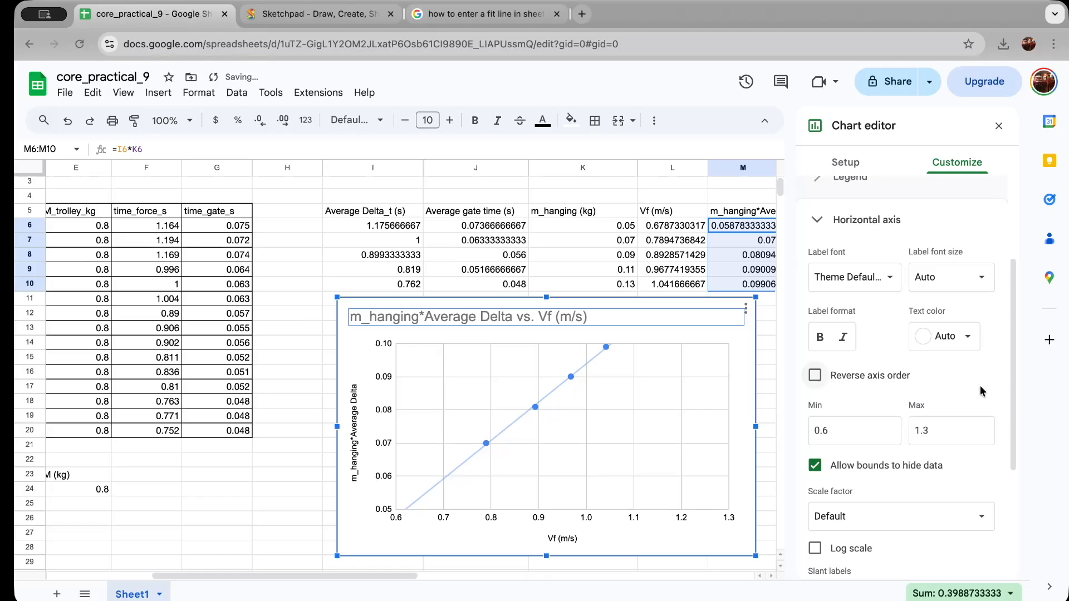
- Look through the chart's horizontal axis, edit and gridline options for a way to show the trendline's equation
scroll(989, 418, down, 1)
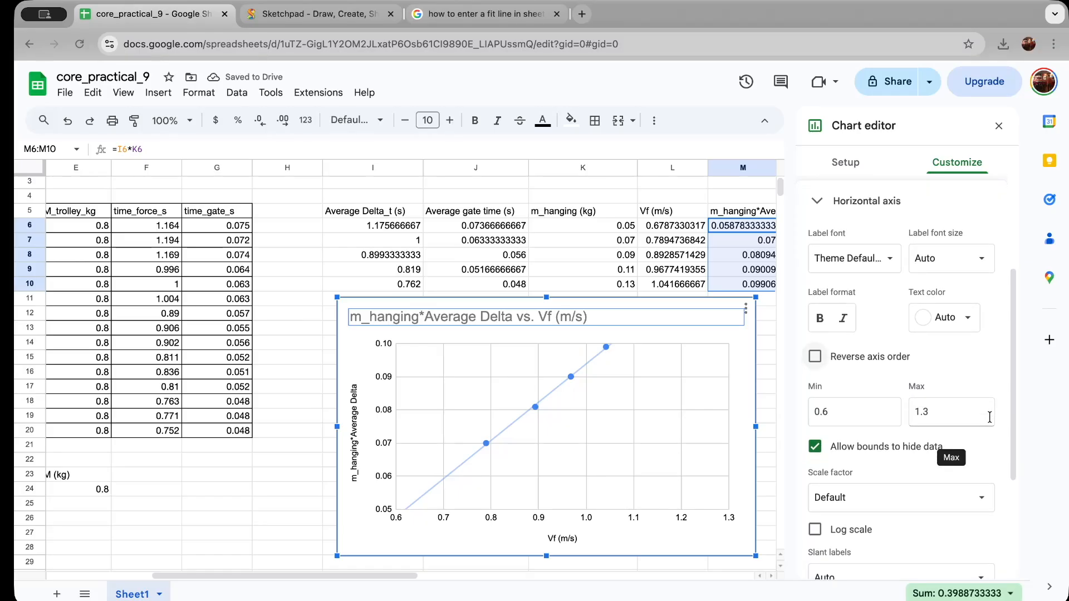
scroll(991, 448, down, 3)
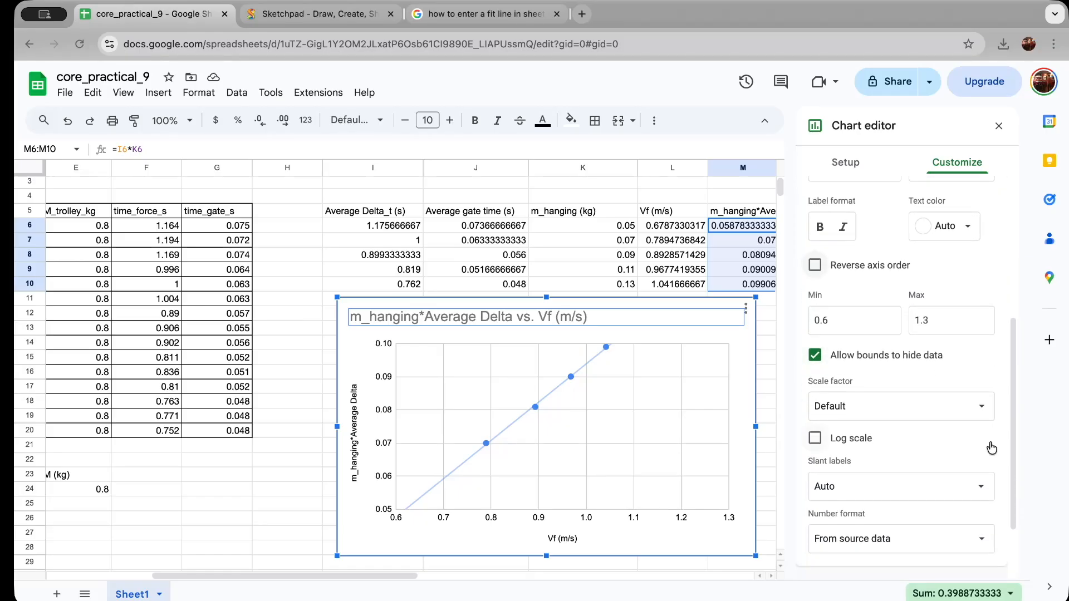
scroll(991, 448, down, 3)
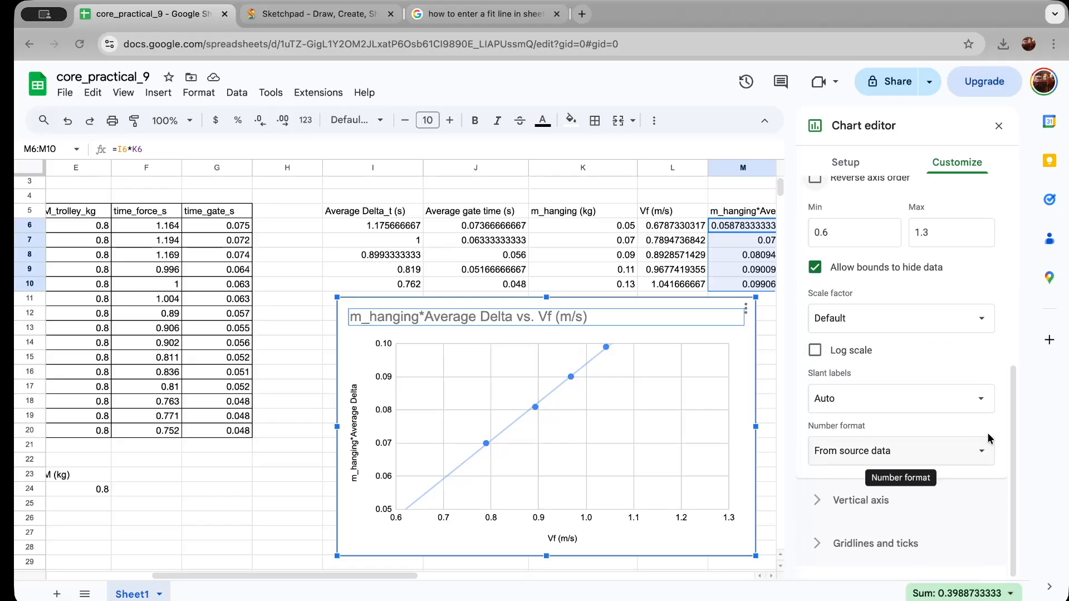
click(998, 125)
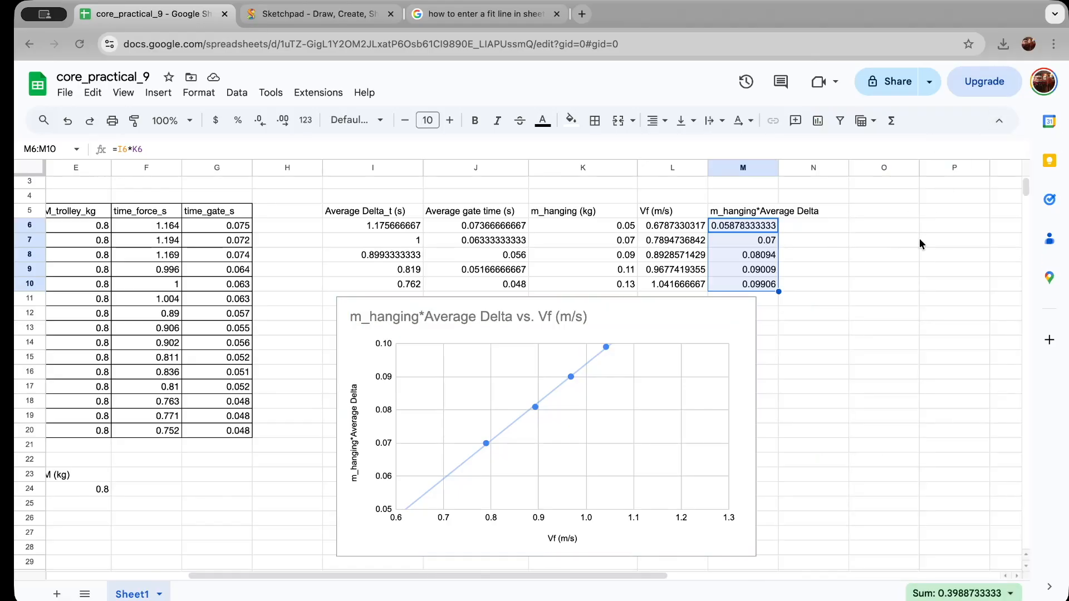
click(513, 424)
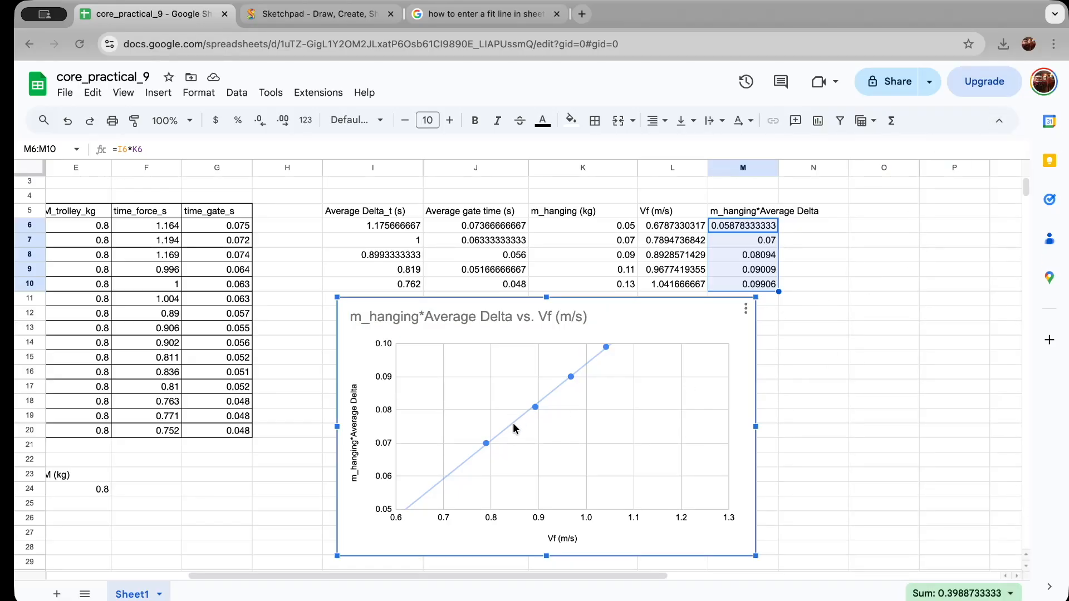
right_click(509, 425)
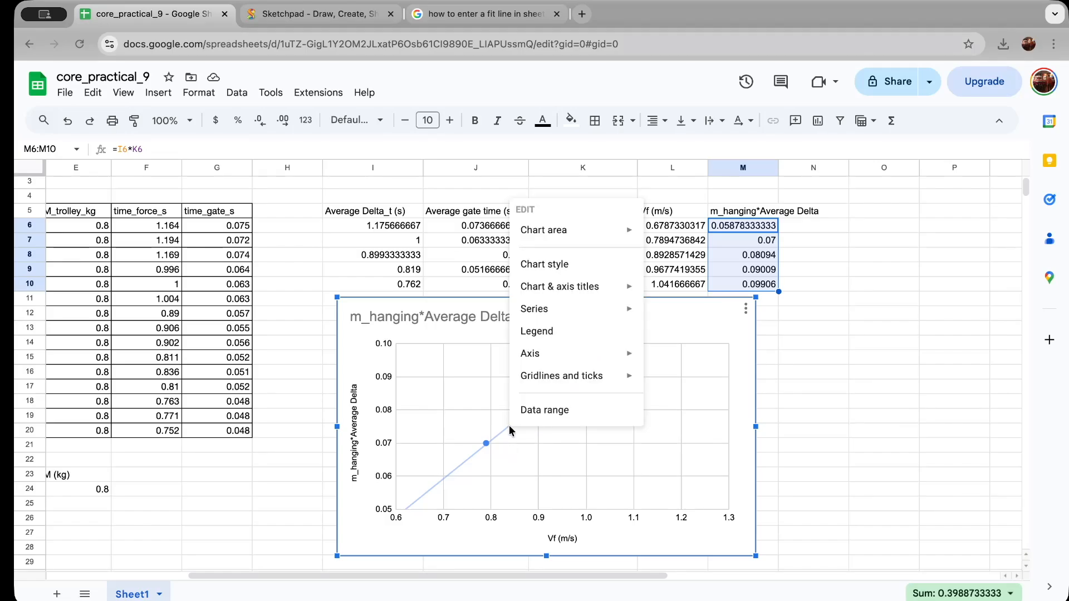
click(746, 310)
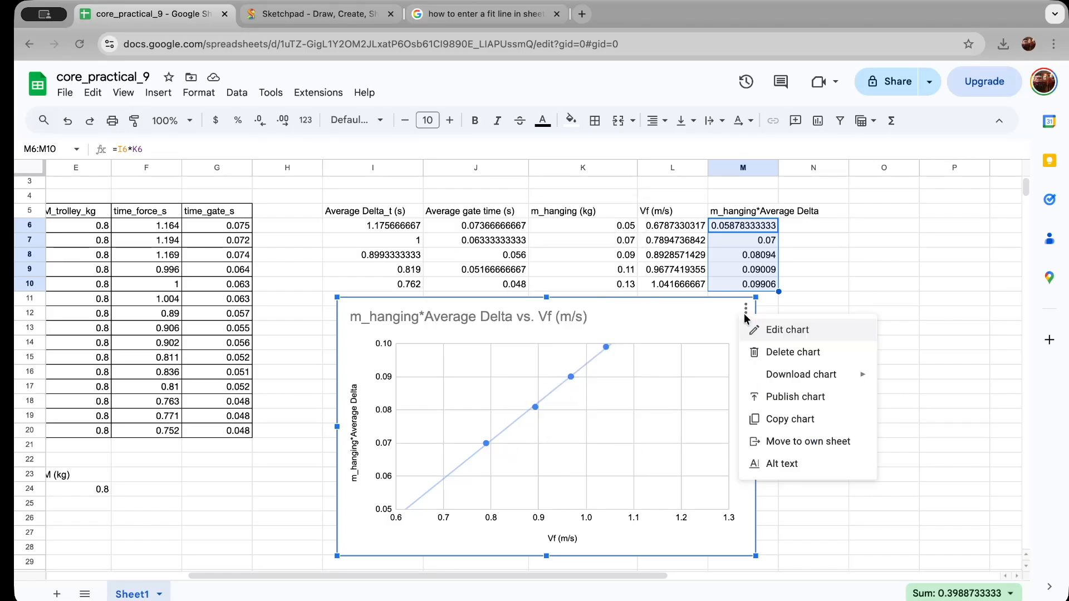
double_click(703, 322)
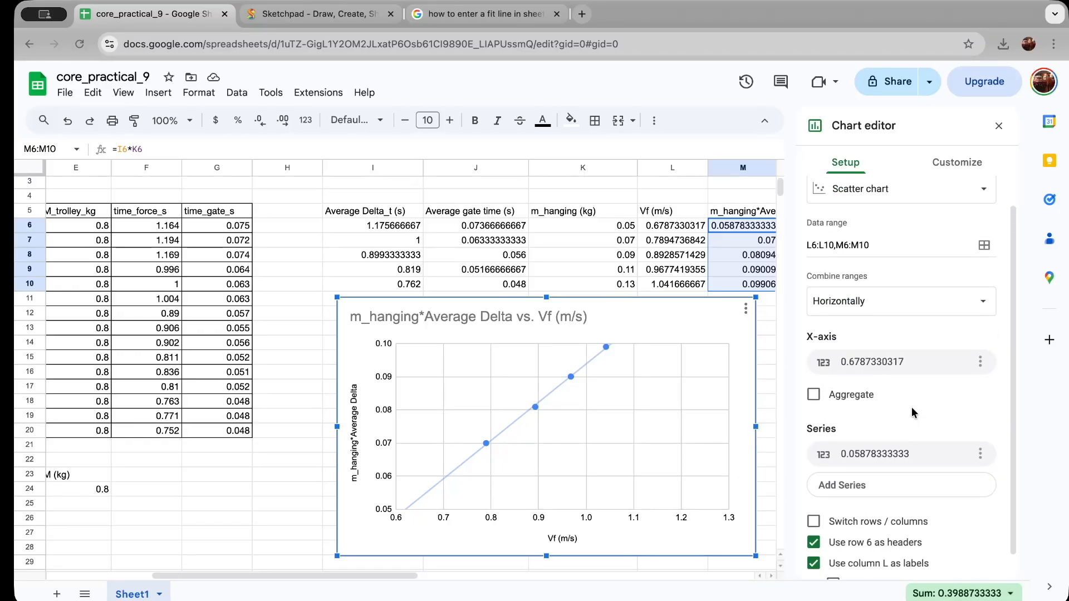
click(969, 163)
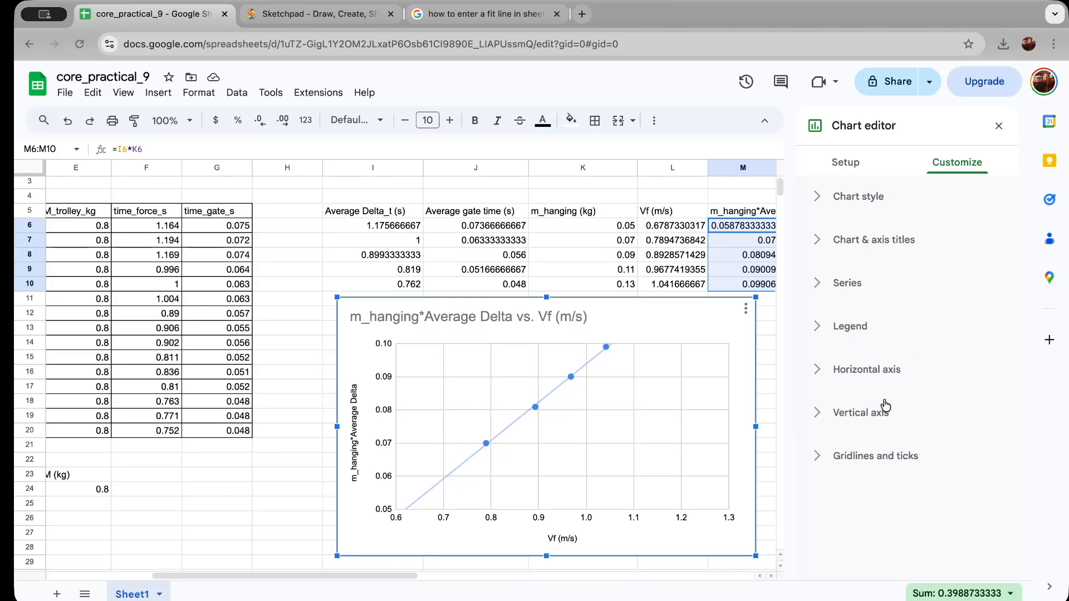
click(880, 458)
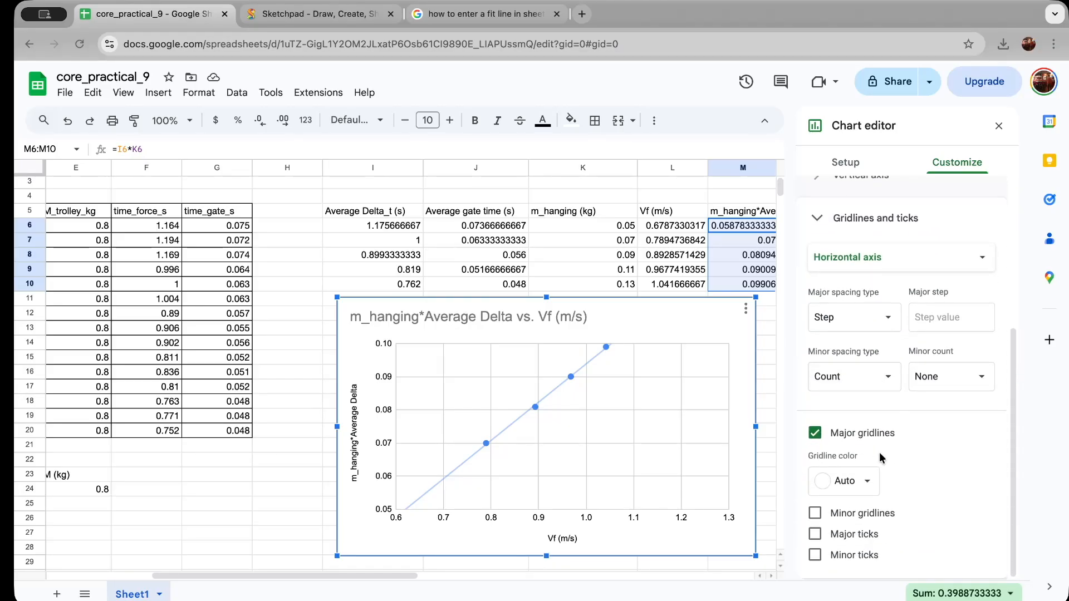
scroll(879, 452, up, 3)
click(870, 341)
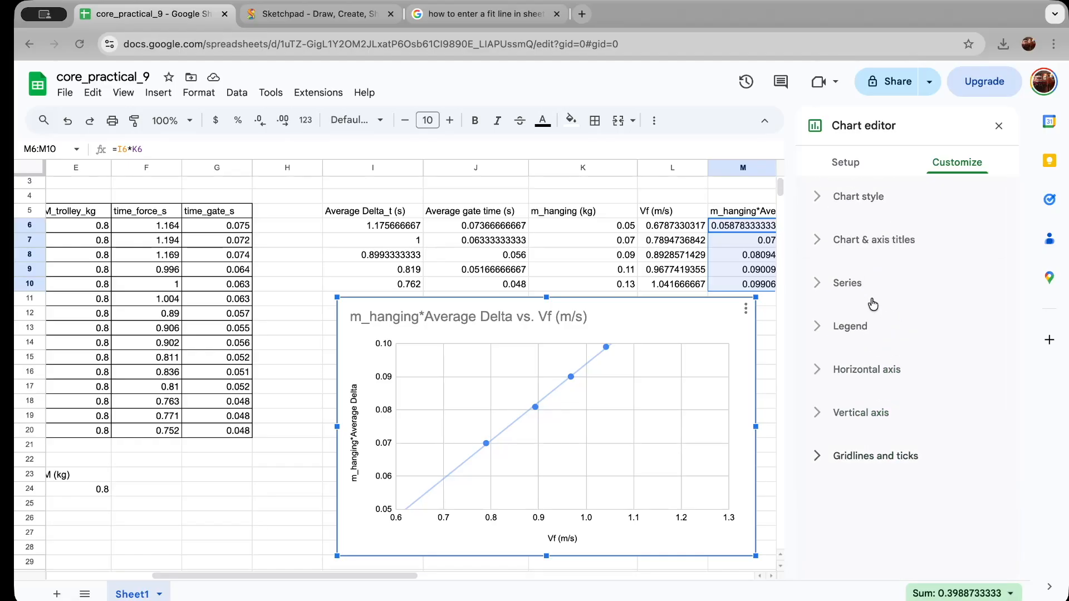
- Label the series' linear trendline with its equation and close the chart editor
click(860, 285)
scroll(880, 421, down, 6)
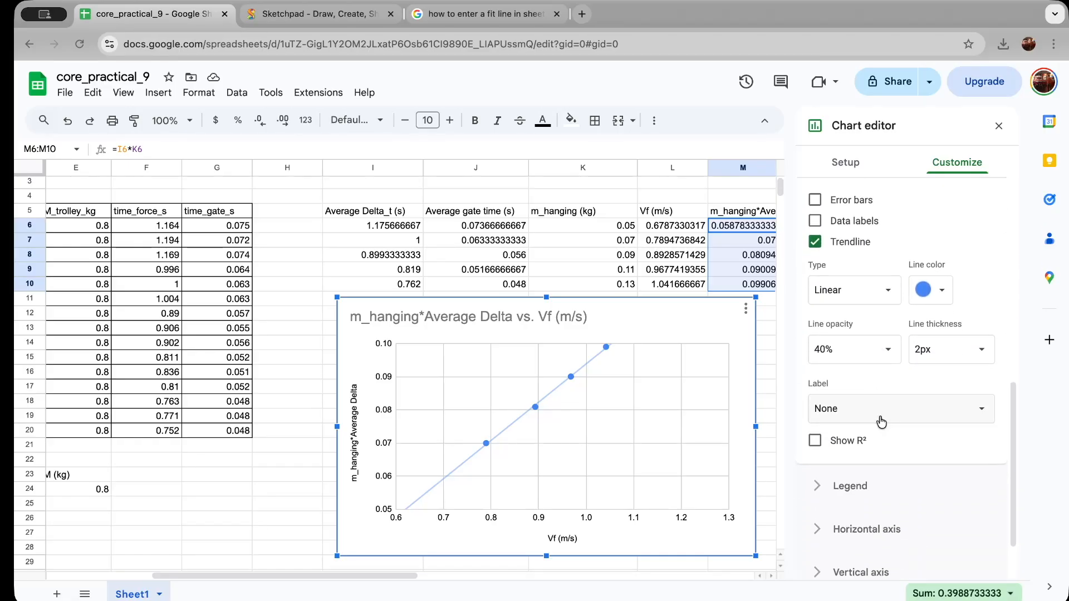
scroll(979, 367, down, 3)
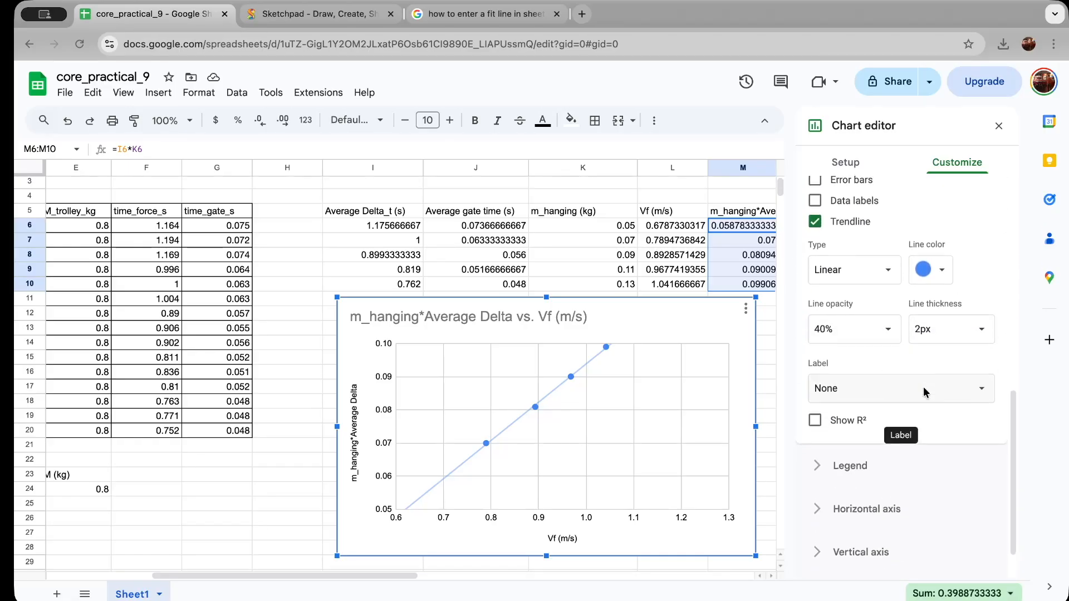
click(978, 362)
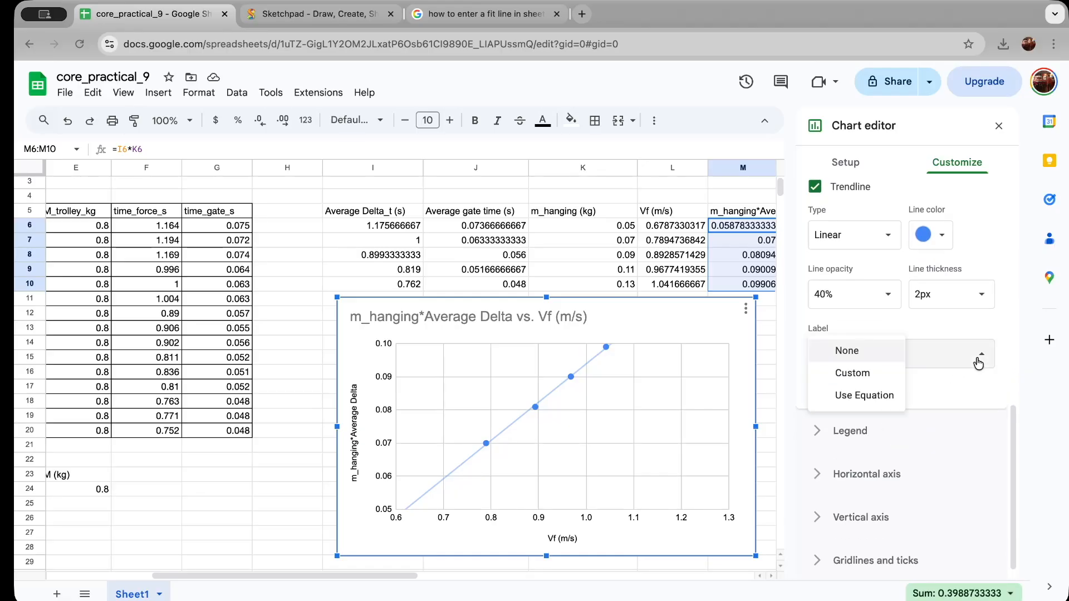
click(895, 396)
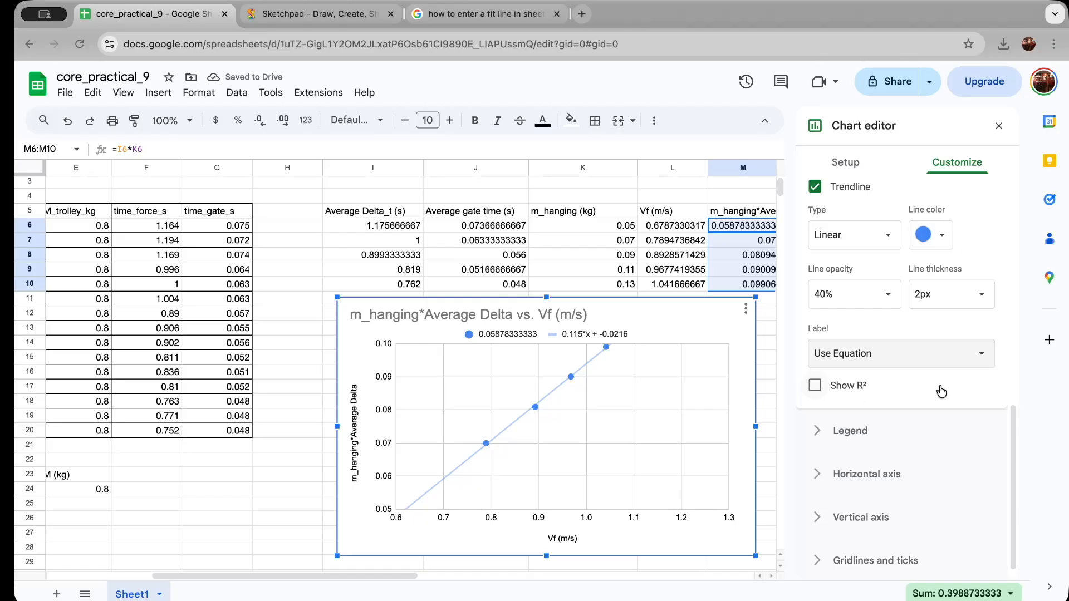
click(998, 127)
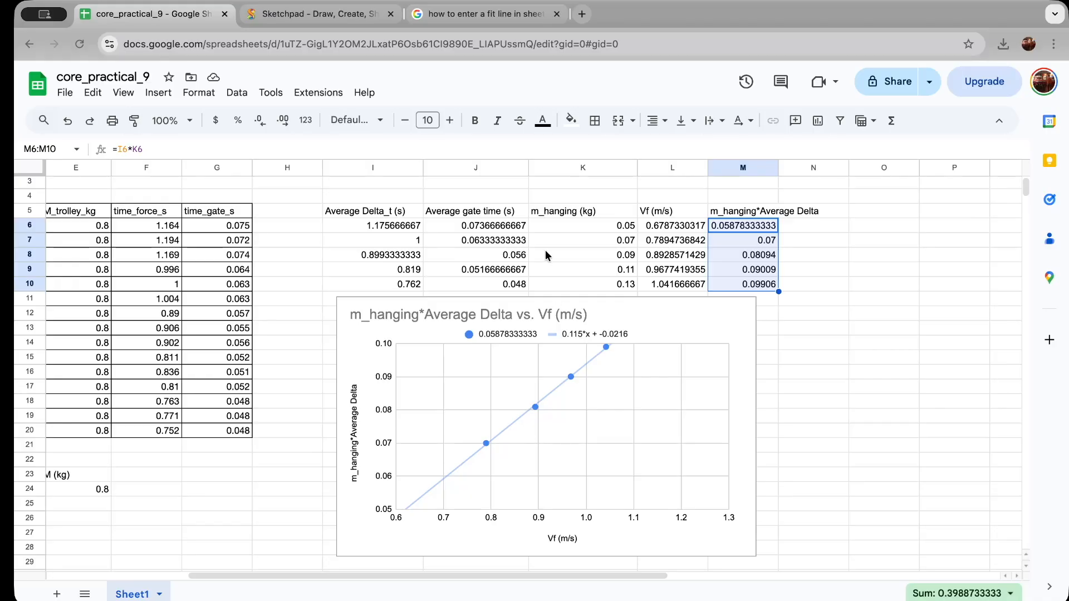
- Review the momentum equation in the Sketchpad drawing, then return to the spreadsheet and enter =0.8/9.81 in cell N16
click(334, 14)
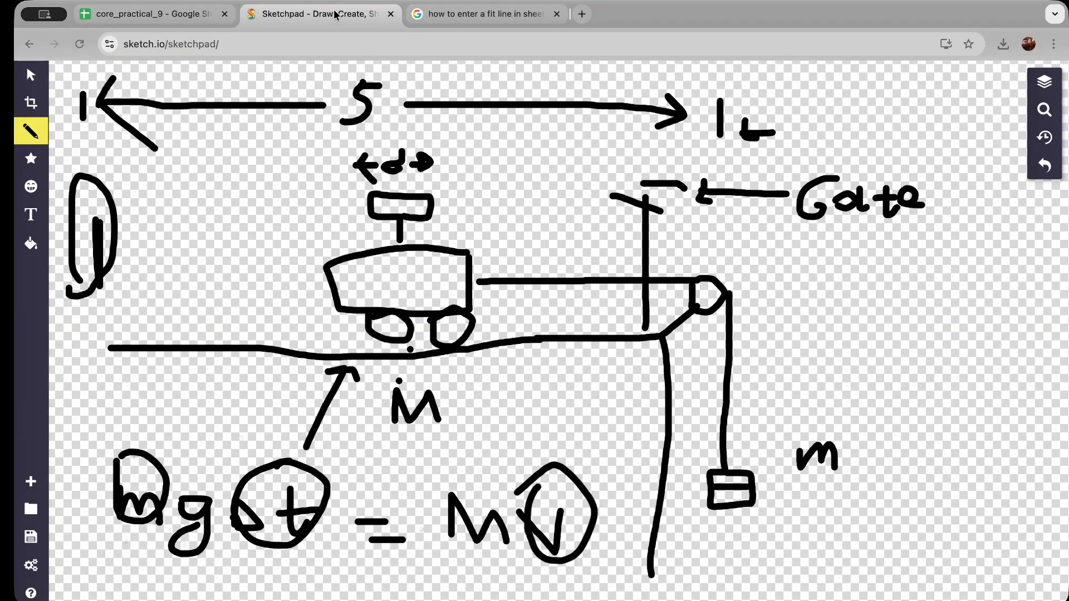
click(195, 15)
click(340, 15)
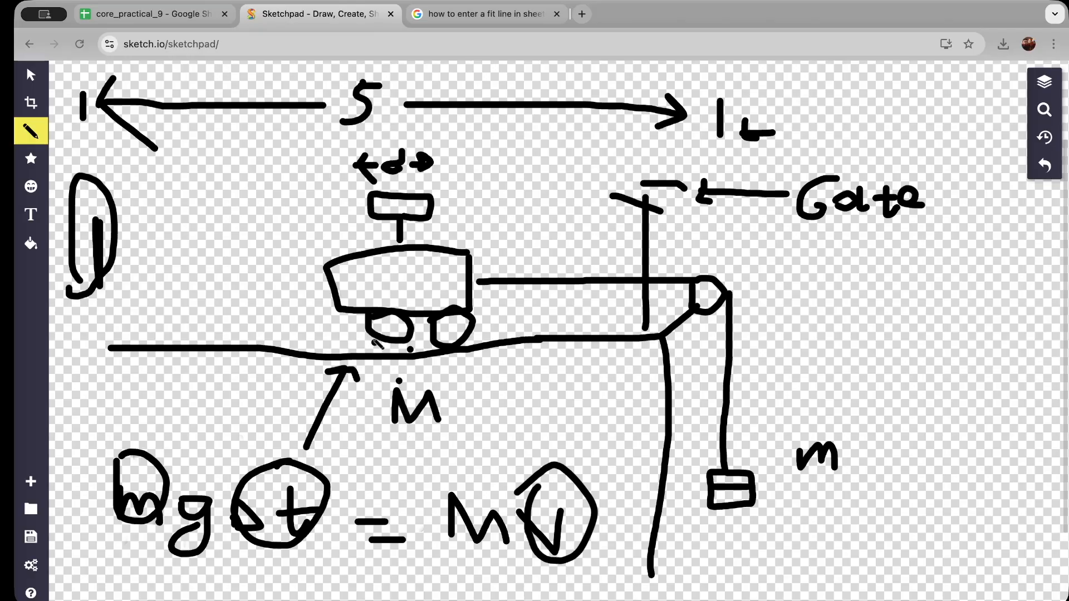
click(172, 15)
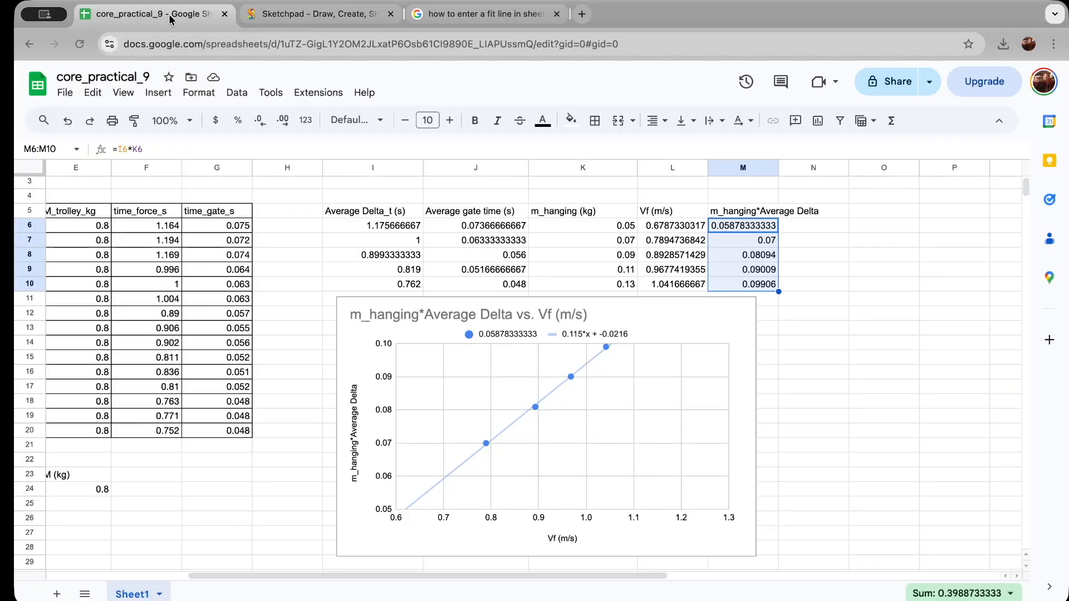
click(826, 374)
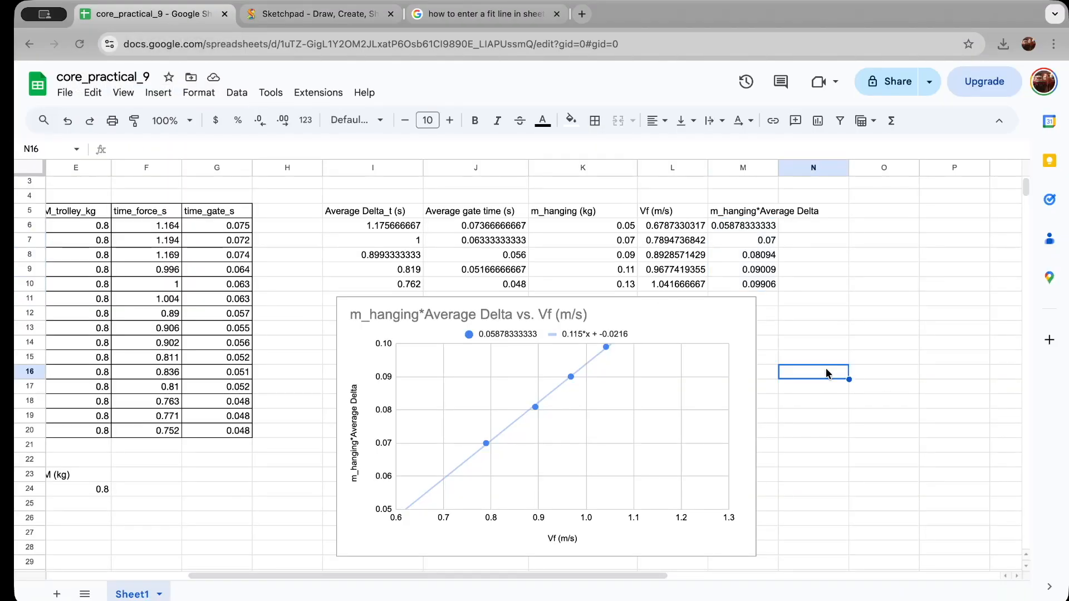
text(=)
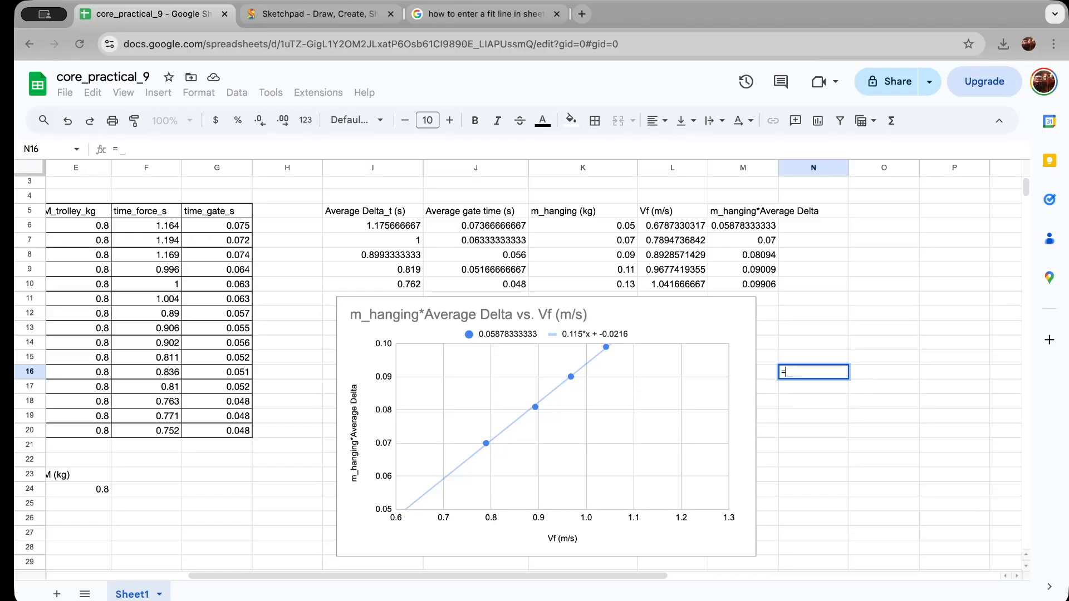
text(0.8/9)
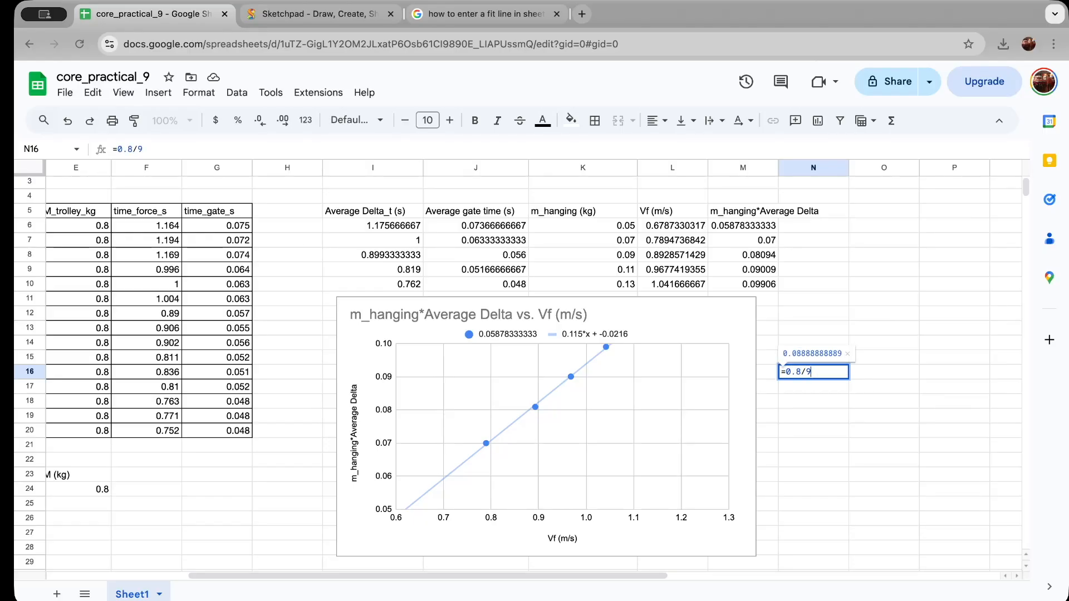
text(.81)
click(239, 146)
click(230, 186)
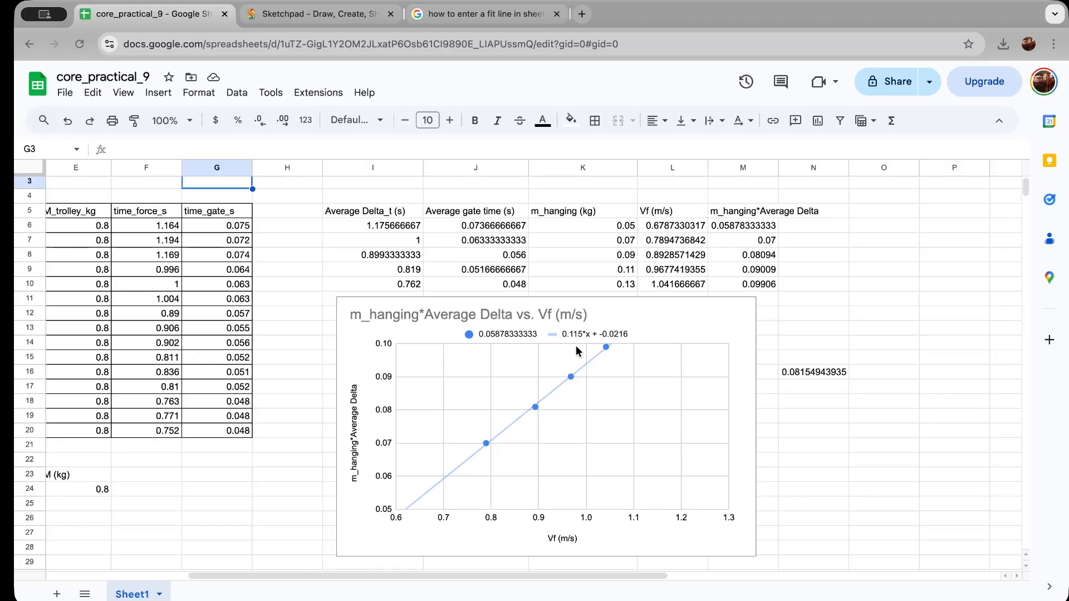
click(490, 14)
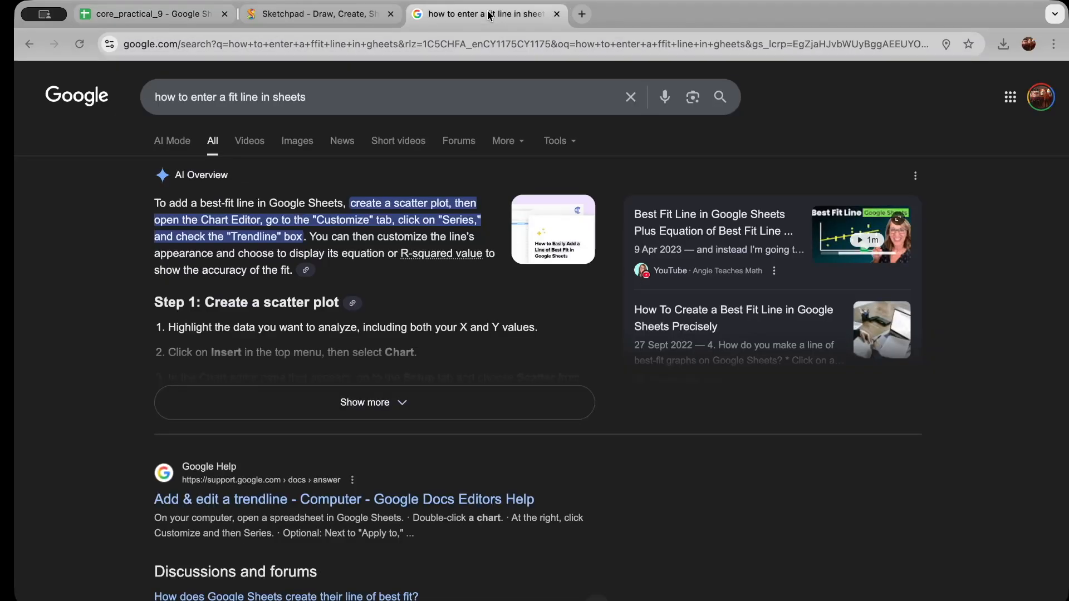
click(147, 21)
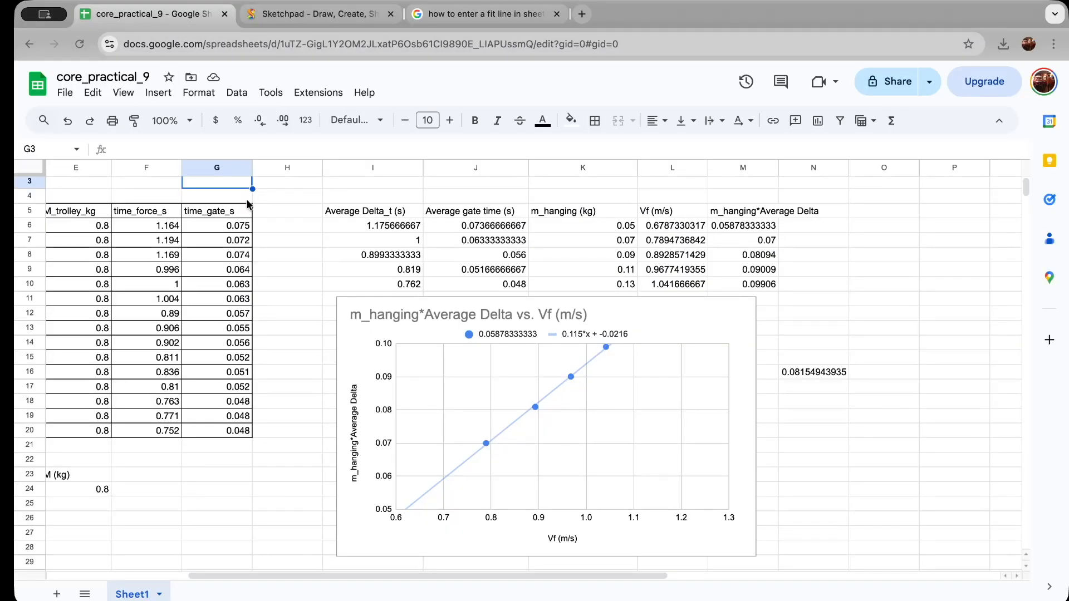